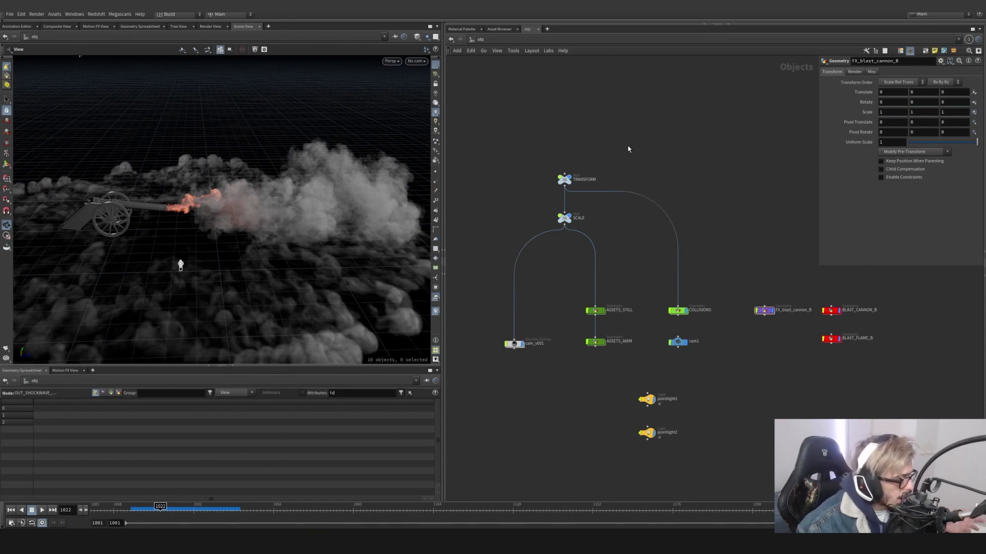
- Inspect the parameters of the SCALE null, the TRANSFORM null and the cam_v001 Alembic archive in the object network
drag(614, 155, 582, 234)
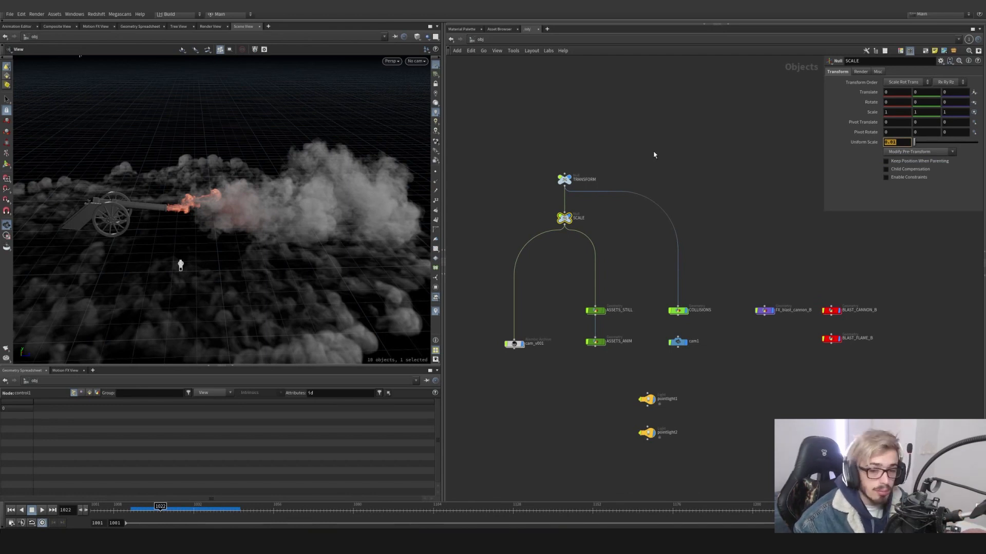
drag(612, 149, 540, 191)
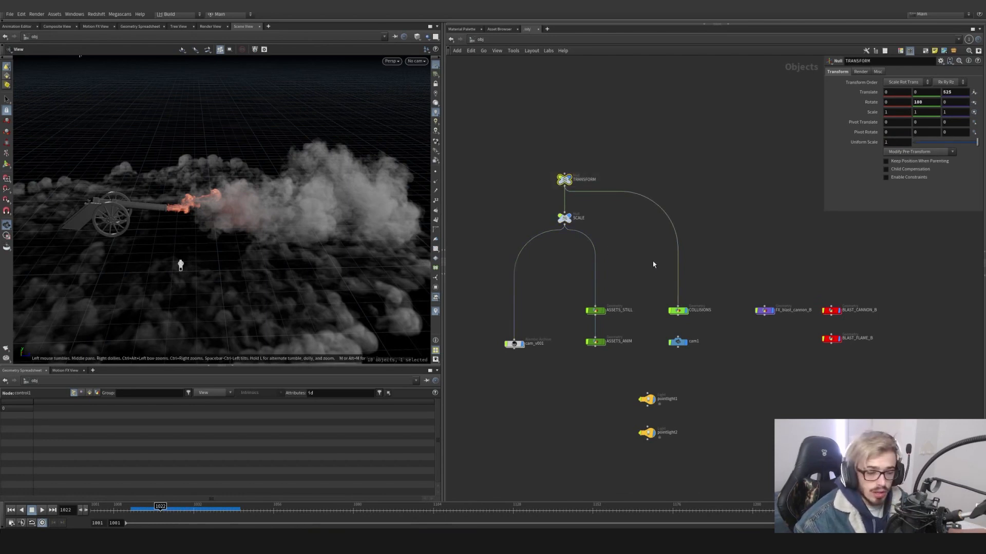
drag(611, 208, 611, 137)
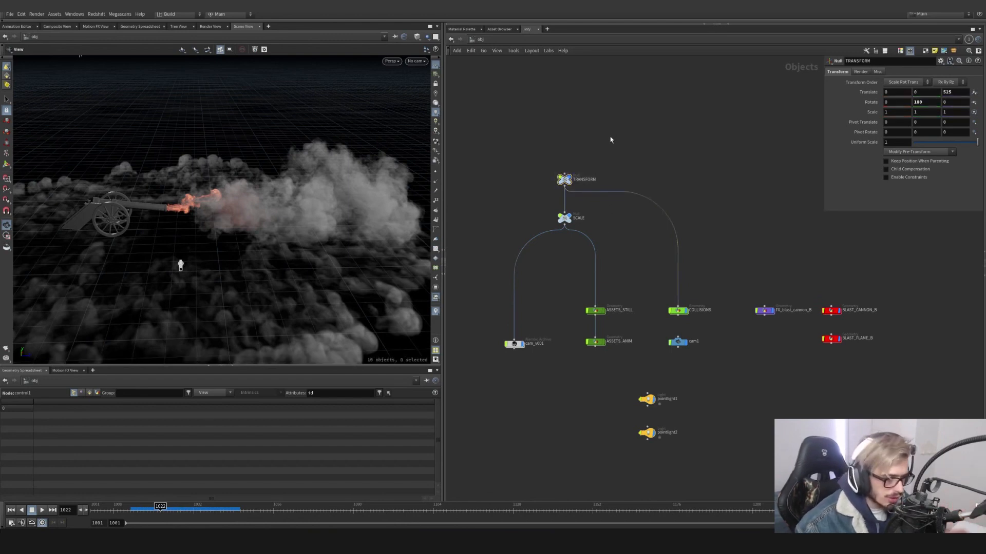
key(h)
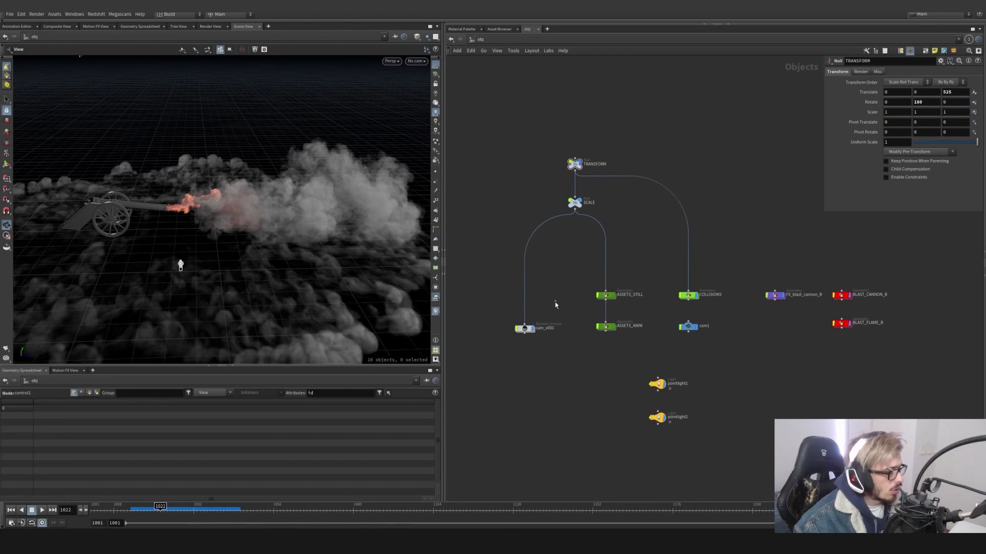
click(522, 328)
- Open the Alembic scene import options and close them without importing anything
click(10, 15)
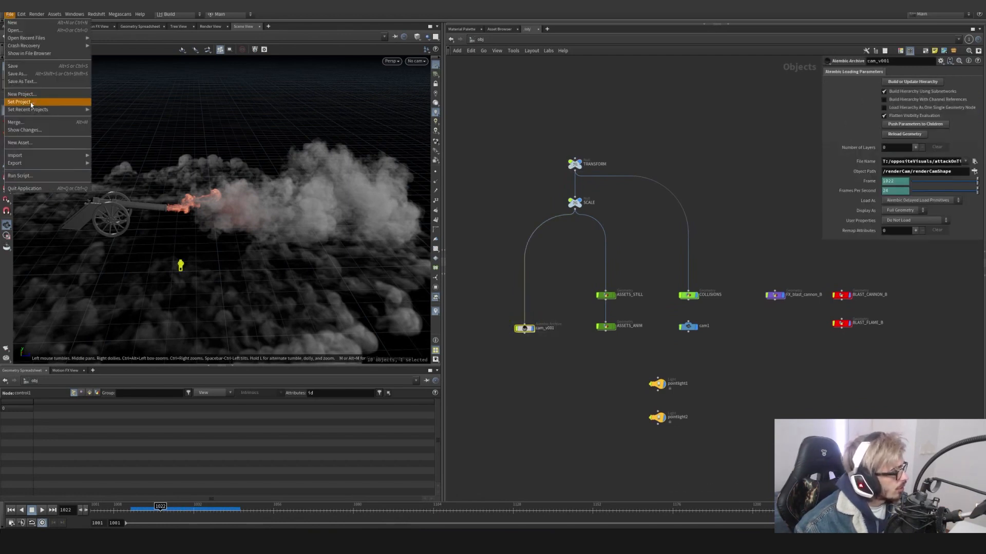
mouse_move(35, 163)
click(115, 194)
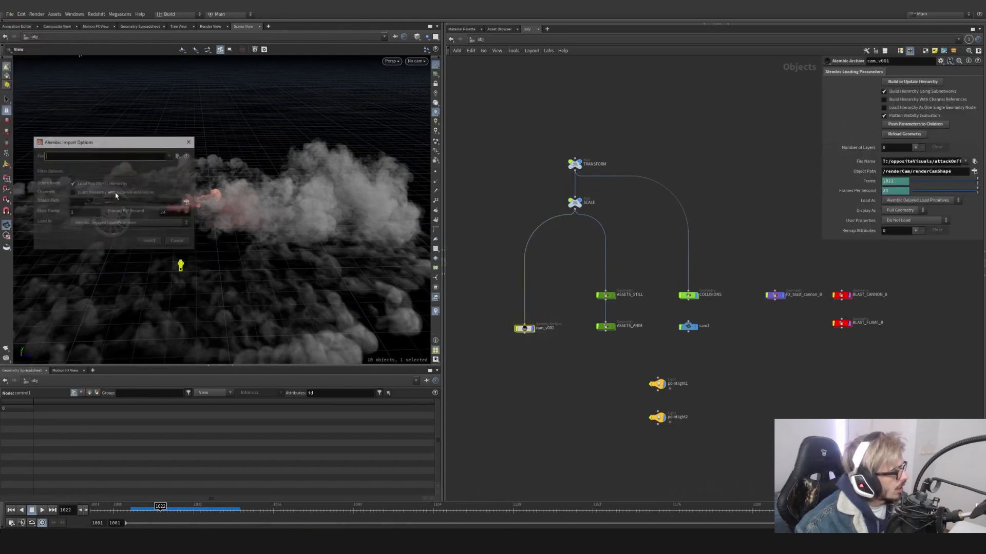
click(187, 144)
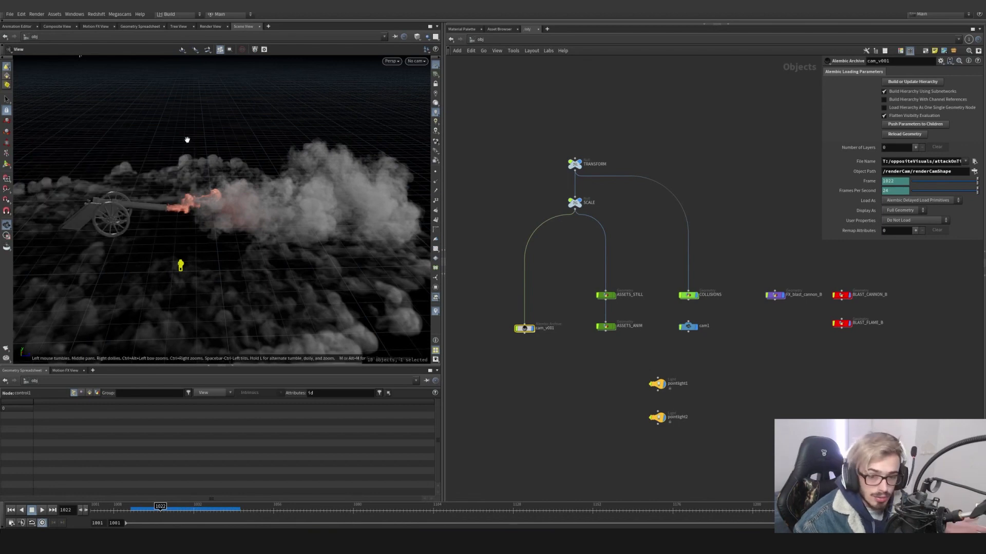
- Enter the ASSETS_STILL network, frame its cannon Alembic, light the viewport and examine the model from several angles
middle_drag(567, 278, 554, 262)
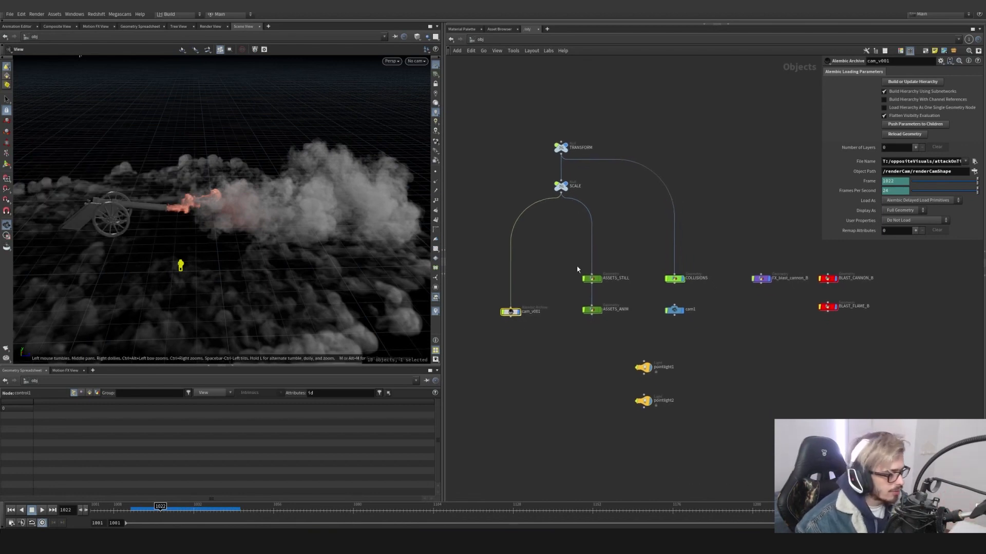
scroll(595, 280, up, 6)
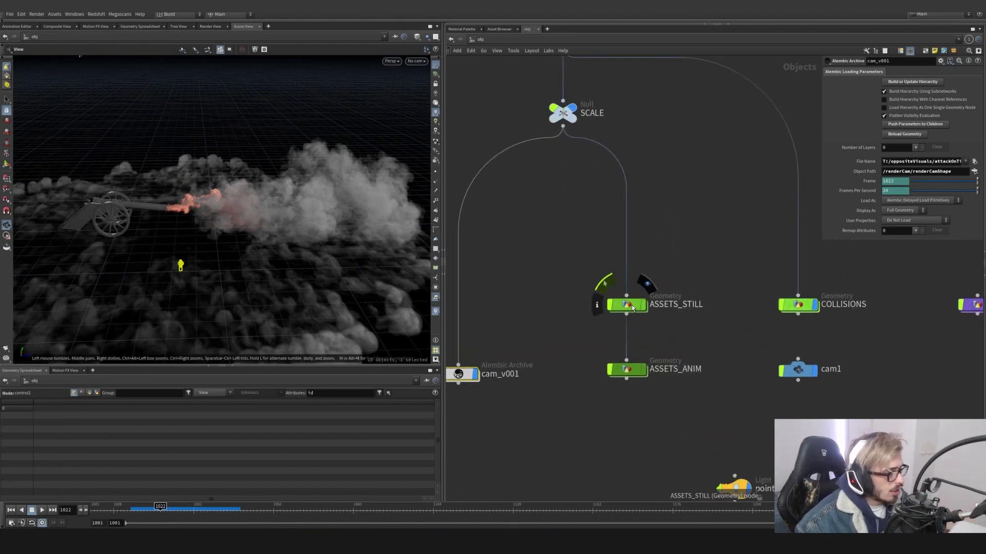
double_click(627, 305)
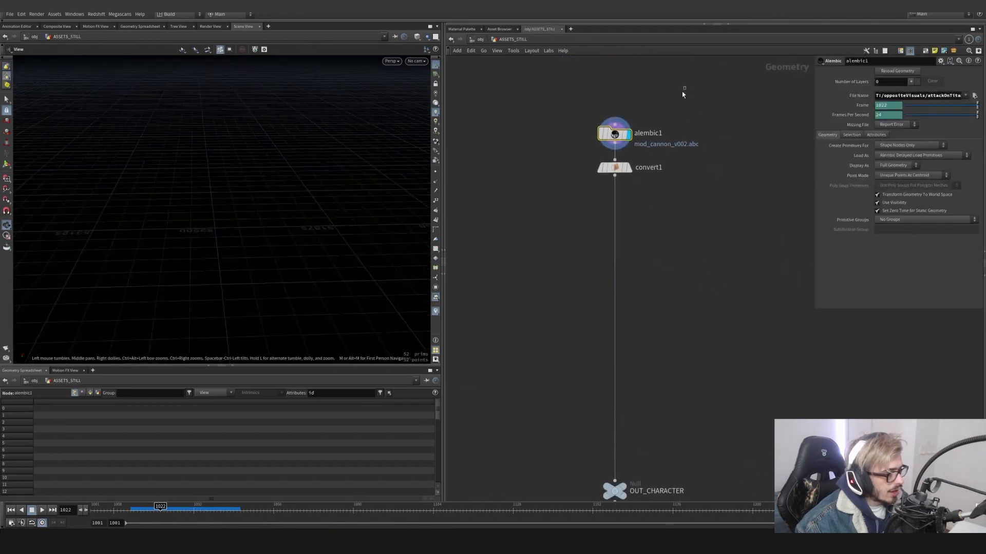
key(g)
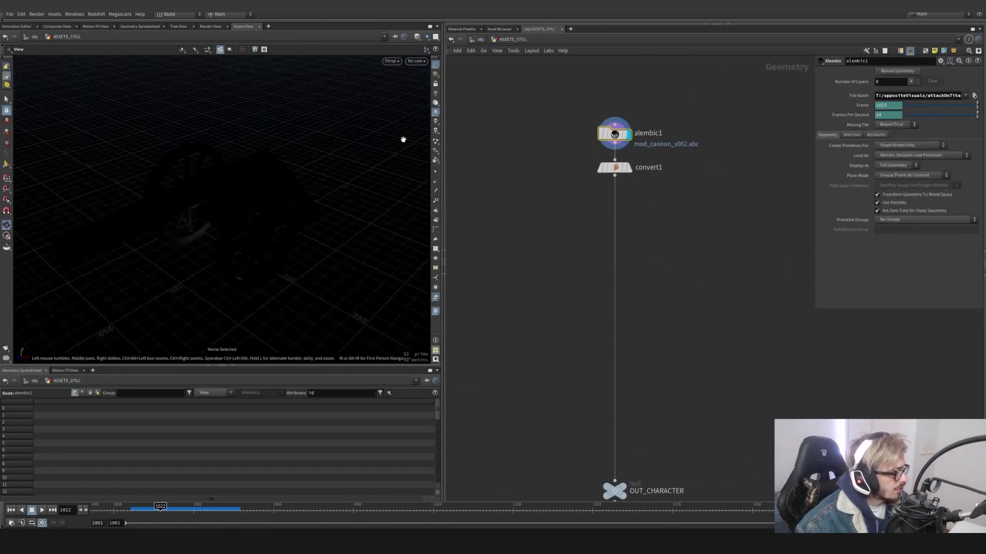
click(433, 107)
drag(226, 192, 334, 176)
right_drag(334, 176, 297, 214)
drag(268, 214, 367, 190)
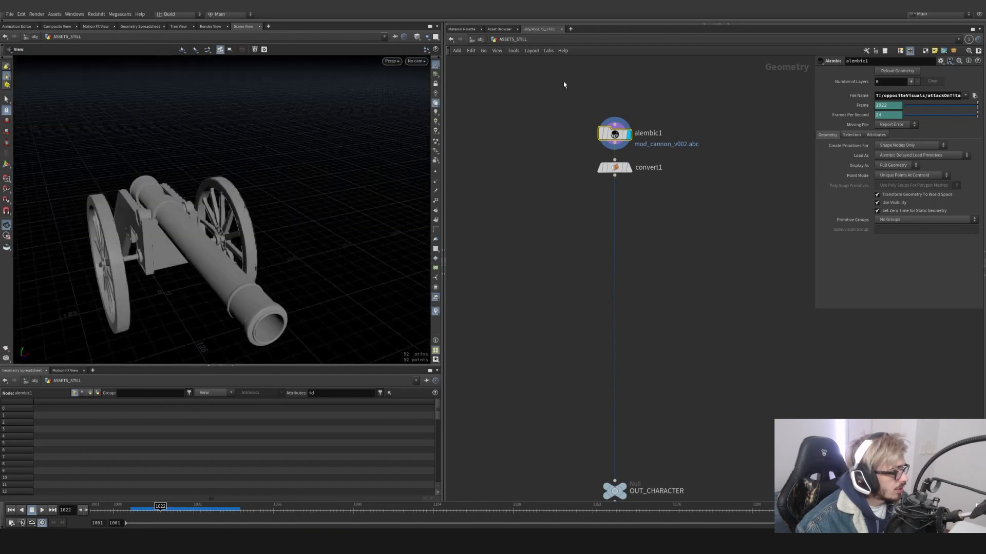
- Enter the ASSETS_ANIM network, display and frame alembic1, and scrub to frame 1033 to review the cannons' animation
click(481, 40)
double_click(623, 368)
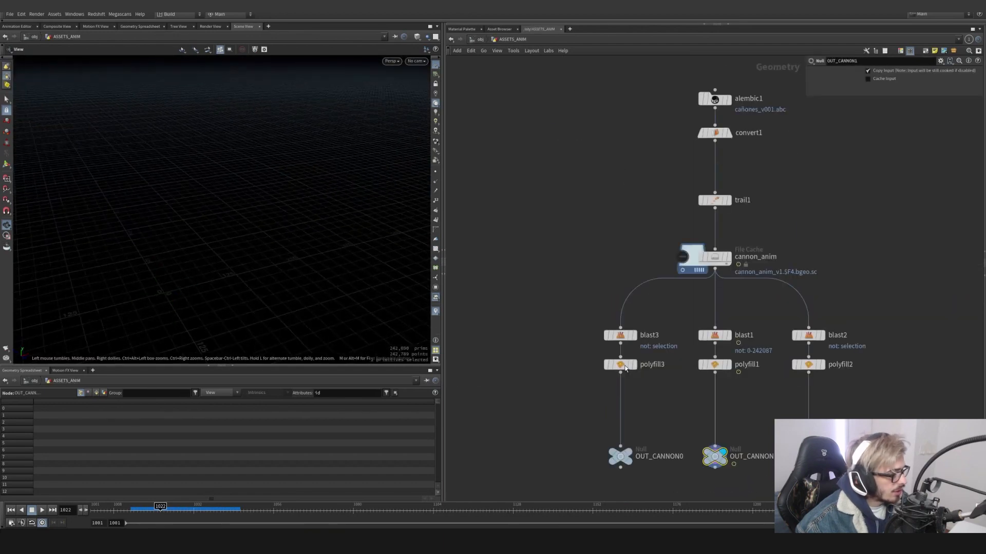
click(646, 108)
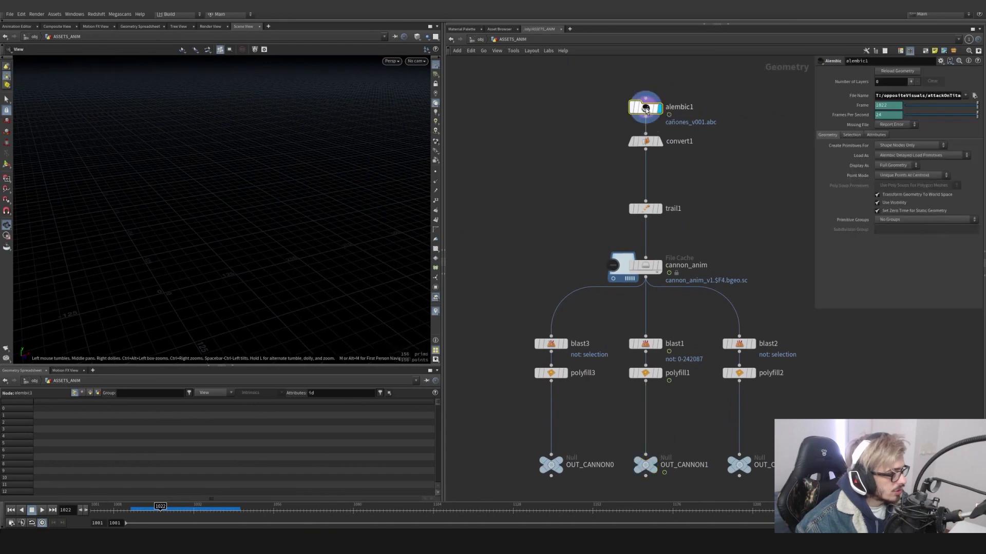
key(space+g)
drag(255, 211, 129, 200)
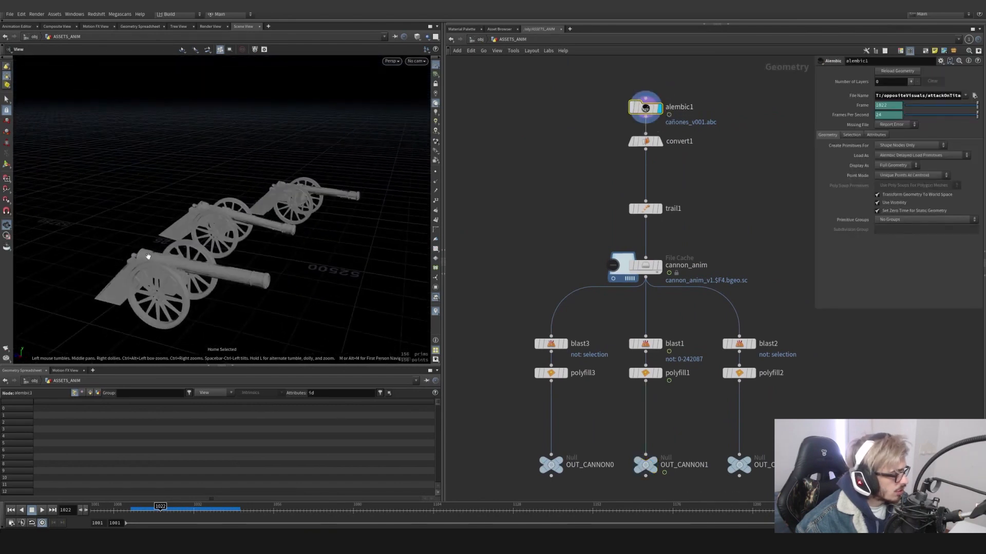
drag(148, 507, 197, 506)
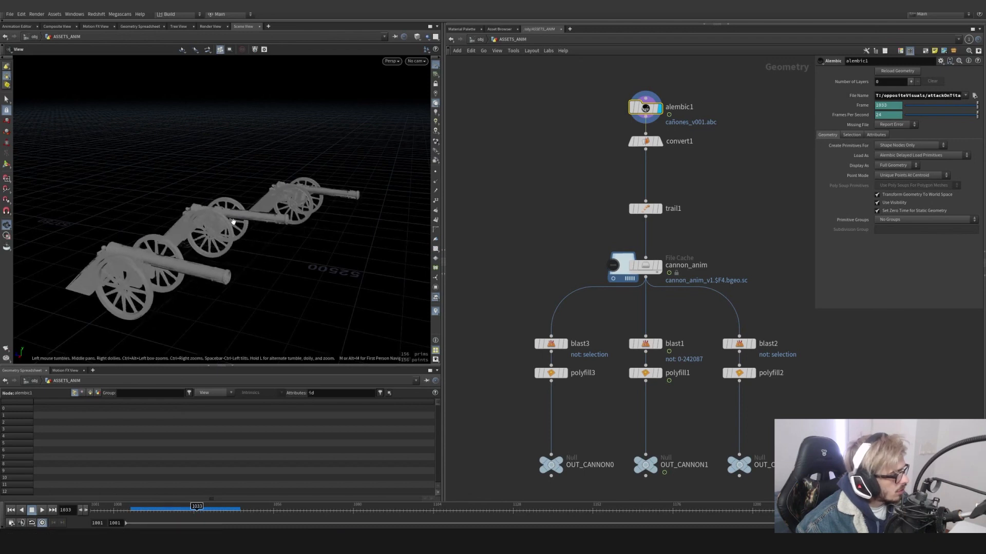
- Display the cannon_anim file cache and inspect the settings of the trail1 node and the cache
click(660, 266)
click(646, 266)
drag(692, 229, 600, 183)
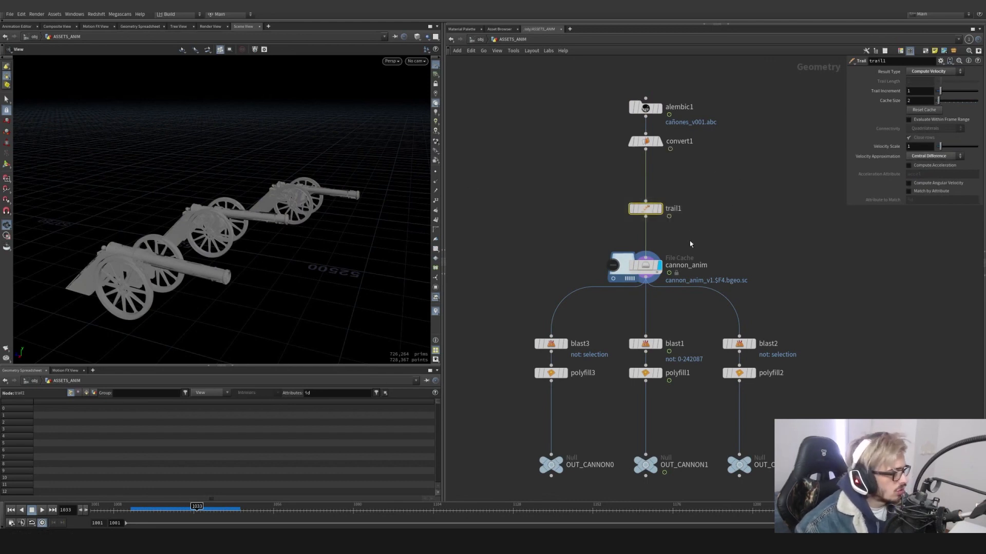
drag(690, 241, 606, 290)
middle_drag(679, 303, 667, 279)
drag(667, 274, 590, 217)
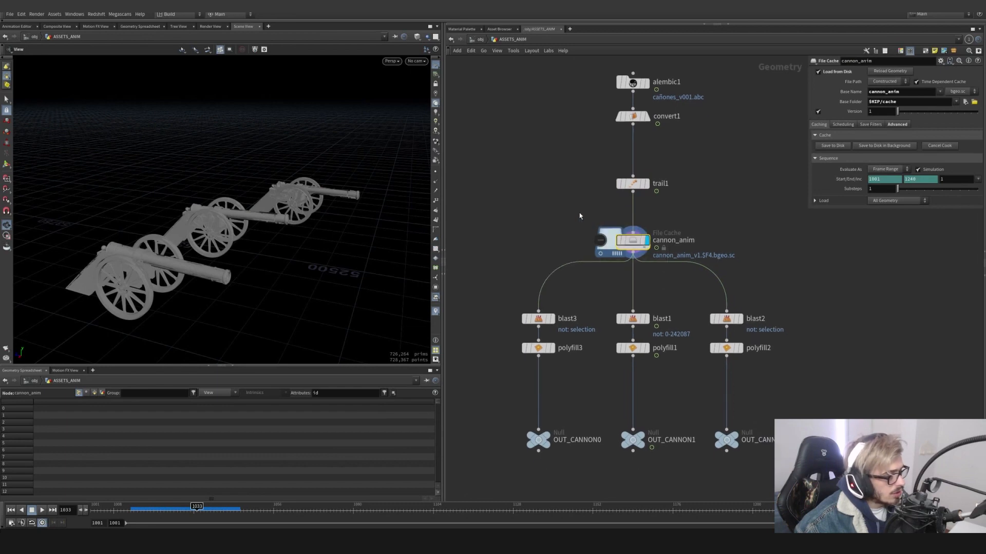
- Display polyfill1, examine the filled hole inside the cannon barrel, and show the OUT_CANNON1 output
click(648, 349)
drag(313, 247, 237, 245)
scroll(259, 230, up, 7)
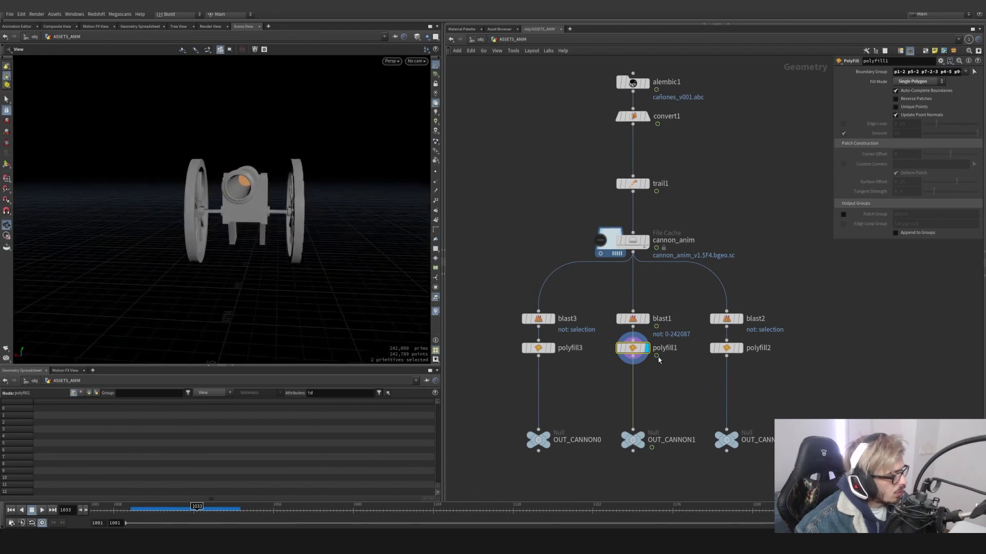
click(632, 440)
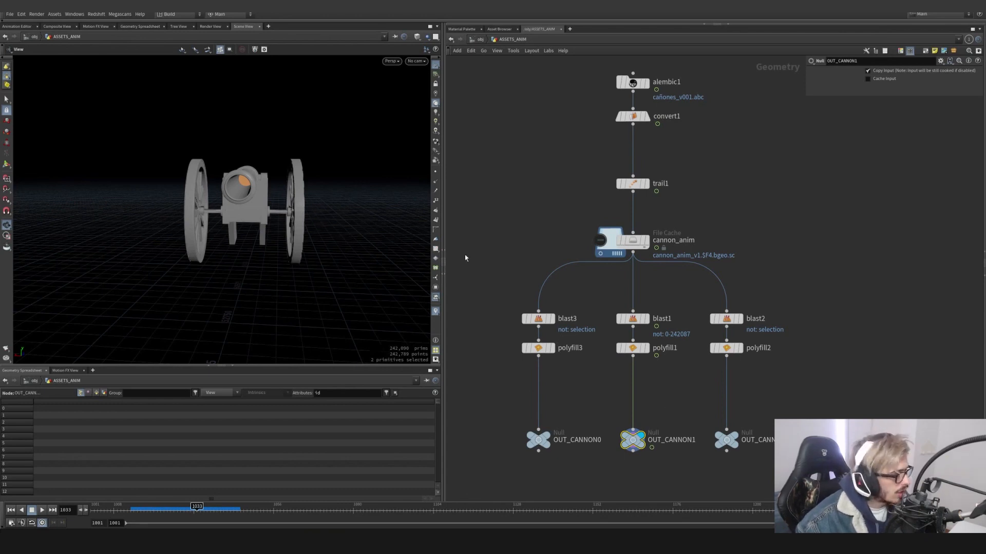
drag(600, 335, 682, 388)
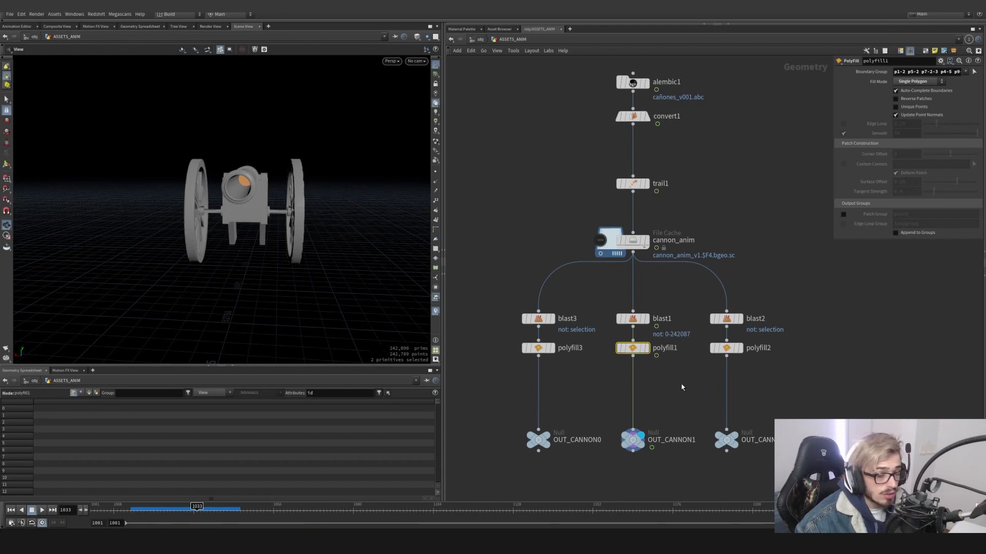
- Enter the COLLISIONS network and display object_merge5, which brings in the animated cannon, to view it from the side
key(u)
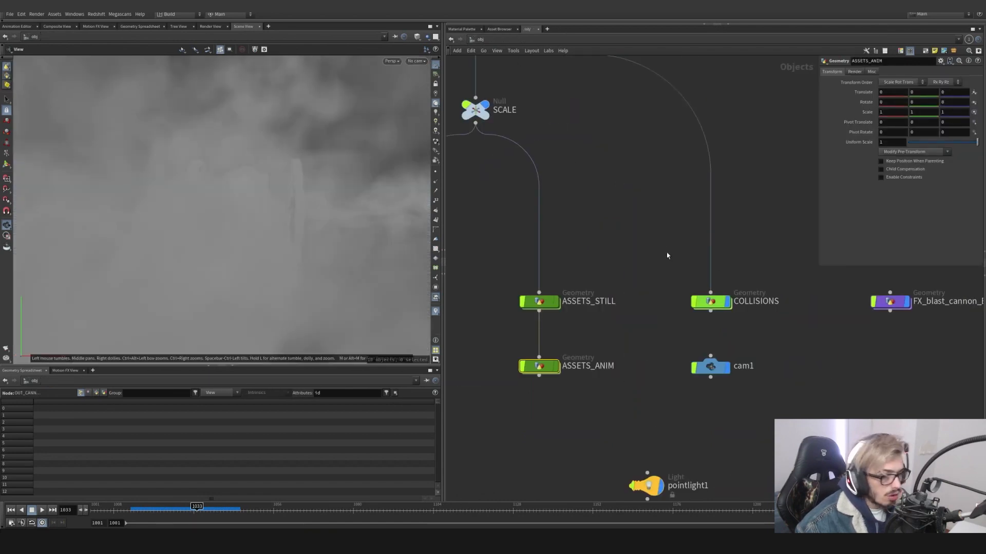
middle_drag(667, 251, 630, 257)
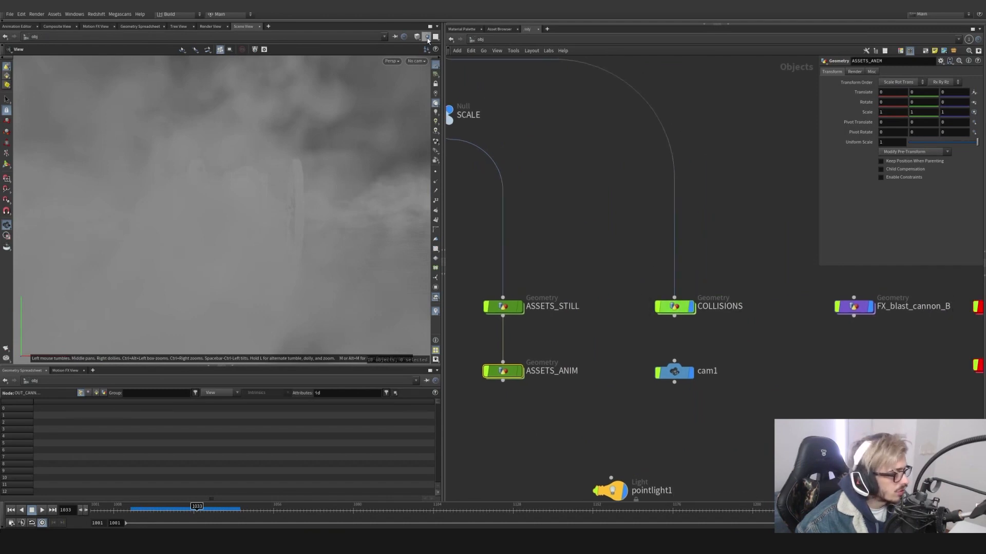
click(672, 306)
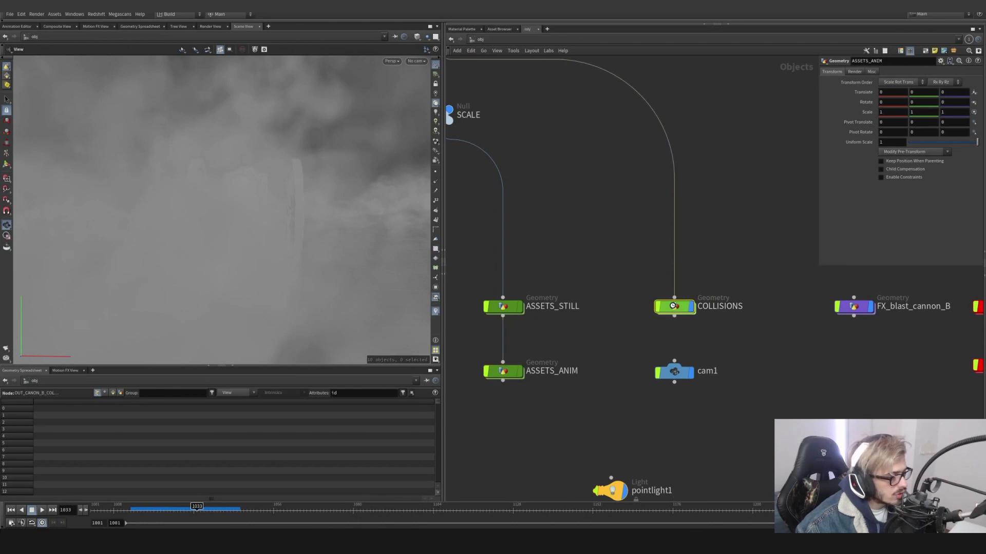
double_click(674, 307)
scroll(620, 193, up, 5)
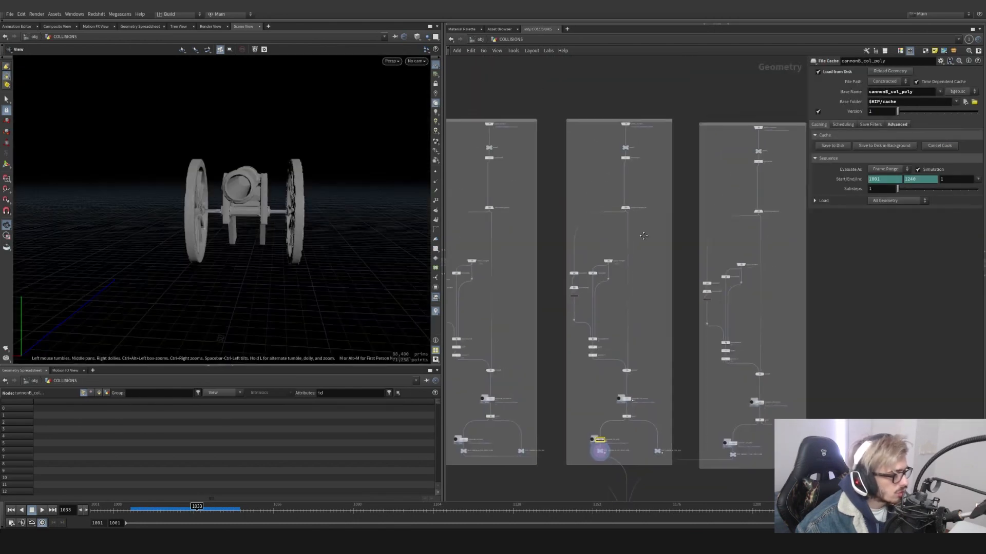
scroll(606, 189, up, 2)
click(602, 187)
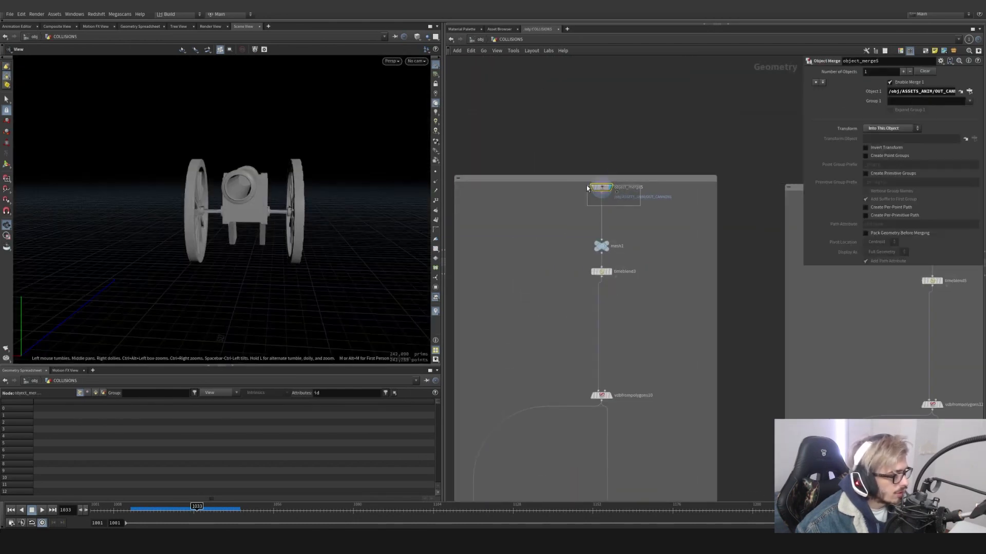
drag(288, 211, 185, 194)
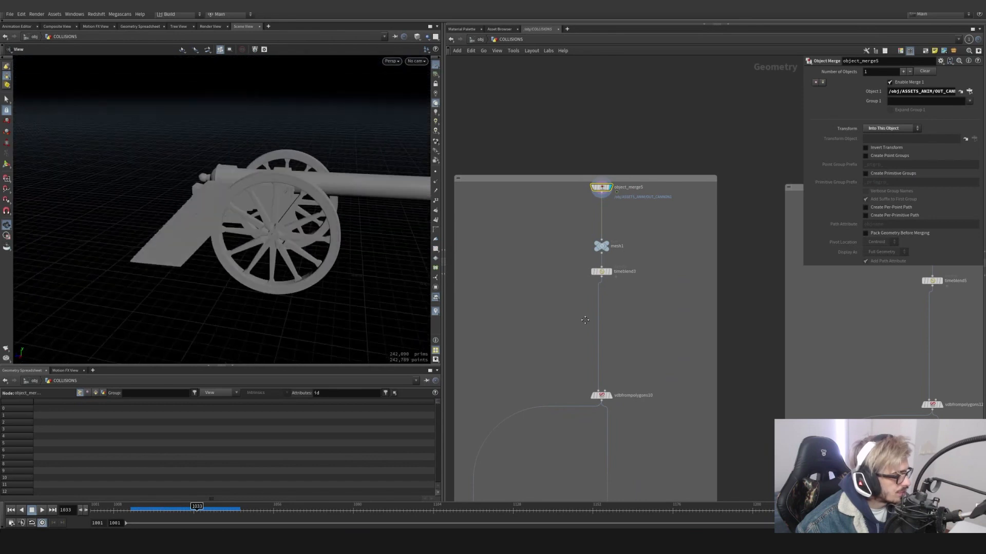
- Display the mesh1 null below object_merge5 and examine the whole cannon in the viewport
middle_drag(616, 300, 613, 181)
click(605, 124)
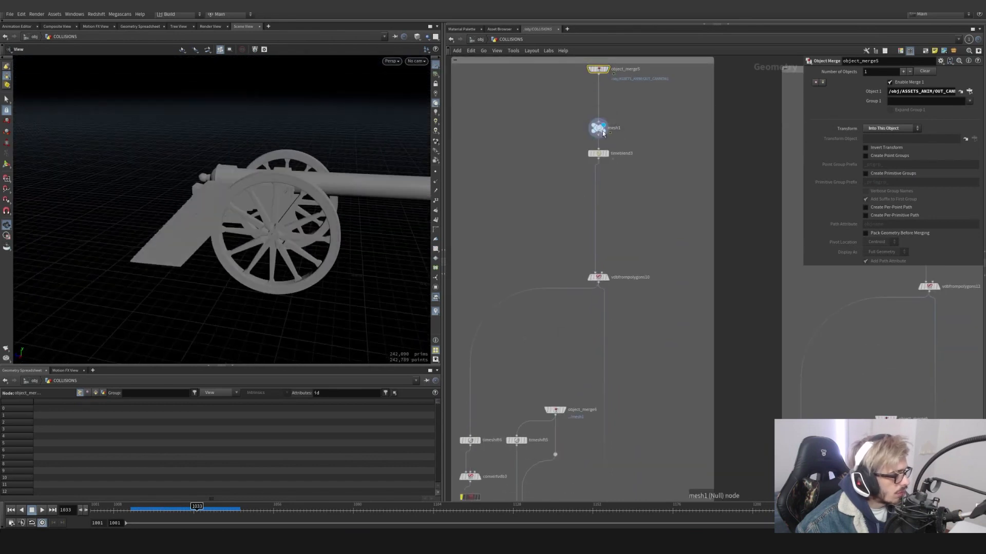
drag(682, 147, 599, 115)
scroll(329, 190, down, 3)
drag(329, 185, 336, 218)
middle_drag(652, 259, 642, 240)
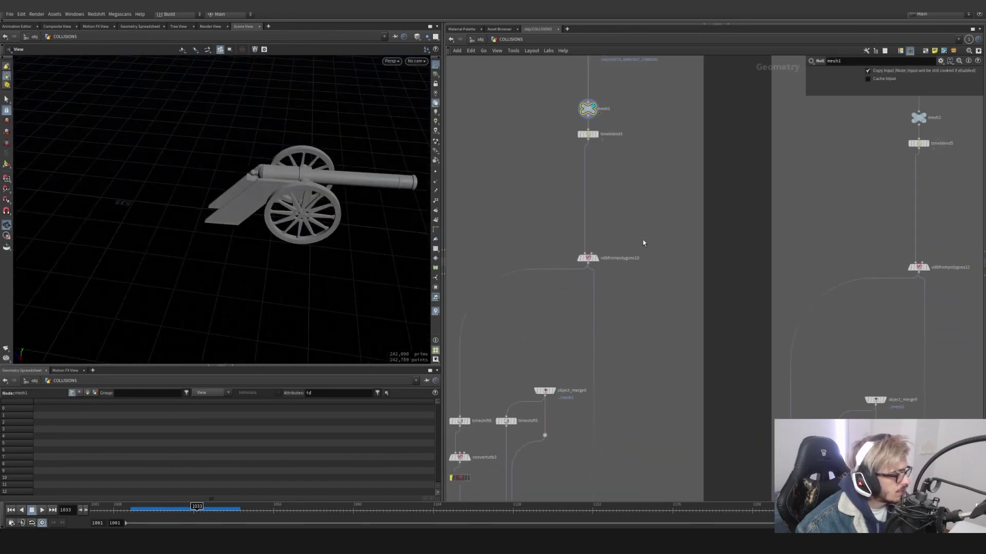
- Display vdbfrompolygons10 and review its surface attribute, VDB name, available attribute choices and node information
click(599, 263)
drag(629, 237, 545, 290)
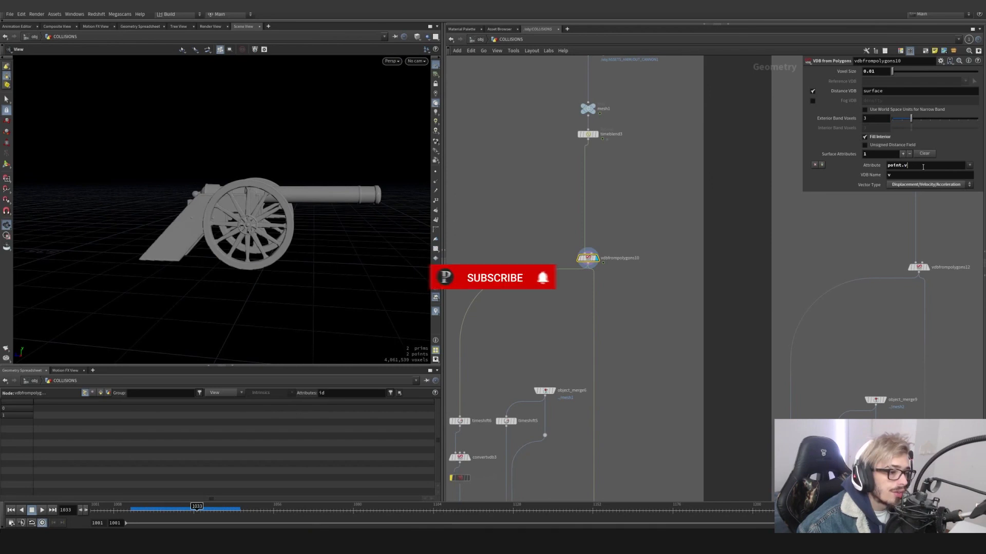
double_click(900, 166)
click(969, 166)
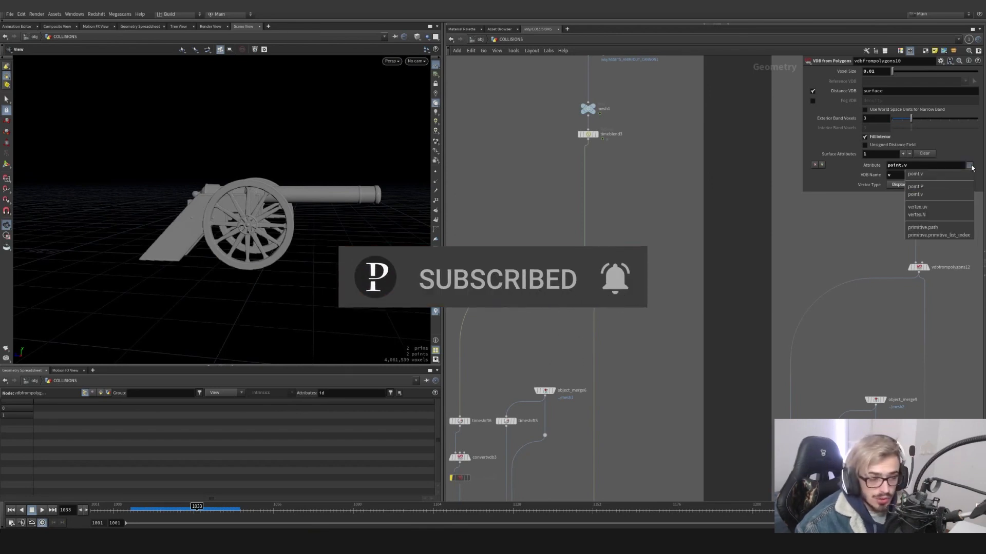
click(970, 167)
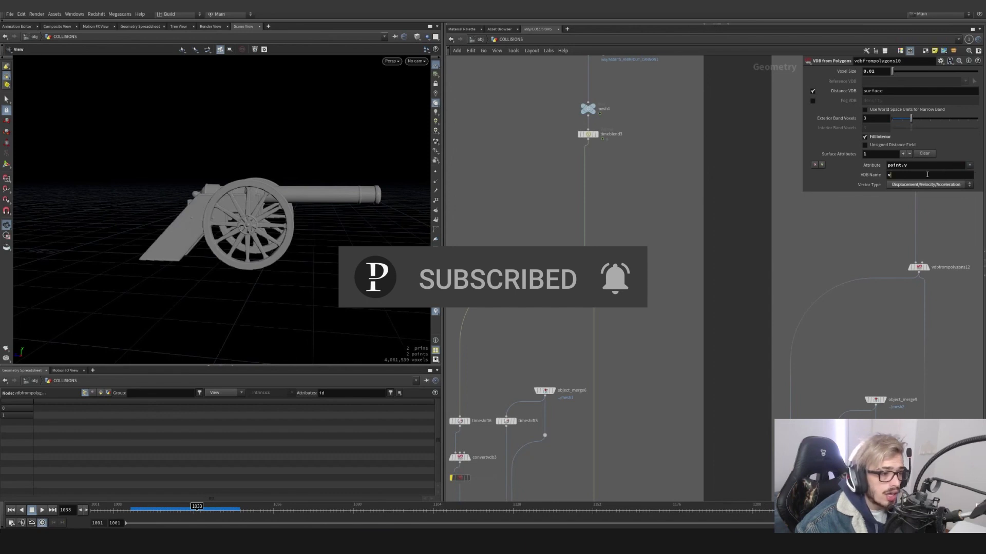
drag(927, 174, 861, 176)
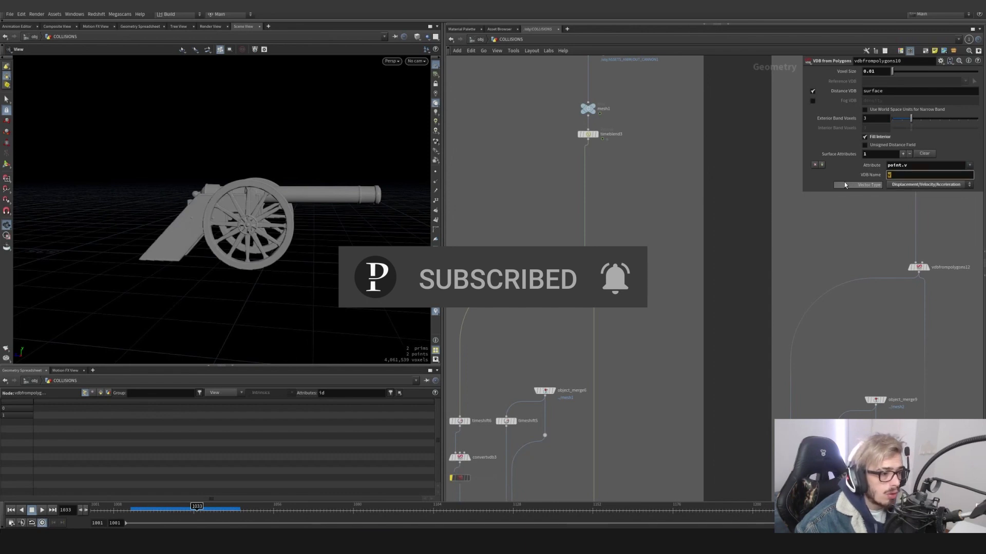
middle_click(589, 260)
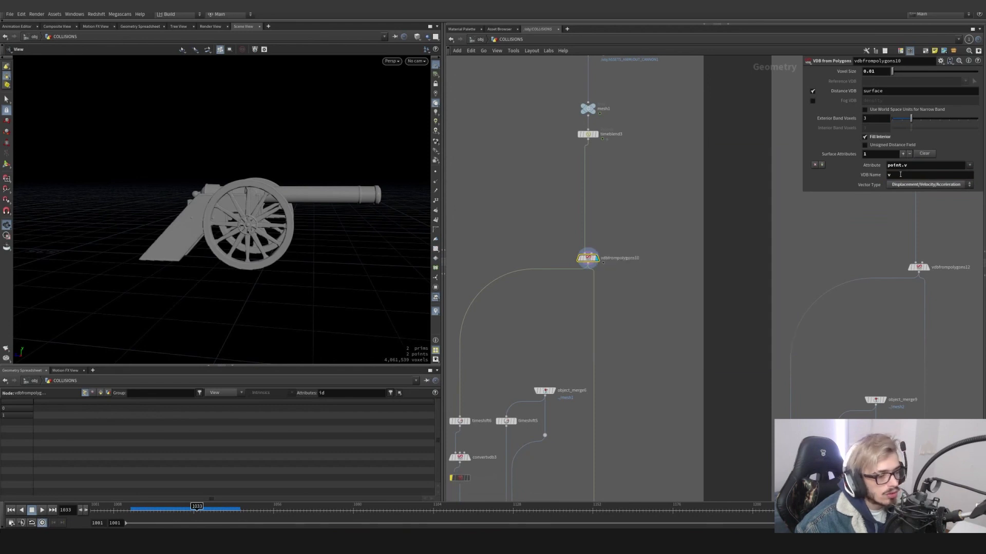
- Select and display object_merge6 beside the timeshift nodes to check which object it references
middle_drag(612, 334, 648, 245)
scroll(648, 245, down, 3)
scroll(591, 318, up, 6)
click(633, 229)
click(618, 231)
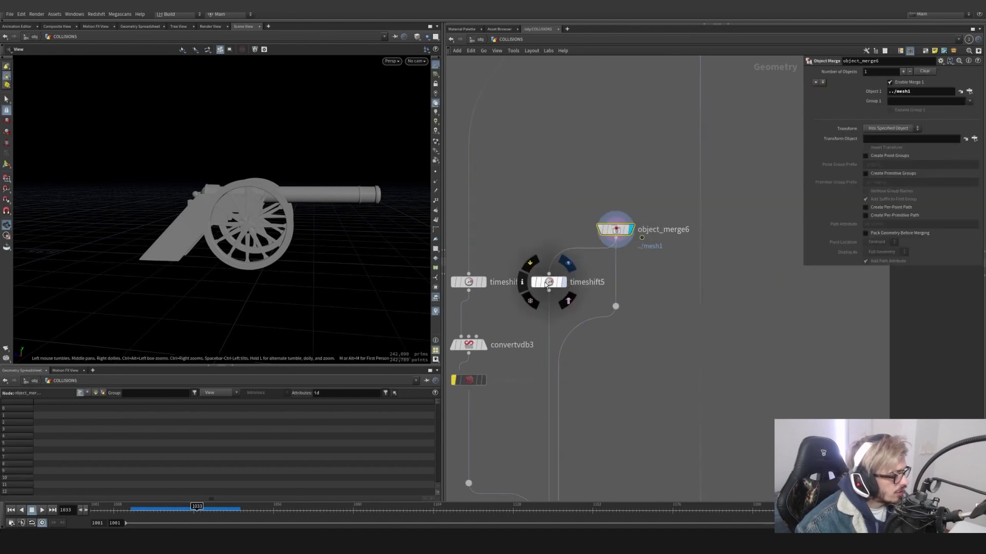
- Display timeshift5 and timeshift6 in turn, checking their frame settings and the node information of timeshift6
click(547, 283)
double_click(904, 82)
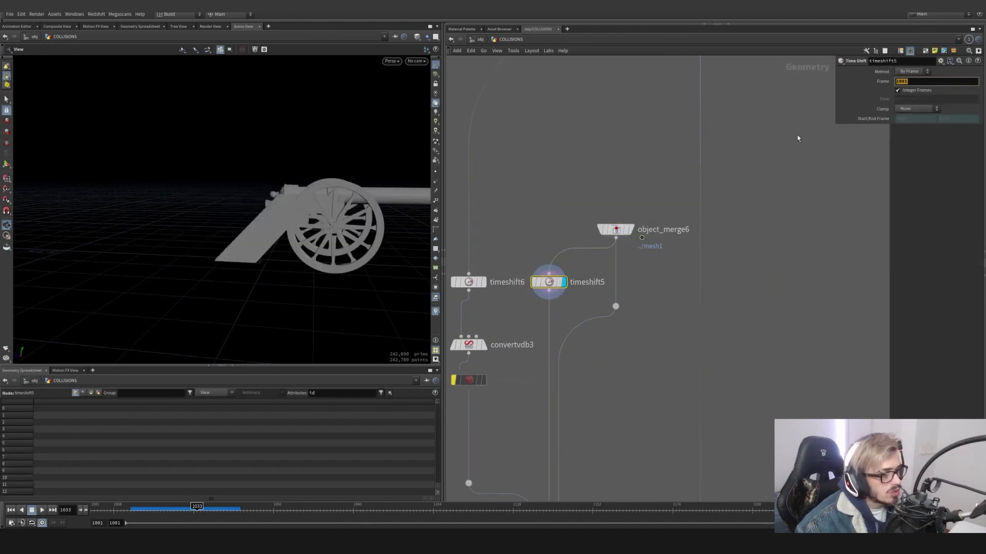
middle_drag(623, 346, 618, 280)
middle_drag(586, 331, 595, 280)
scroll(639, 286, down, 5)
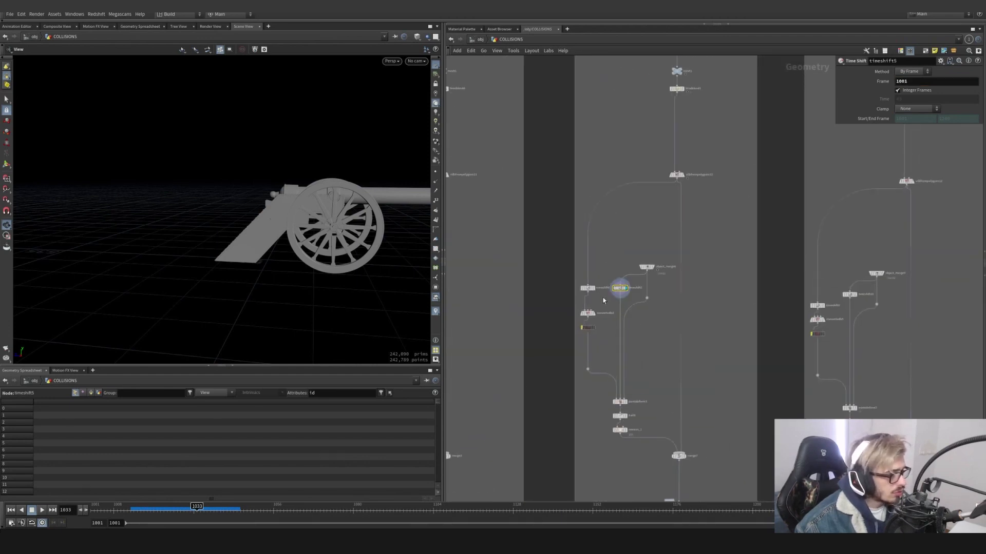
scroll(600, 280, up, 5)
click(600, 281)
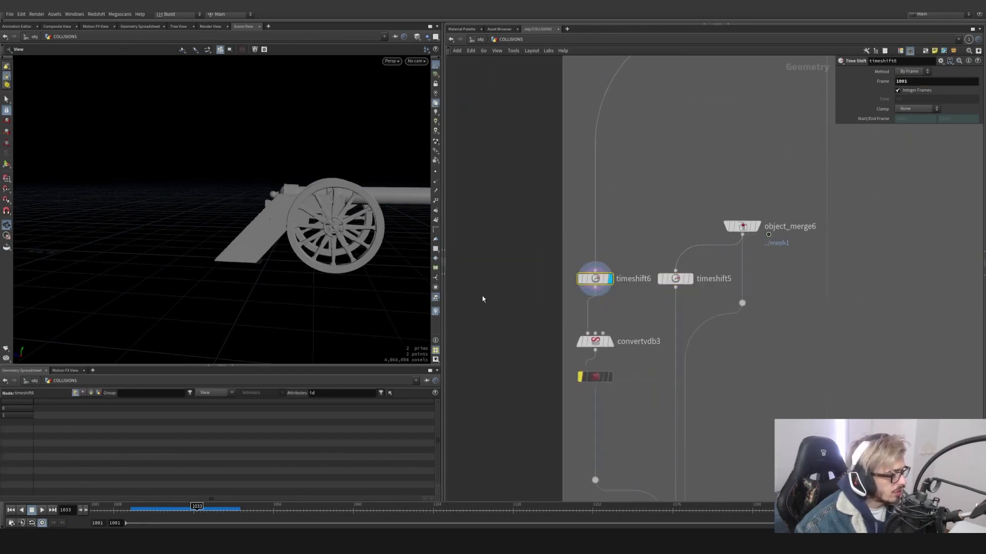
middle_click(597, 281)
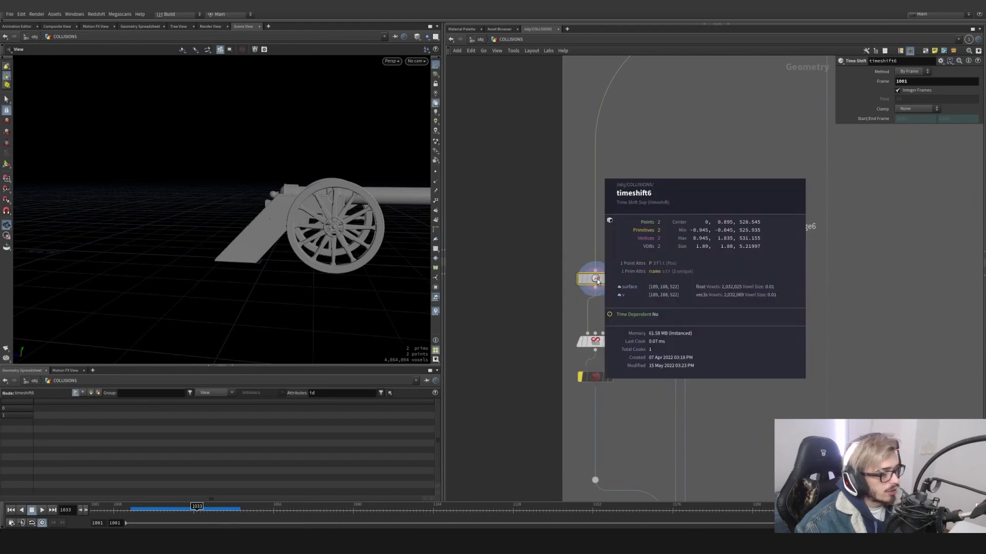
- Display convertvdb3 with flat wire shading in the viewport and compare its node information with that of object_merge6
click(595, 341)
drag(339, 241, 263, 243)
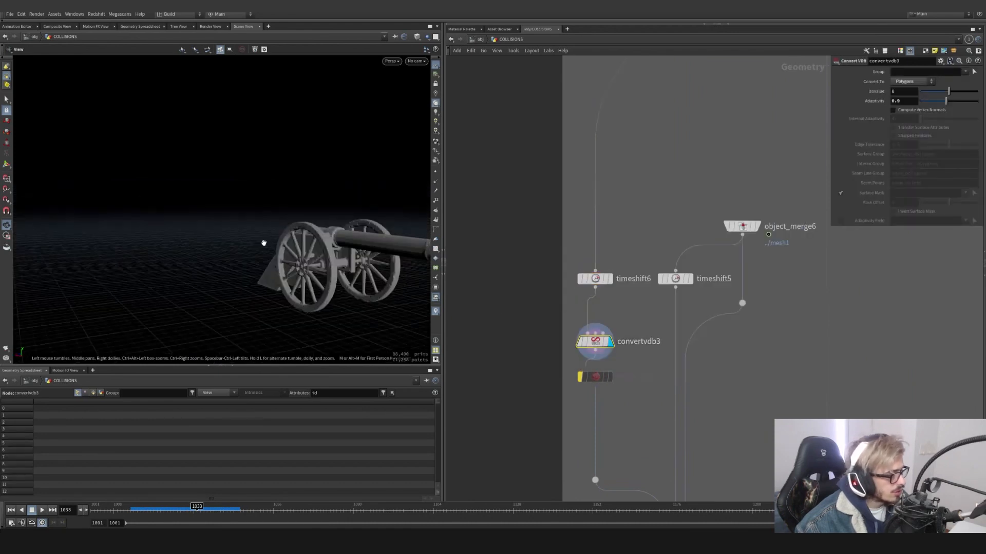
middle_drag(264, 243, 166, 231)
scroll(170, 231, up, 3)
click(417, 37)
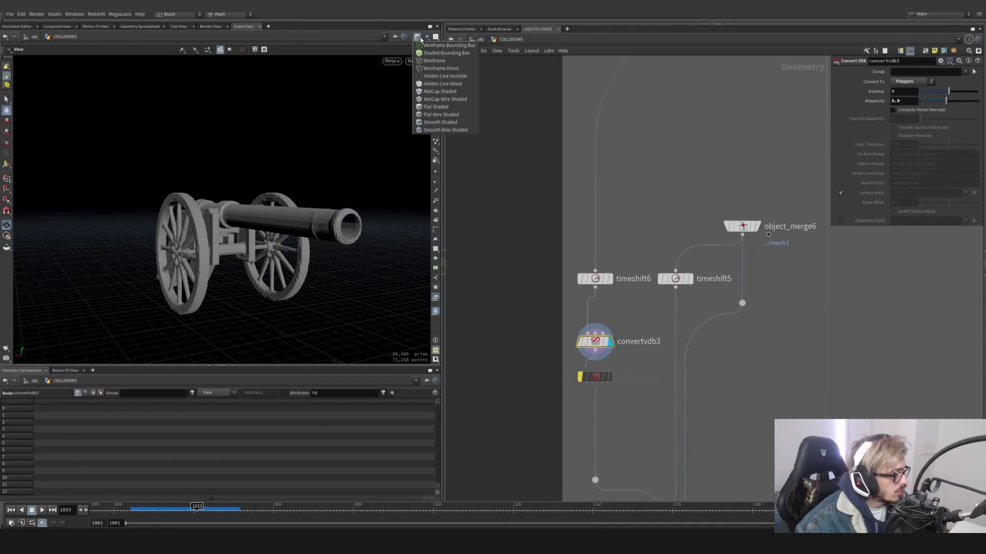
click(435, 107)
drag(273, 202, 313, 192)
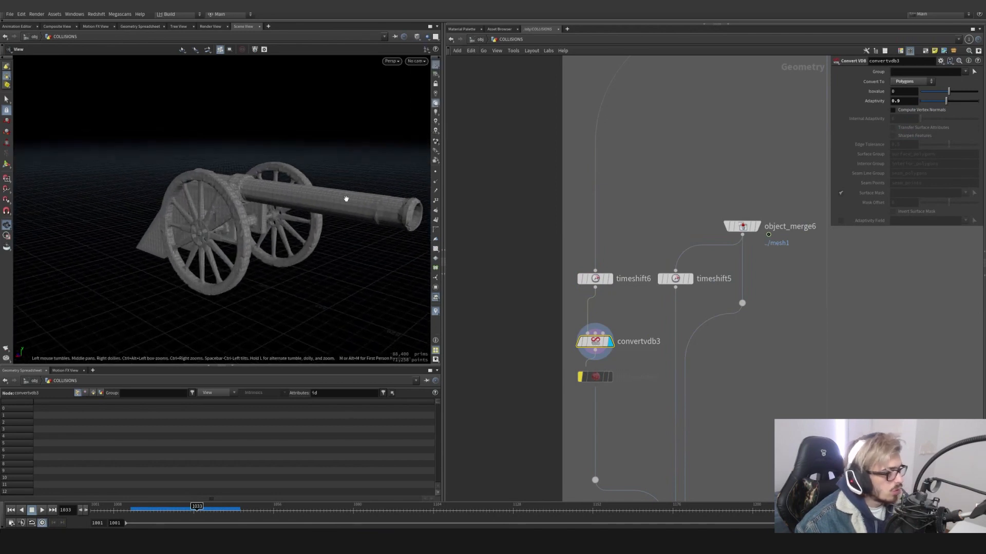
middle_click(588, 347)
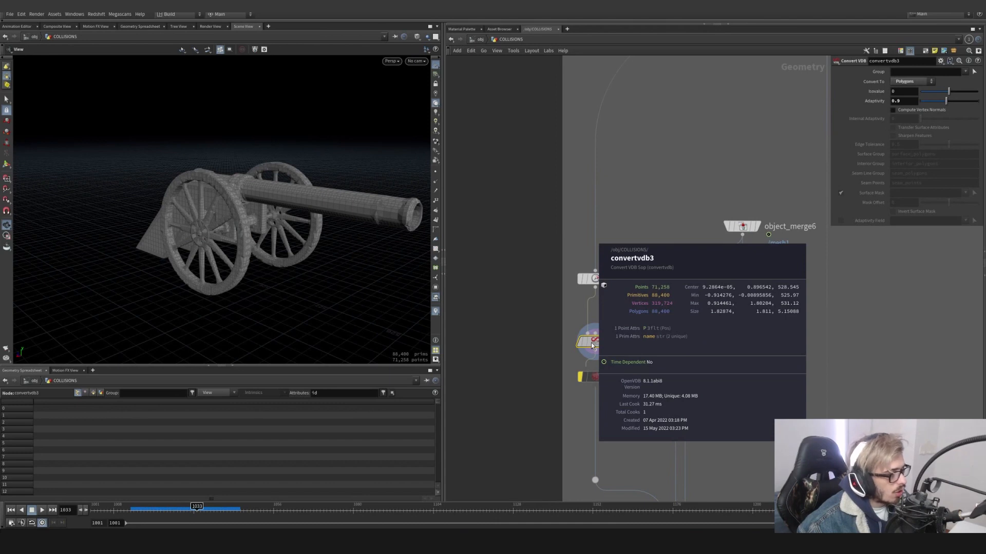
middle_click(742, 227)
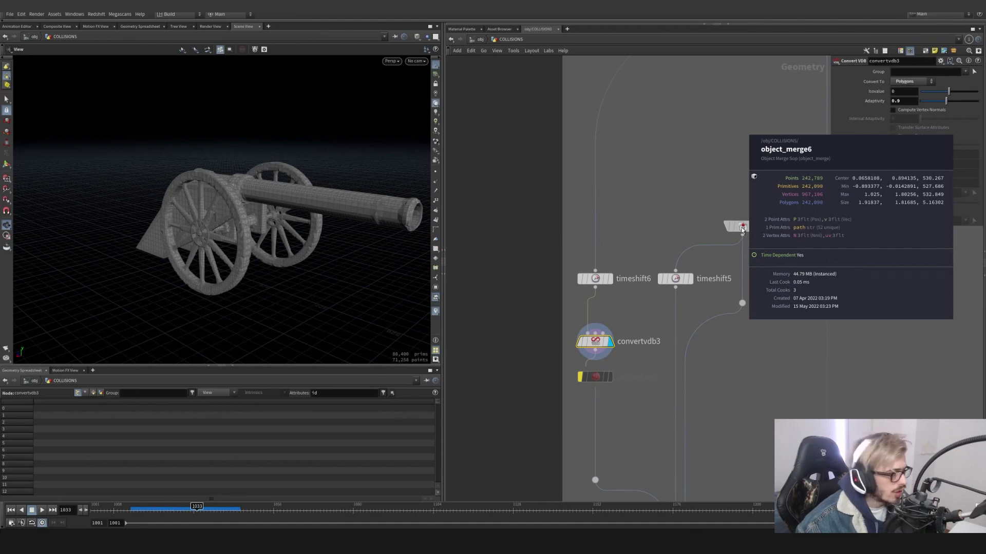
- Display pointdeform3 and scrub the timeline back to frame 1016, viewing the deformed low-poly cannon from several angles
scroll(654, 392, down, 1)
middle_drag(663, 436, 635, 254)
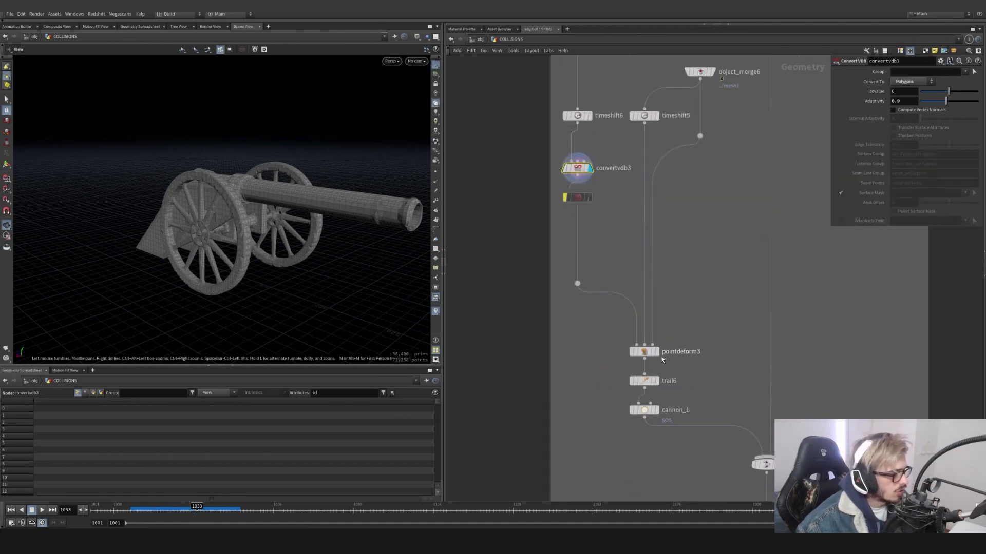
click(646, 353)
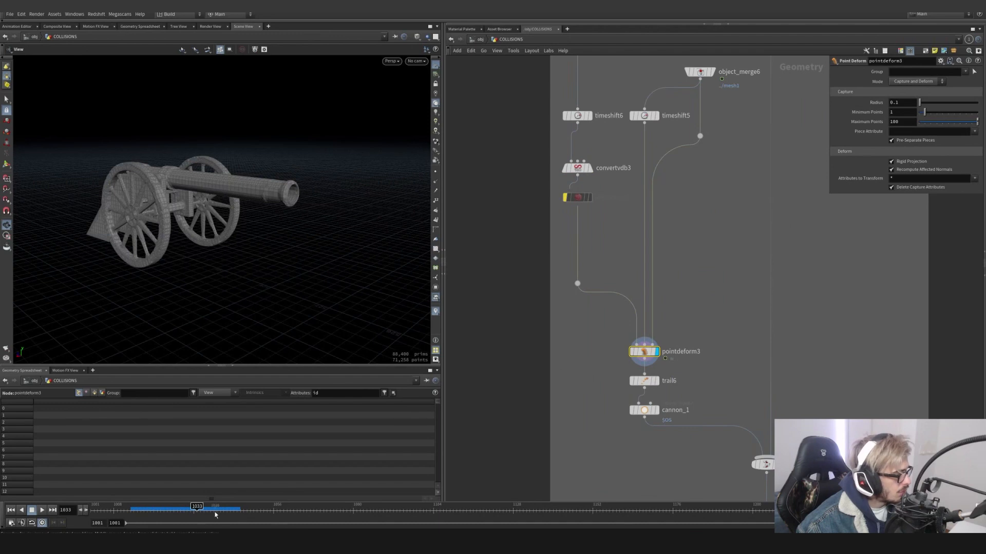
drag(208, 511, 139, 514)
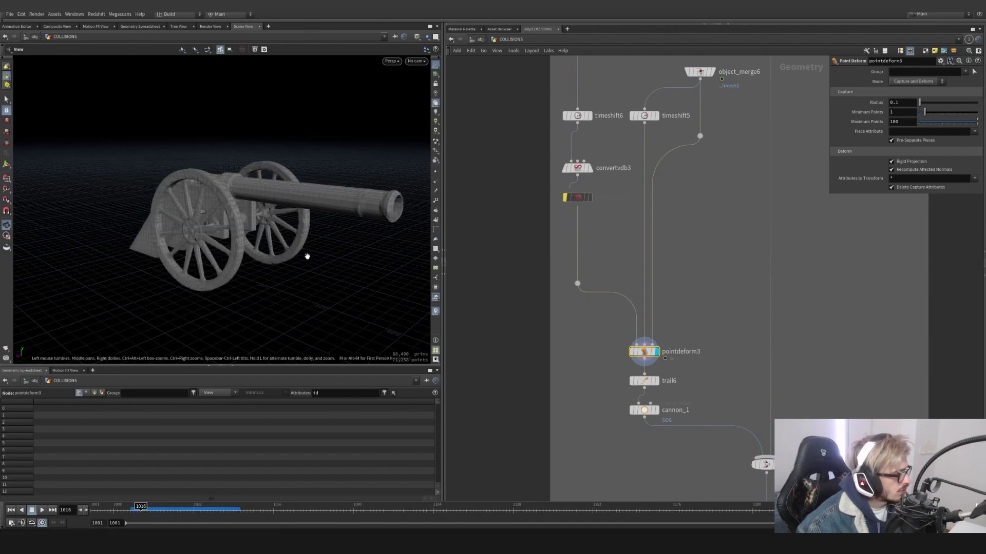
drag(307, 255, 204, 223)
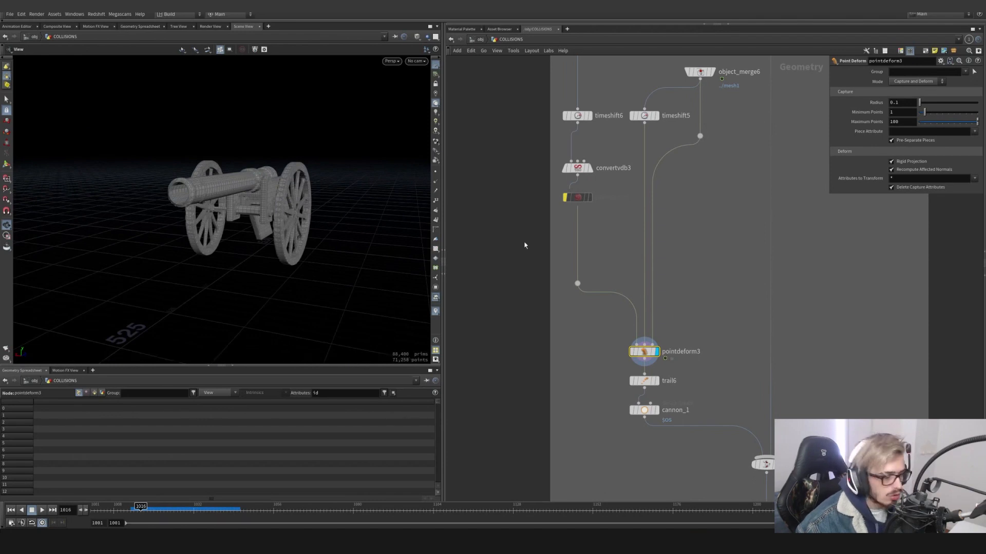
- Display trail6 and the cannon_1 group node below it to review their velocity and group settings
middle_drag(683, 388, 648, 328)
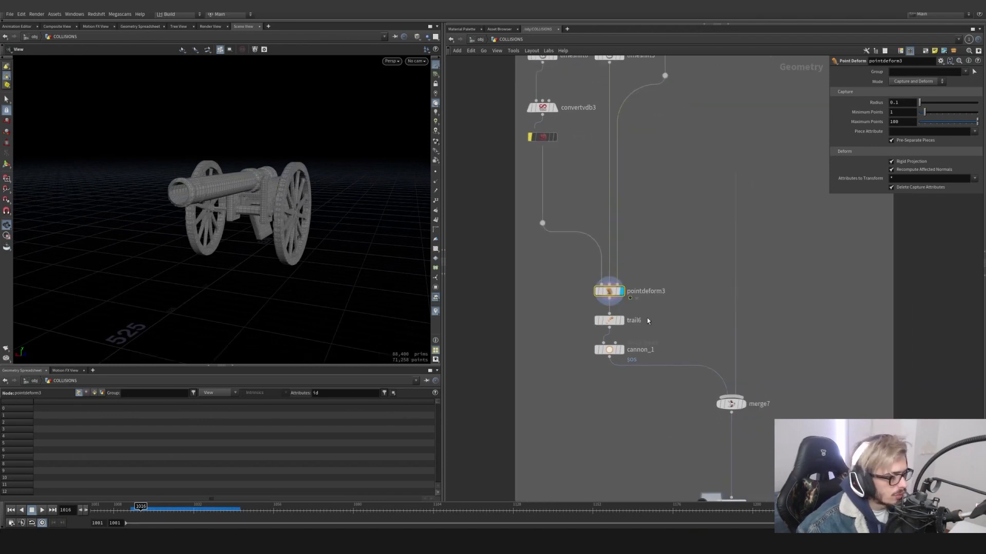
mouse_move(613, 322)
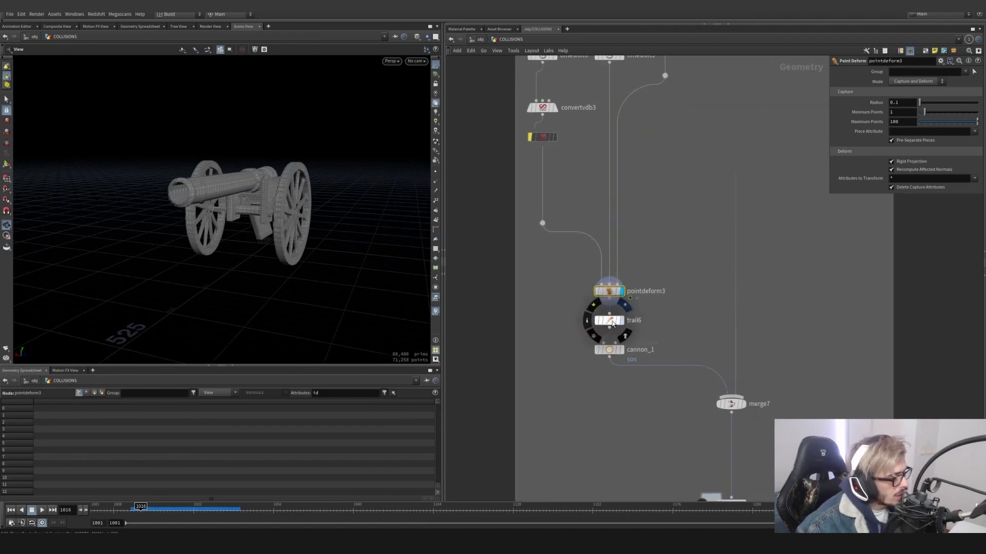
click(610, 321)
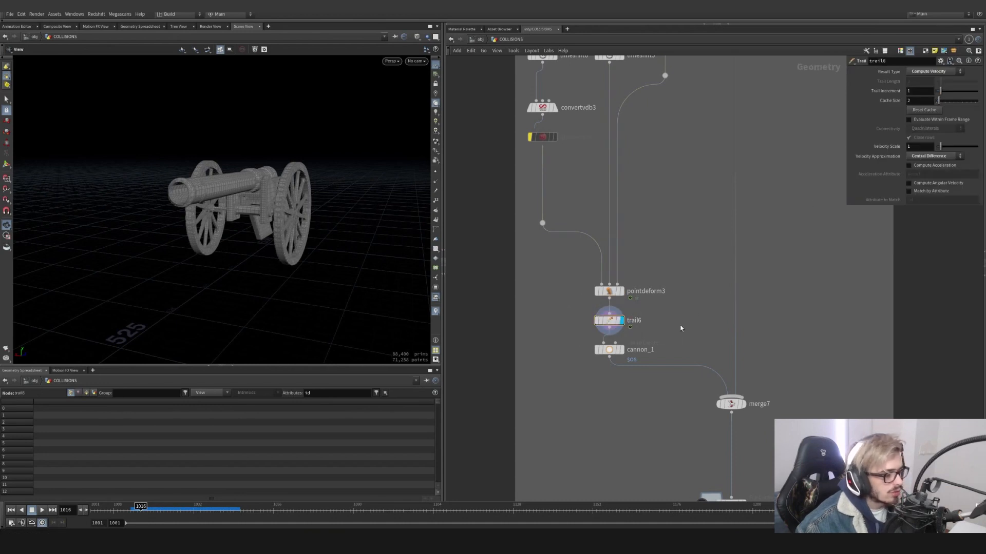
click(611, 349)
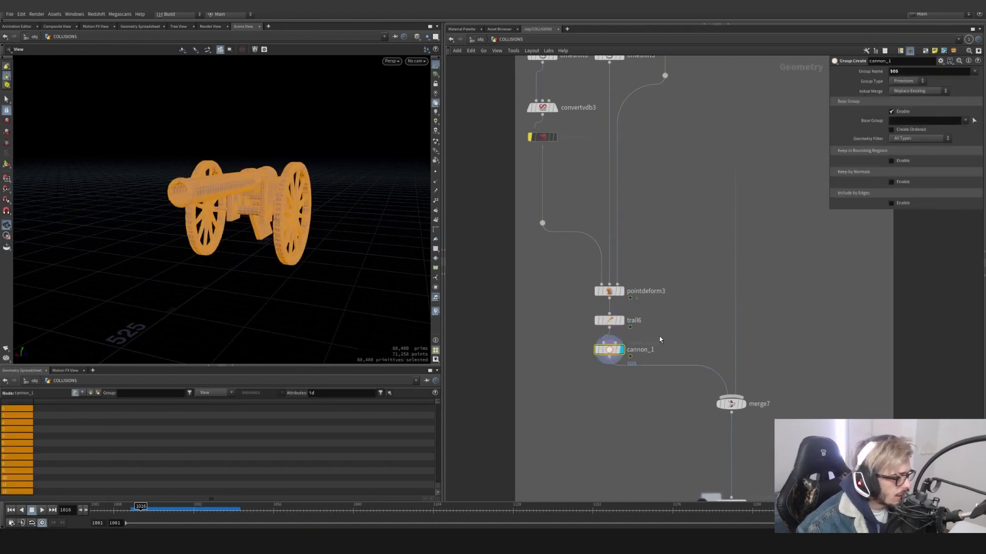
- Display merge7 and view its combined polygon and VDB cannon from the side
scroll(659, 339, down, 5)
middle_drag(686, 375, 669, 303)
scroll(670, 302, up, 5)
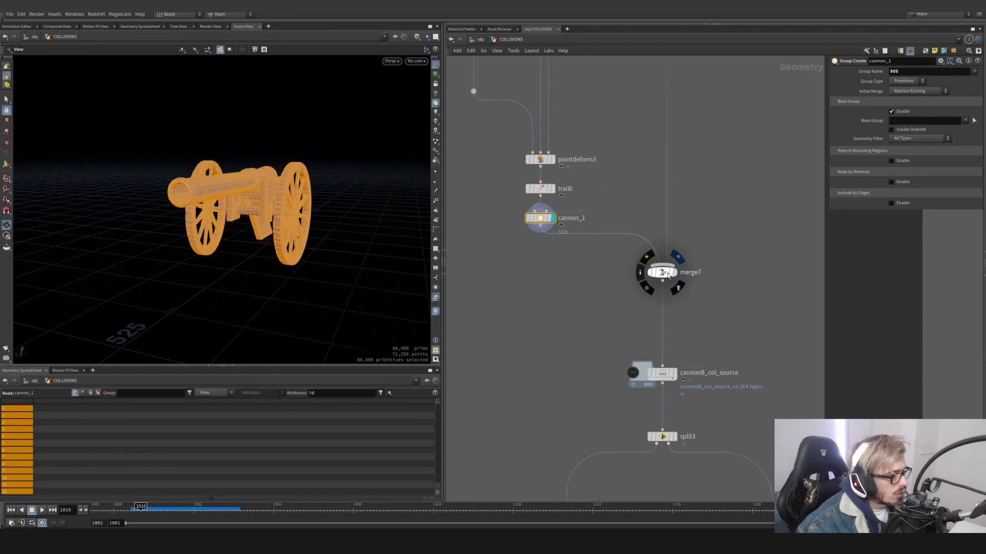
click(666, 273)
drag(313, 195, 409, 195)
middle_drag(665, 365, 654, 284)
- Review the cannonB_col_source file cache below merge7
click(658, 294)
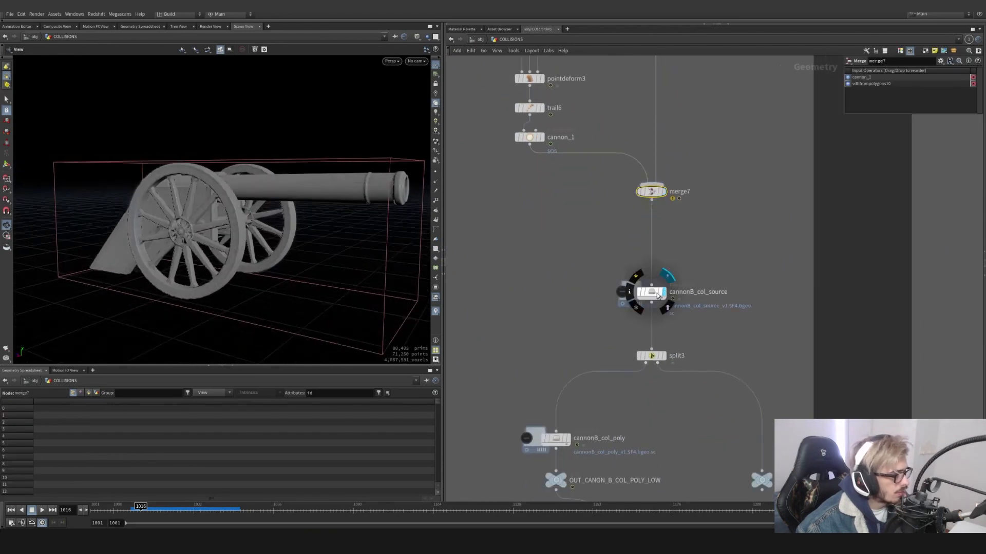
click(658, 296)
mouse_move(596, 253)
mouse_down()
mouse_move(696, 323)
mouse_move(765, 327)
mouse_up()
drag(765, 325, 594, 266)
- Display the cannonB_col_poly cache below split3 and check the group by which split3 separates the geometry
middle_drag(691, 339, 692, 304)
click(662, 320)
click(653, 321)
drag(716, 397, 622, 302)
click(565, 402)
click(553, 403)
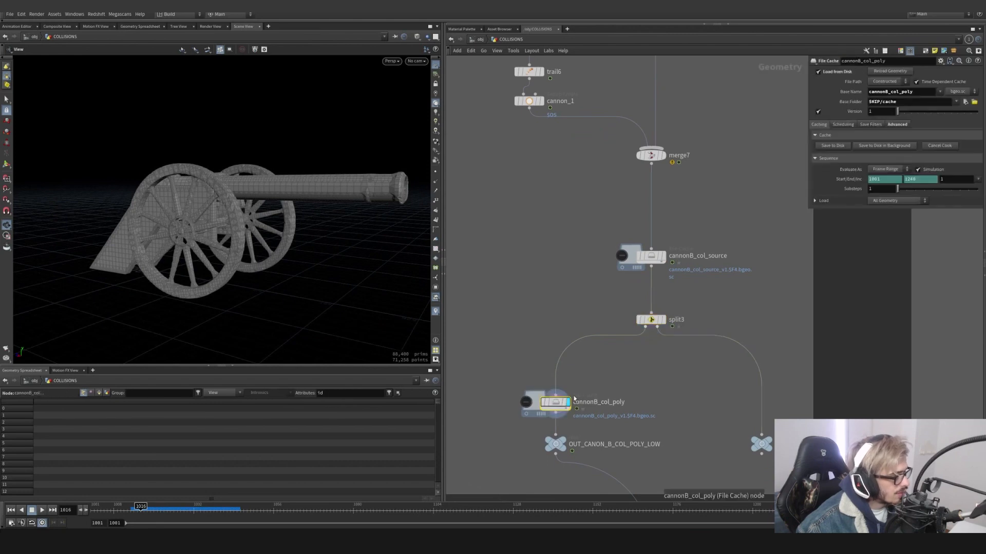
drag(705, 291, 580, 358)
drag(600, 354, 708, 296)
drag(707, 297, 597, 350)
- Display the OUT_CANON_B_COL_SDF null on the second branch of split3
middle_drag(693, 372, 653, 300)
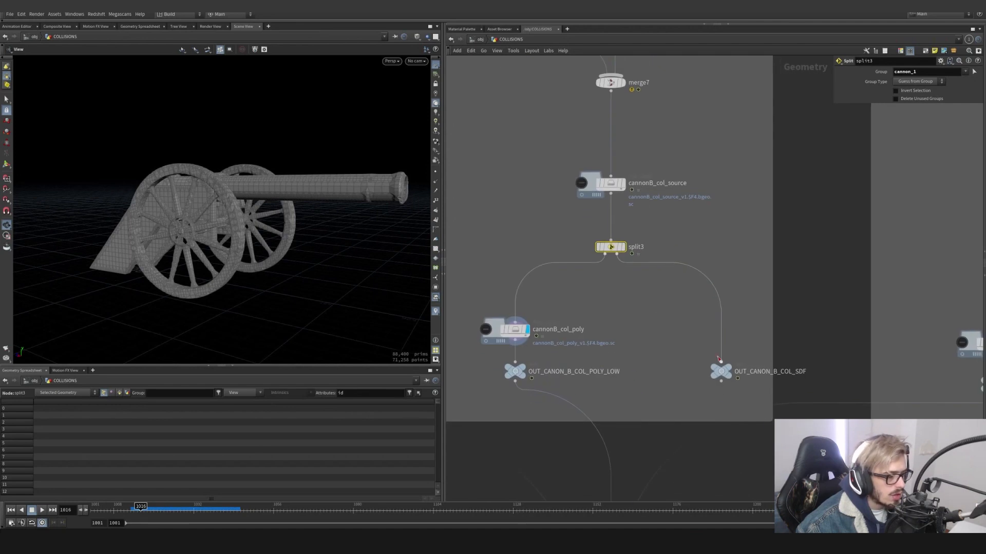
click(729, 369)
click(723, 371)
- Try inserting a copy of the cannonB_col_poly cache above OUT_CANON_B_COL_SDF, and undo it
alt+drag(520, 333, 719, 334)
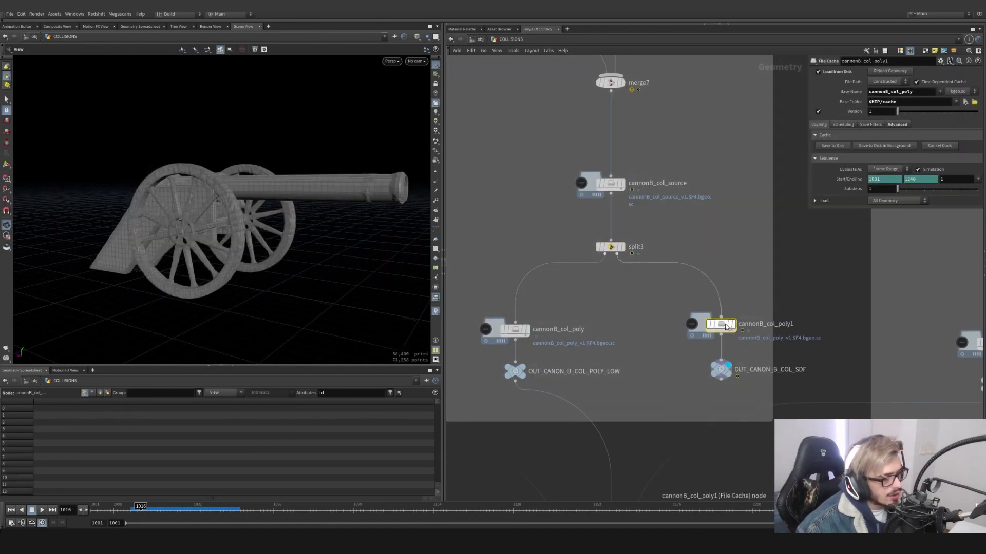
key(ctrl+z)
key(ctrl+z)
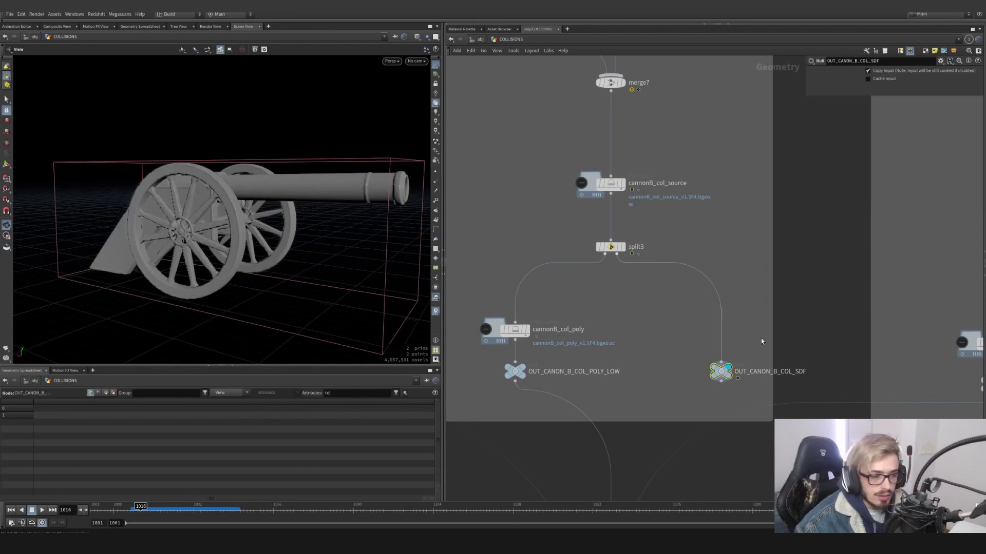
- Compare the OUT_CANON_B_COL_SDF and OUT_CANON_B_COL_POLY_LOW outputs by selecting each, ending with the low-poly one displayed
click(723, 373)
drag(682, 393, 767, 337)
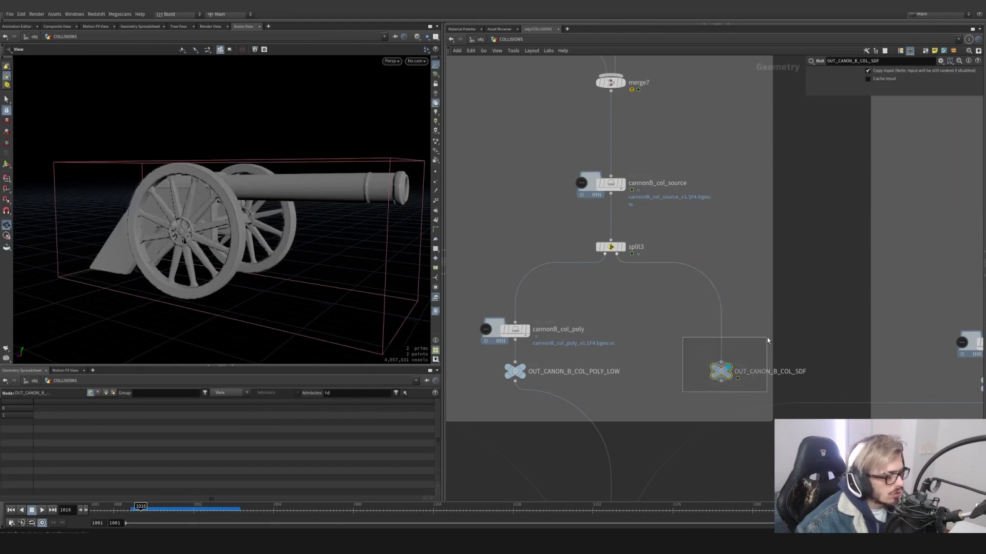
drag(638, 355, 495, 390)
click(529, 357)
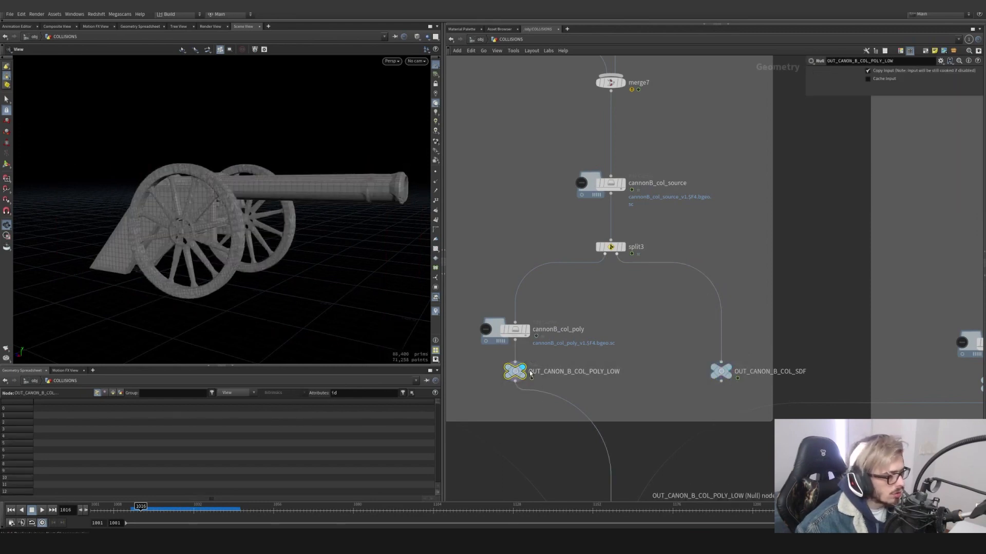
scroll(626, 362, down, 5)
middle_drag(624, 358, 626, 415)
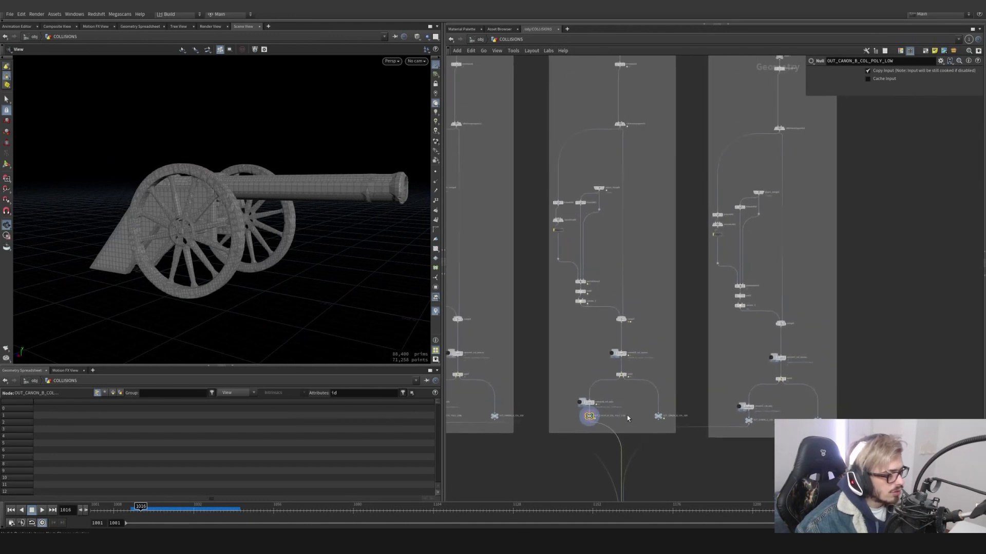
- Leave COLLISIONS, enter the FX_blast_cannon_B network and nudge the node box containing object_merge1 slightly upward
click(474, 41)
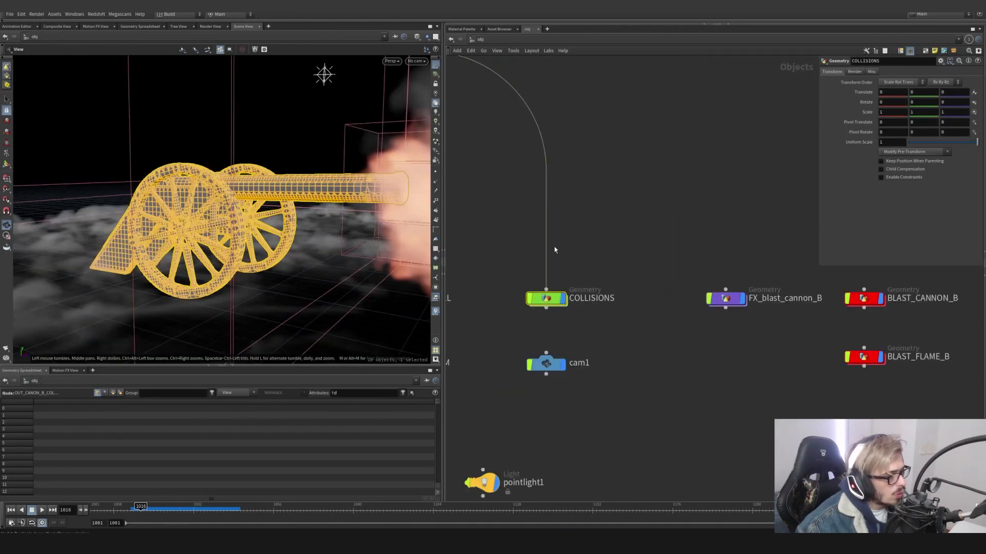
double_click(649, 294)
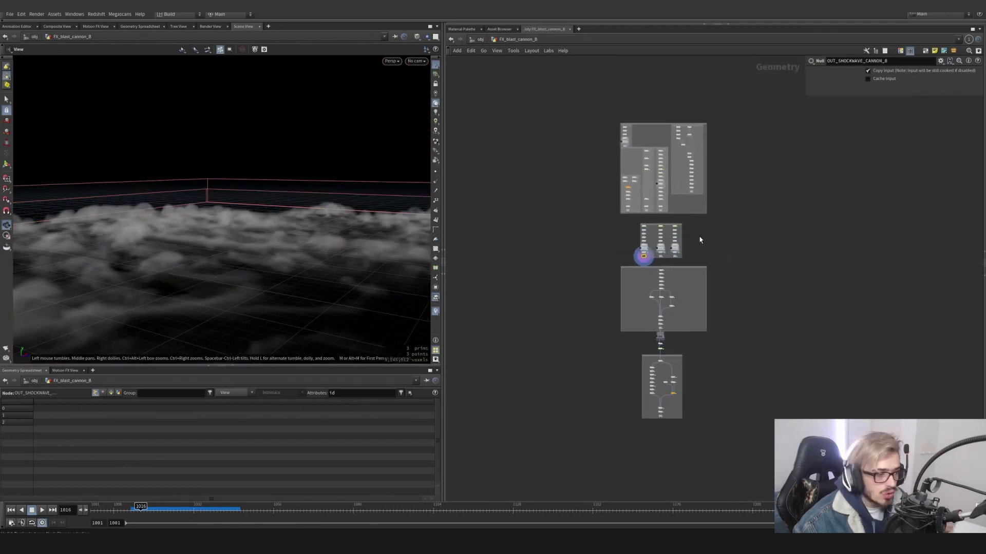
middle_drag(700, 239, 697, 266)
scroll(622, 211, up, 10)
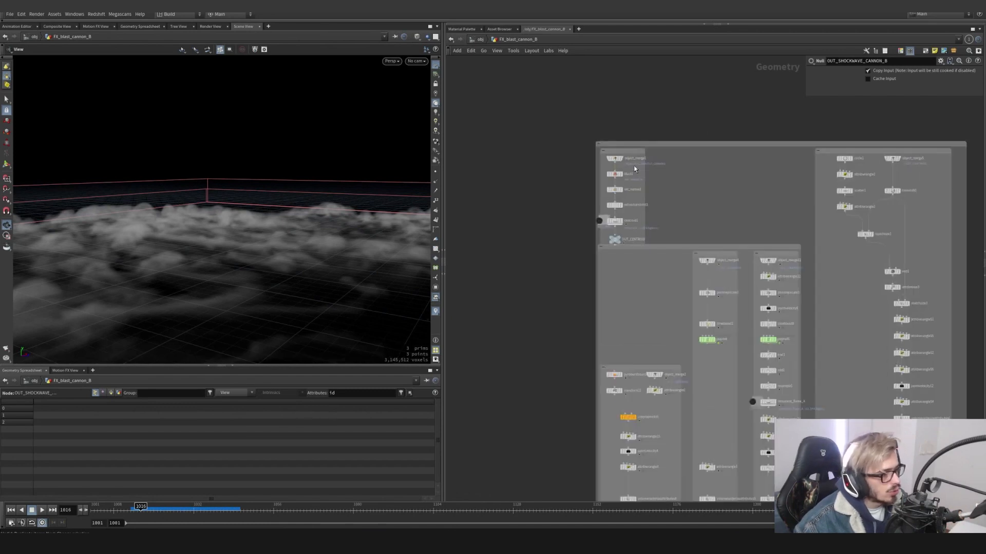
drag(711, 110, 710, 102)
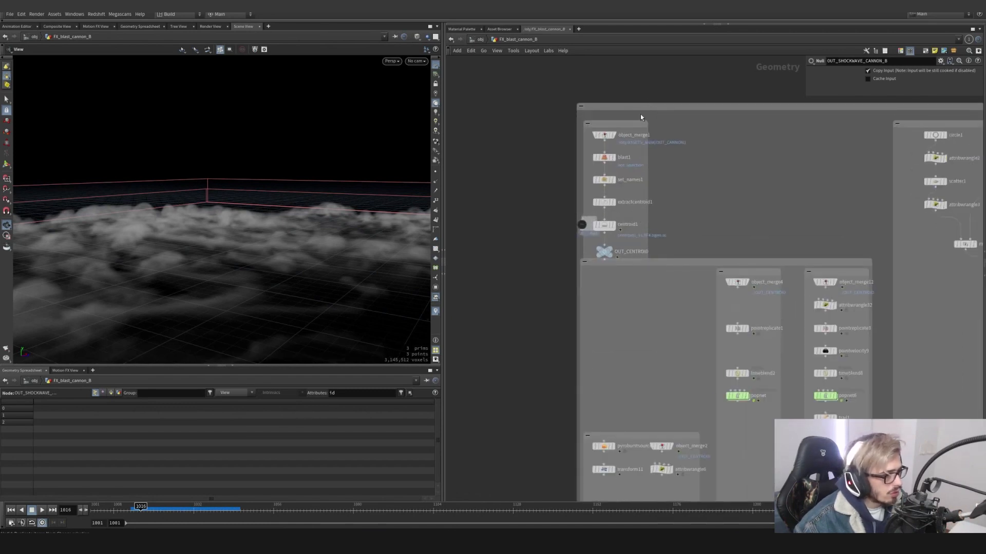
drag(630, 124, 629, 118)
- Display object_merge1 and blast1 in turn to inspect the imported cannon's muzzle and the primitives kept by the blast
click(618, 131)
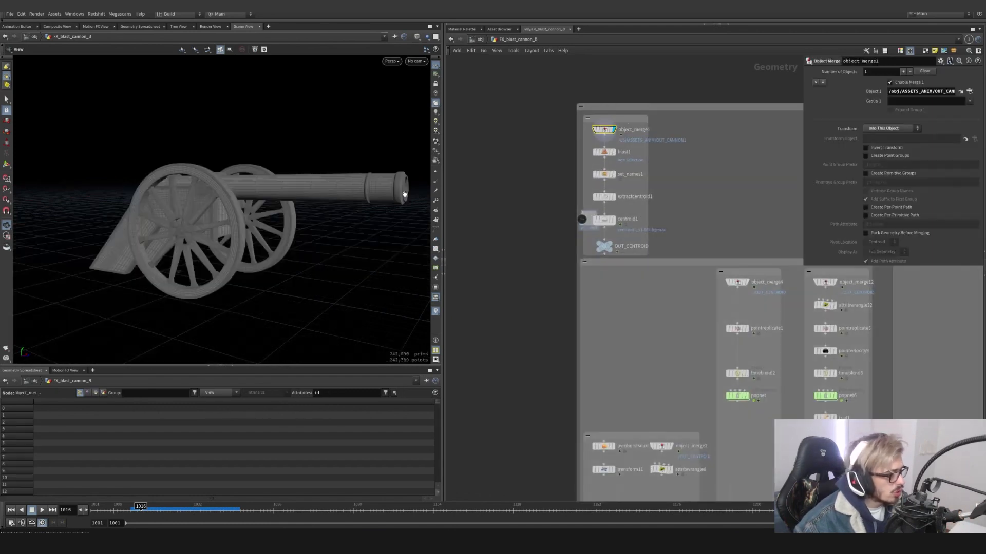
drag(390, 184, 297, 197)
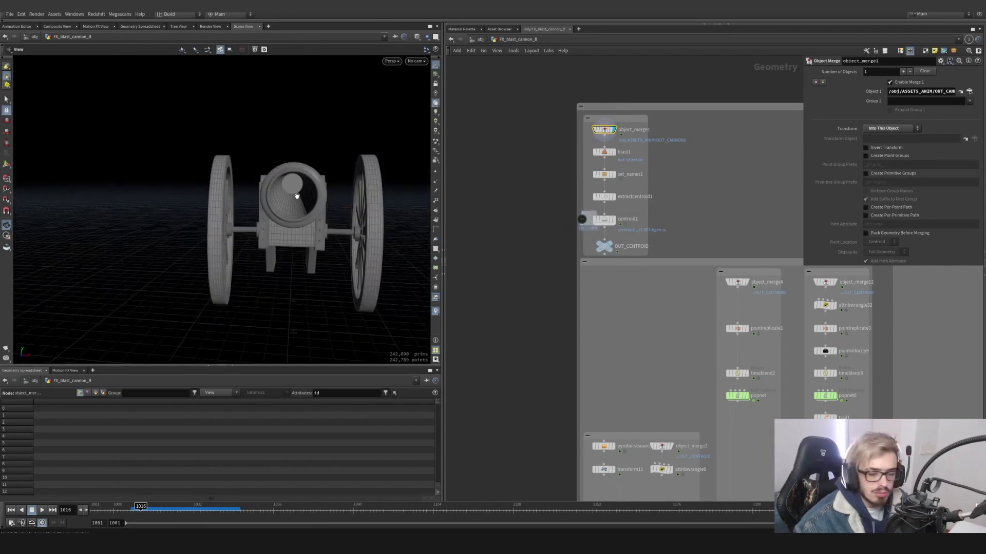
click(614, 151)
click(602, 153)
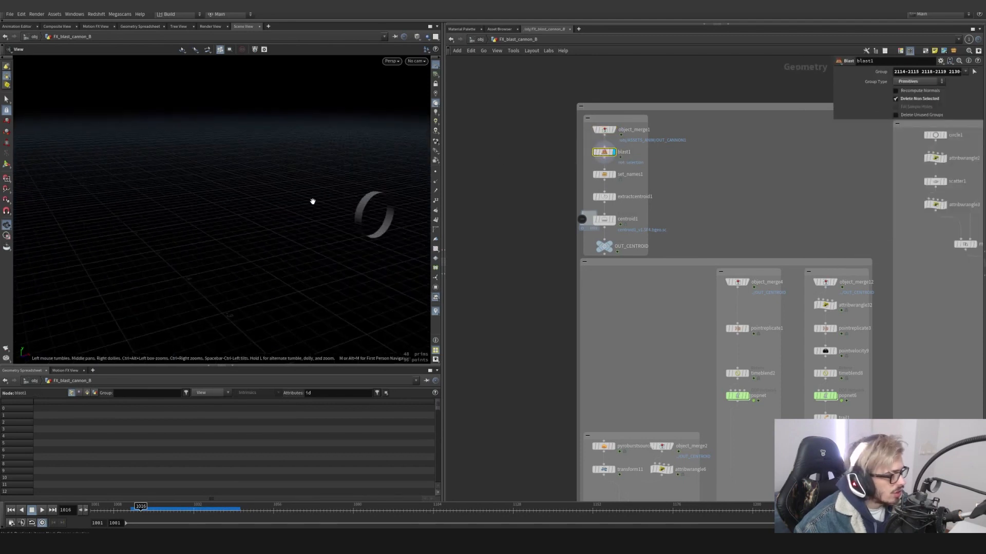
- Display object_merge1 and select a strip of primitives around the cannon barrel just behind the muzzle, viewing it from another side
click(614, 129)
click(602, 131)
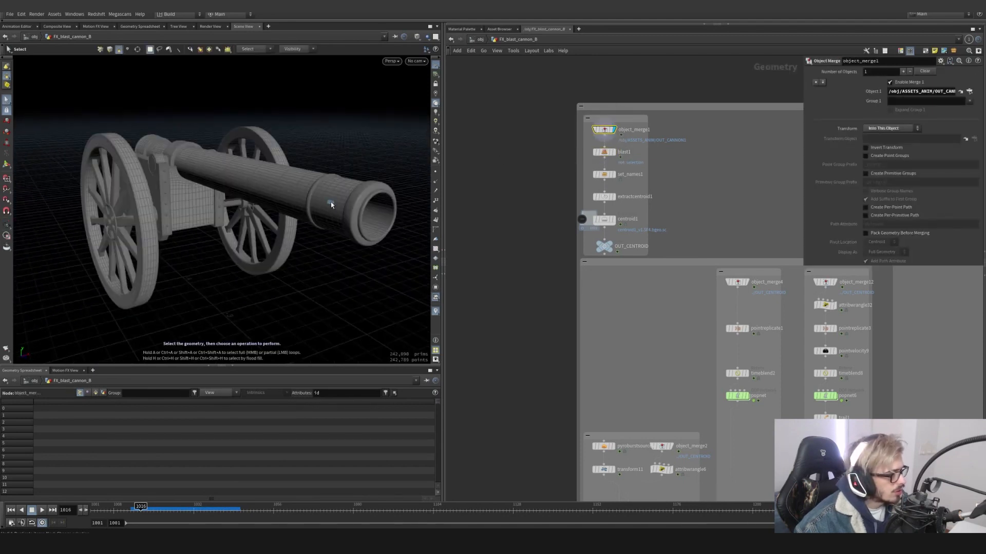
click(331, 202)
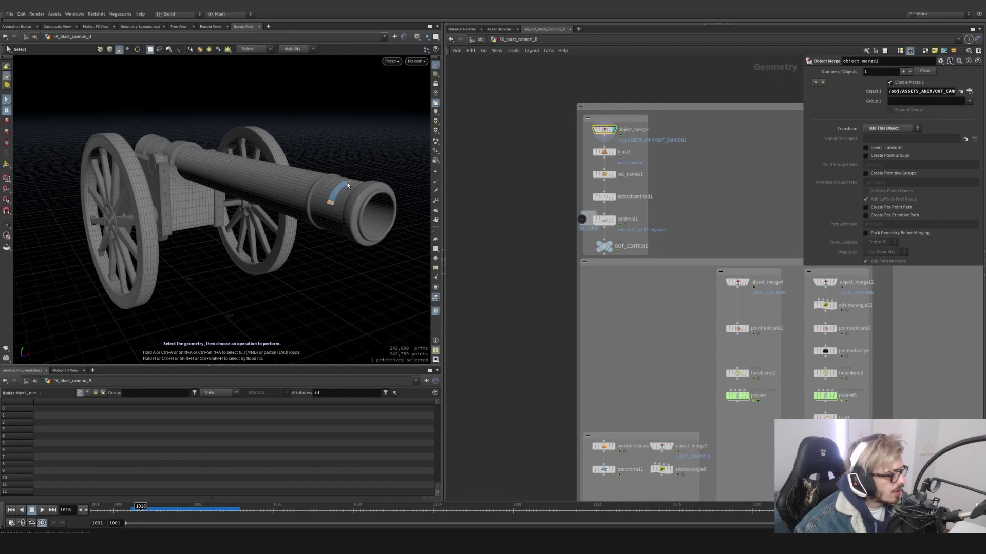
click(331, 227)
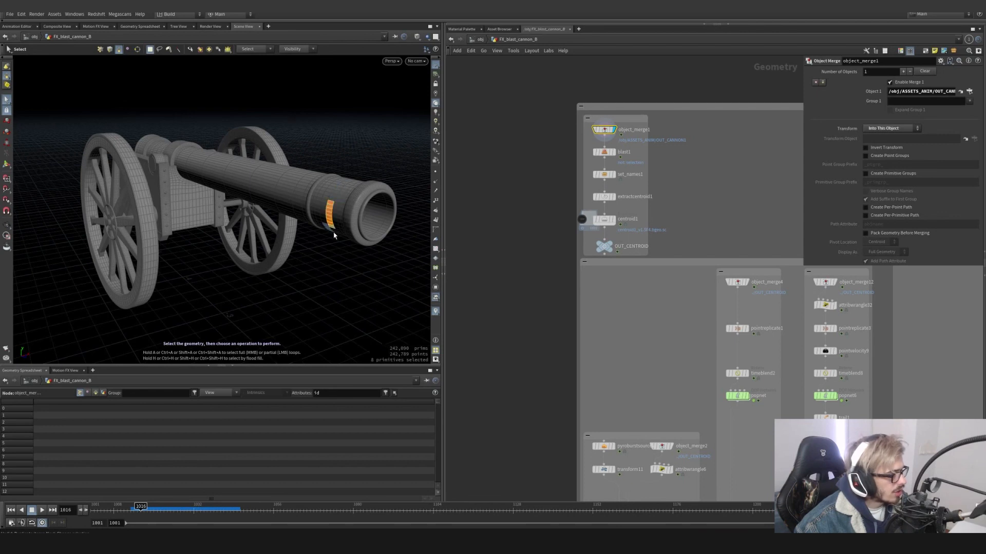
click(346, 182)
alt+drag(352, 181, 231, 191)
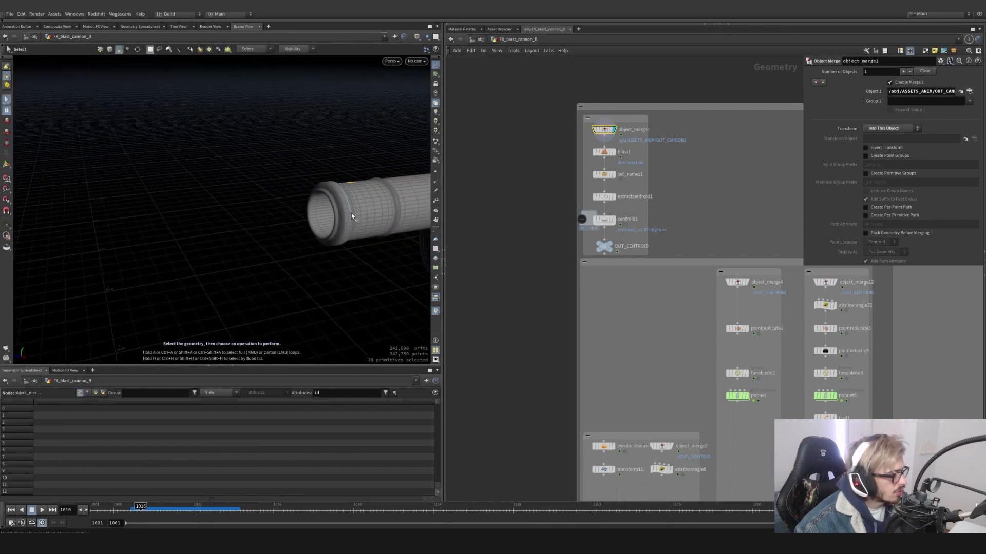
- Display blast1 and set_names1 in turn to review the isolated muzzle ring and its naming setup
click(605, 152)
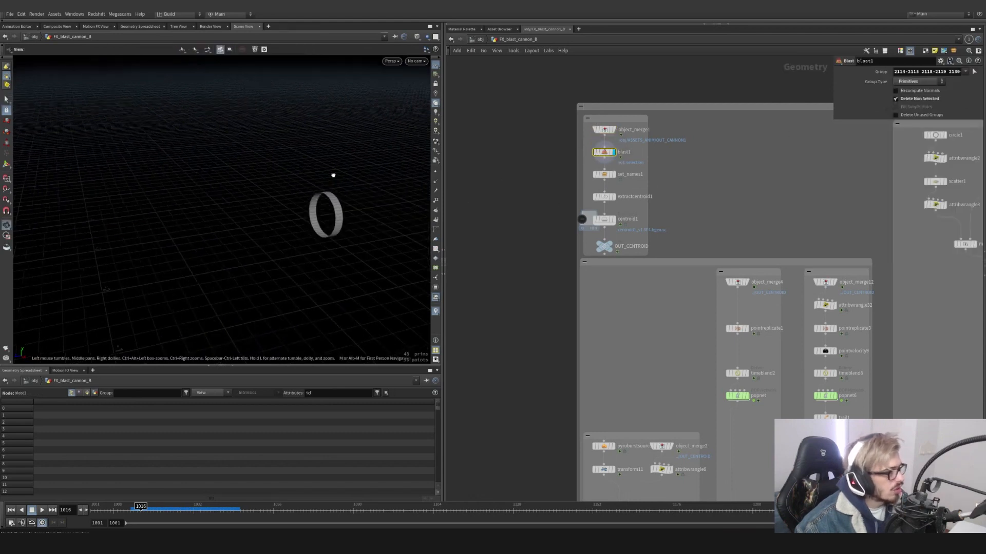
click(613, 175)
click(604, 176)
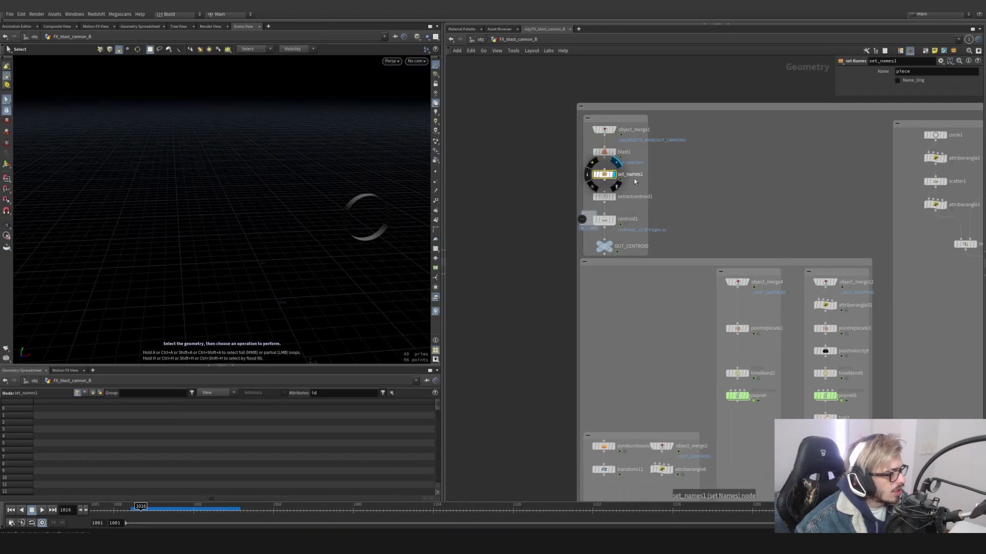
- Add an Attribute Wrangle branching off blast1 and load the preset expression s@name = "piece_" + itoa(i@class);
scroll(634, 178, up, 5)
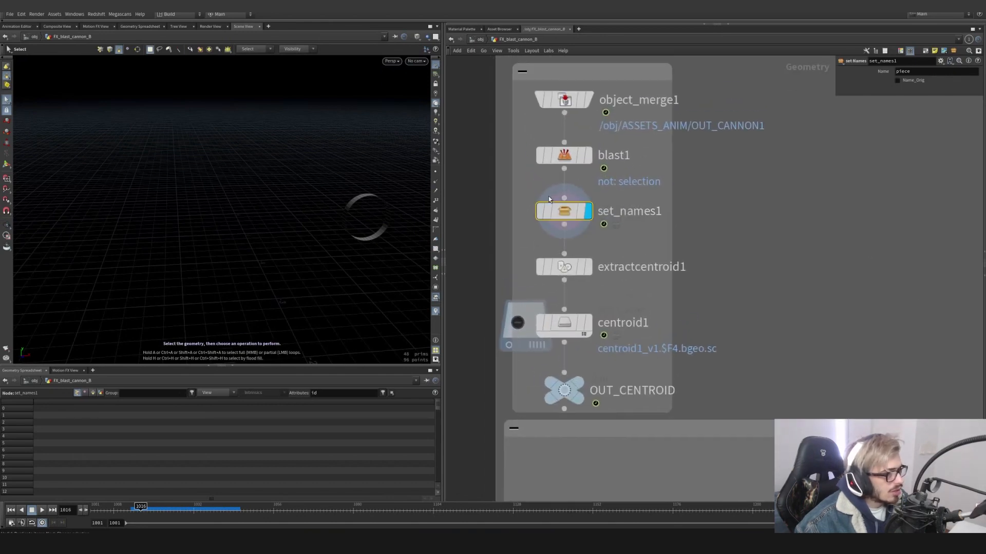
click(564, 169)
key(Tab)
text(wr)
key(Return)
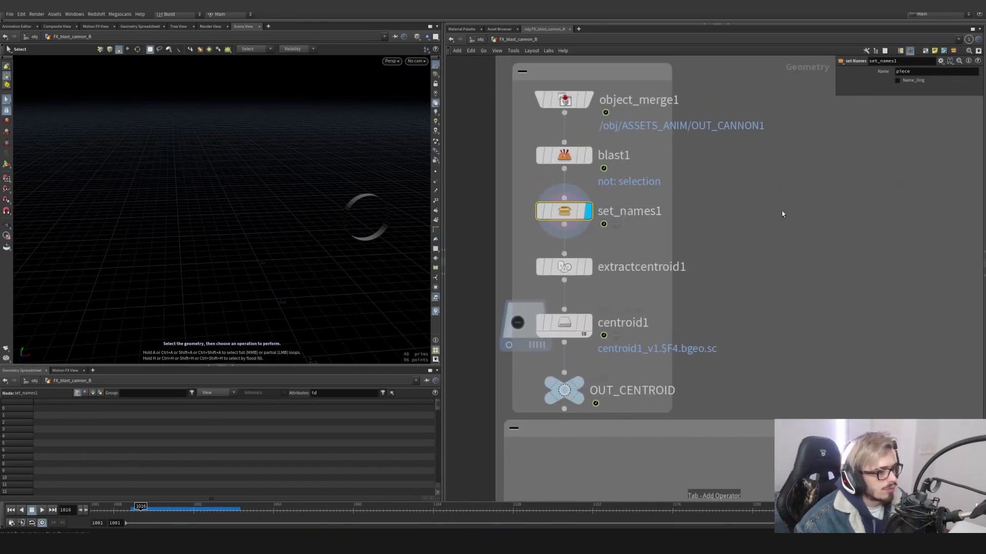
click(781, 210)
middle_drag(791, 249, 703, 271)
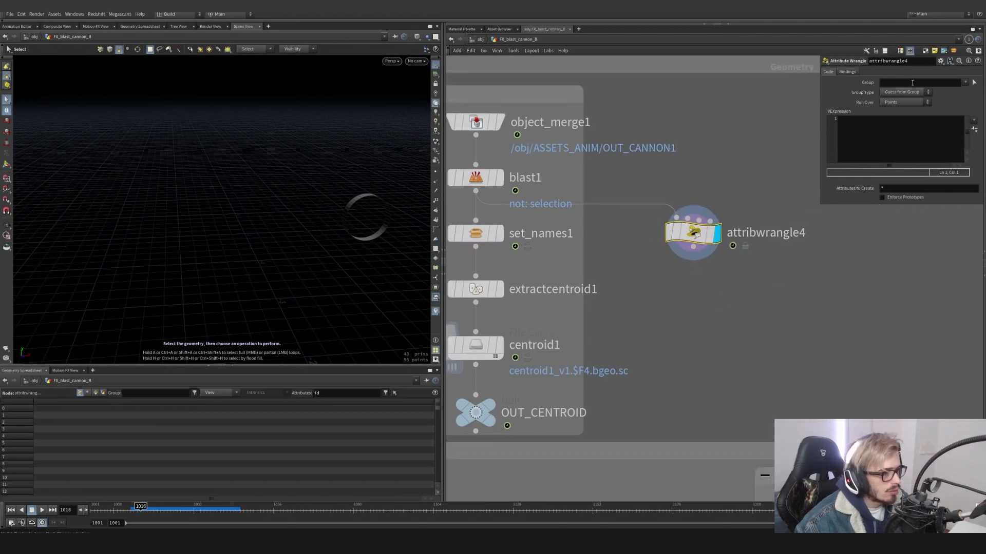
click(941, 61)
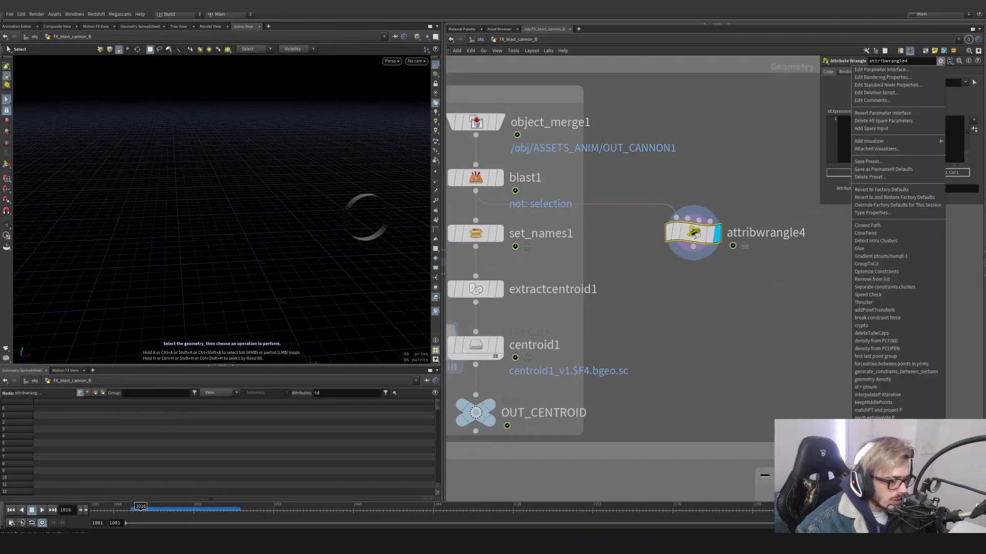
click(894, 436)
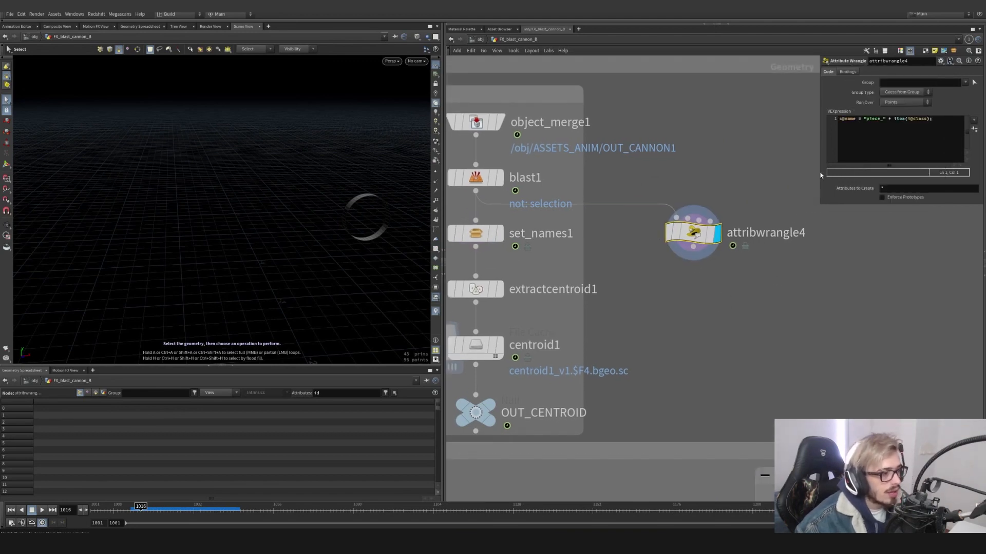
- Insert a Connectivity node between blast1 and attribwrangle4, with its connectivity type set to Primitive
key(Tab)
text(conn)
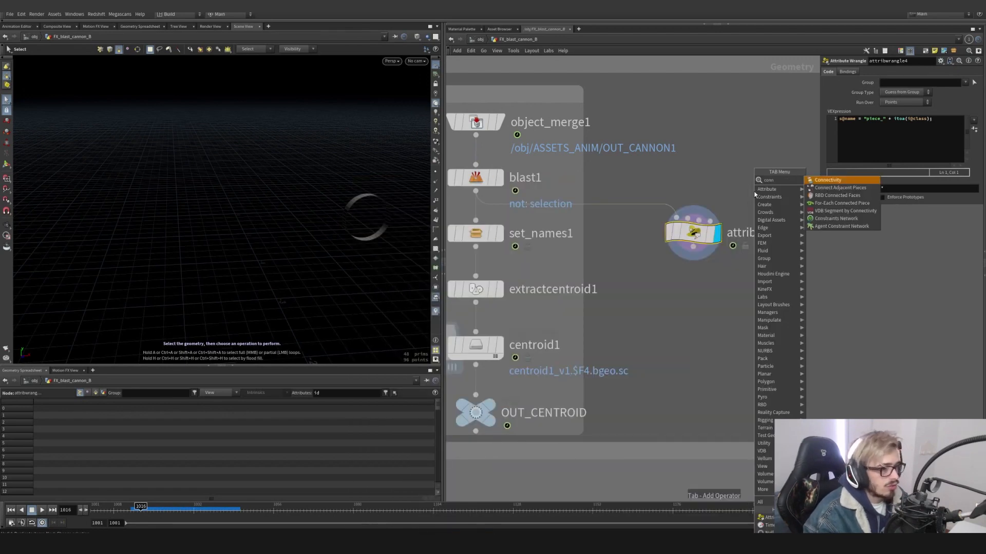
key(Return)
click(701, 191)
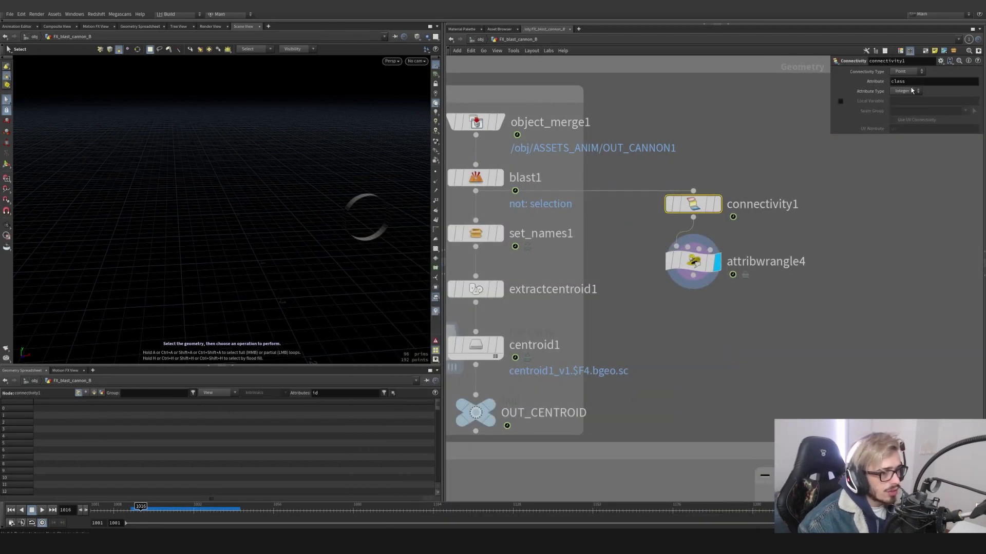
click(906, 71)
click(906, 83)
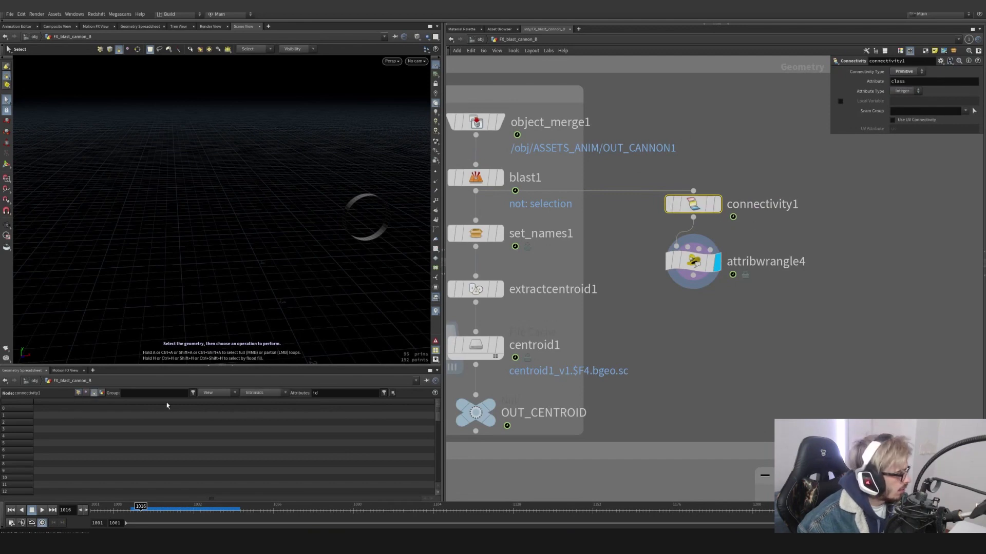
- Display connectivity1 and clear the geometry spreadsheet's attribute filter to list its primitive attributes
click(718, 205)
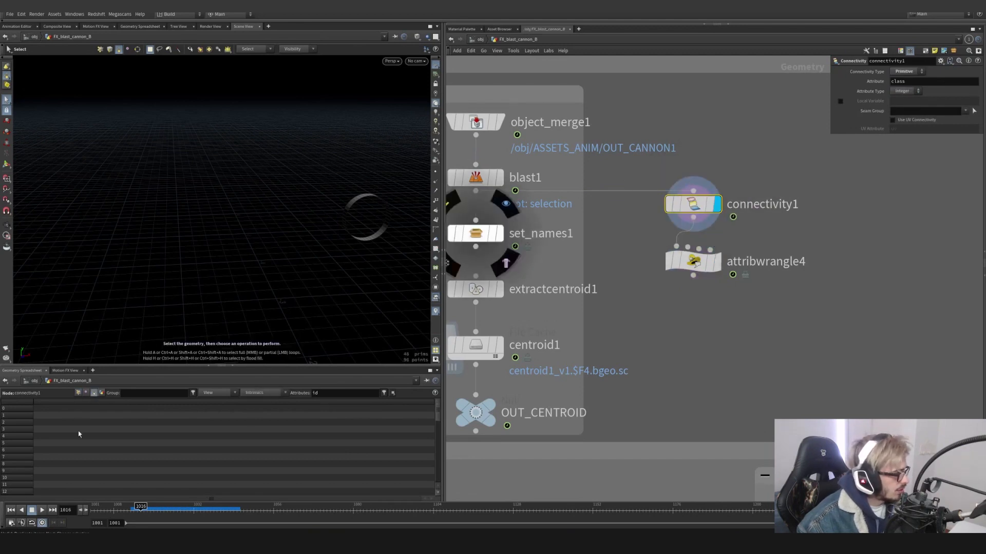
double_click(315, 393)
key(BackSpace)
key(Return)
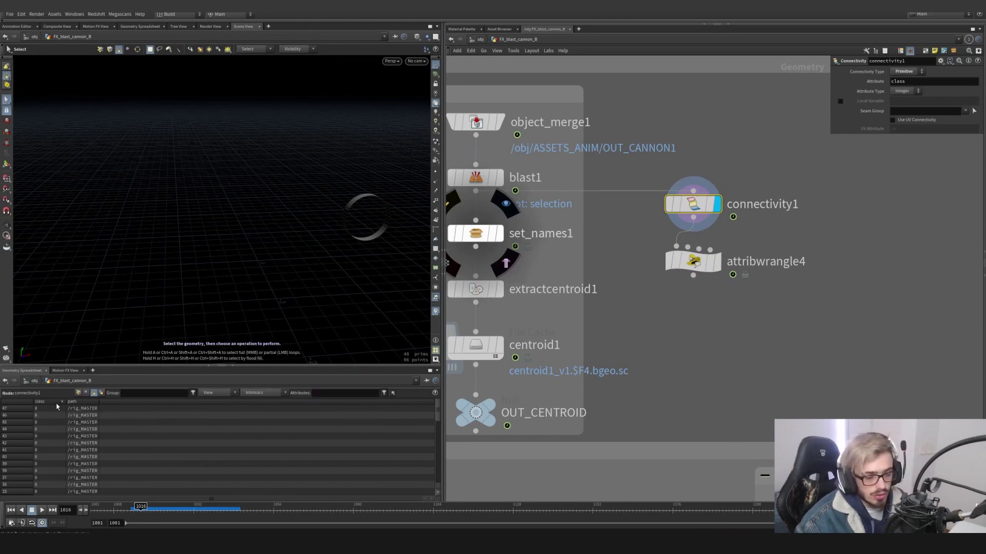
- Display attribwrangle4 with Run Over set to Primitives and highlight the "piece_" prefix in its expression
click(717, 262)
click(702, 267)
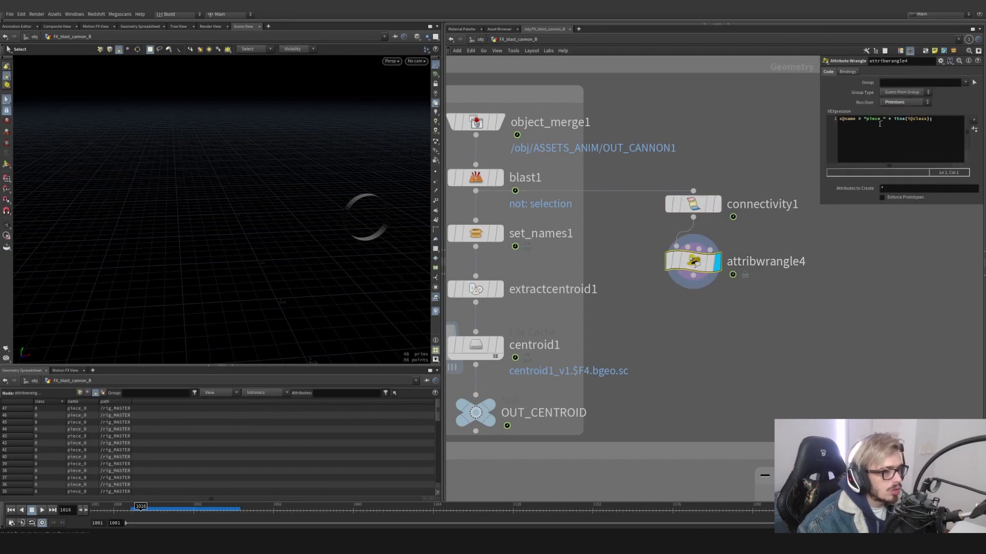
drag(854, 120, 880, 119)
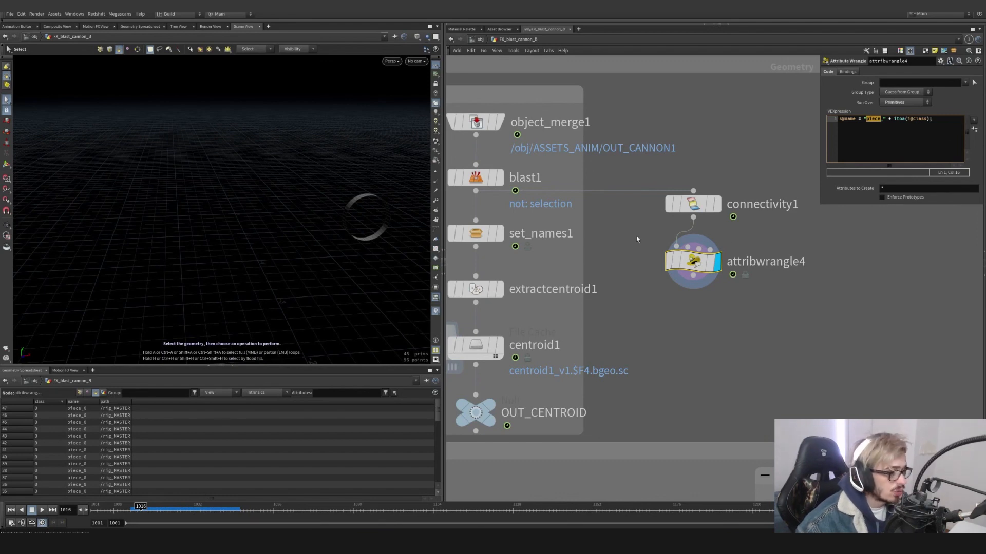
- Display set_names1 again and delete the connectivity1 and attribwrangle4 nodes
click(499, 235)
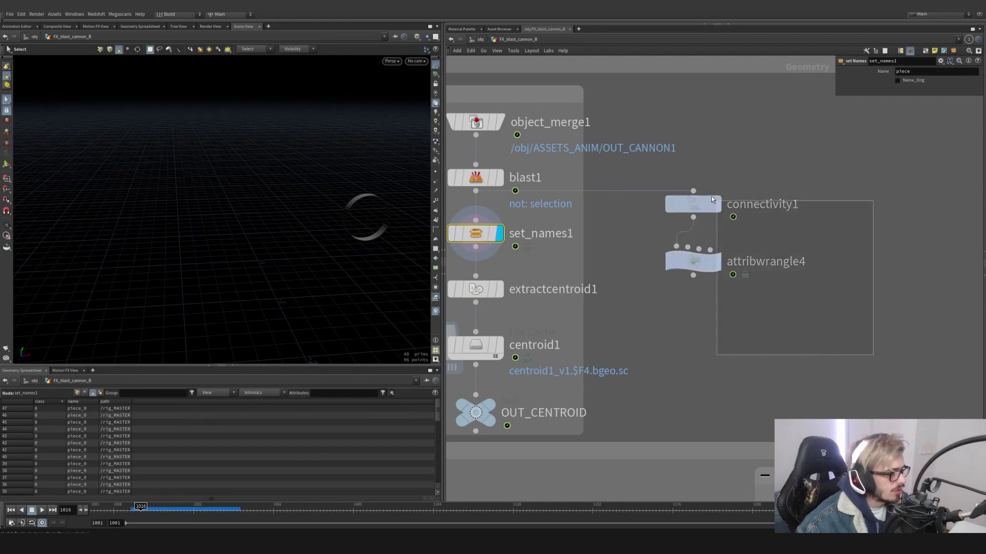
double_click(489, 231)
drag(627, 201, 721, 308)
click(501, 39)
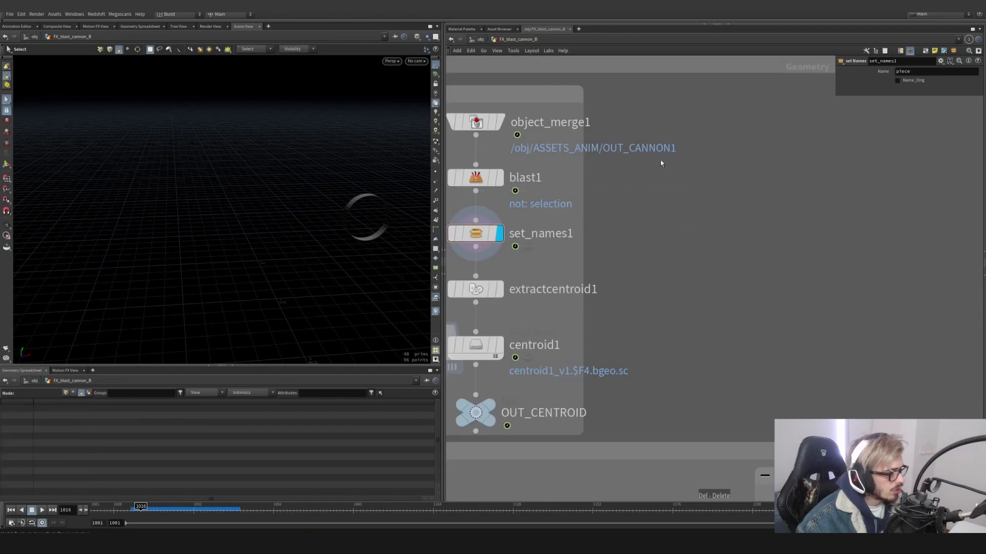
- Display extractcentroid1 and review its parameters, highlighting the name piece attribute
click(498, 289)
click(480, 290)
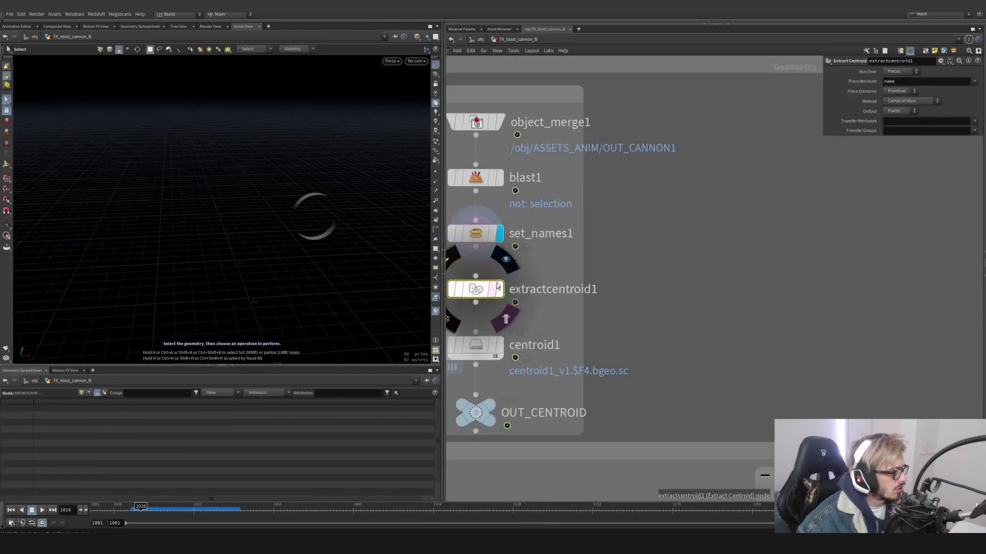
drag(915, 81, 867, 79)
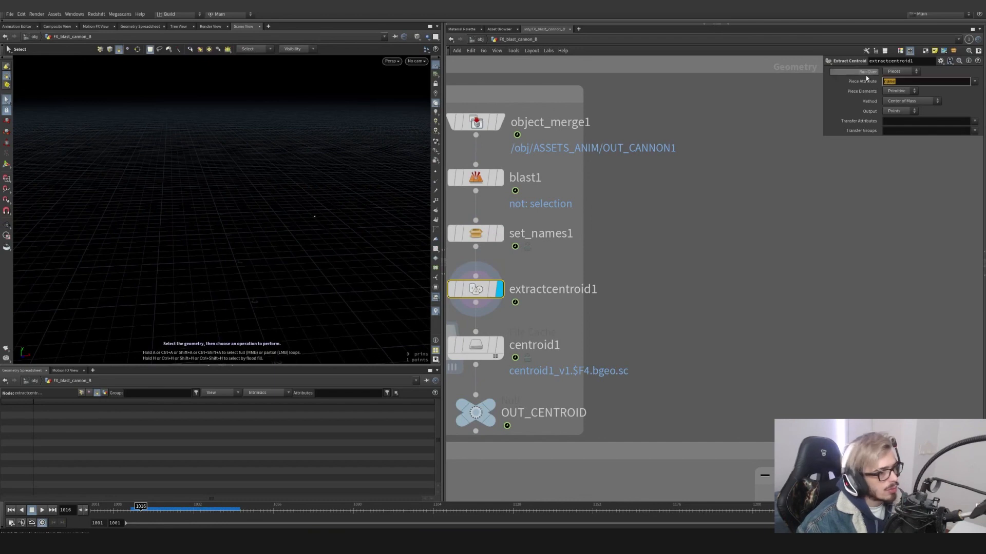
middle_drag(667, 263, 726, 225)
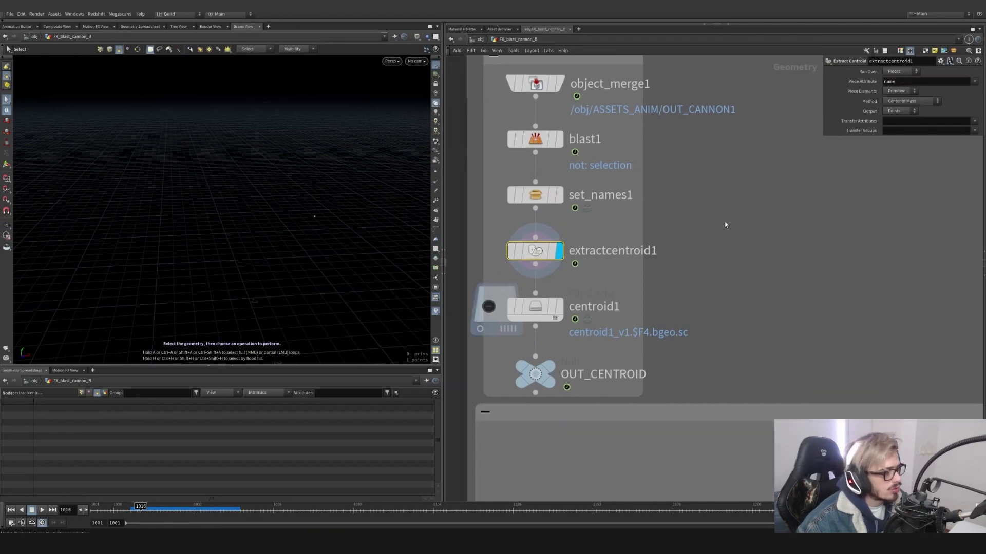
- Display the centroid1 cache, scrub the timeline to frame 1023 to check the moving point, and display OUT_CENTROID
click(544, 307)
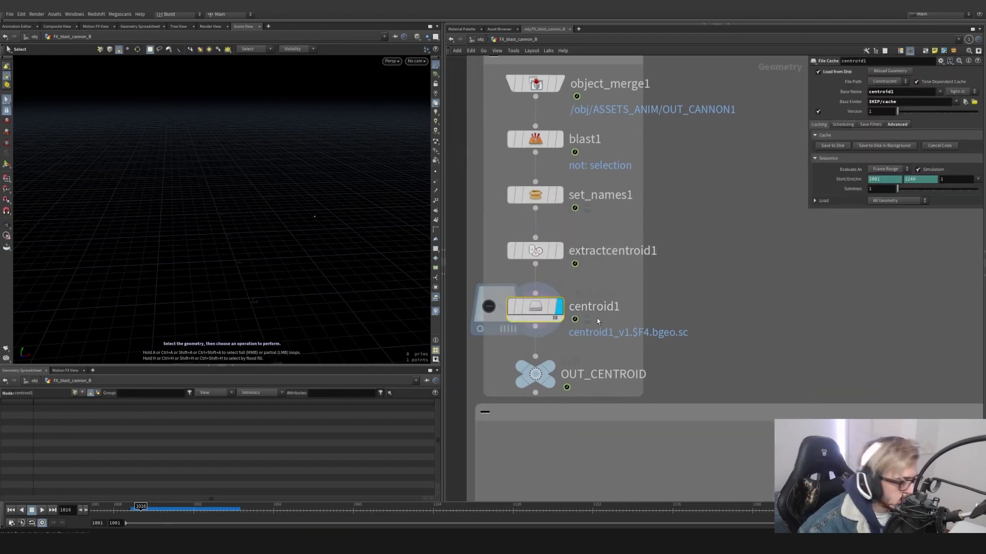
mouse_move(170, 510)
mouse_down()
mouse_move(193, 510)
mouse_move(124, 510)
mouse_move(162, 510)
mouse_up()
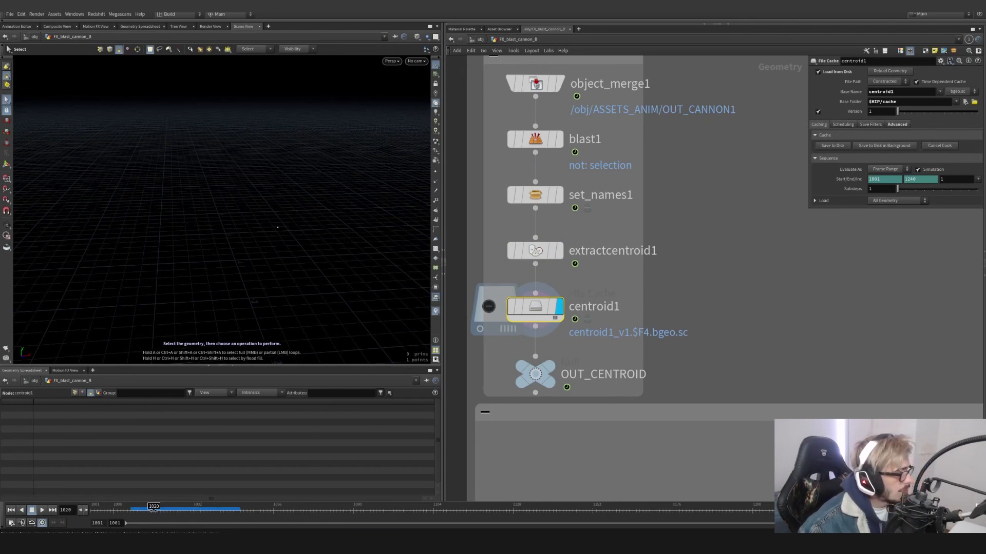
scroll(625, 371, down, 1)
mouse_move(557, 369)
click(577, 347)
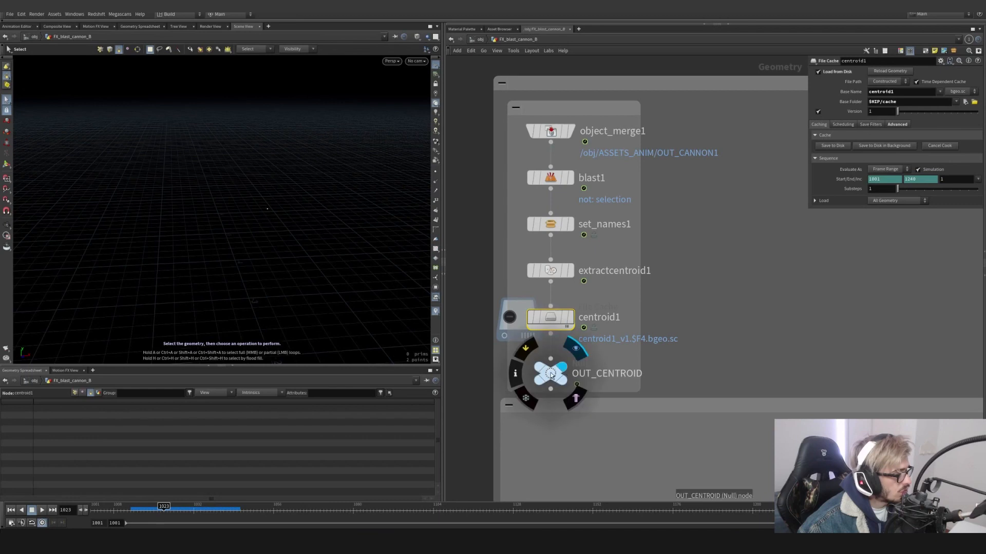
- Inspect the pyro burst source branch through object_merge2, attribwrangle6 and copytopoints6, highlighting the wrangle's v@N expression
scroll(673, 355, down, 3)
middle_drag(684, 415, 628, 258)
middle_drag(628, 477, 621, 285)
scroll(621, 285, up, 1)
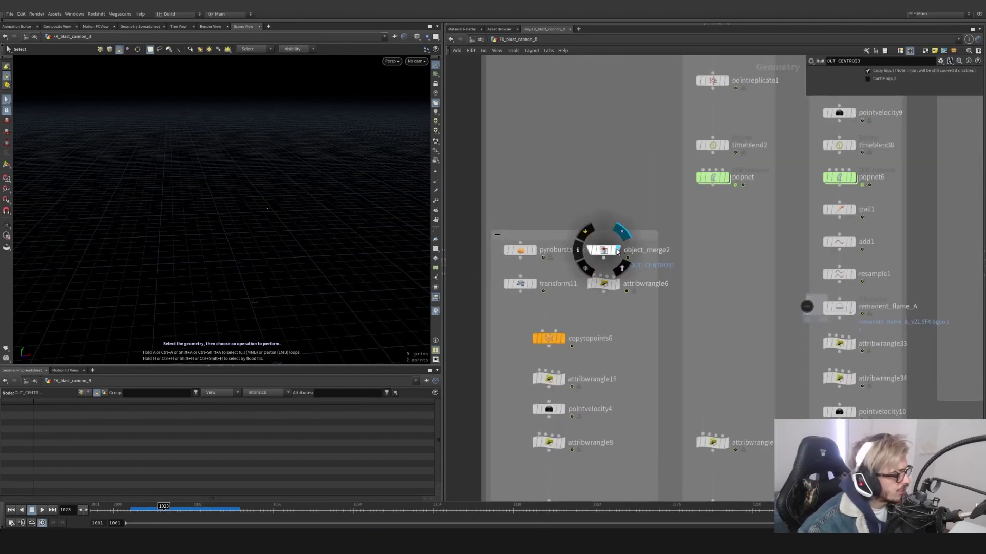
click(616, 250)
click(616, 286)
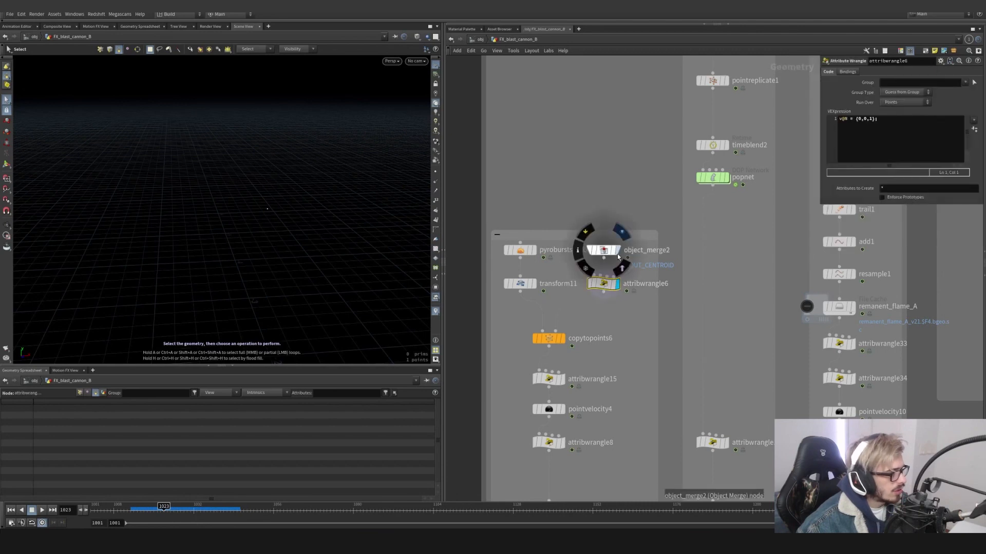
click(617, 252)
click(563, 338)
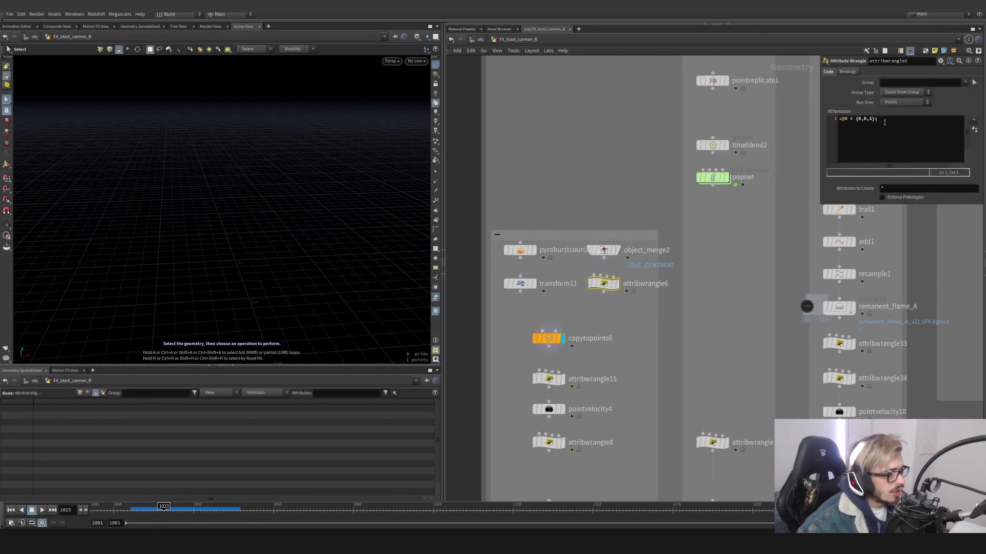
drag(884, 122, 833, 122)
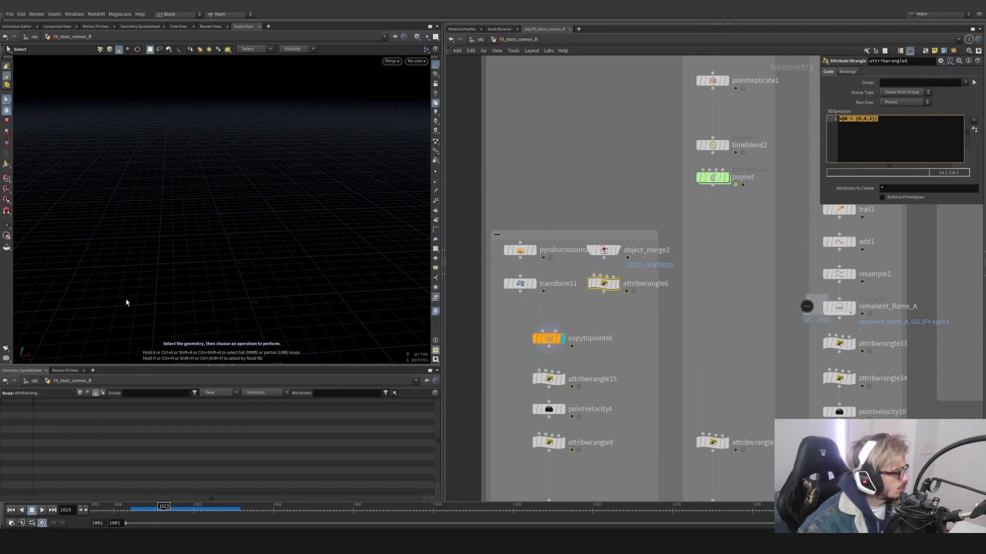
- Set the viewport background's color scheme to Light in the display options
drag(91, 326, 155, 314)
alt+drag(163, 304, 239, 307)
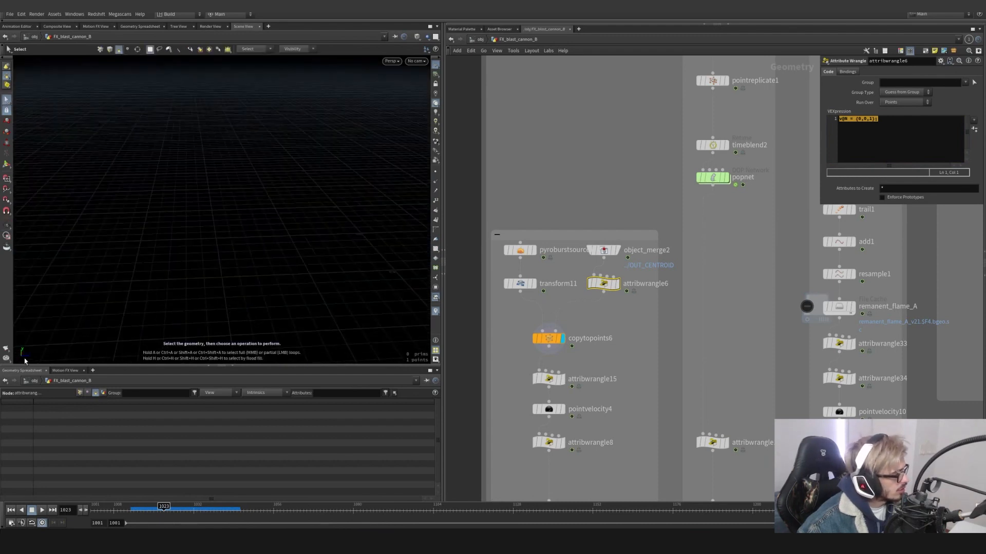
key(d)
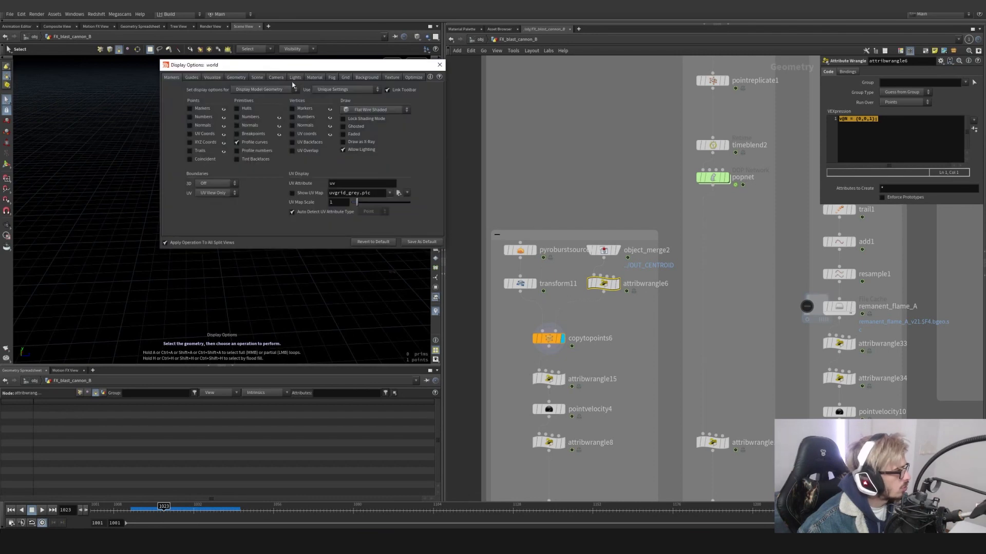
click(366, 78)
click(233, 91)
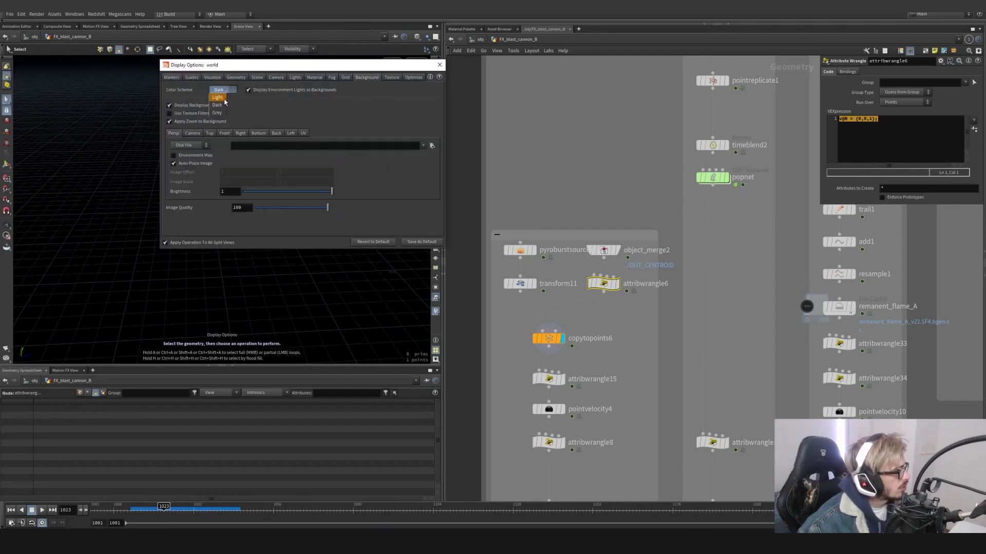
click(220, 100)
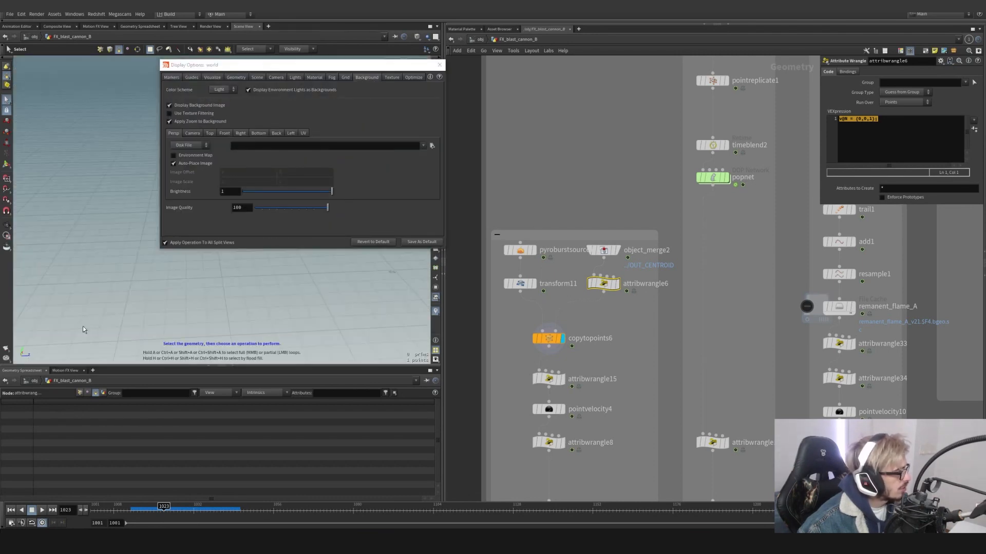
key(Escape)
- Look through the renderCamShape camera, scrub the timeline forward, and switch the viewport to cam1
click(416, 61)
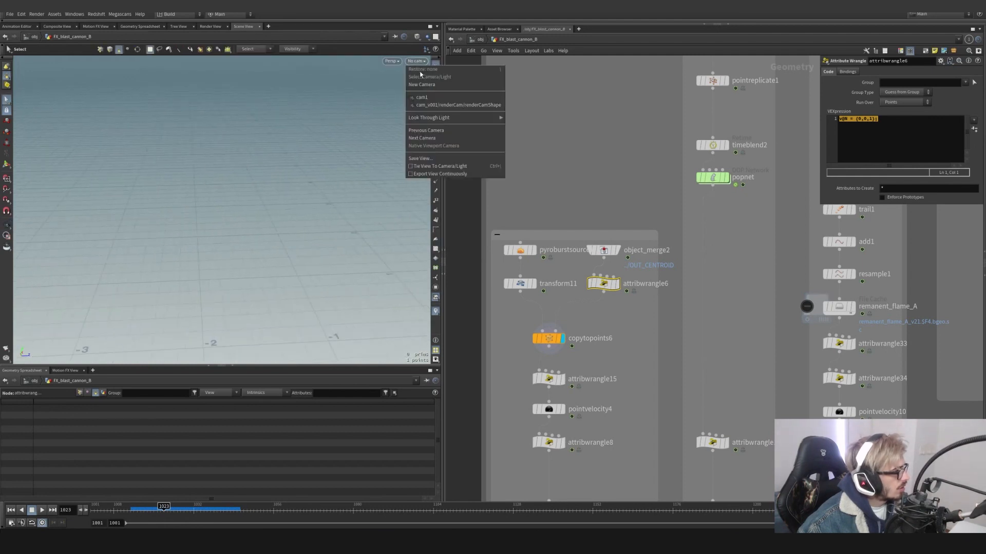
click(424, 109)
click(417, 61)
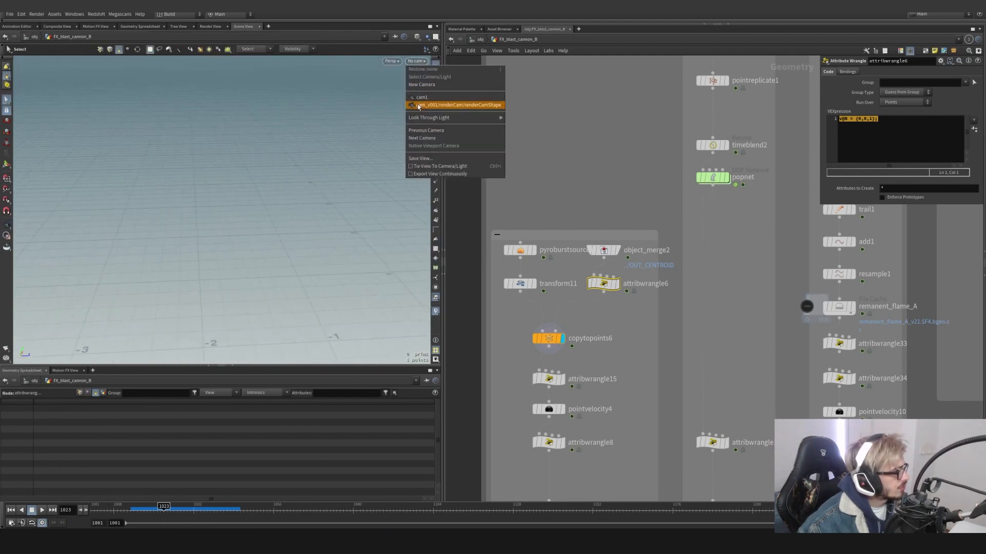
click(418, 105)
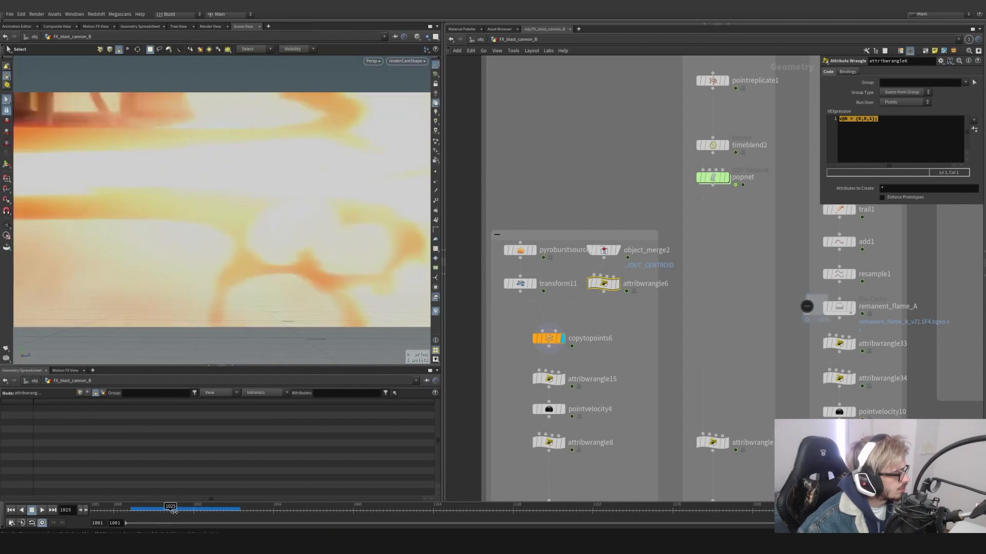
click(407, 61)
click(396, 98)
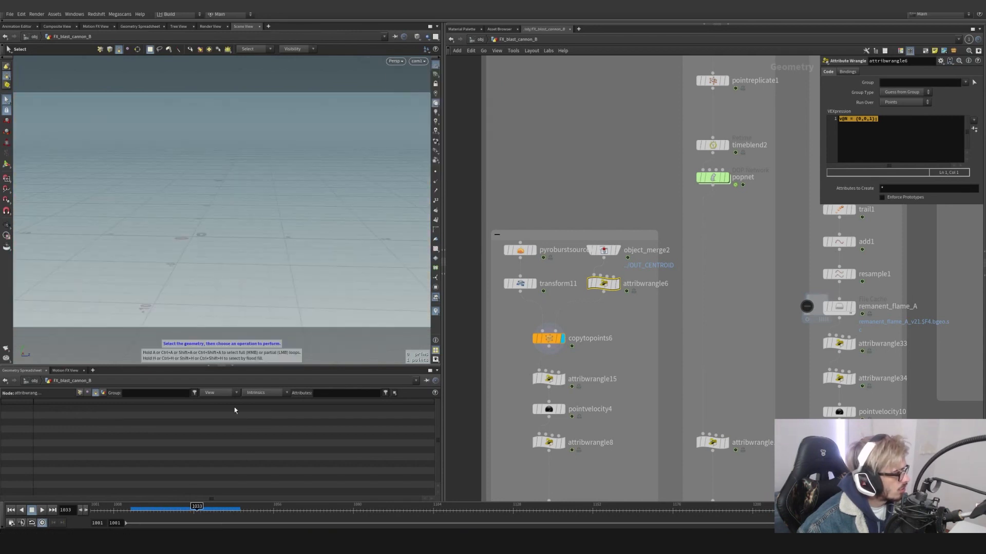
- Display object_merge2, attribwrangle6 and pyroburstsource1 in turn, with points and normals shown, and scrub the timeline to frame 1016
mouse_move(614, 251)
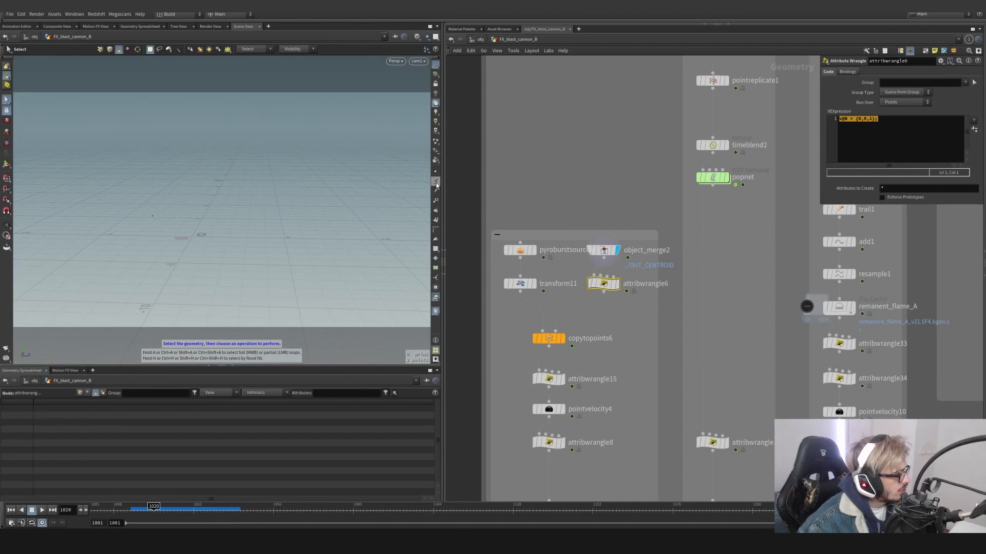
click(617, 283)
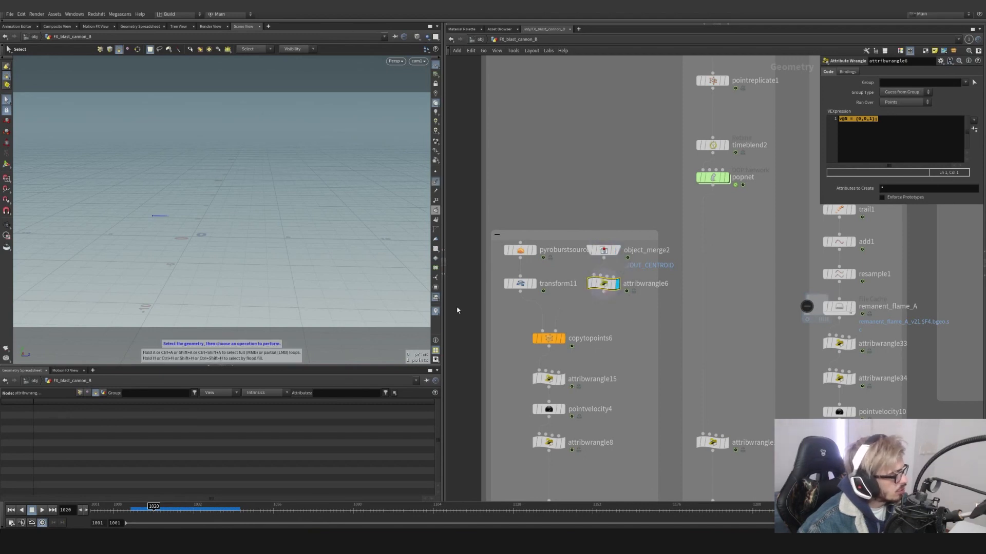
click(533, 282)
click(533, 250)
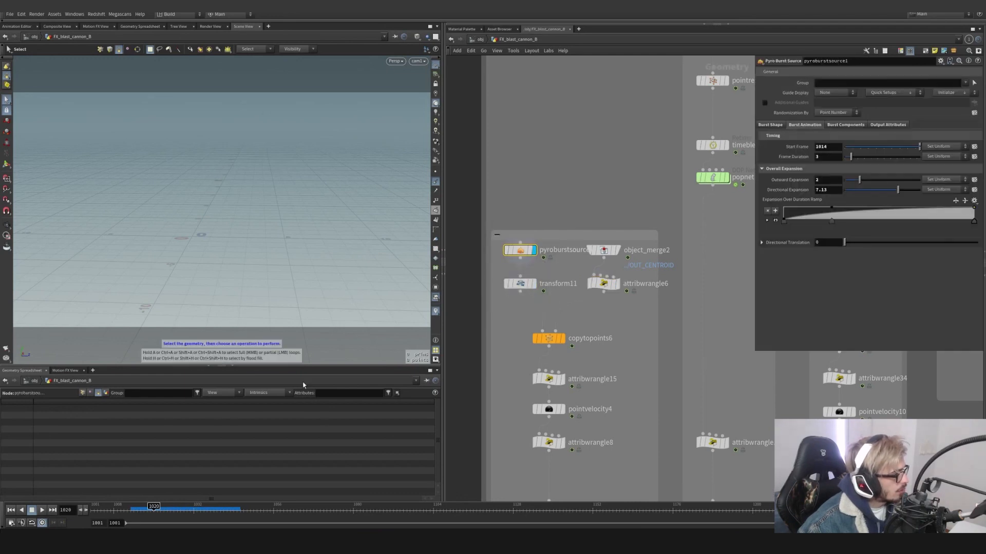
click(130, 511)
drag(162, 512, 141, 512)
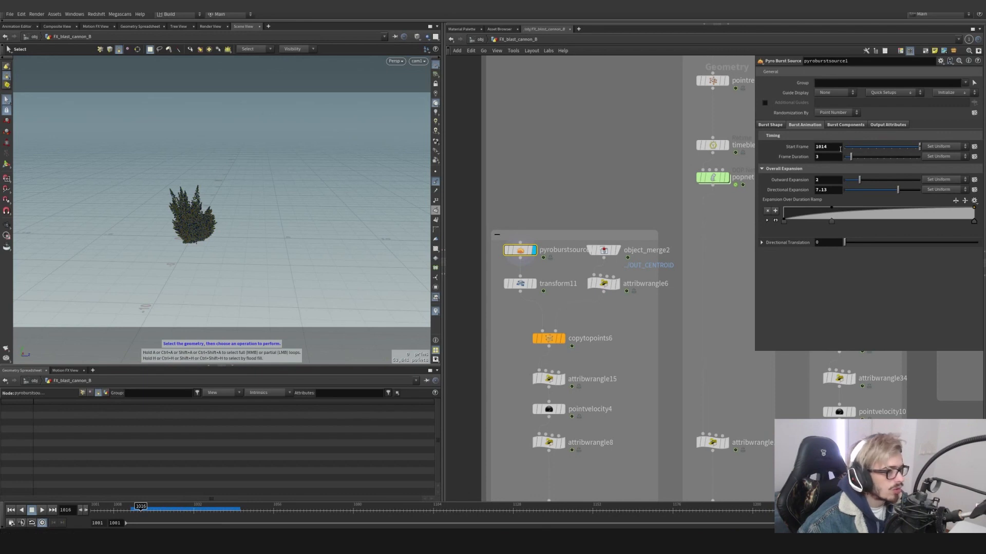
- Review pyroburstsource1's burst timing and expansion values, and its burst shape, highlighting the start frame, directional expansion and spread angle
drag(832, 146, 805, 146)
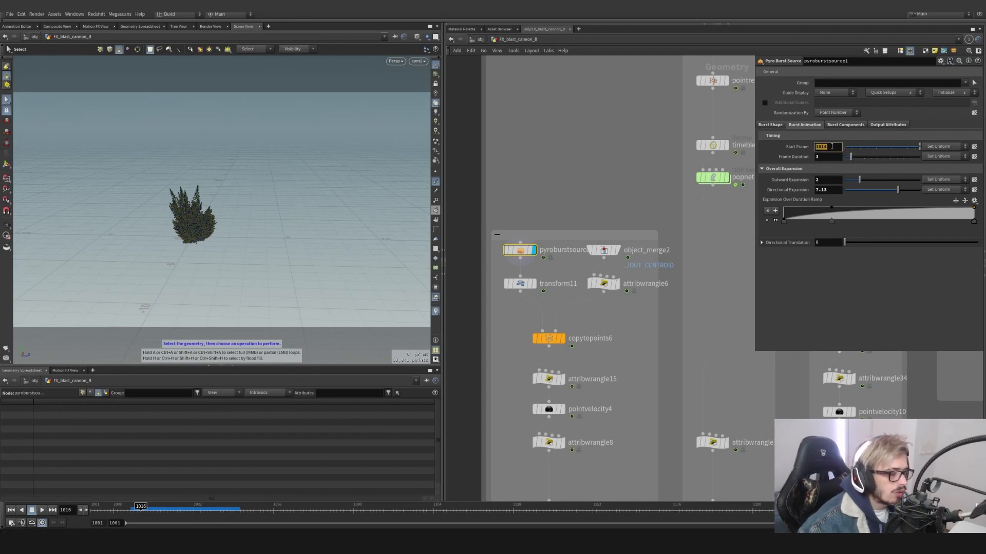
click(829, 158)
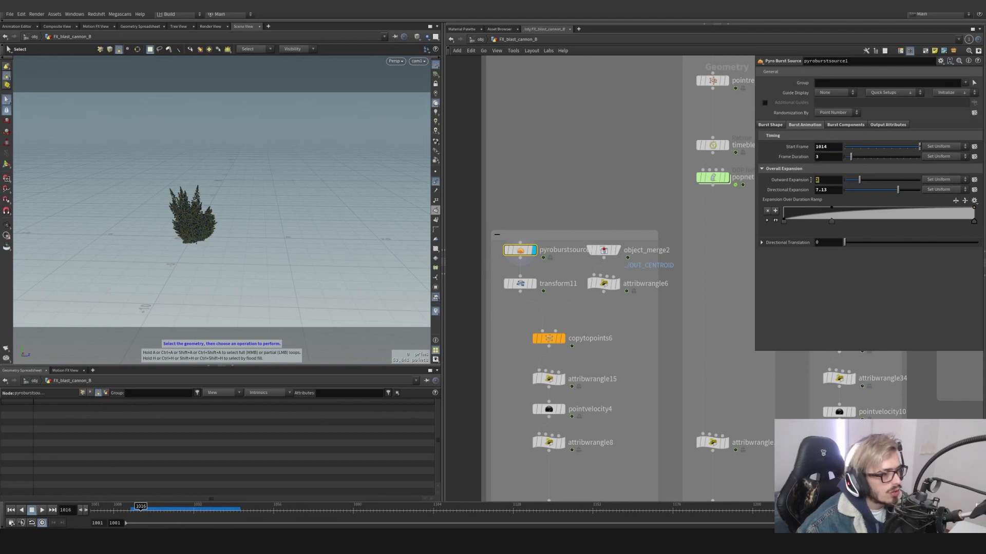
drag(835, 190, 814, 188)
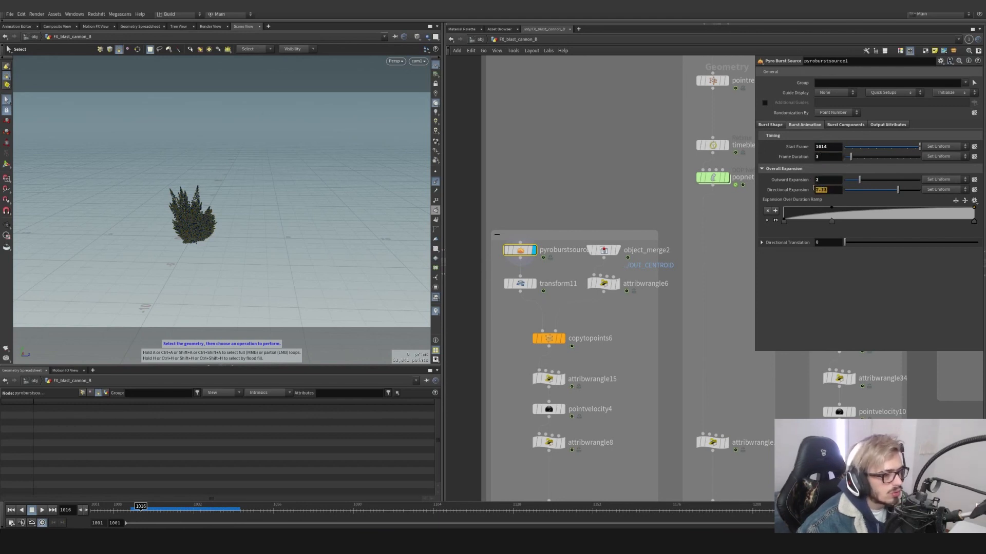
click(773, 126)
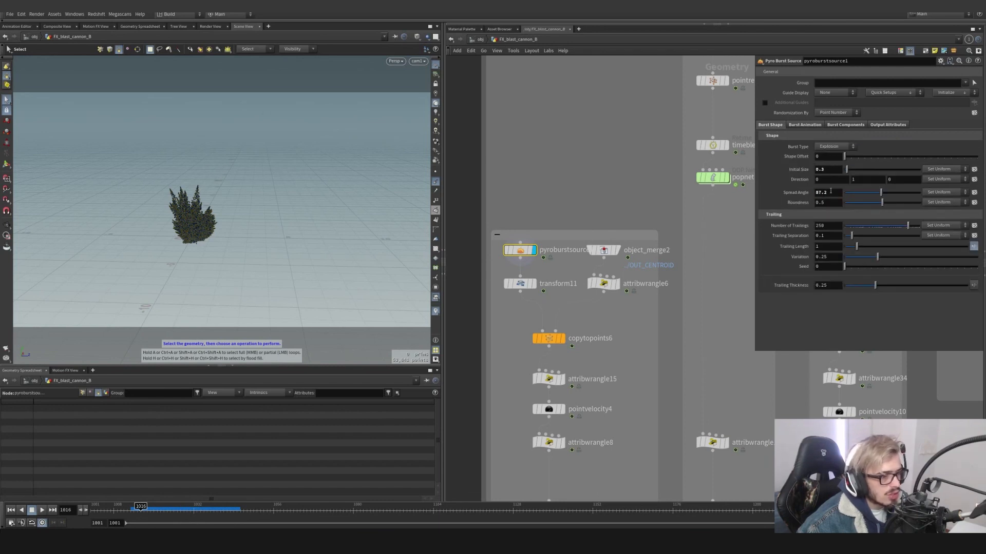
drag(830, 191, 813, 193)
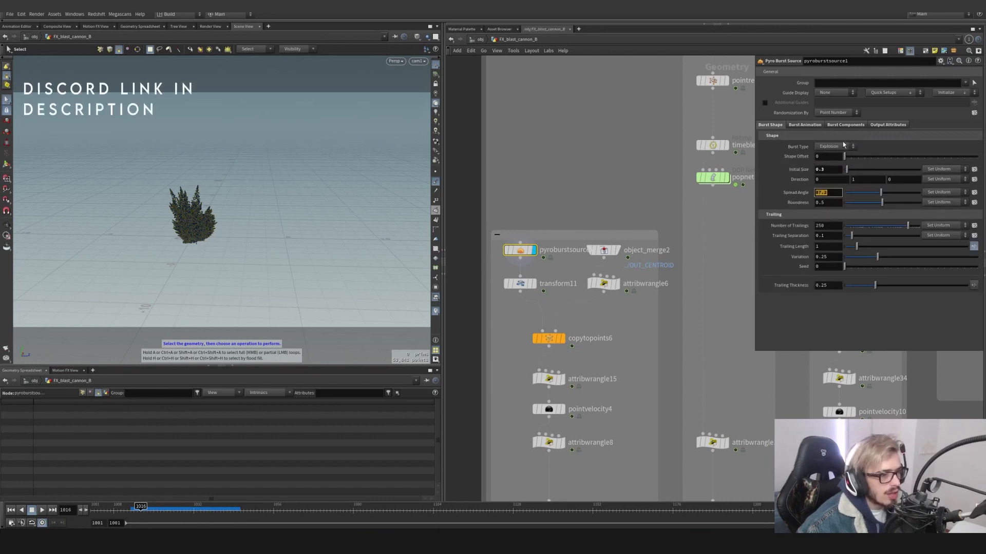
- Review the individual pyro sources in pyroburstsource1's burst components, and its output attributes
click(846, 125)
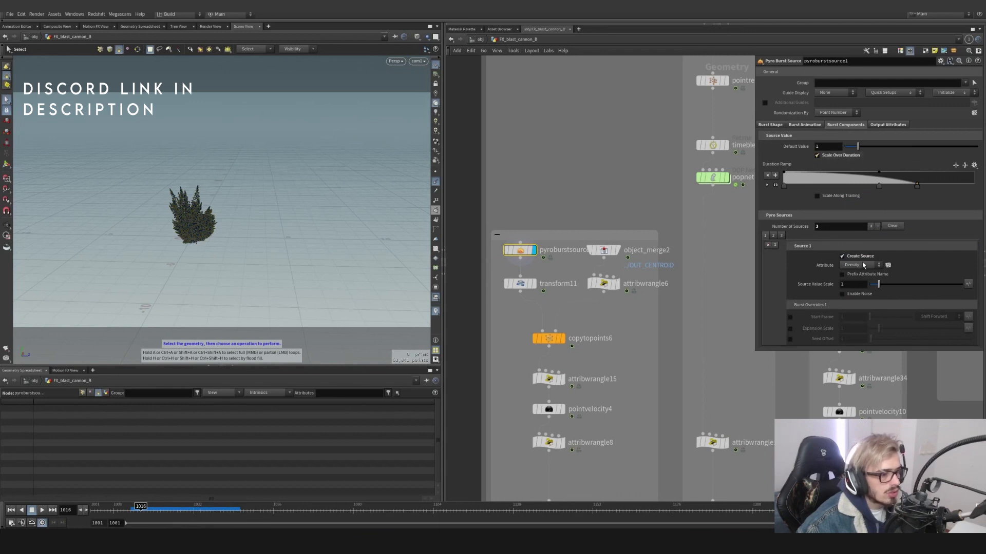
click(774, 236)
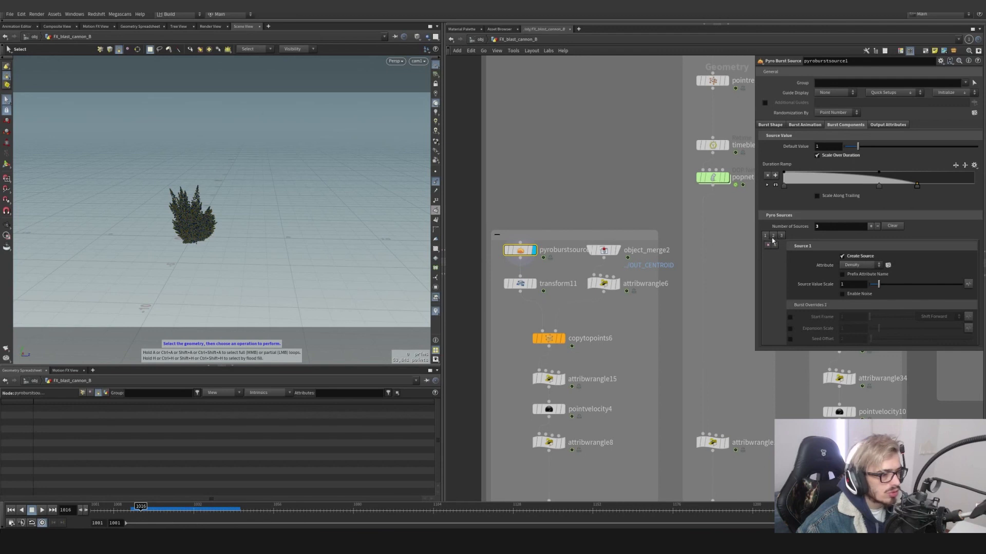
click(774, 237)
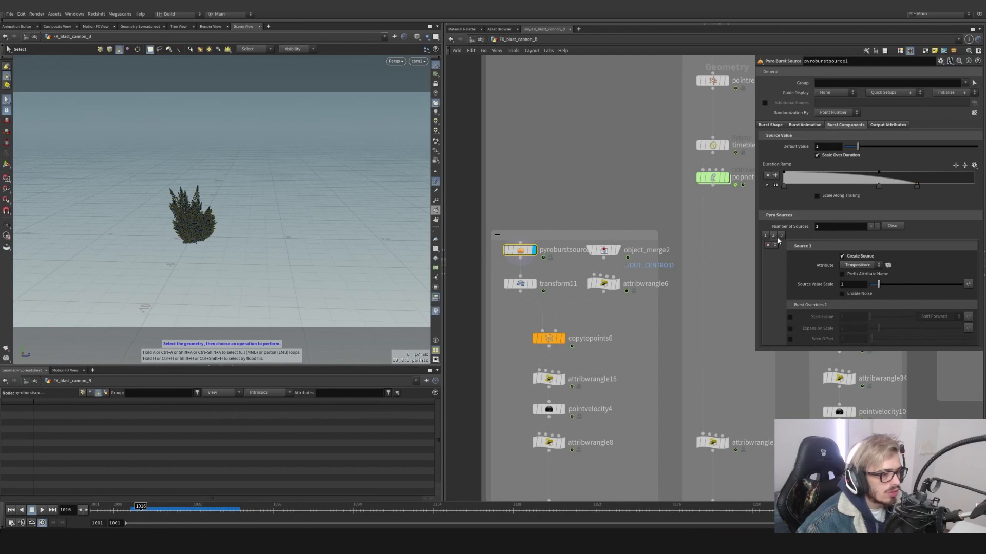
click(888, 125)
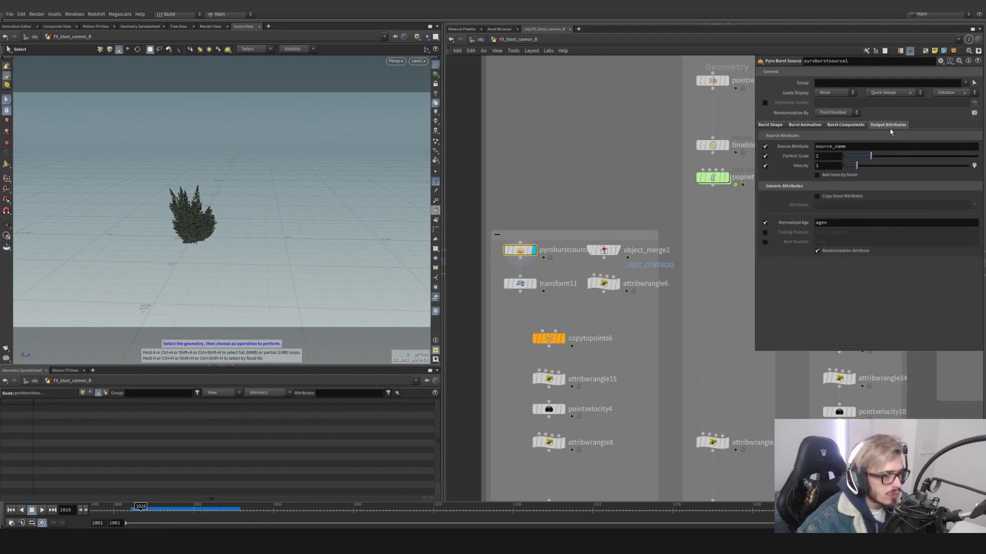
- Display transform11 and copytopoints6 with their parameters, and scrub the timeline to frame 1015 to inspect the burst at the muzzle
click(534, 284)
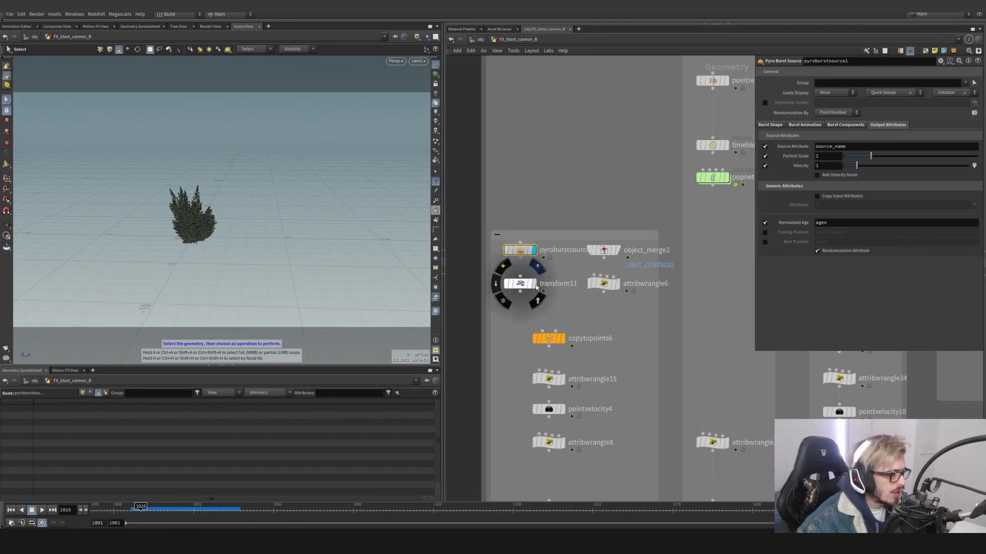
click(521, 283)
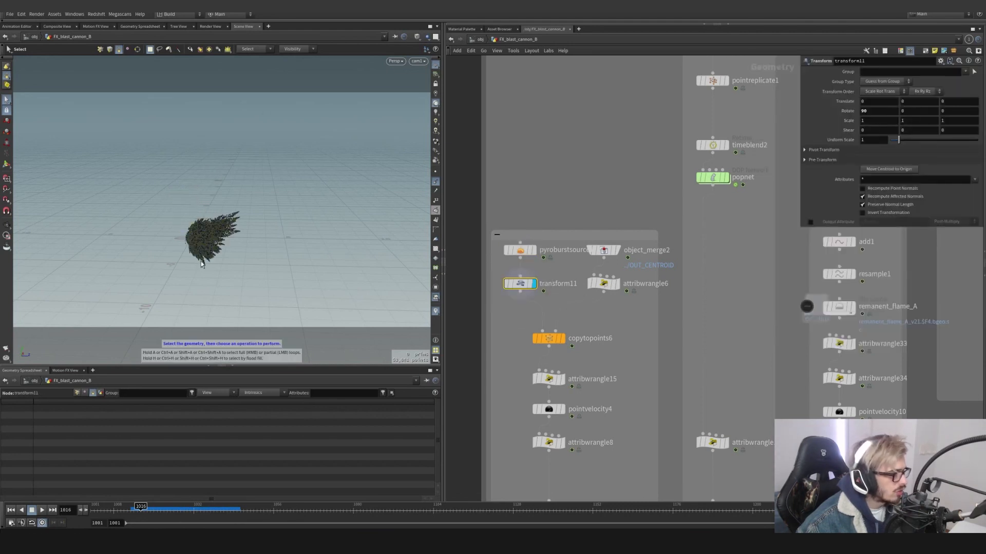
click(563, 338)
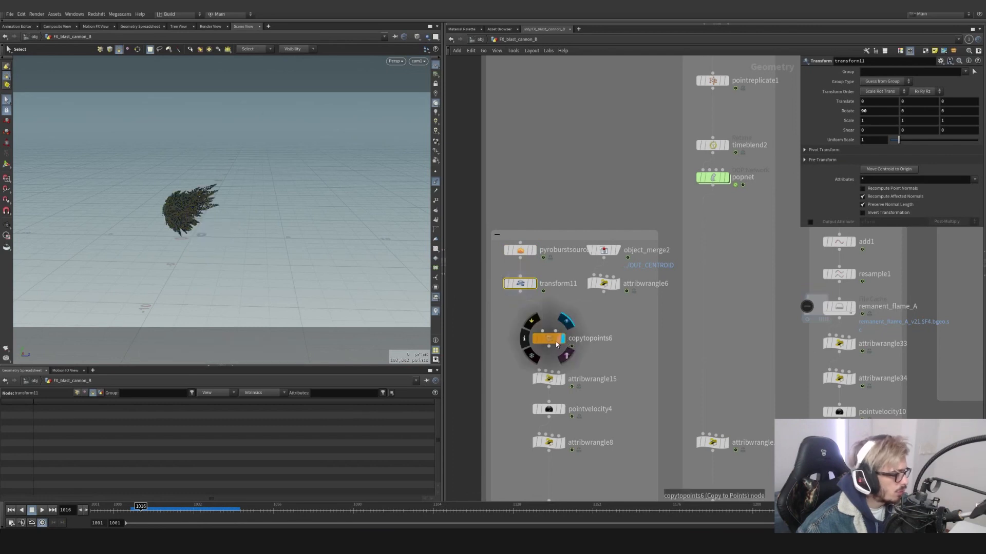
click(547, 344)
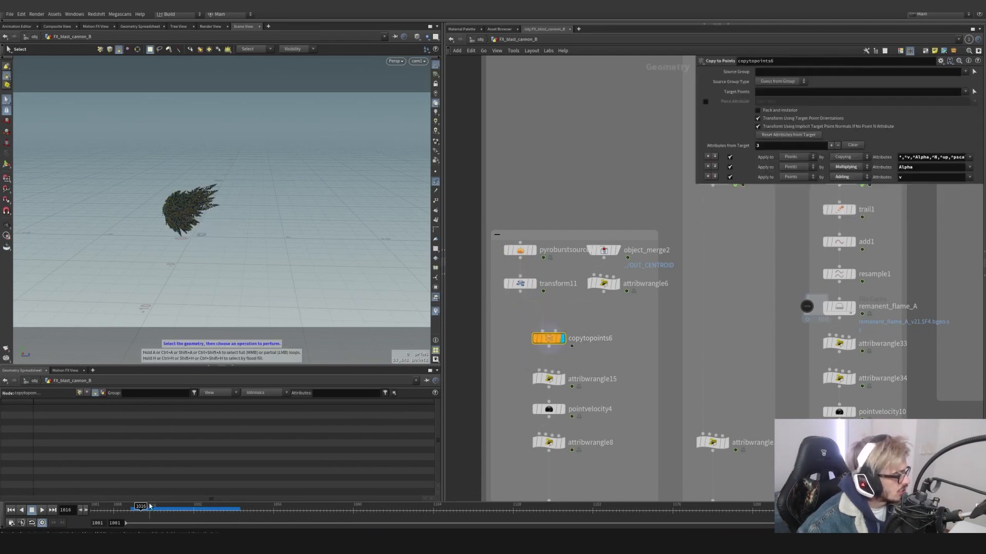
drag(140, 508, 137, 509)
- Template object_merge1 to show the cannon alongside the burst, and scrub the timeline to frame 1020
scroll(539, 426, down, 4)
scroll(527, 135, up, 2)
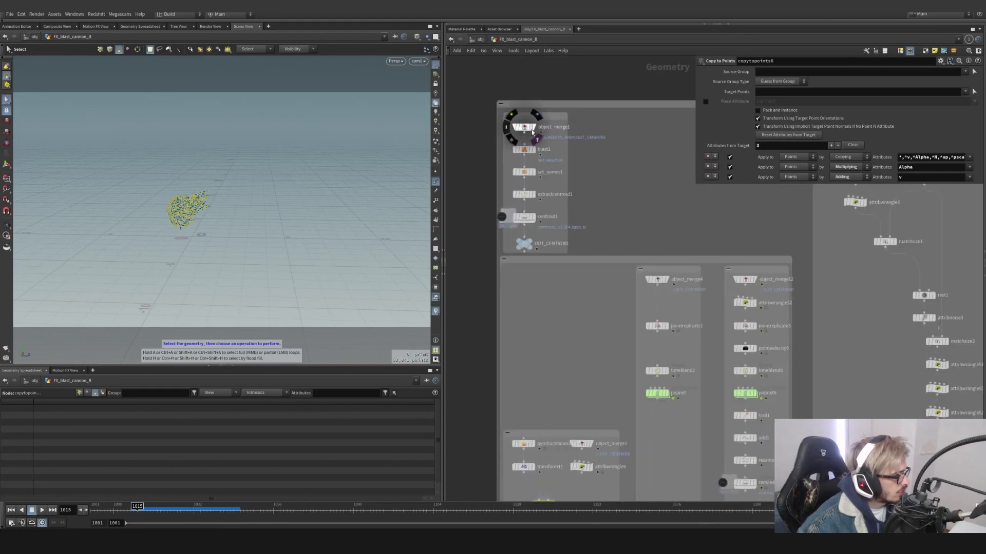
click(531, 128)
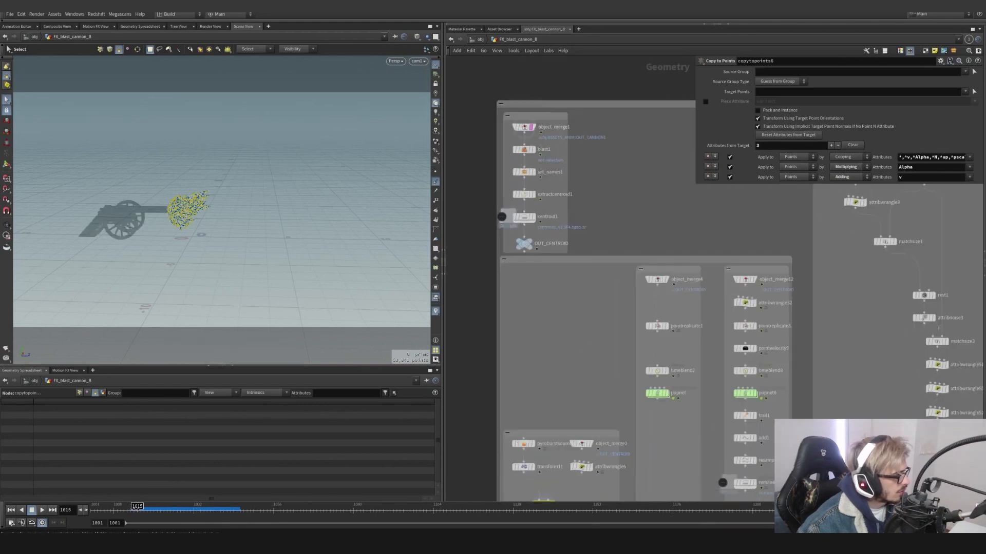
drag(142, 510, 148, 510)
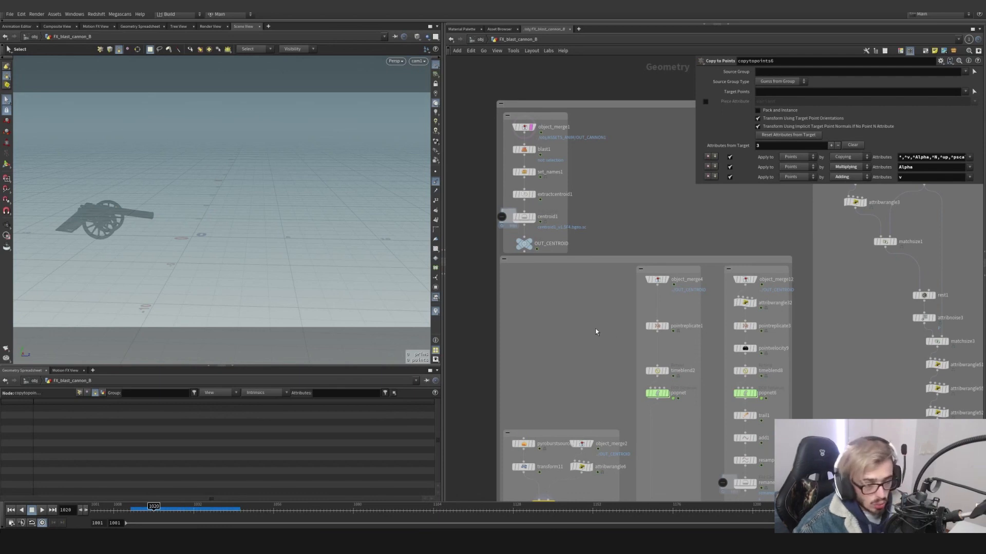
- Display attribwrangle15 with its code and animated threshold, and move the timeline to frame 1016
middle_drag(594, 330, 581, 173)
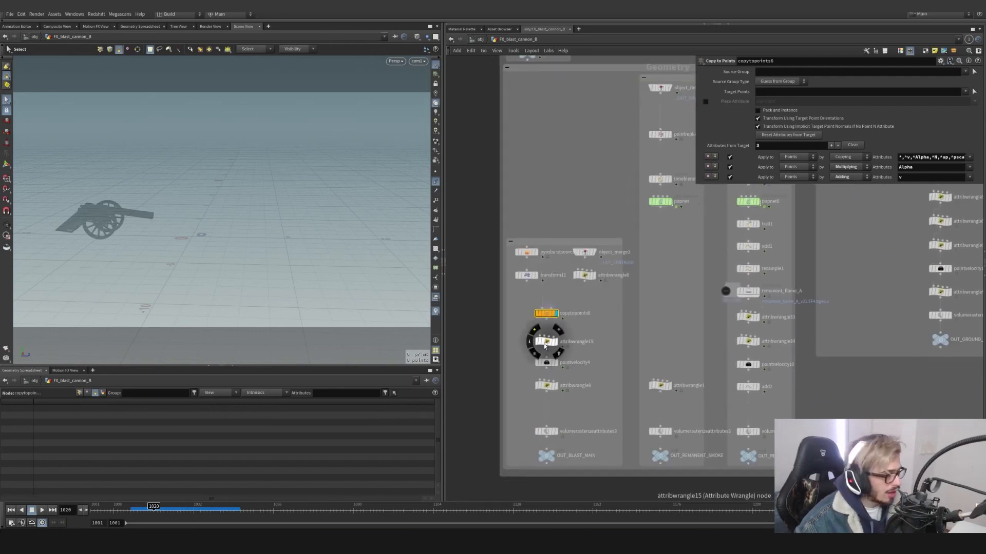
scroll(545, 339, up, 3)
click(554, 347)
click(554, 347)
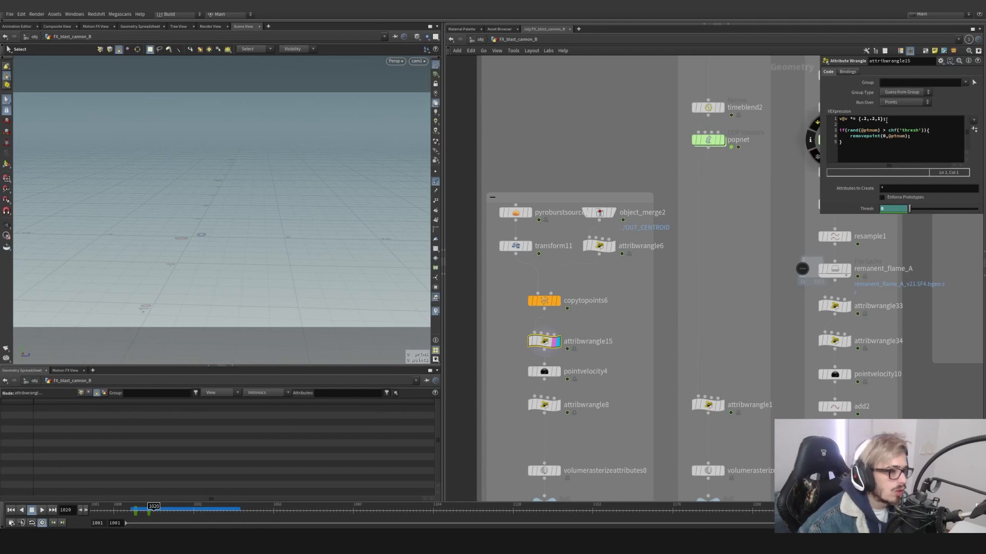
click(140, 515)
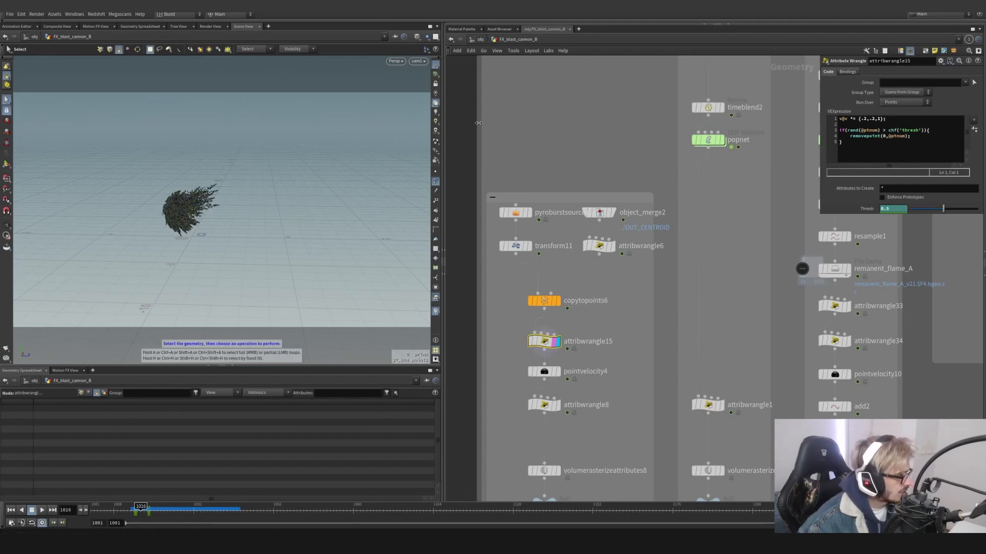
- Compare the velocity trails of copytopoints6 with those of attribwrangle15 up close in the viewport
click(558, 302)
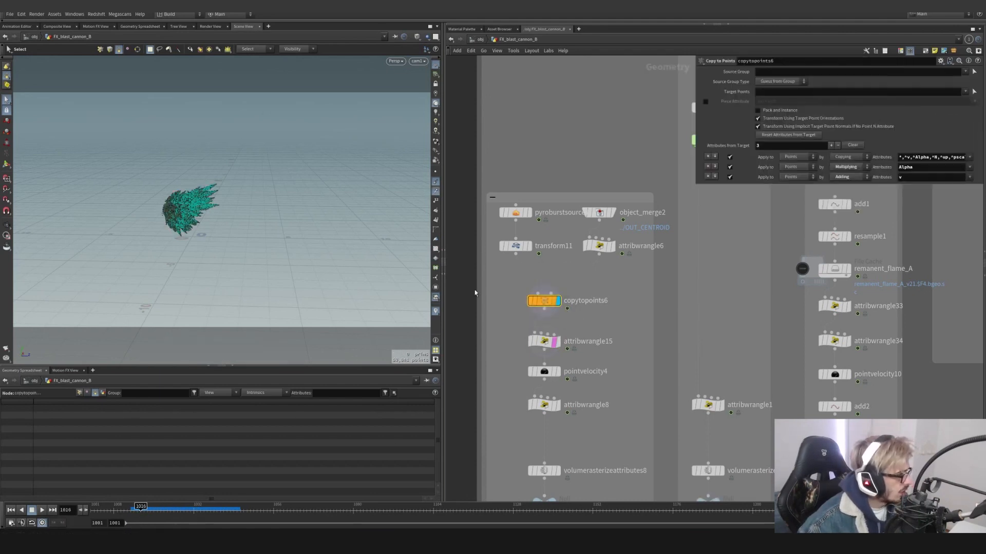
scroll(180, 216, up, 5)
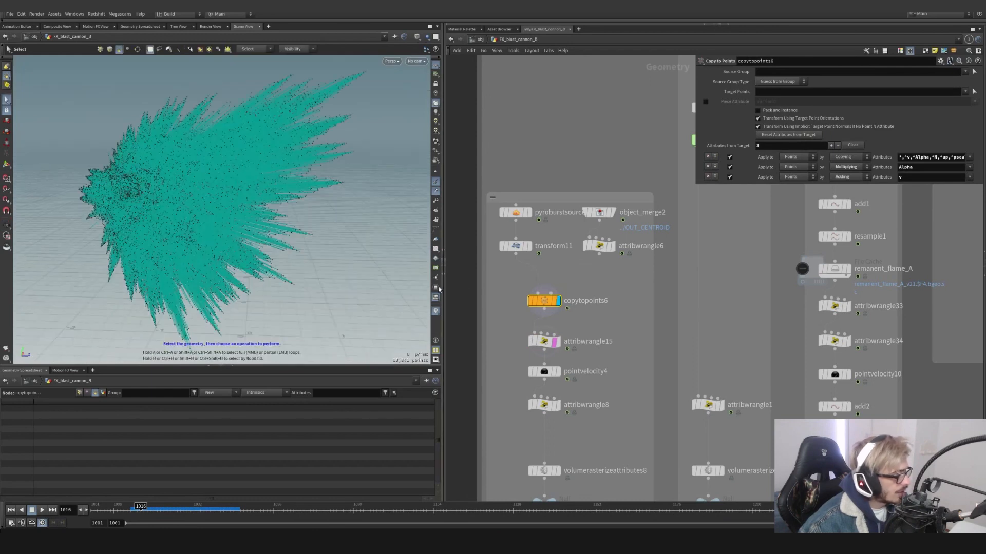
click(547, 343)
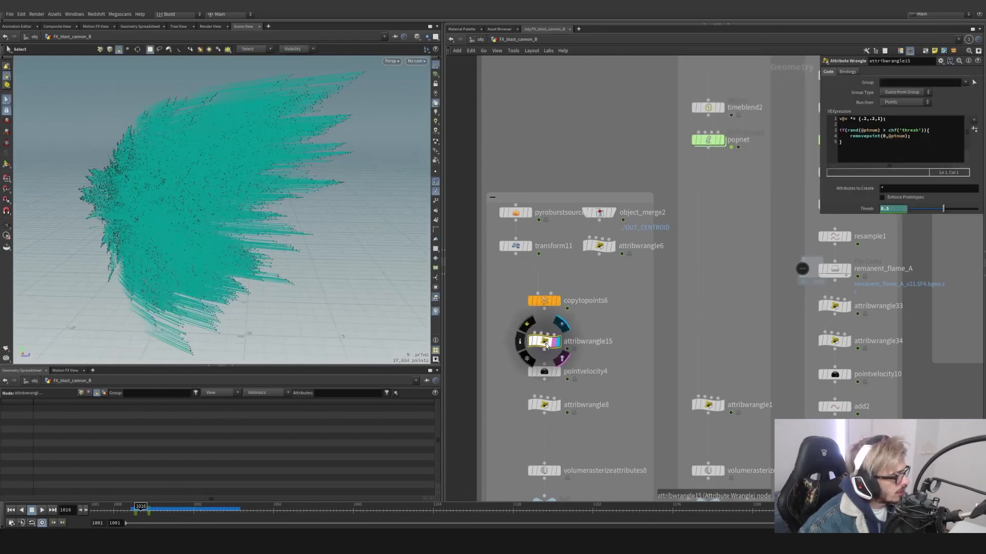
key(Escape)
drag(267, 215, 196, 230)
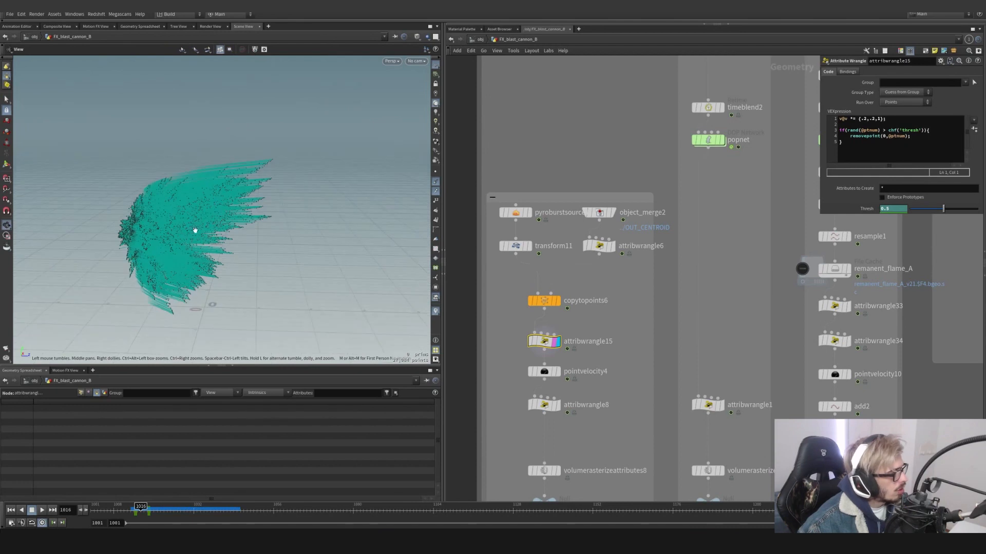
key(s)
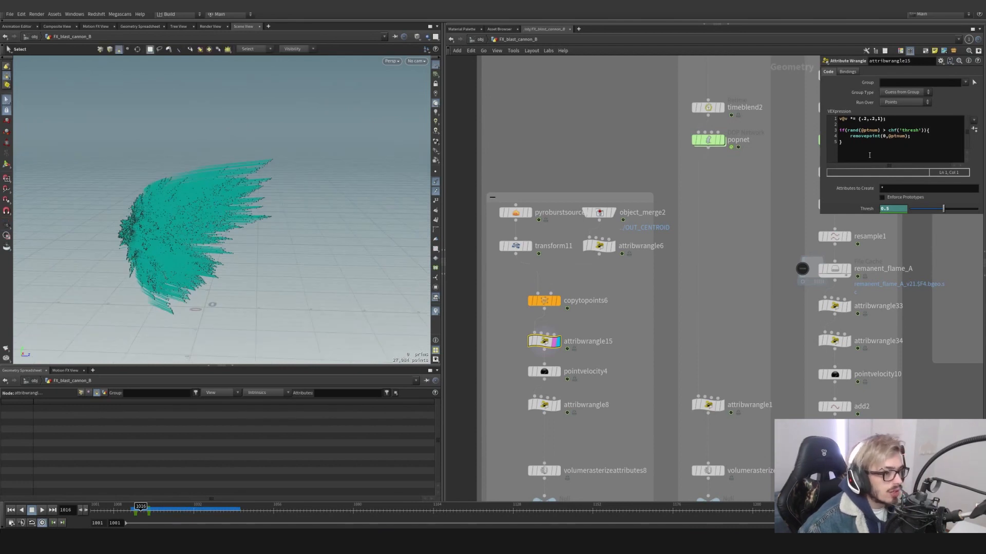
click(843, 132)
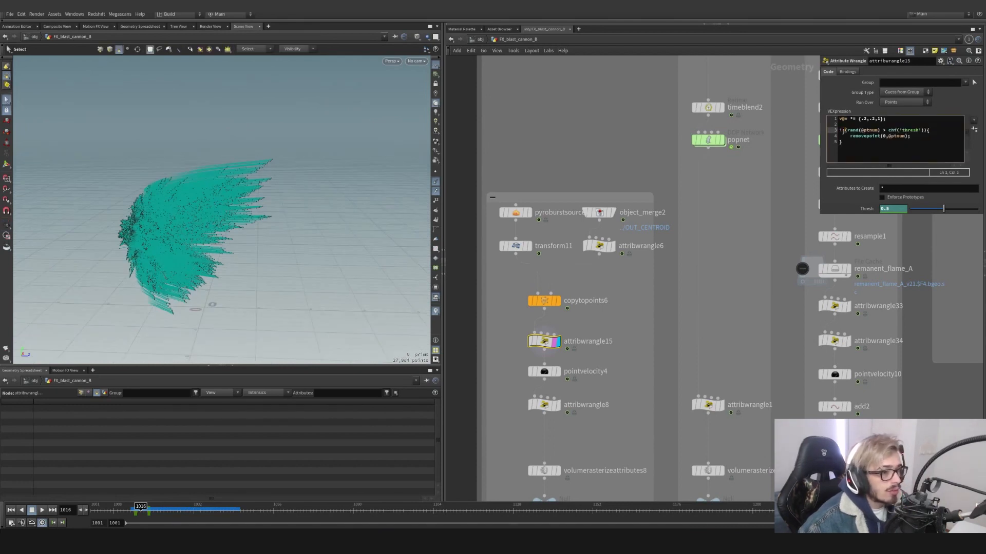
click(892, 131)
drag(912, 136, 847, 135)
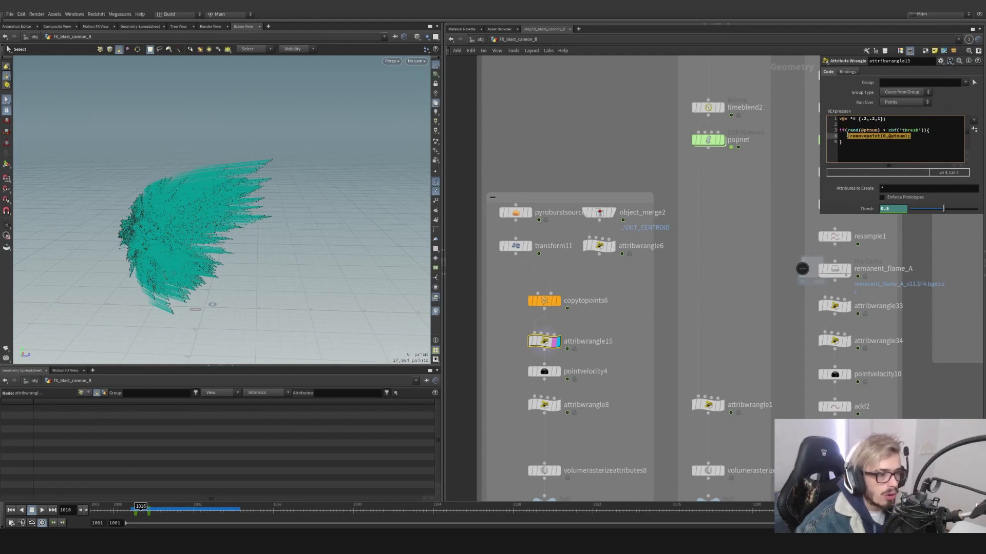
drag(140, 509, 140, 510)
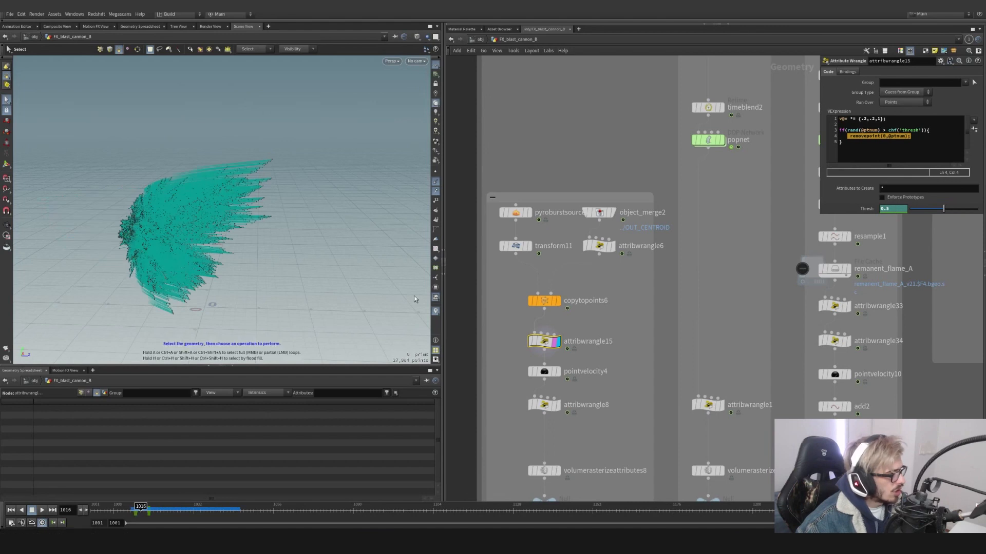
- Display pointvelocity4 and review its Curl Noise and Basic settings, comparing the points with and without velocity trails
click(436, 192)
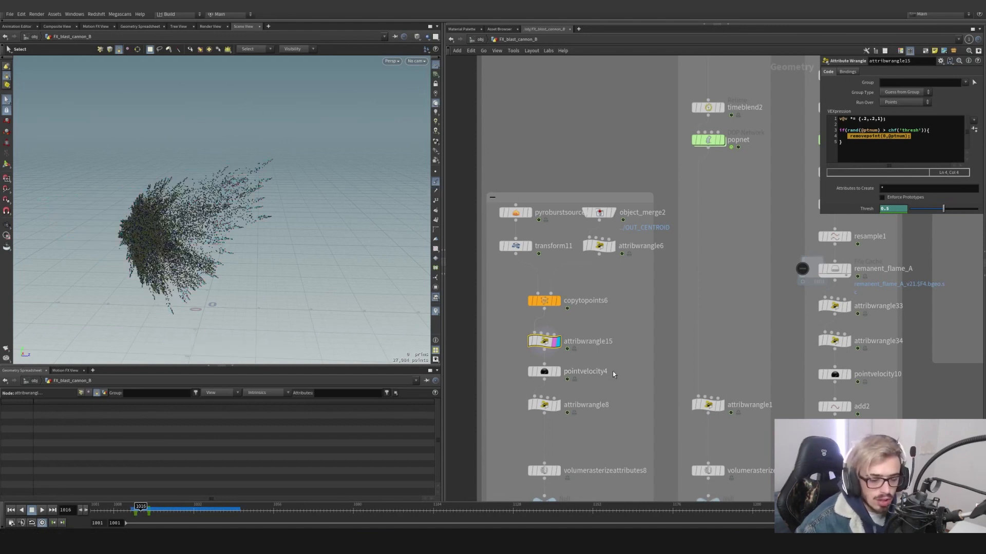
middle_drag(587, 440, 600, 380)
click(571, 314)
click(568, 312)
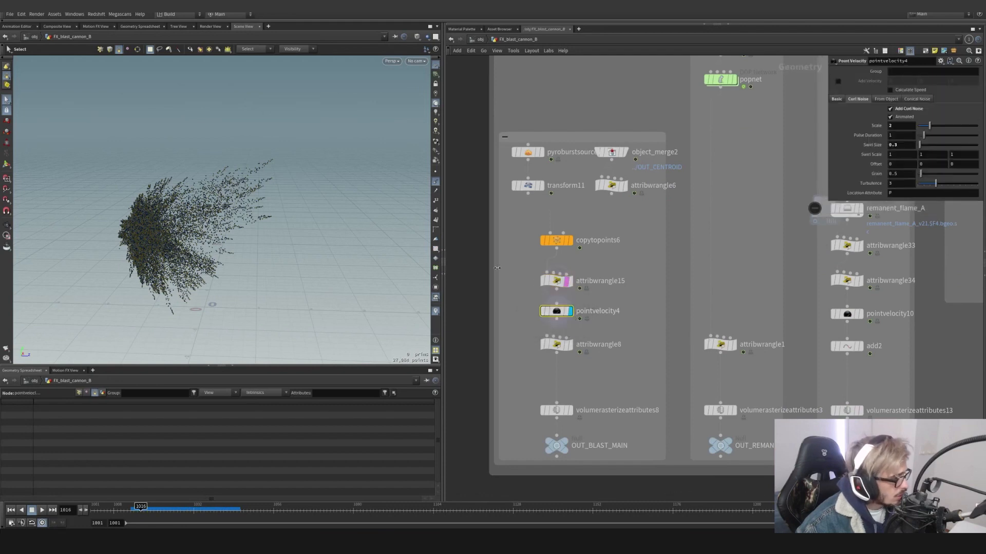
mouse_move(559, 297)
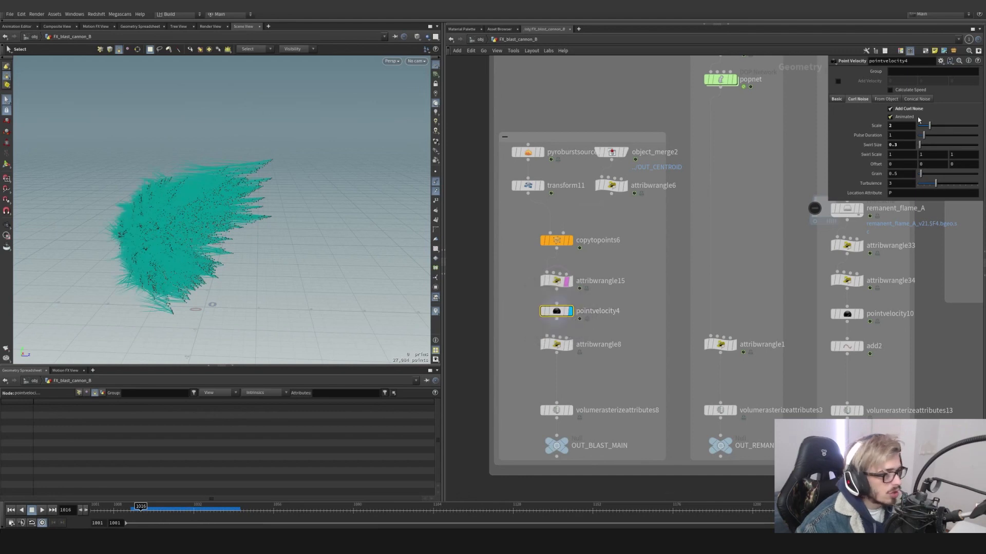
click(837, 99)
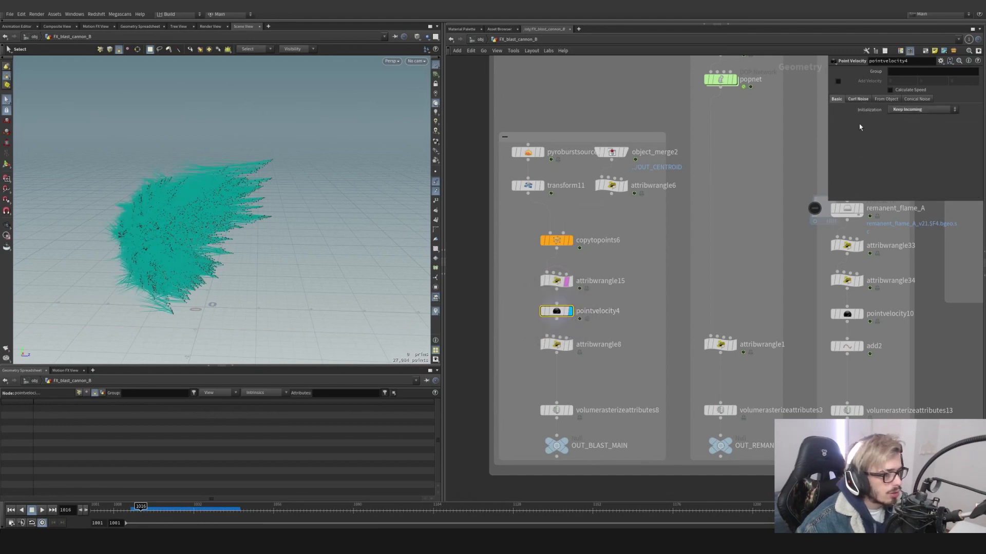
click(556, 344)
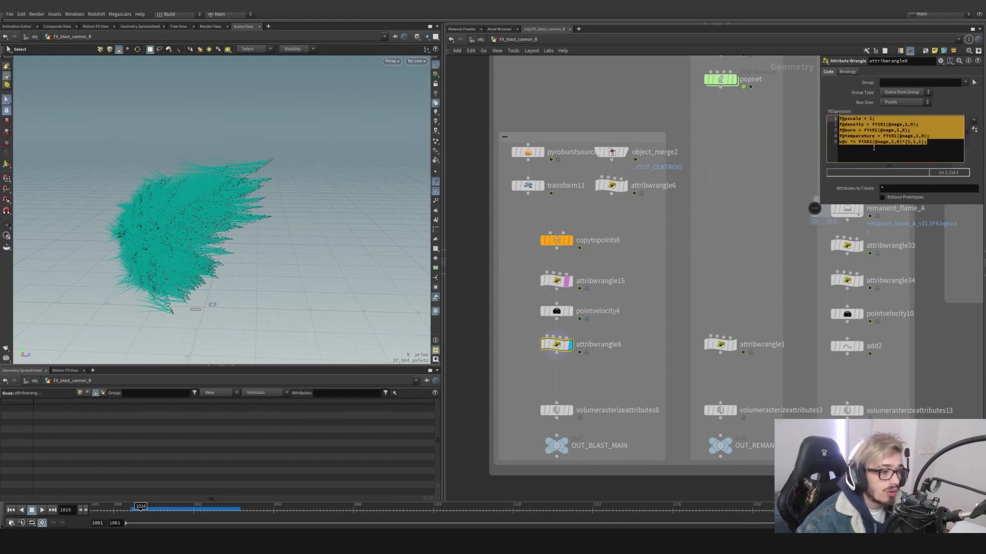
click(919, 143)
drag(893, 118, 833, 119)
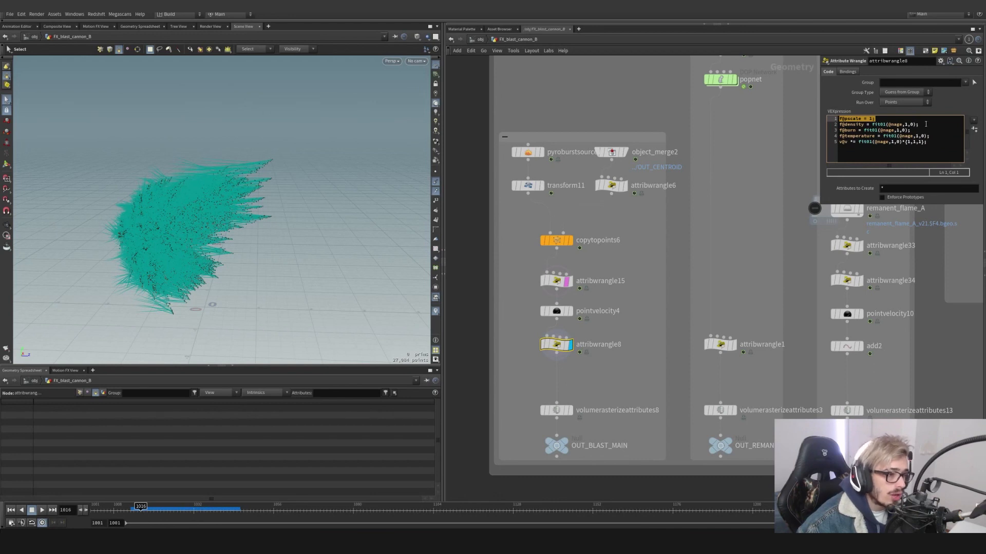
drag(919, 124, 871, 124)
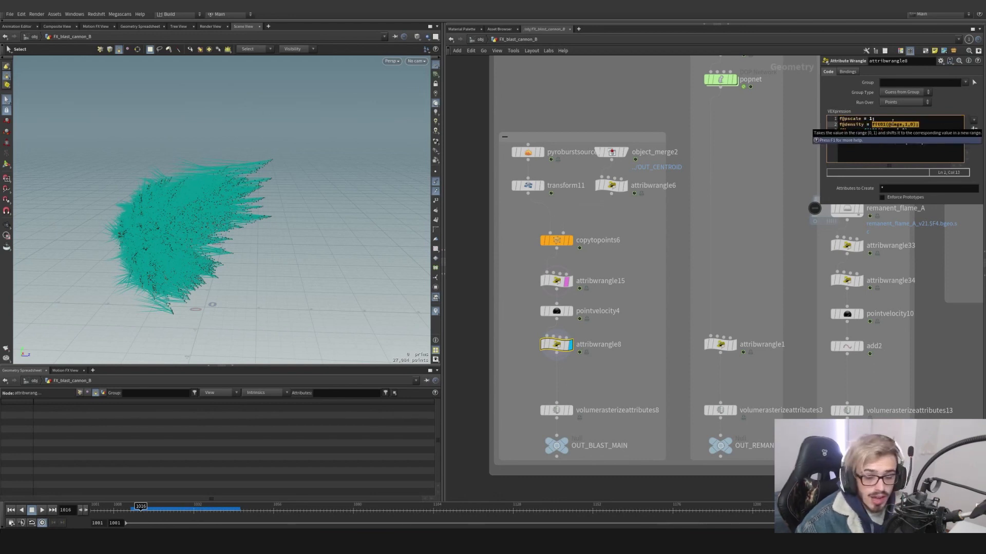
click(902, 130)
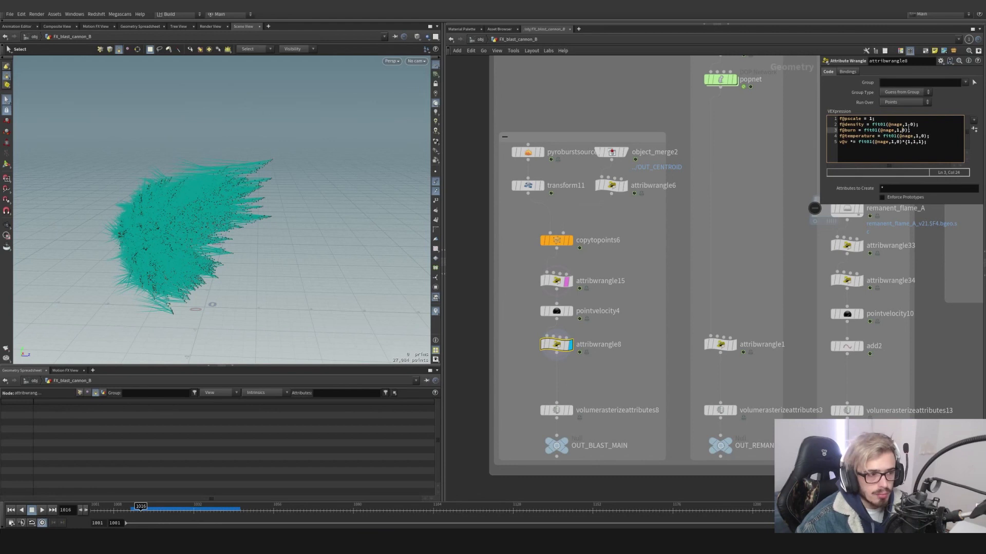
click(907, 124)
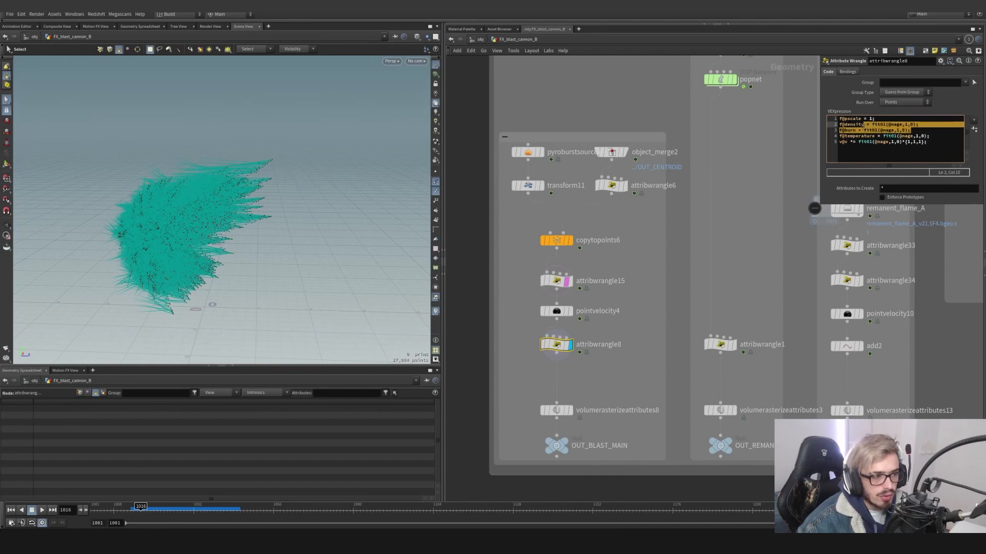
- Review the temperature and velocity lines of attribwrangle8, highlighting how v is multiplied by the age-based fit01 term
click(938, 136)
drag(939, 136, 903, 144)
click(851, 141)
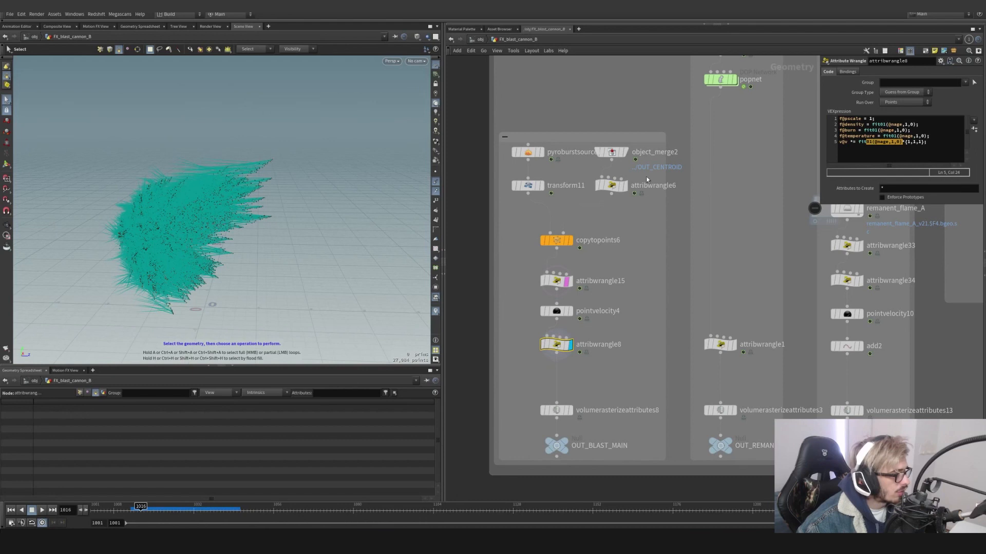
click(906, 143)
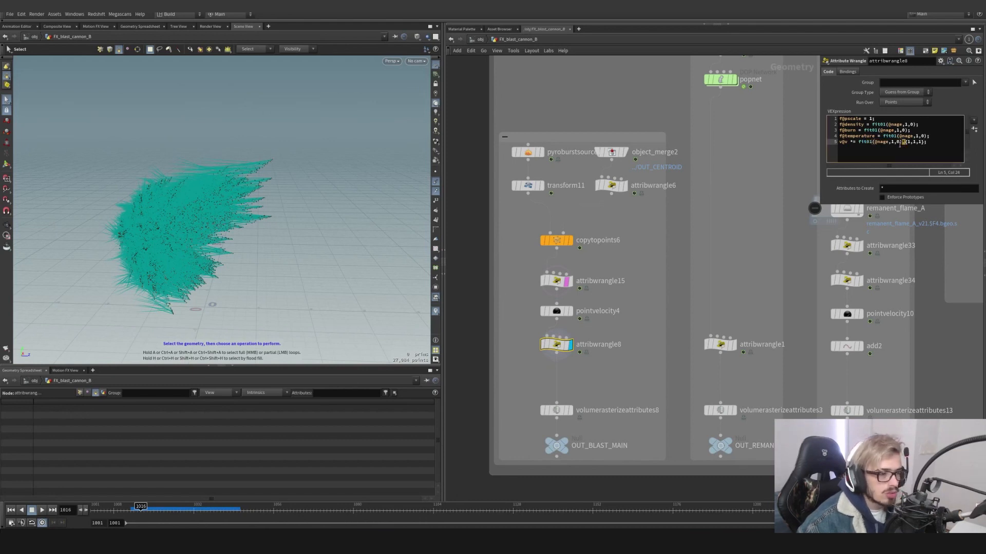
- Display volumerasterizeattributes8 and set the viewport background colour scheme to Dark
click(570, 410)
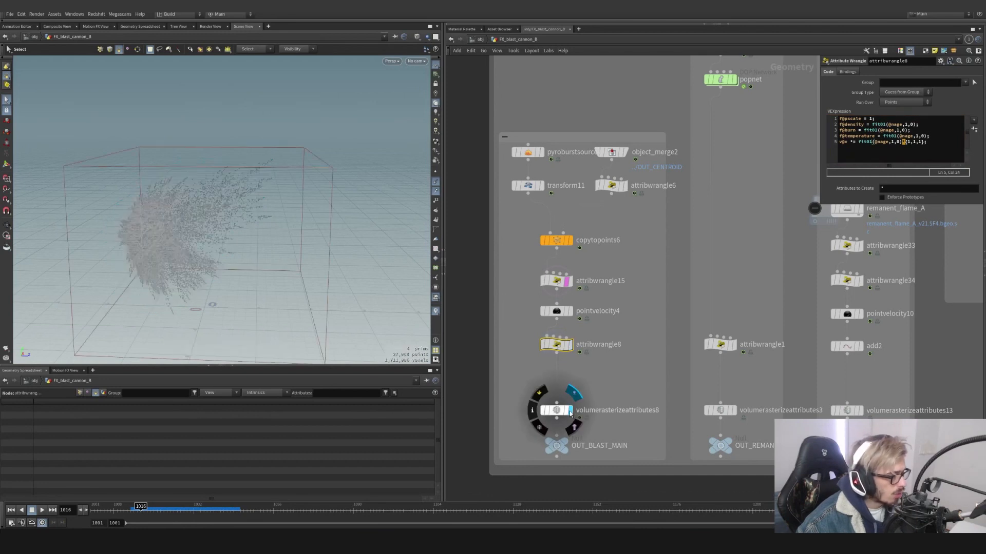
drag(609, 388, 523, 421)
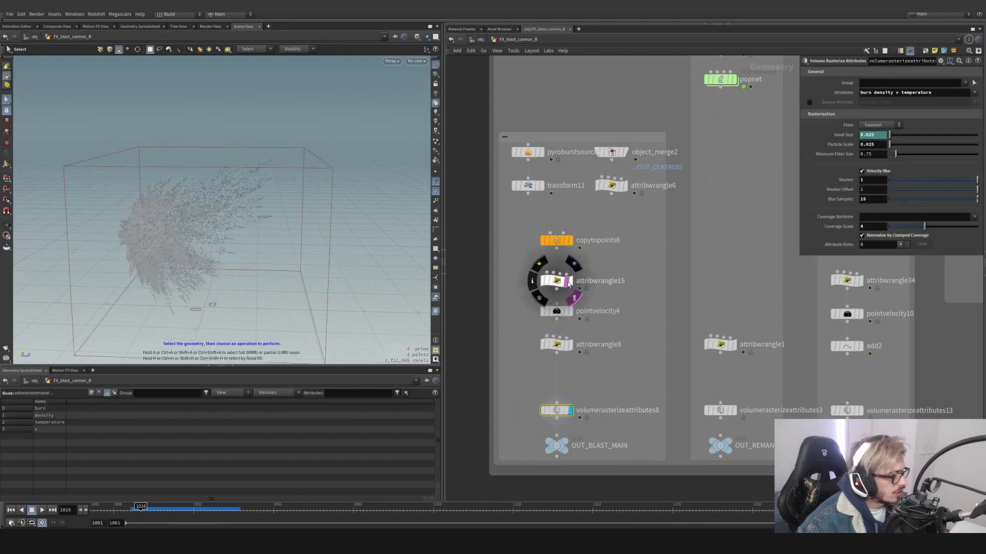
key(d)
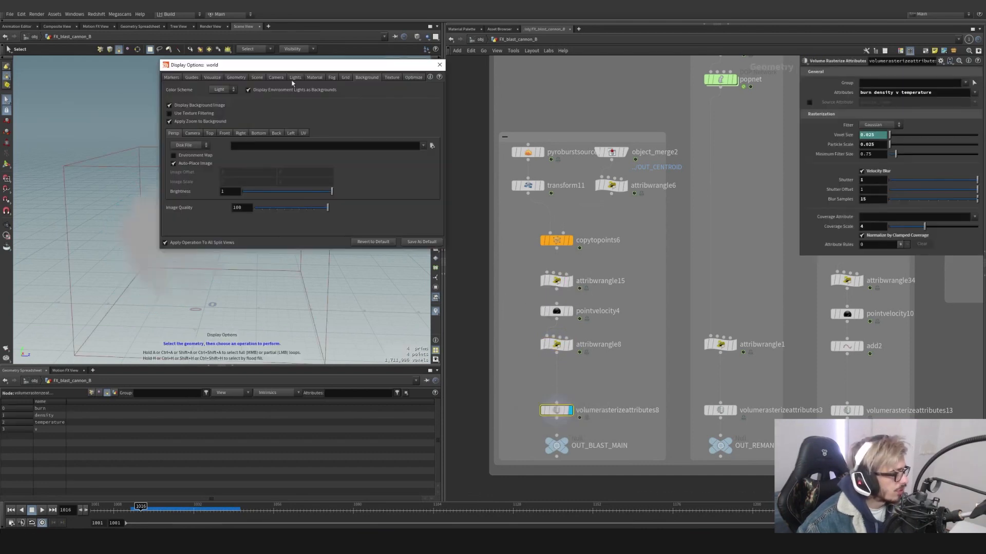
click(223, 89)
click(221, 99)
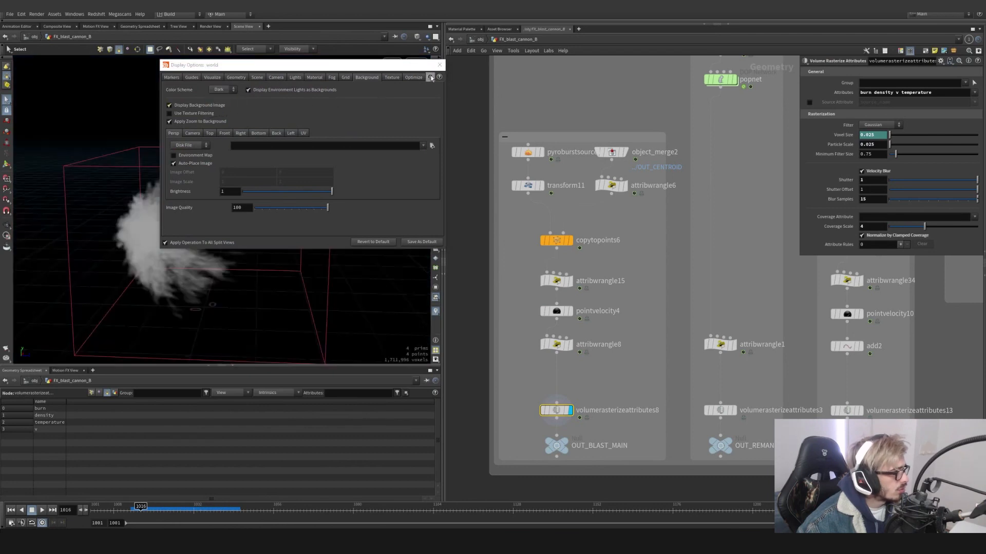
click(441, 65)
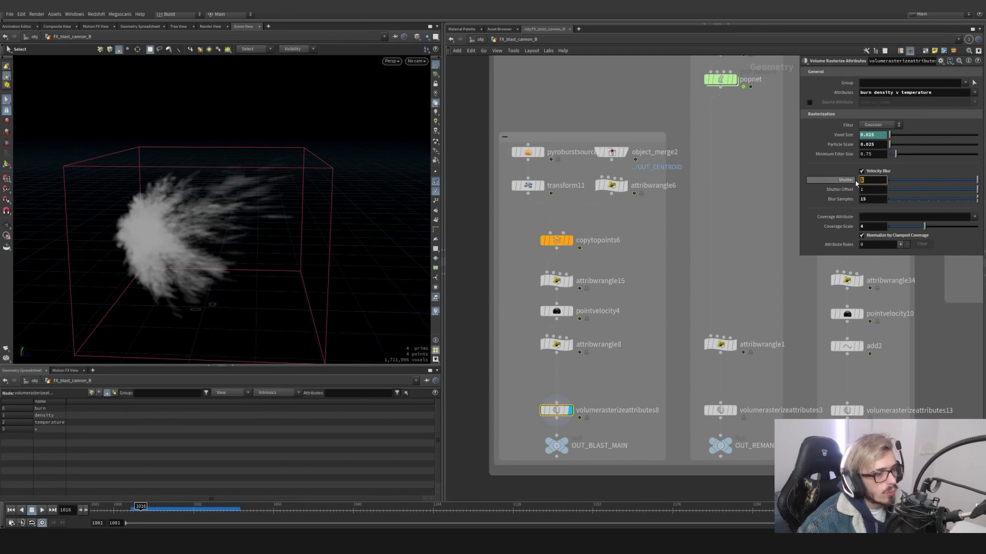
- Review volumerasterizeattributes8's Blur Samples, Particle Scale and Coverage Scale, widen its parameter pane, and reveal the Voxel Size expression
drag(869, 200, 857, 202)
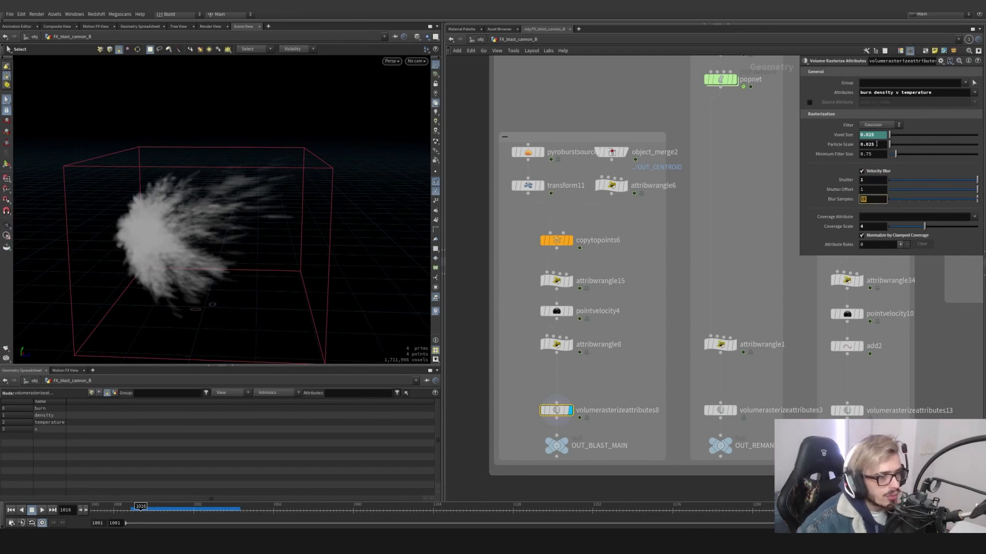
drag(876, 144, 860, 146)
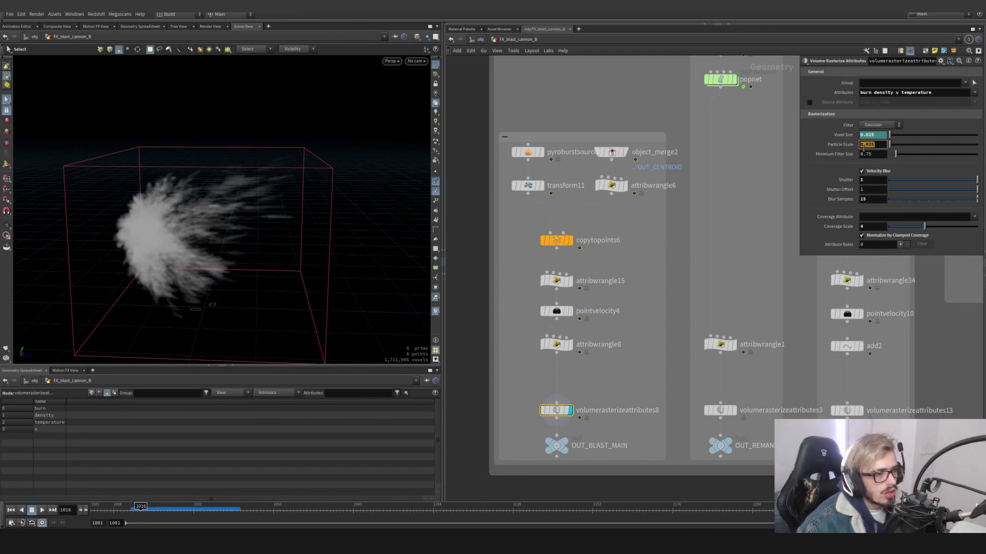
click(868, 228)
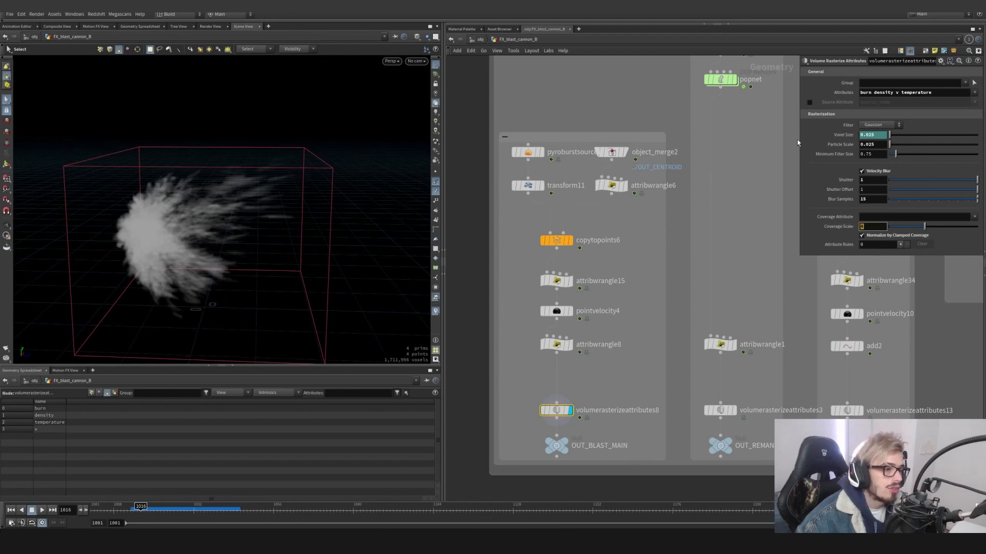
drag(799, 140, 708, 140)
click(776, 134)
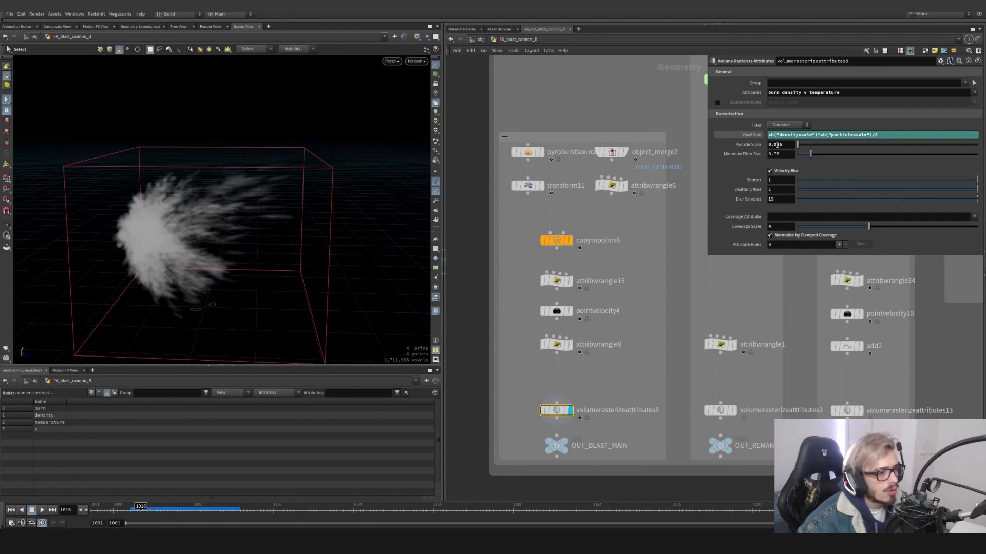
- Try to replace the densityscale term in the Voxel Size expression with a relative reference to Particle Scale, and undo it
right_click(778, 144)
click(799, 188)
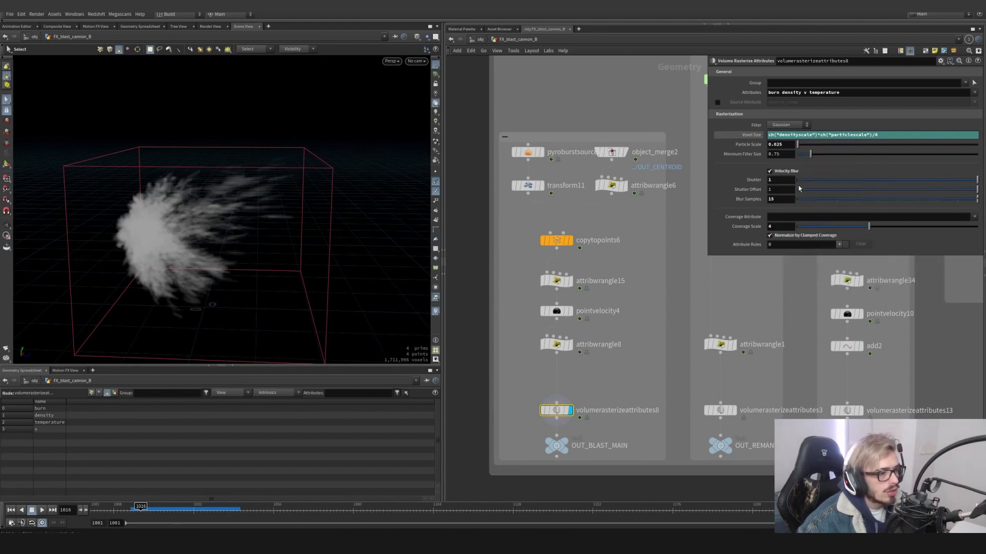
drag(815, 135, 768, 135)
right_click(770, 133)
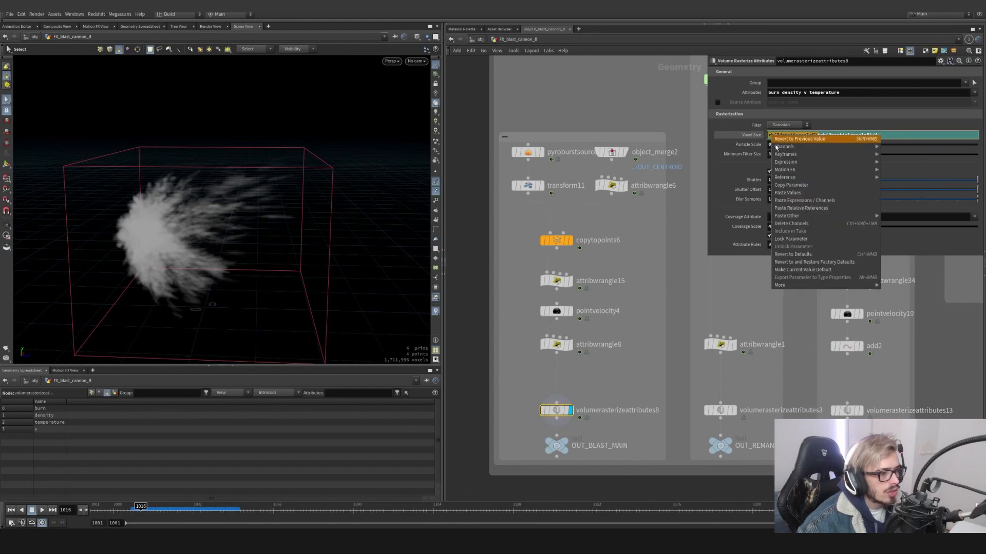
click(797, 208)
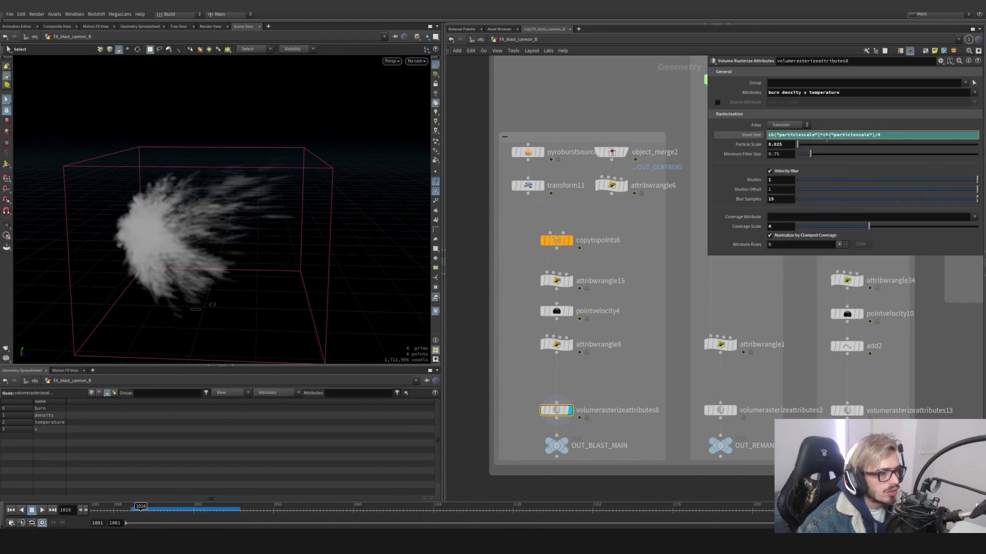
key(ctrl+z)
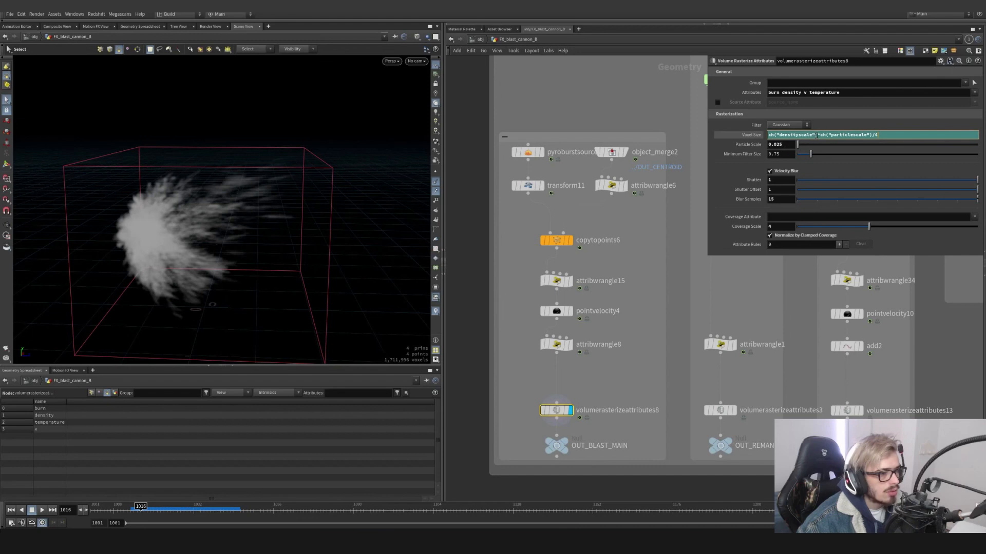
- Examine the particlescale term and commit the Voxel Size expression as ch("densityscale")*ch("particlescale")/4
right_click(771, 217)
click(795, 282)
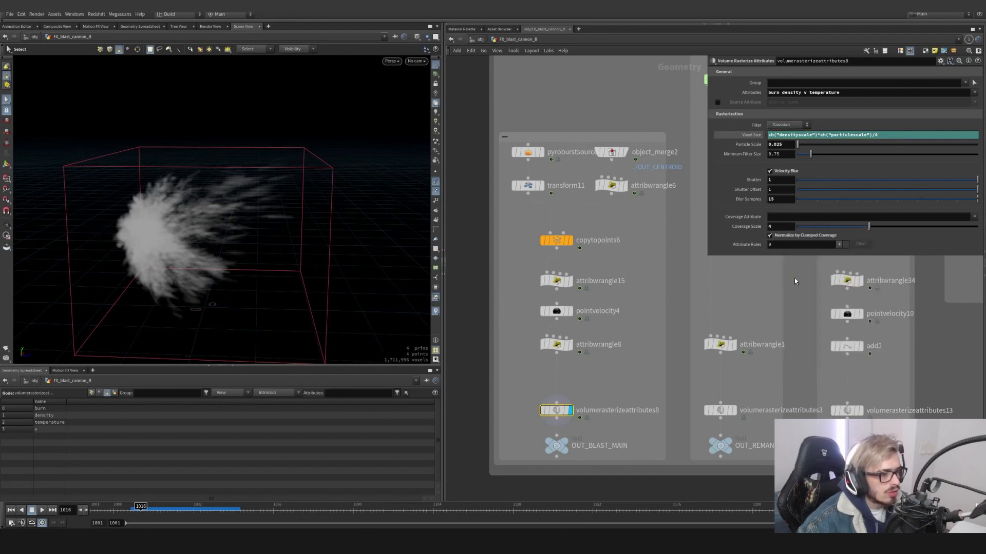
drag(821, 133, 872, 135)
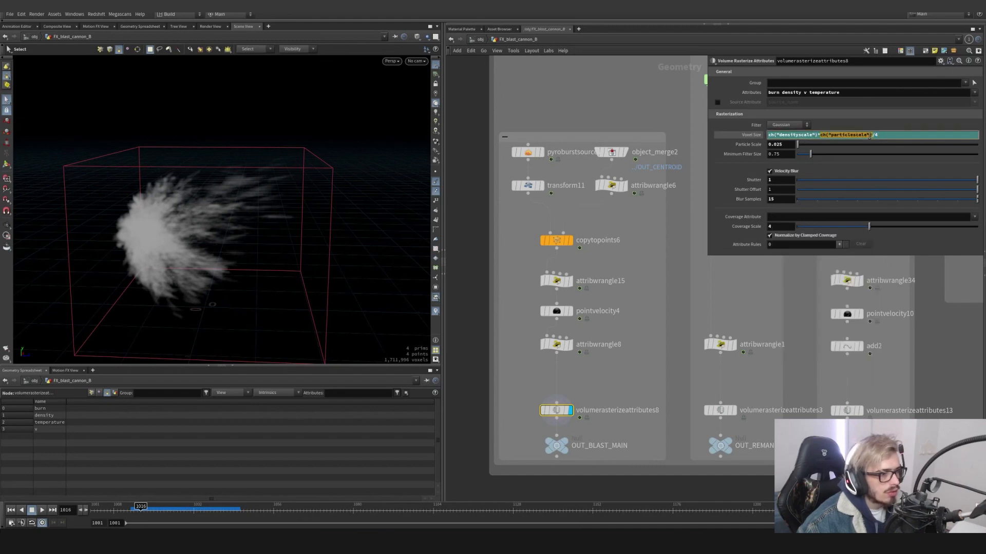
right_click(872, 135)
click(829, 136)
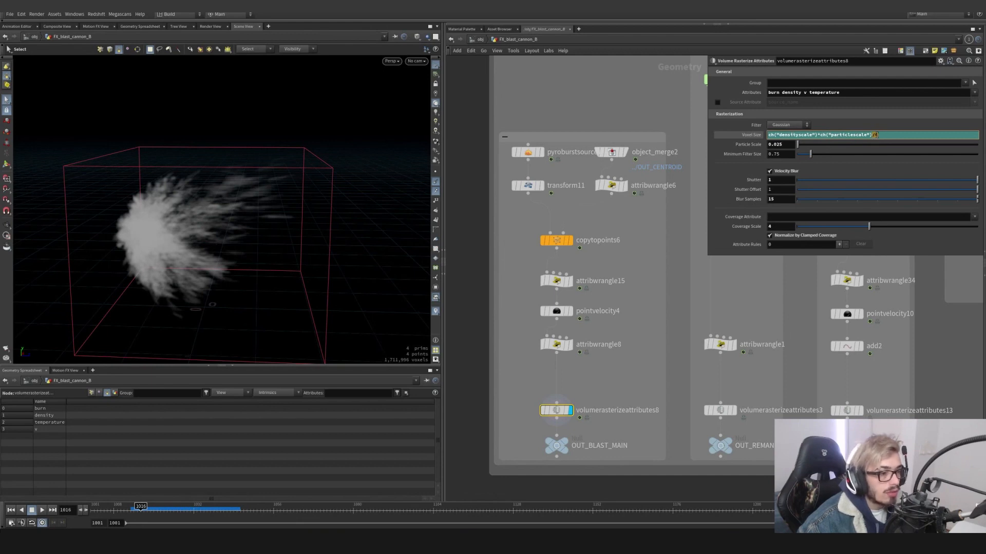
text(4)
key(Return)
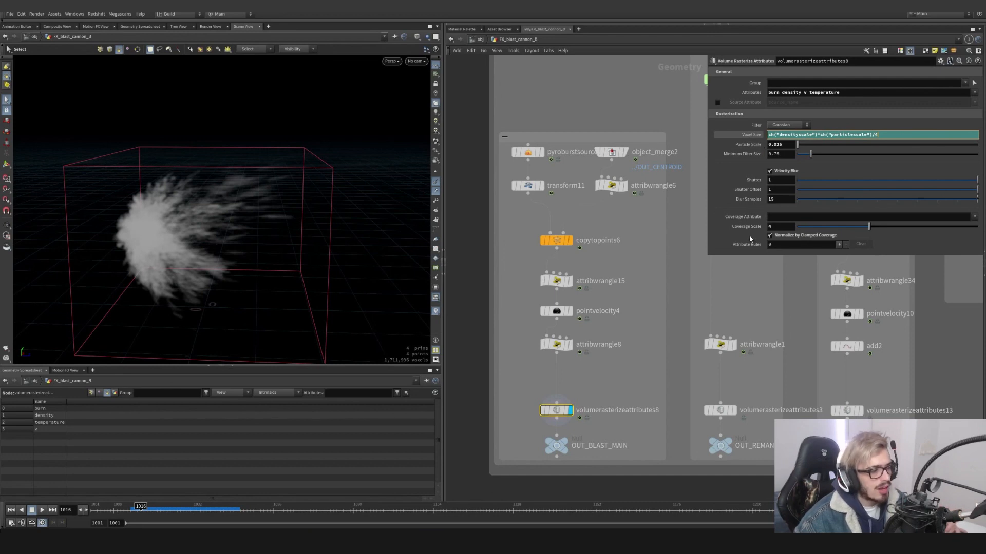
- Display the OUT_BLAST_MAIN null at the end of the main blast branch
middle_drag(623, 312, 621, 229)
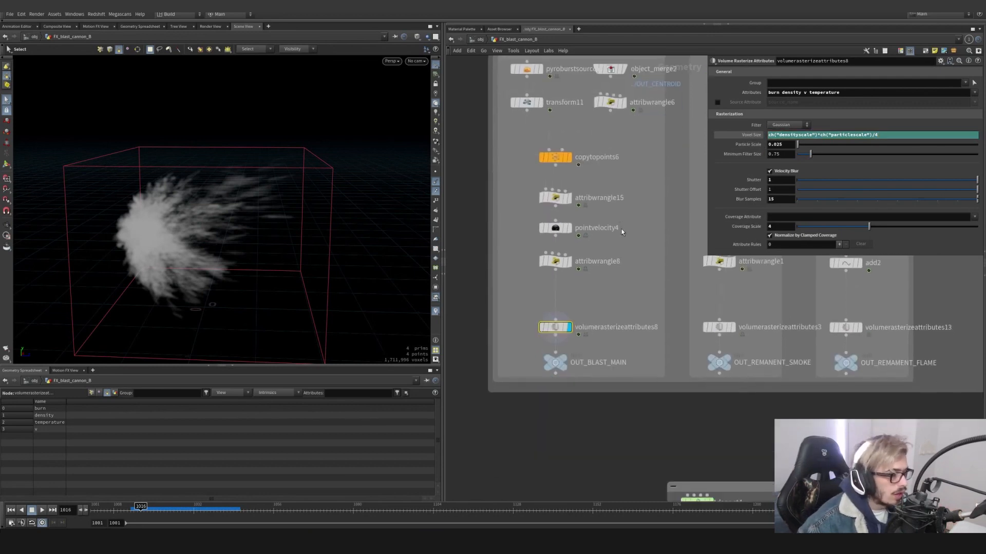
scroll(597, 275, down, 5)
mouse_move(601, 268)
middle_down()
mouse_move(585, 317)
mouse_move(597, 267)
middle_up()
scroll(544, 334, up, 5)
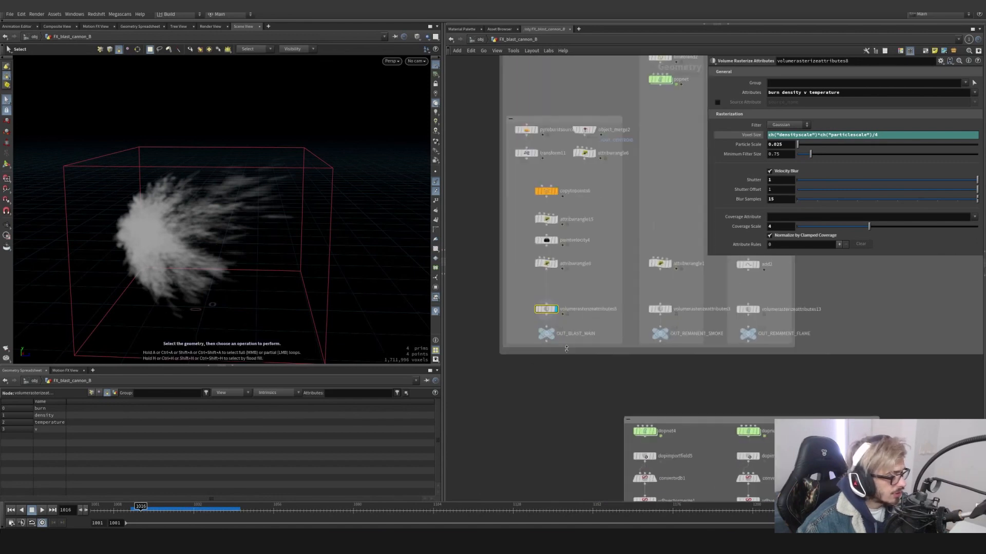
click(542, 333)
- Display object_merge4 and pointreplicate1 in the remanent smoke branch, and check the replication's Shape settings
scroll(543, 334, down, 5)
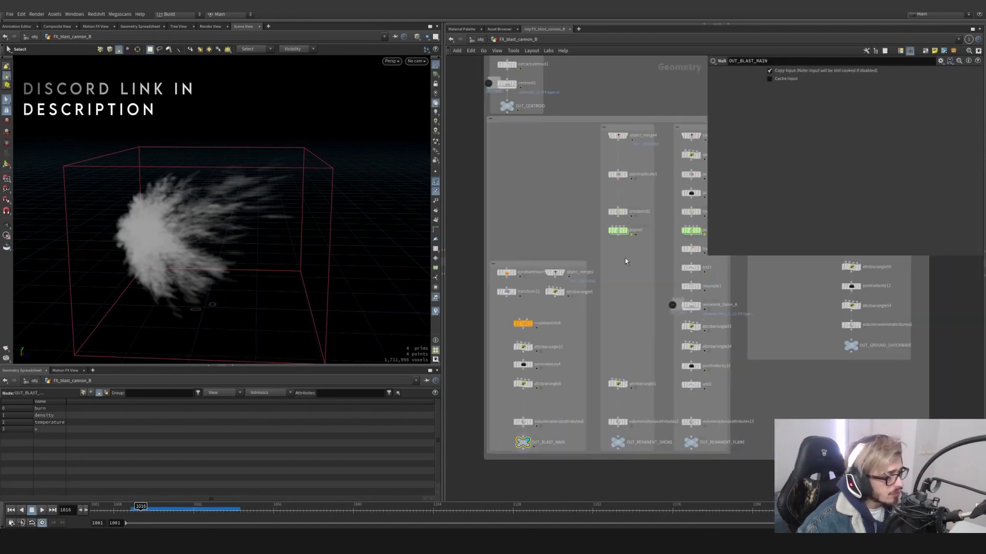
click(624, 137)
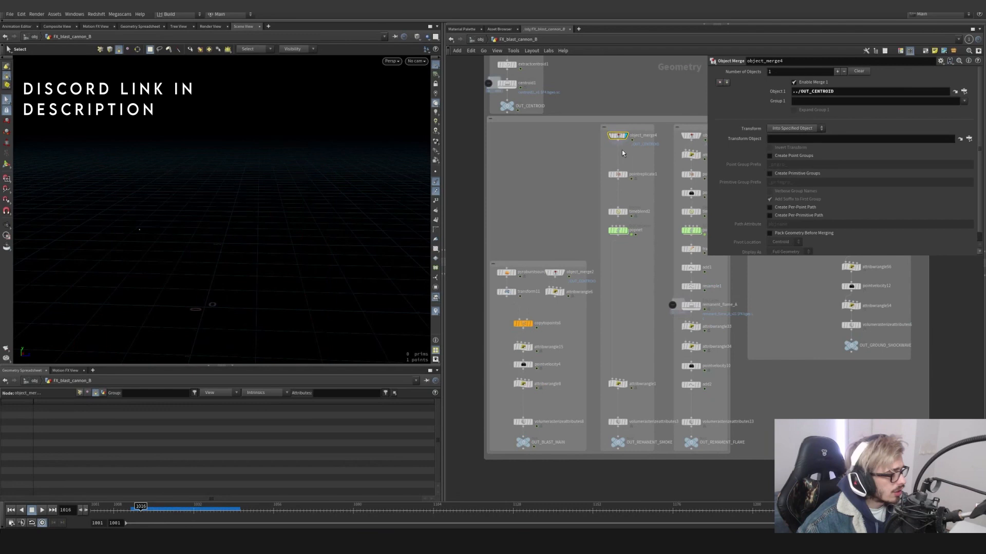
click(625, 177)
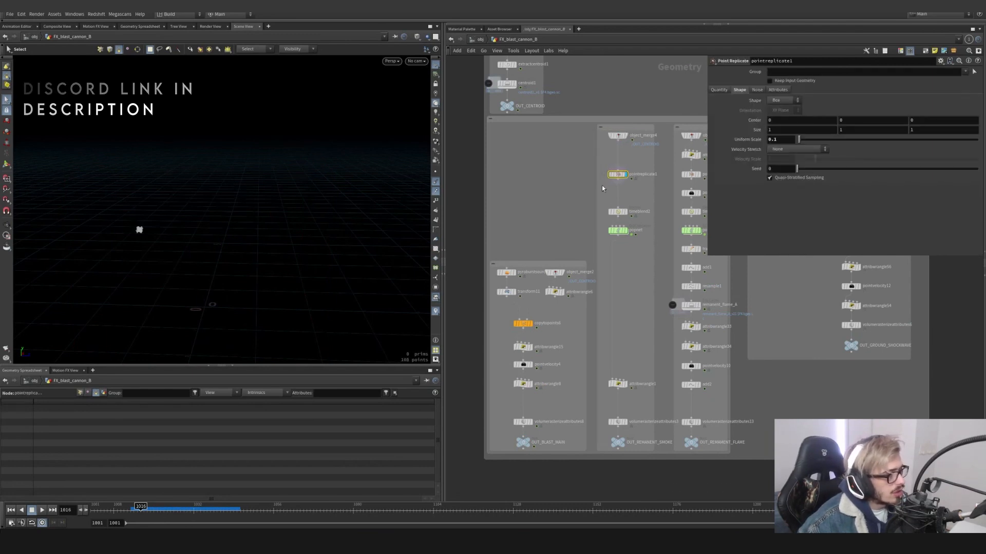
- Display timeblend2 and popnet in the remanent smoke branch, and scrub the particle simulation to frame 1051
click(618, 213)
click(617, 230)
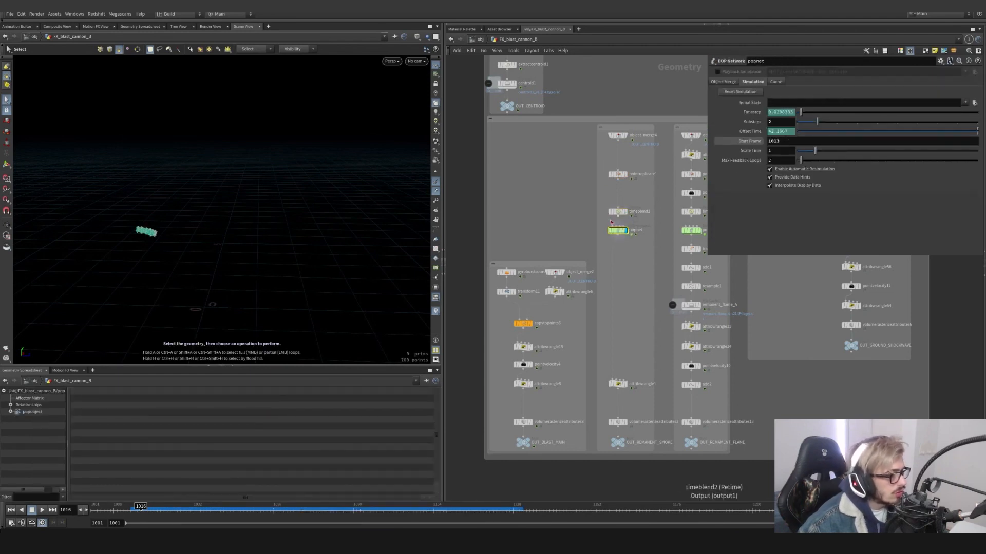
drag(147, 509, 257, 496)
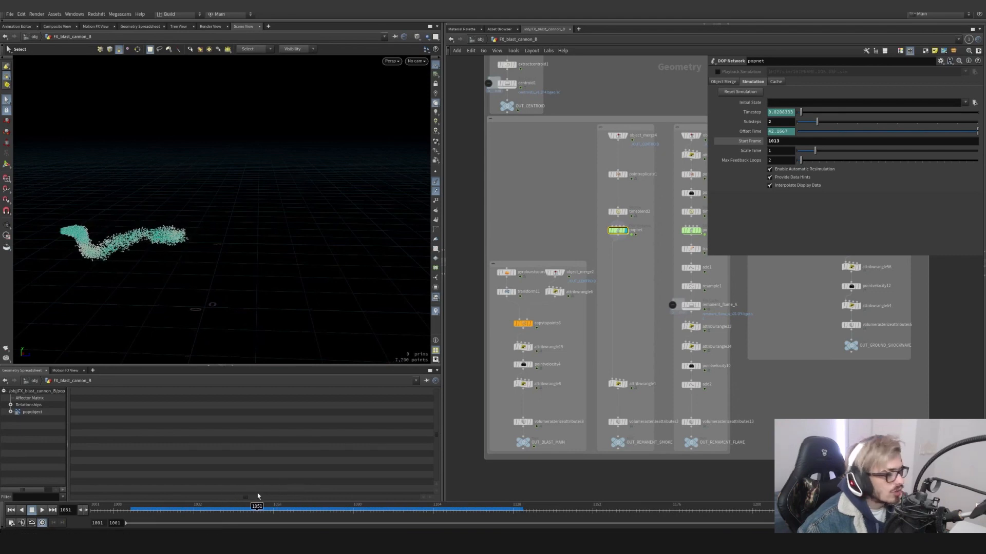
- Open the remanent smoke branch's popnet and check source_first_input's Birth settings, especially Life Expectancy and Life Variance
double_click(620, 231)
middle_drag(611, 289, 556, 332)
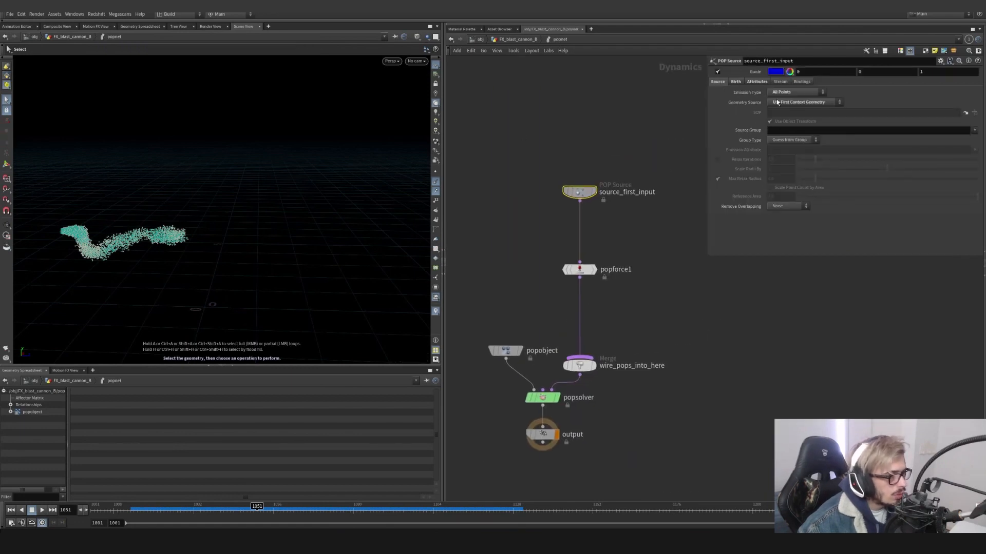
click(737, 82)
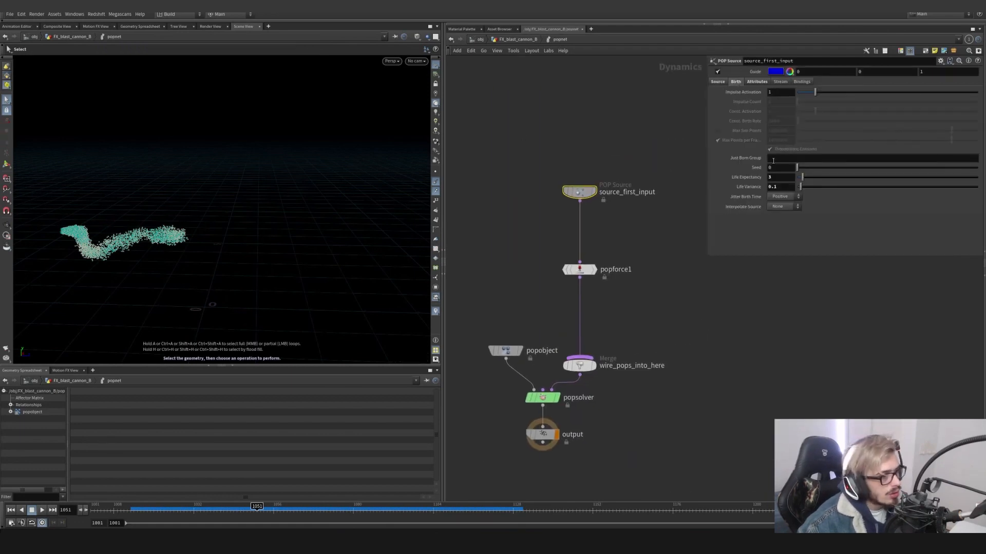
click(776, 188)
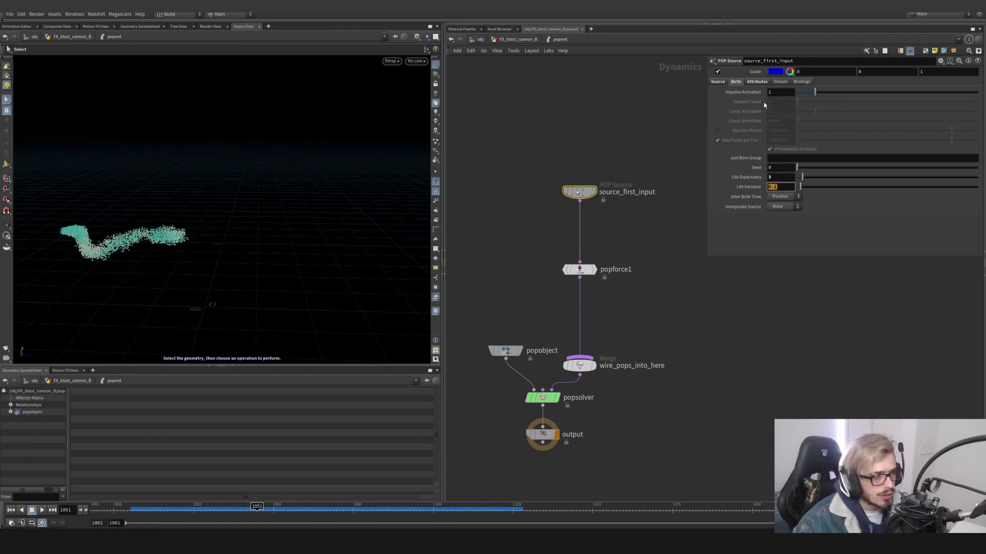
- Check the Initial Velocity, Velocity and Variance attribute settings of the smoke popnet's source_first_input
click(757, 82)
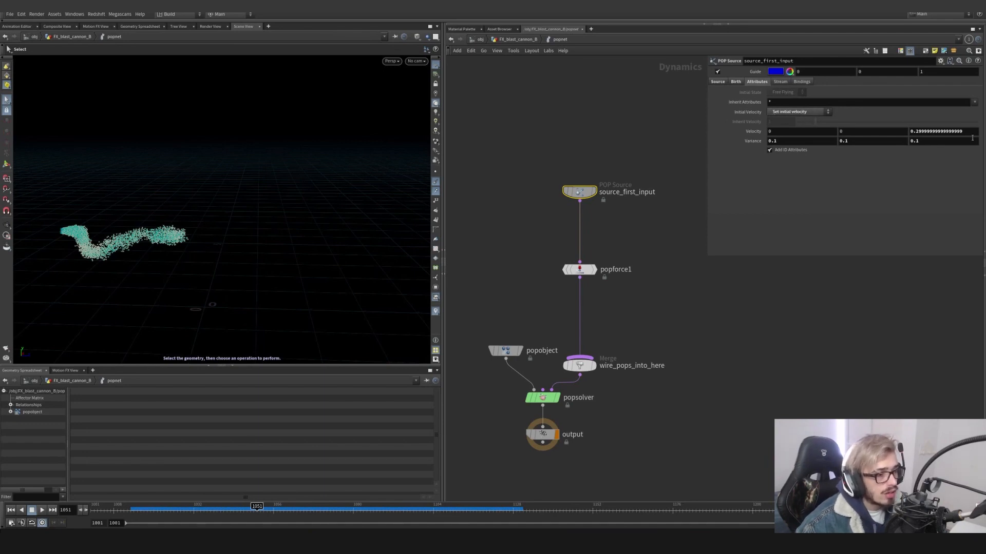
click(903, 131)
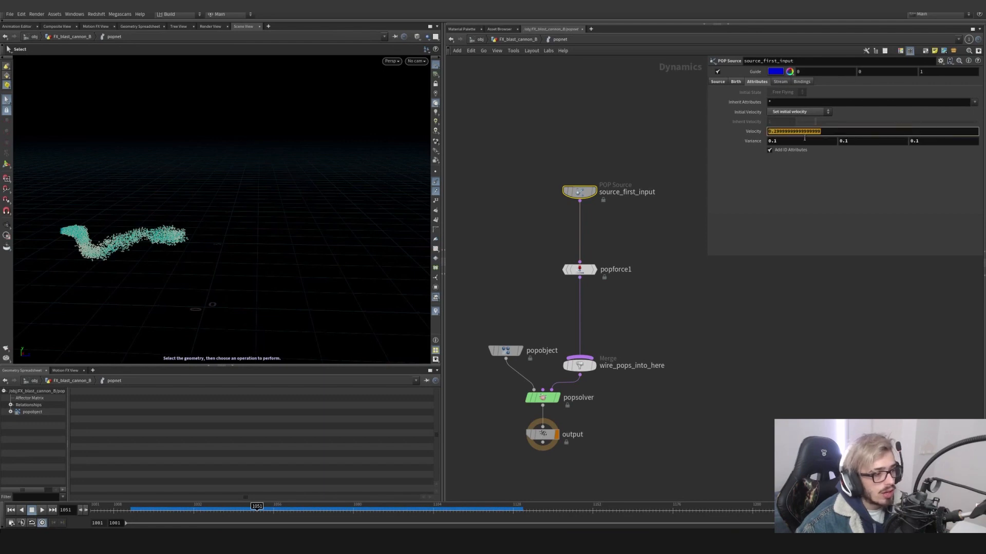
key(Tab)
key(Tab)
key(Tab)
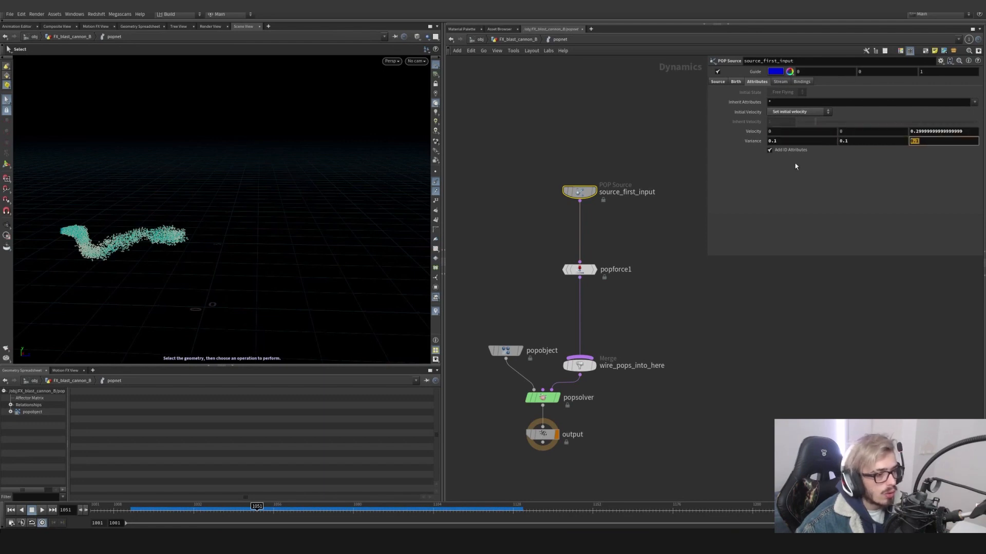
key(Return)
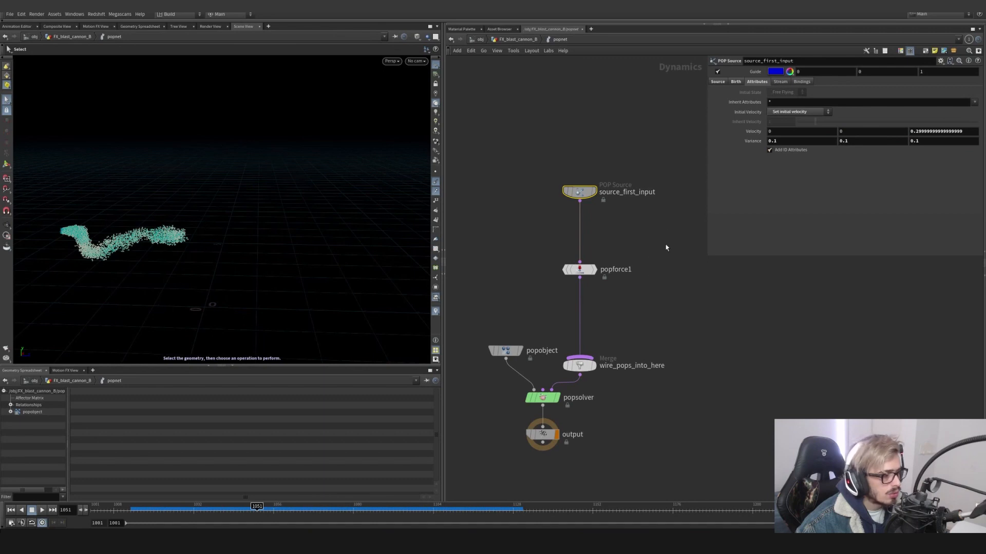
drag(666, 248, 532, 299)
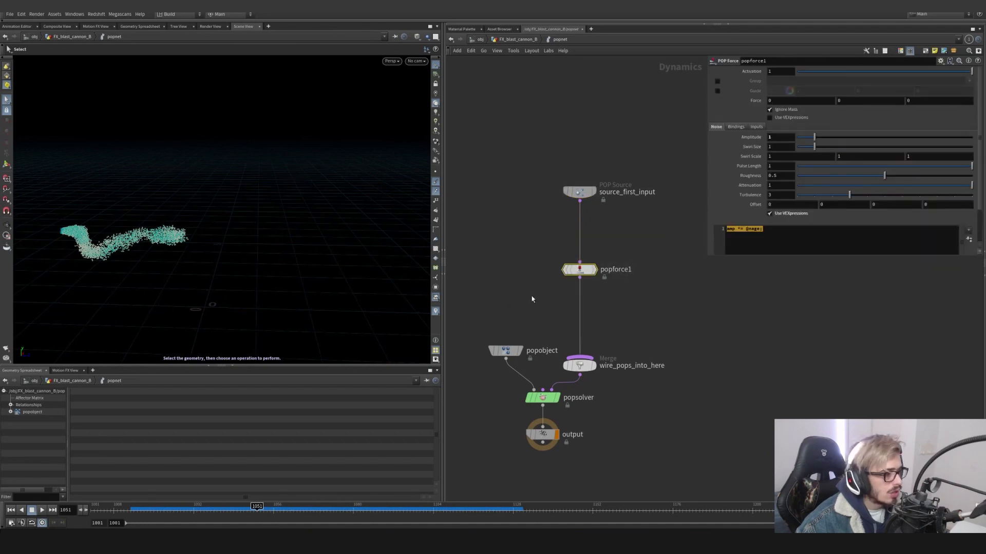
click(740, 254)
click(770, 136)
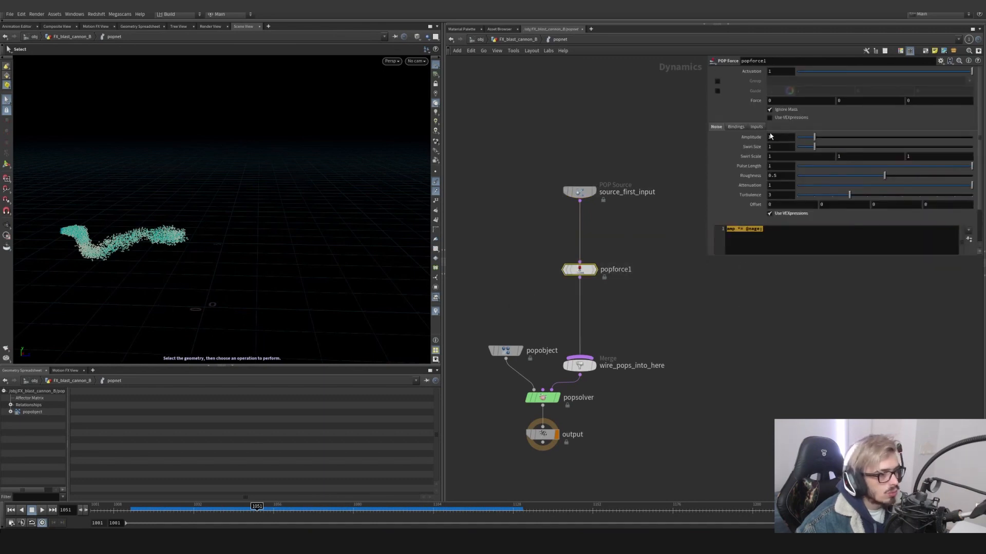
click(790, 255)
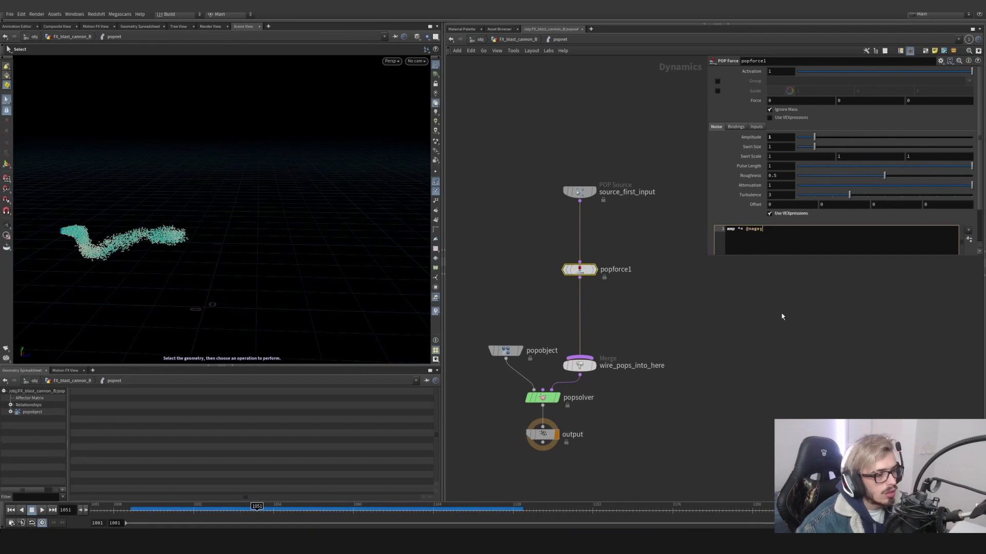
click(770, 256)
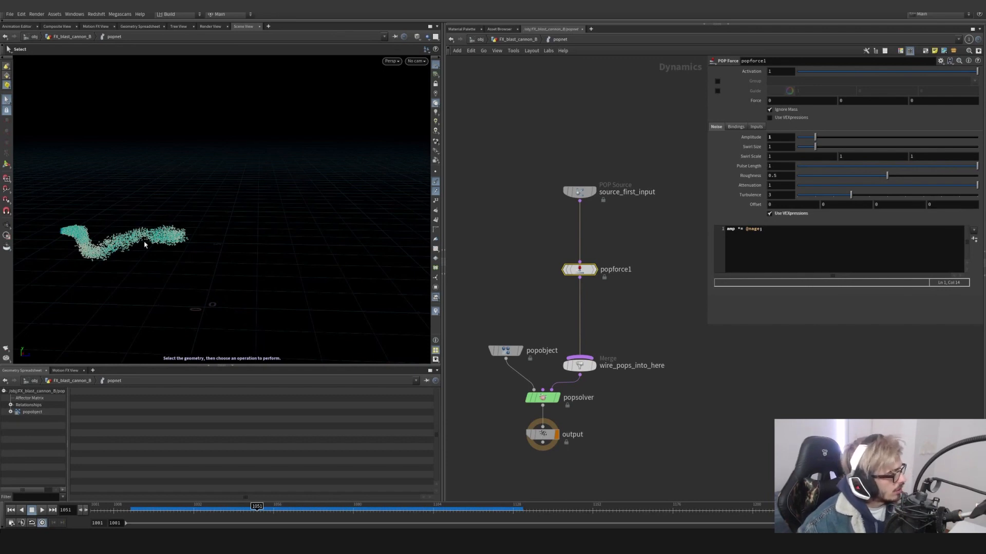
key(Up)
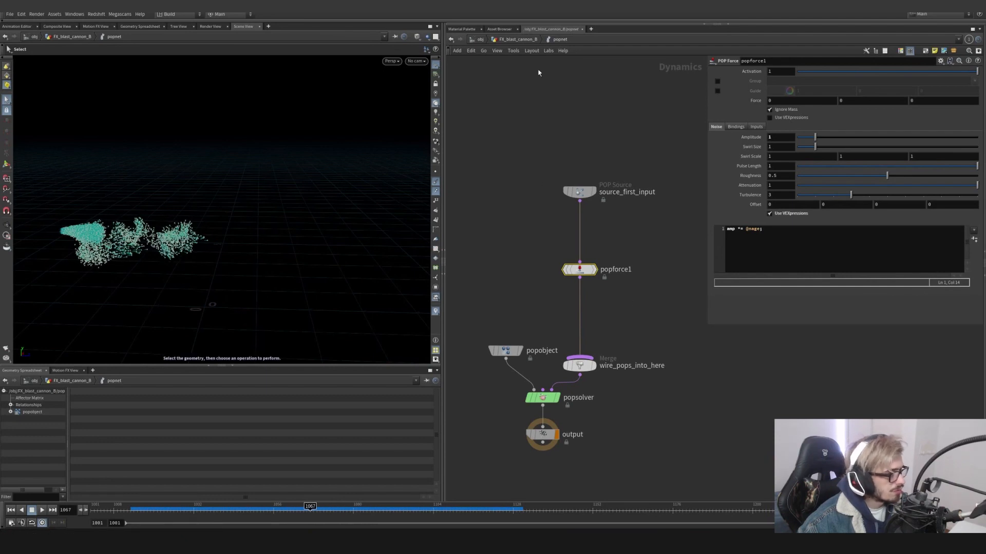
click(513, 40)
scroll(618, 255, up, 3)
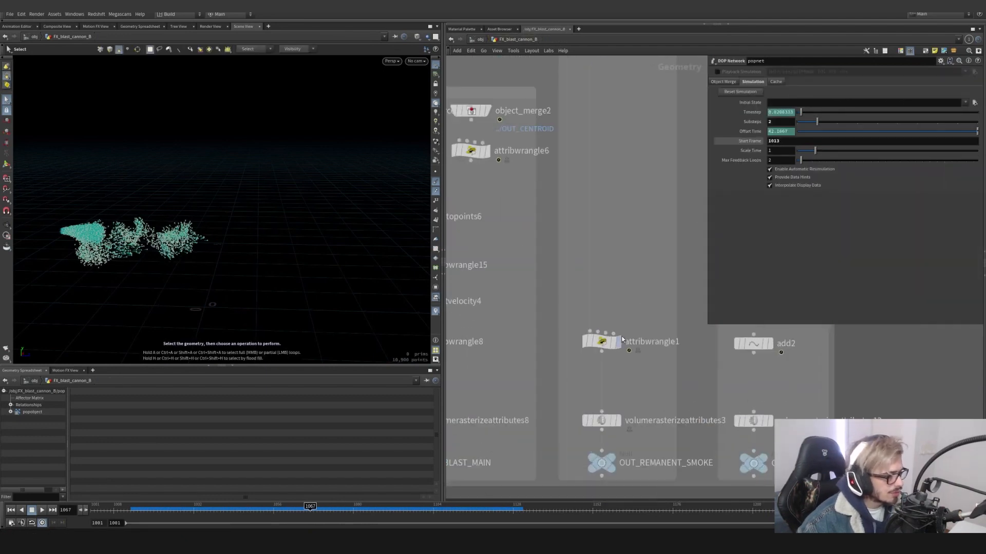
click(601, 341)
middle_drag(605, 319, 700, 283)
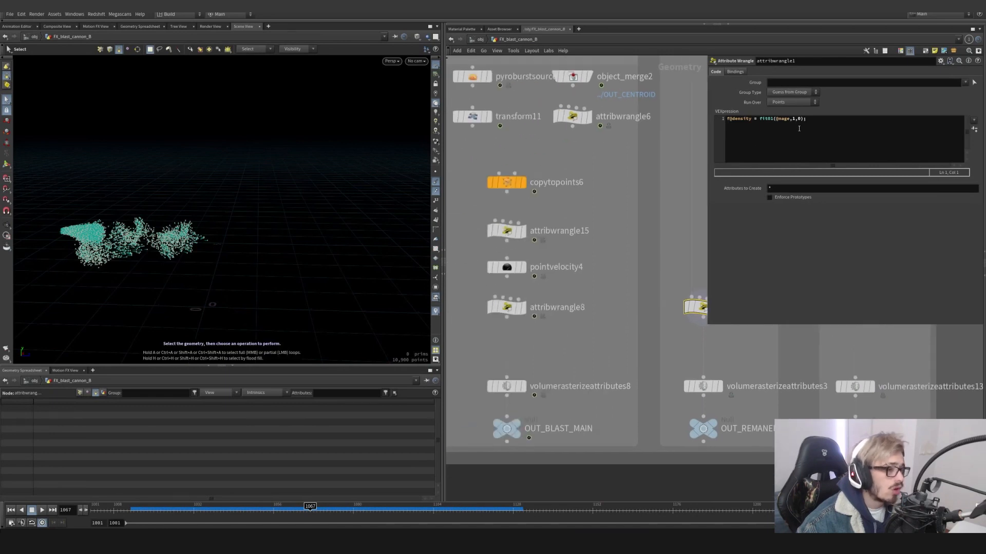
drag(799, 128, 758, 121)
middle_drag(683, 257, 623, 232)
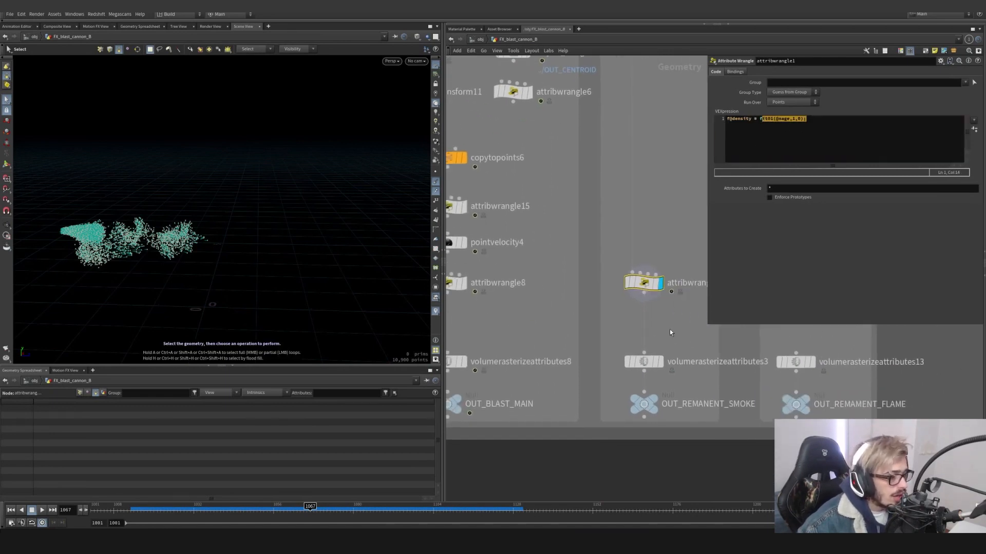
- Display volumerasterizeattributes3, check its Attributes and Particle Scale, and scrub the smoke volume to frame 1081
click(658, 362)
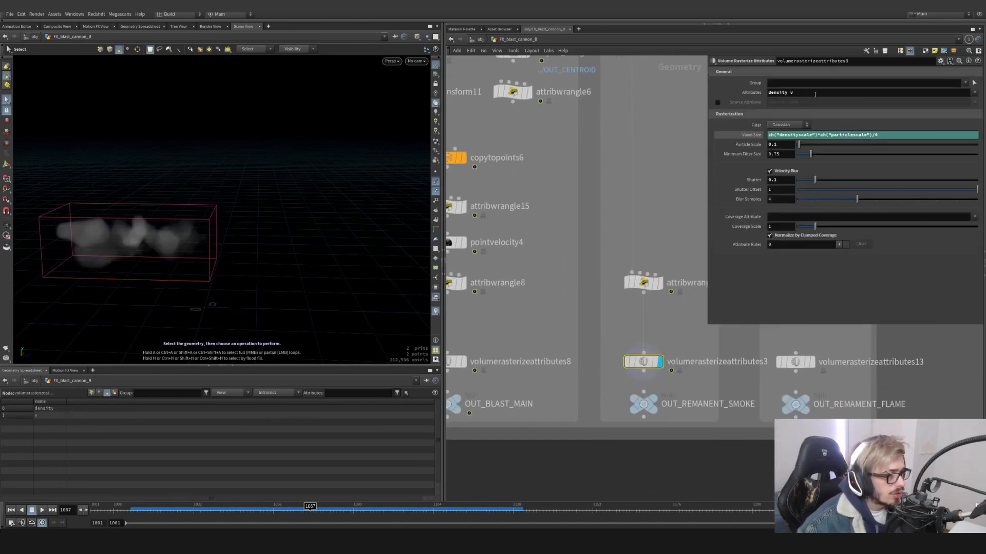
click(764, 93)
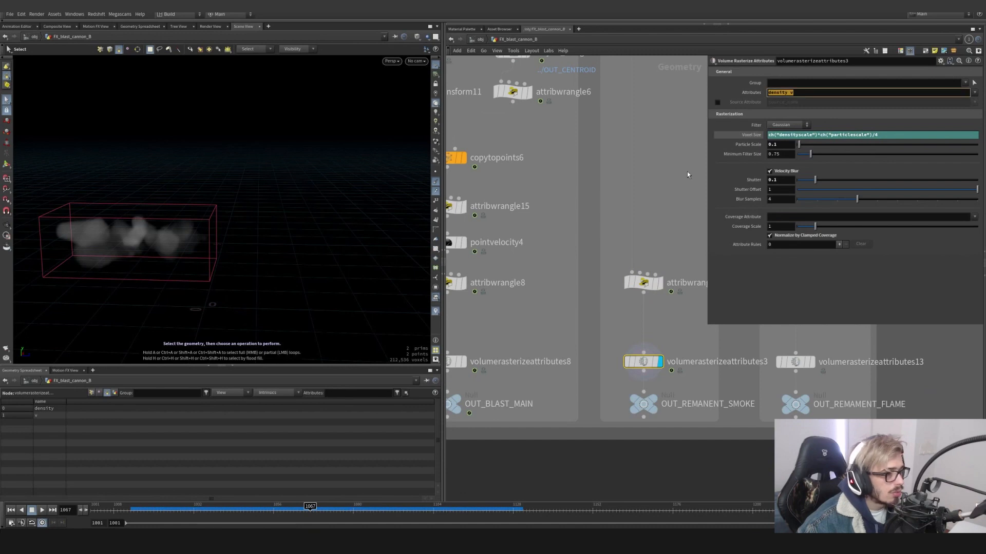
click(767, 180)
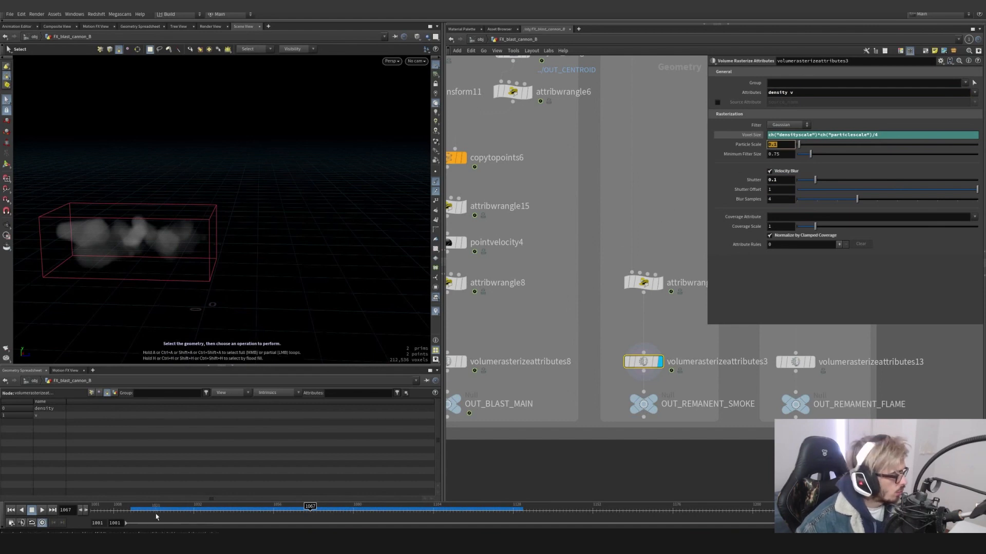
drag(156, 510, 359, 510)
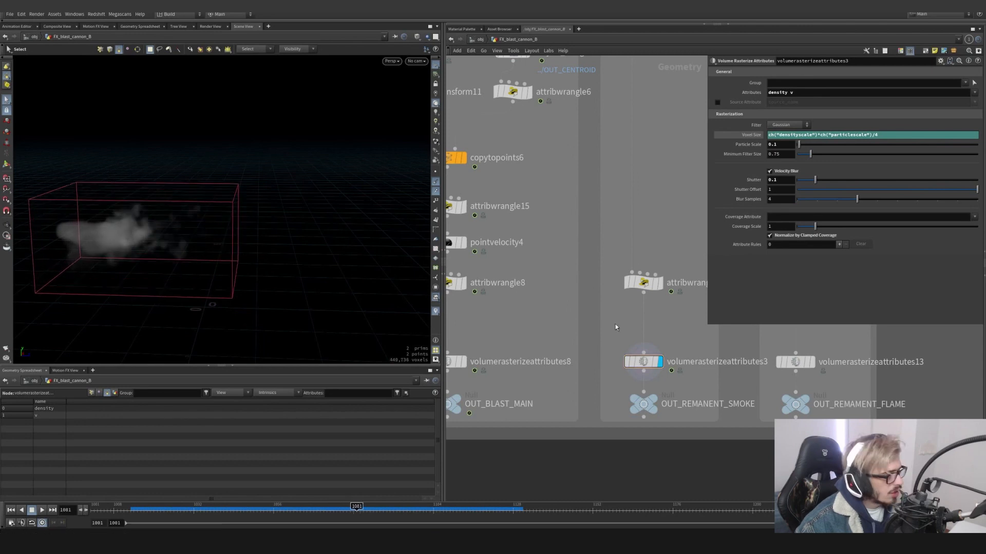
- Display object_merge12 and the velocity wrangle attribwrangle32 at the start of the remanent flame branch
scroll(616, 327, down, 5)
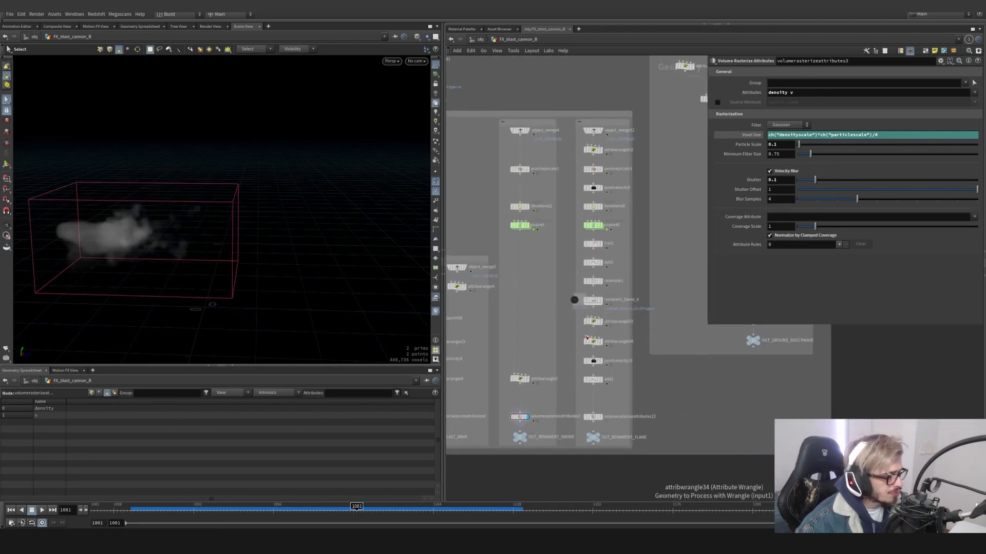
scroll(617, 442, up, 2)
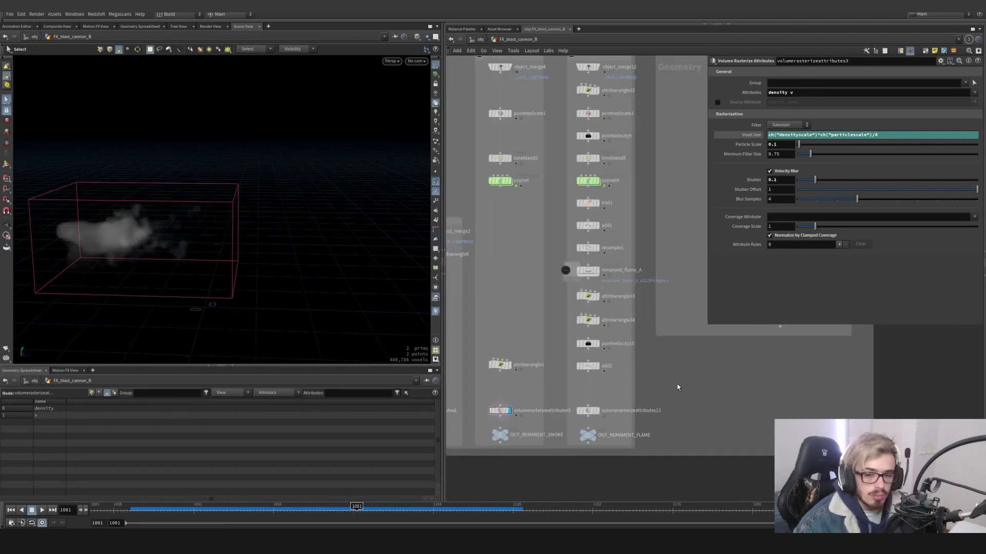
middle_drag(681, 377, 656, 418)
middle_drag(629, 233, 627, 326)
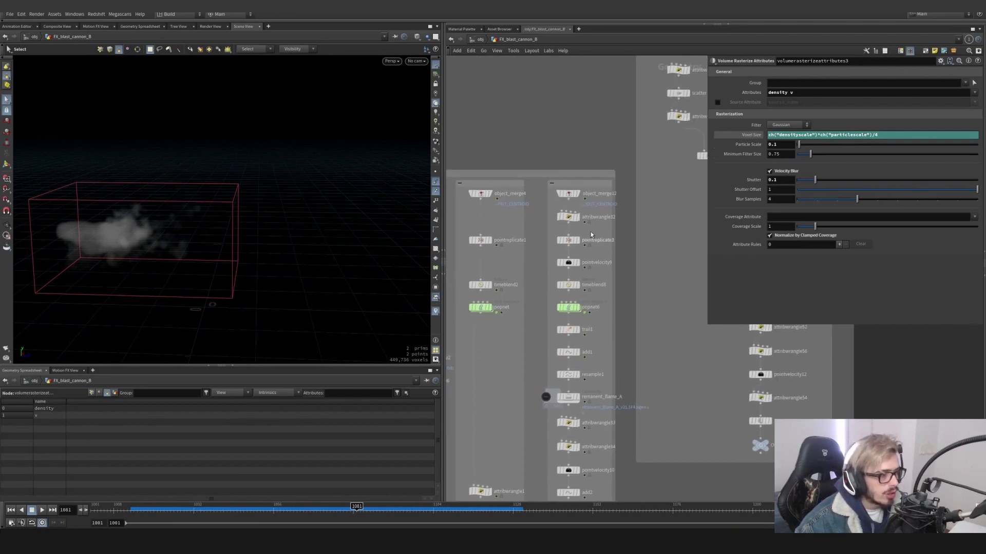
middle_drag(521, 270, 542, 239)
middle_drag(540, 204, 507, 272)
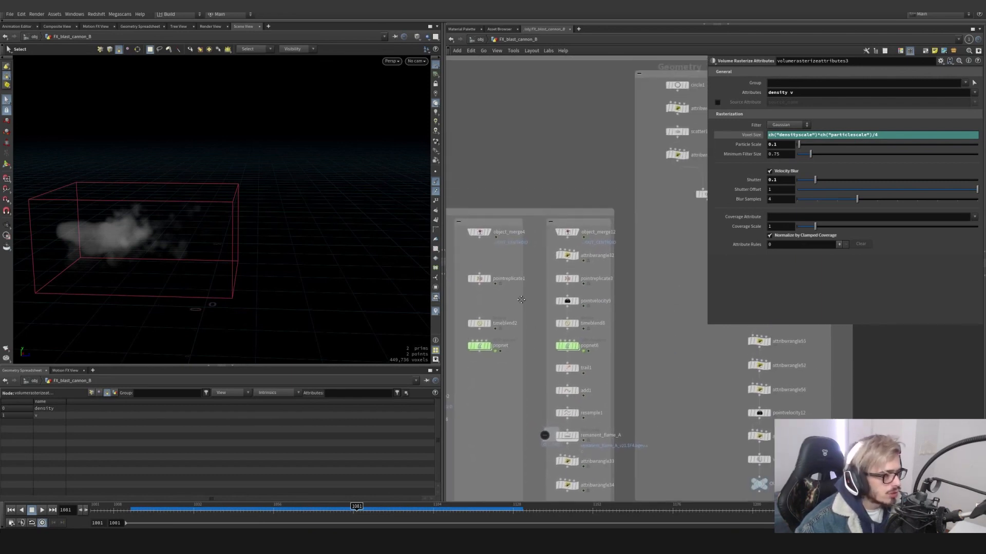
click(567, 232)
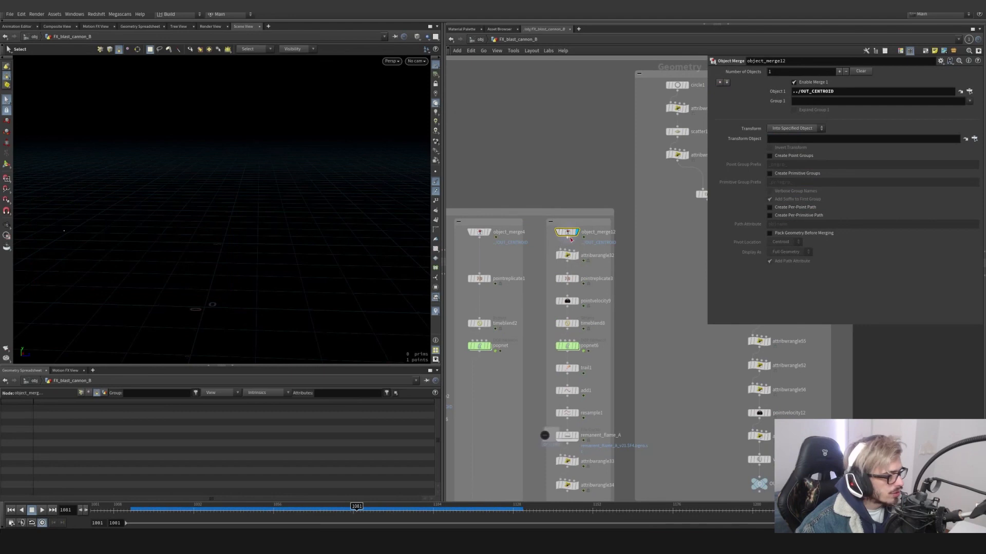
click(567, 255)
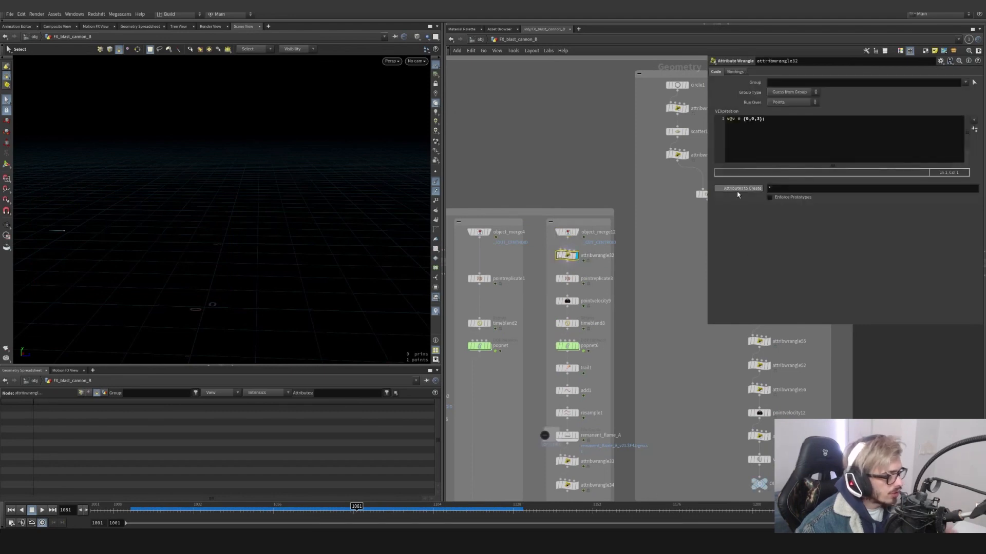
- Display pointreplicate3 in the flame branch and compare its Uniform Scale with pointreplicate1 in the smoke branch
click(568, 279)
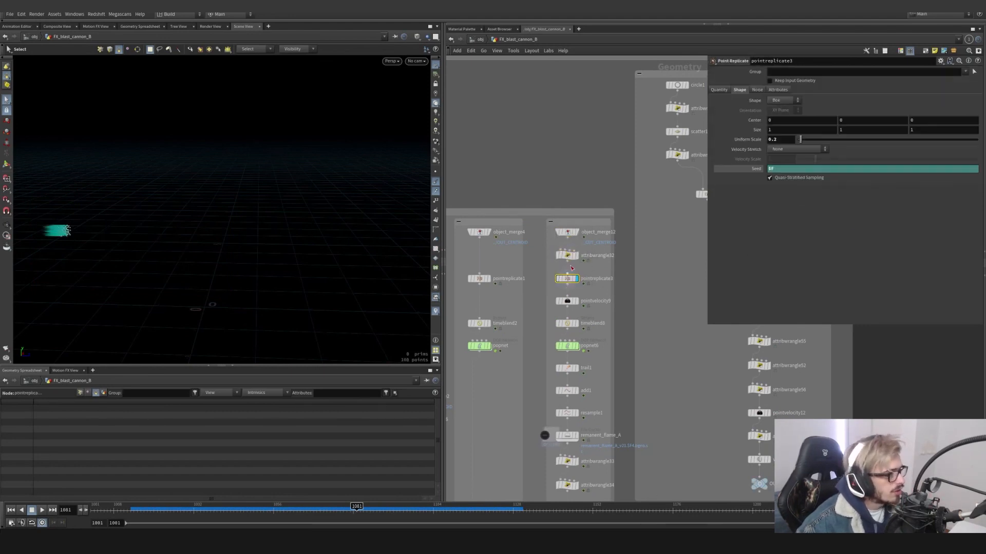
click(781, 138)
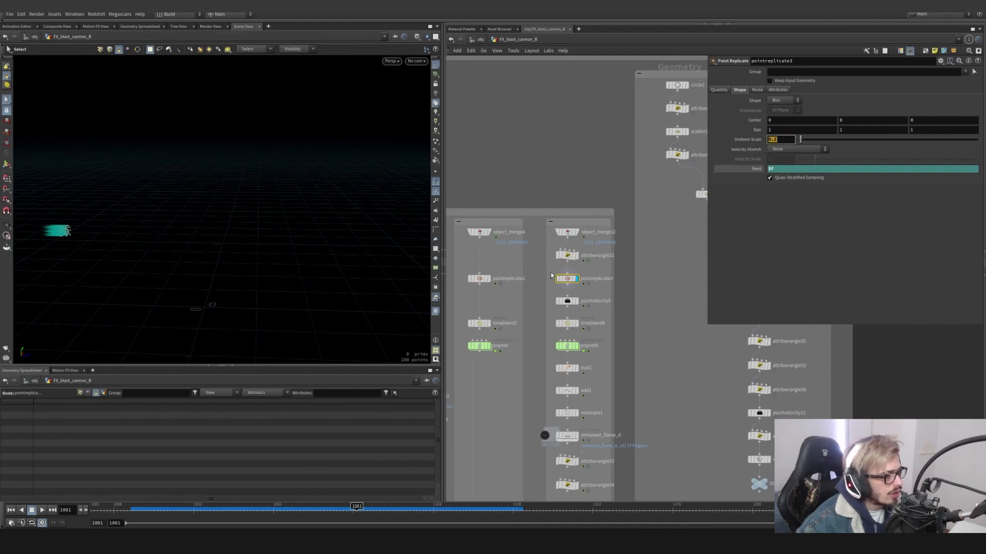
click(479, 278)
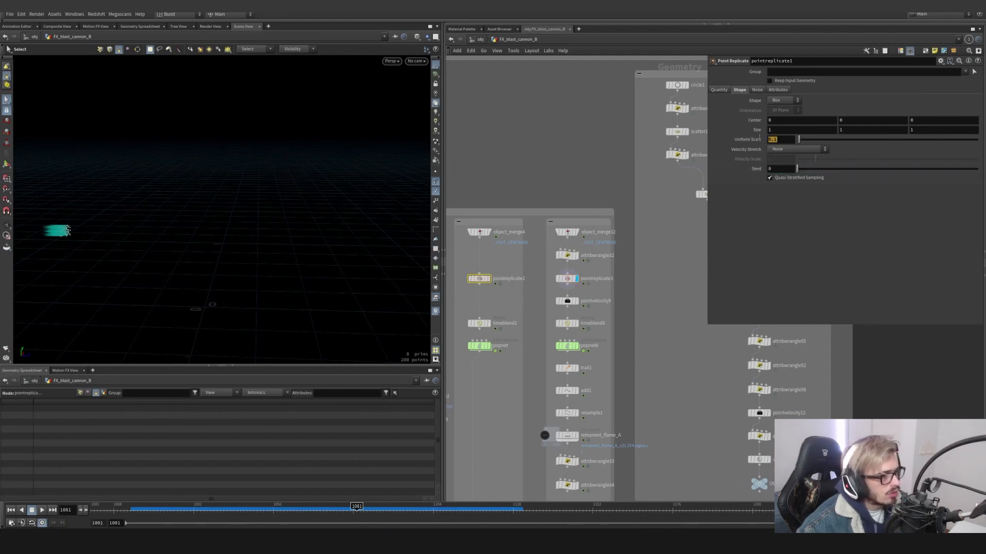
- Display pointvelocity9 in the flame branch, and check its curl noise Swirl Size and its Initialization mode
click(567, 301)
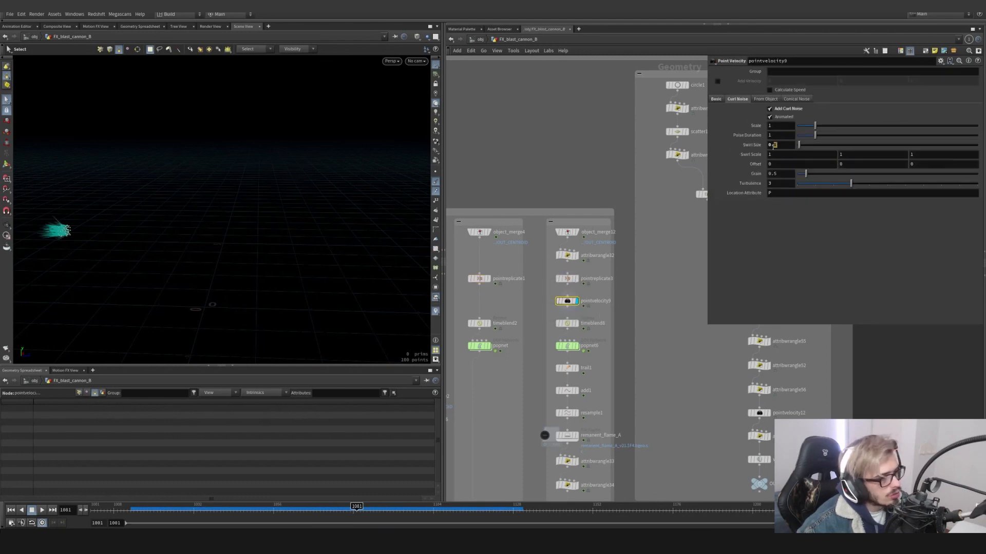
click(774, 146)
click(718, 99)
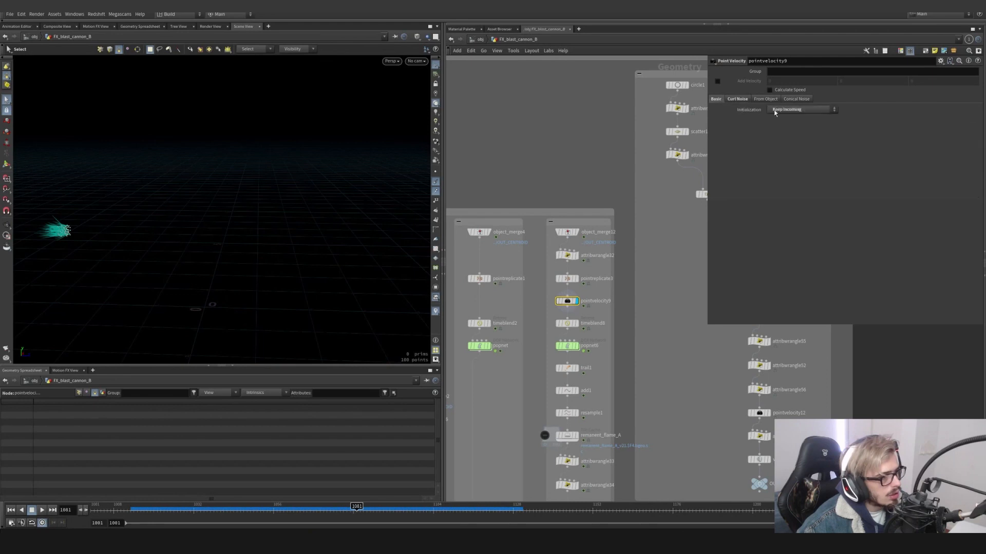
- Open the remanent flame branch's POP network, view frame 1036, and review source_first_input's inherited velocity and Birth settings
click(567, 323)
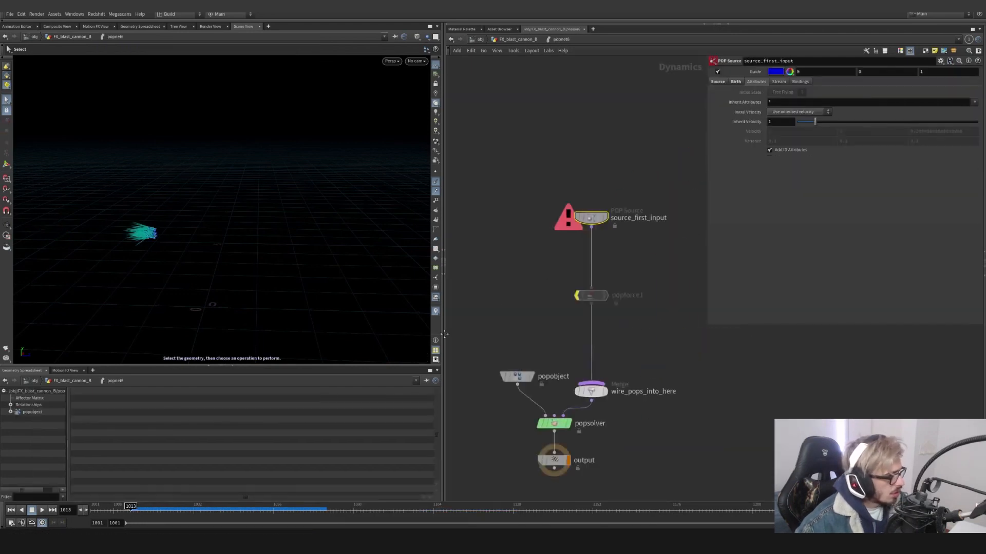
middle_drag(634, 344, 613, 353)
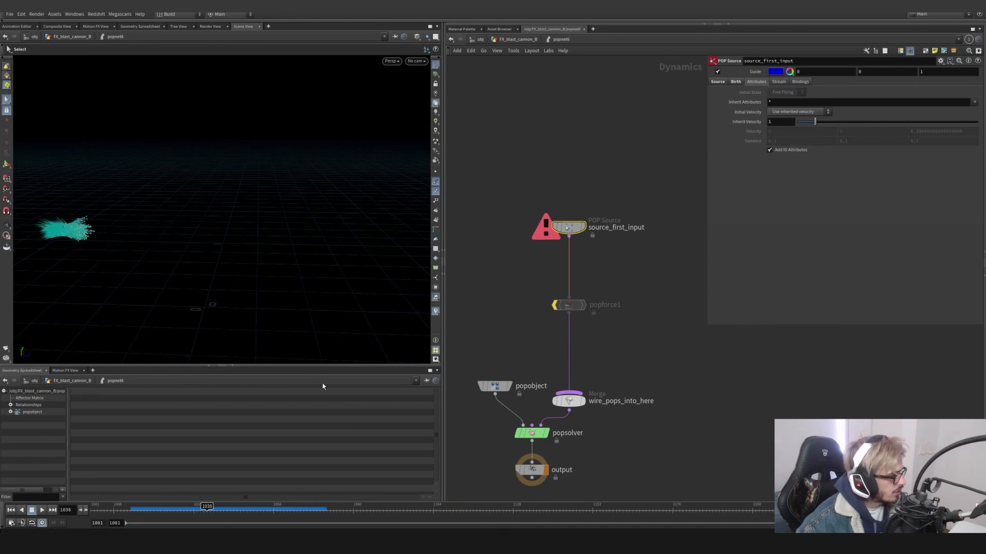
drag(581, 303, 487, 207)
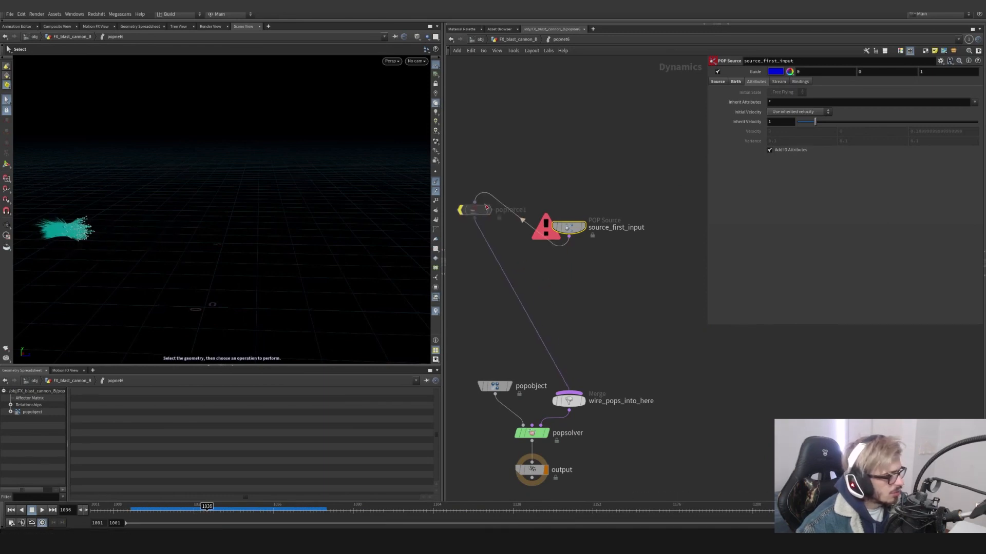
click(736, 82)
double_click(774, 187)
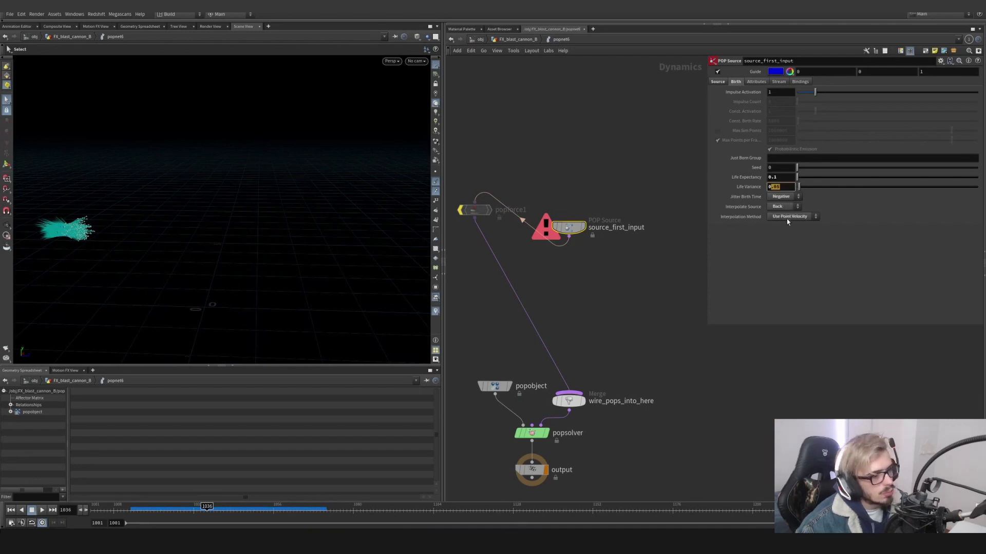
drag(482, 215, 570, 313)
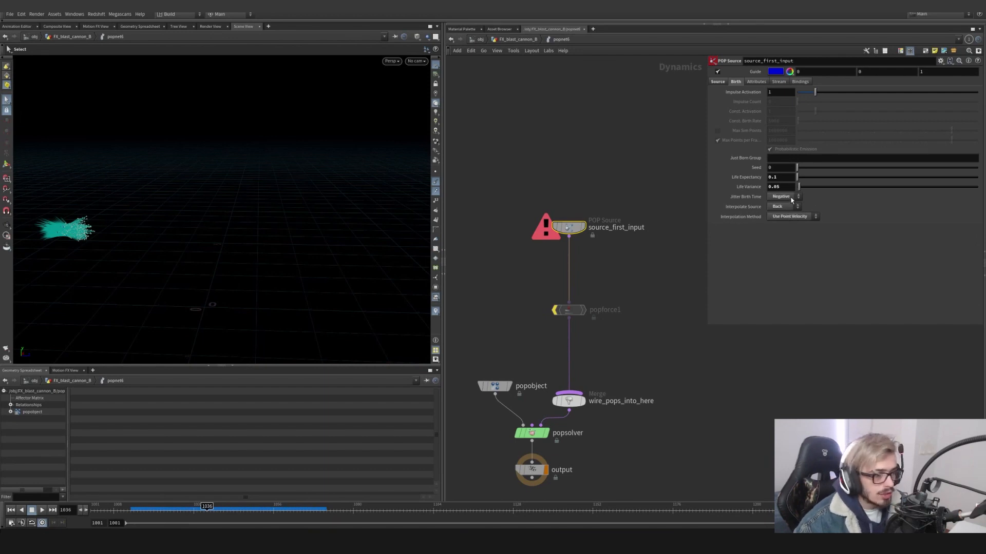
- Return from the POP network to FX_blast_cannon_B and scrub popnet6's particles to frame 1046
click(515, 40)
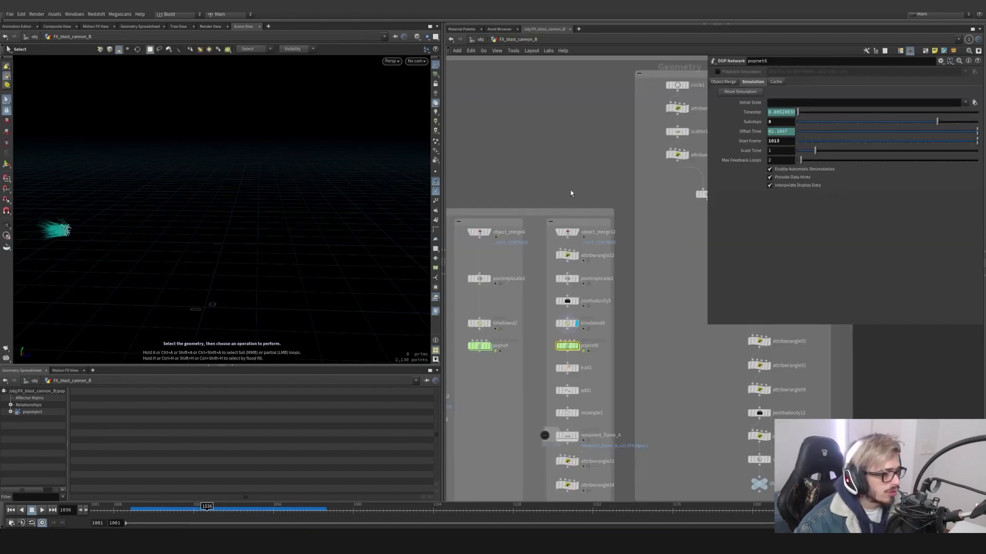
middle_drag(603, 287, 605, 222)
scroll(575, 283, up, 5)
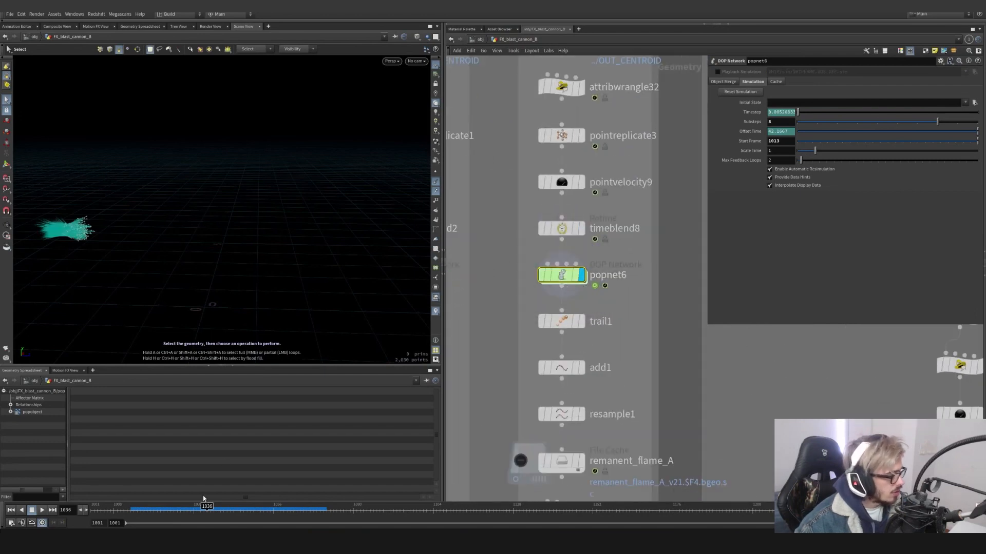
drag(151, 511, 240, 511)
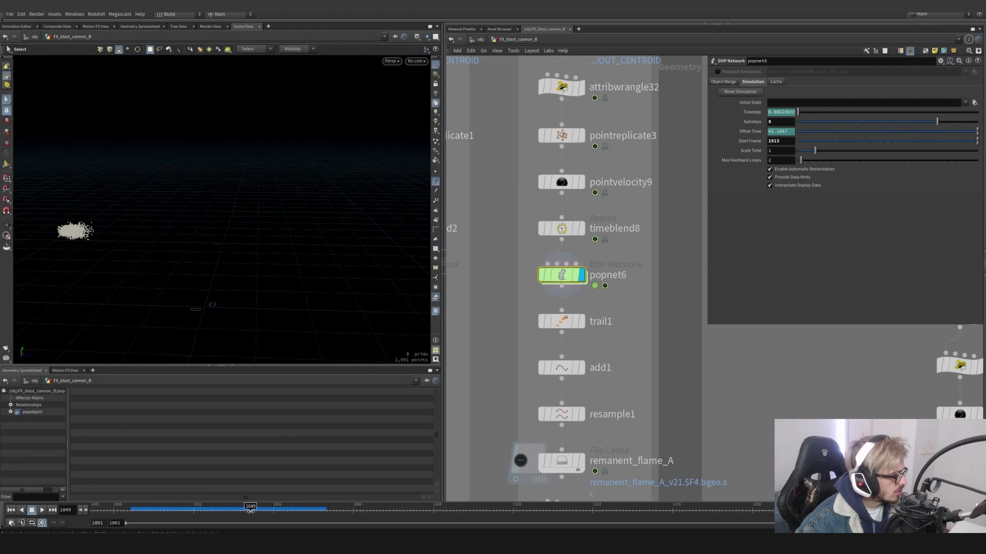
- Display trail1, review its Trail Length settings, and display add1 to view the connected lines at frame 1043
click(581, 322)
click(562, 321)
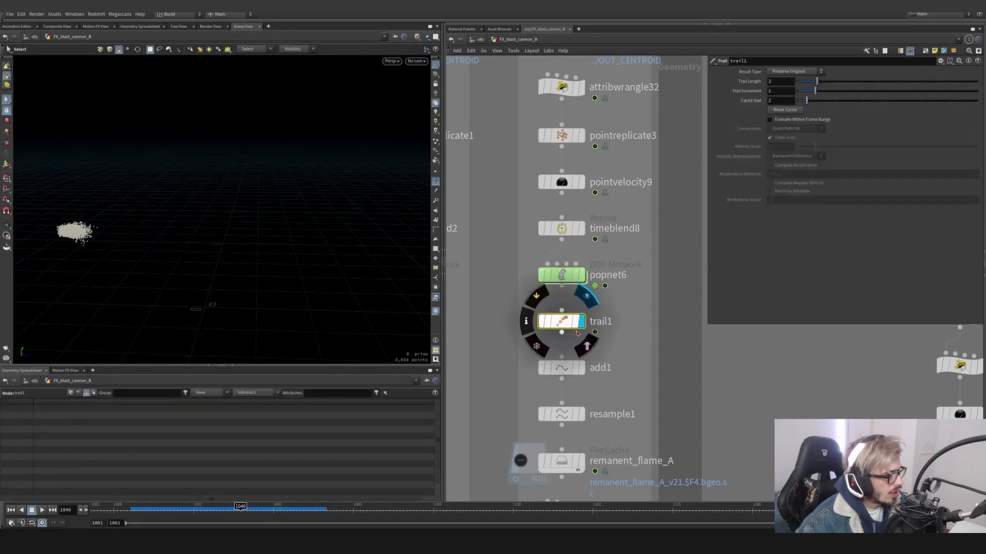
scroll(691, 285, down, 3)
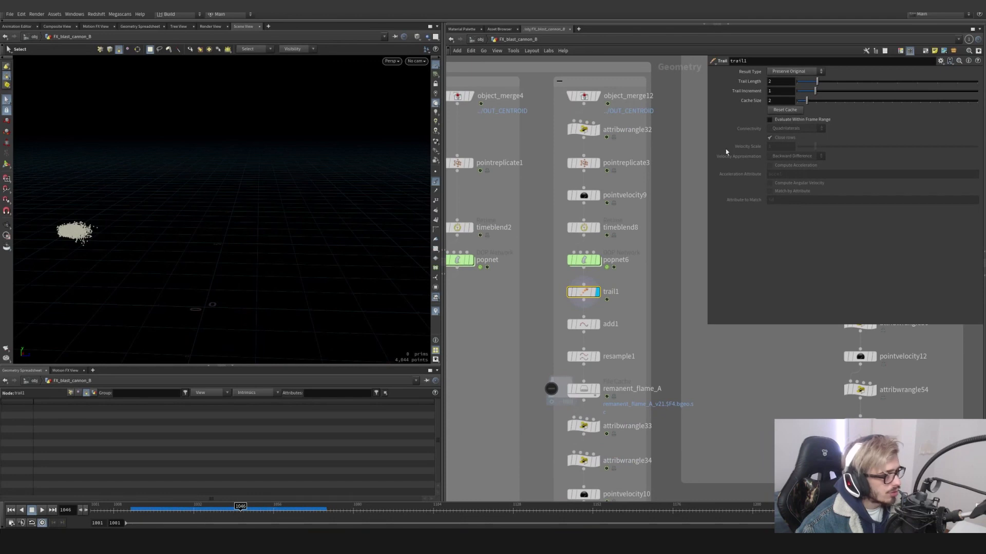
click(224, 511)
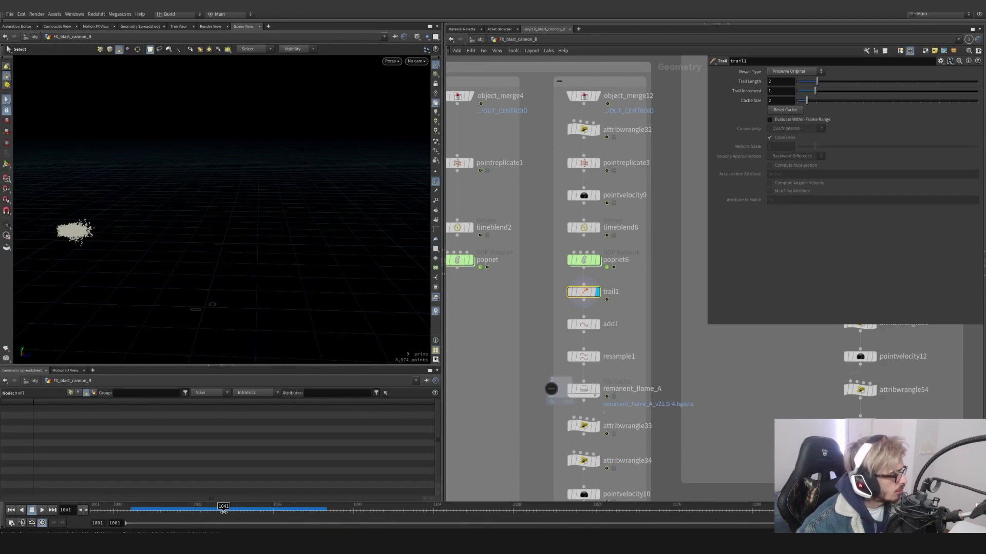
click(594, 328)
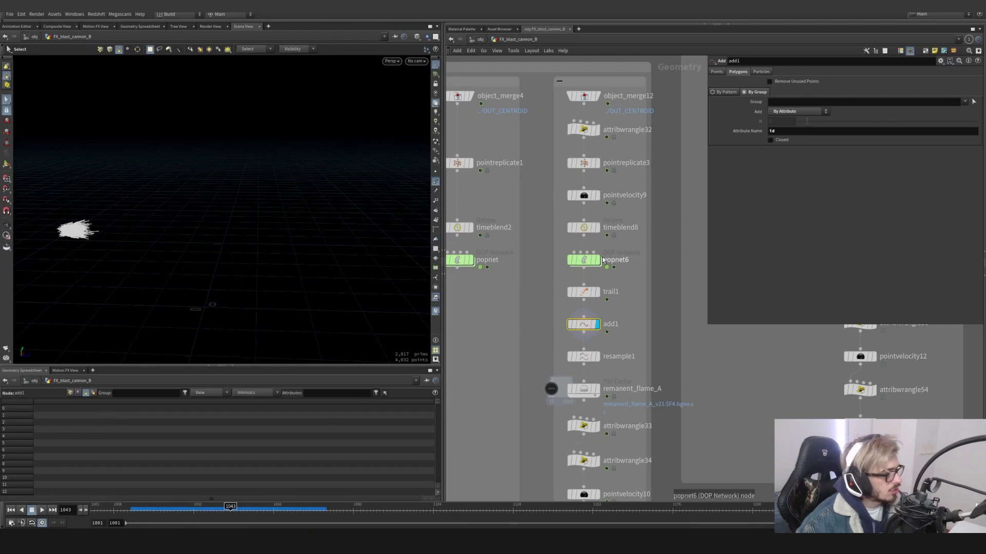
- Check source_first_input's Add ID Attributes option inside popnet6, and compare it with add1's By Attribute setting
double_click(584, 262)
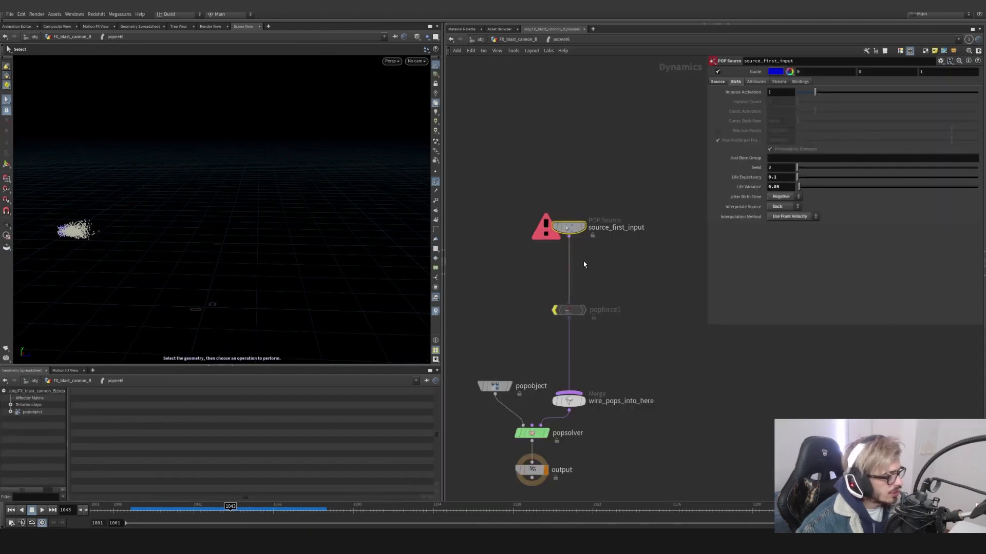
click(718, 82)
click(495, 386)
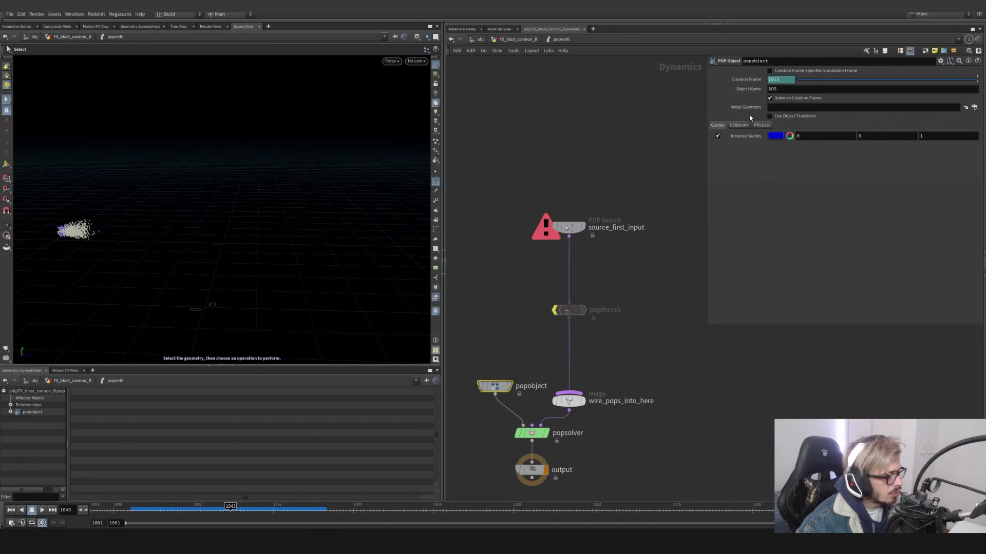
click(569, 227)
click(735, 82)
click(756, 82)
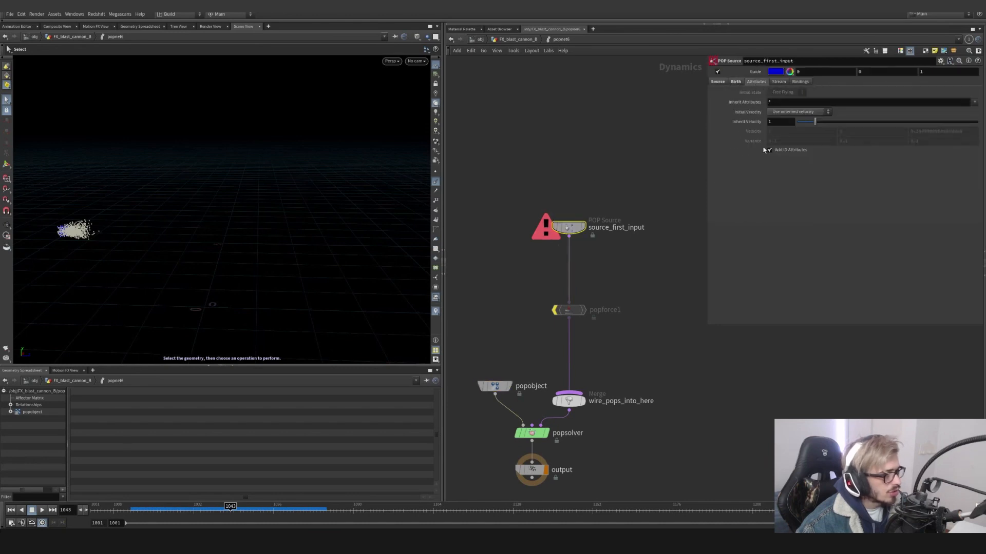
click(501, 38)
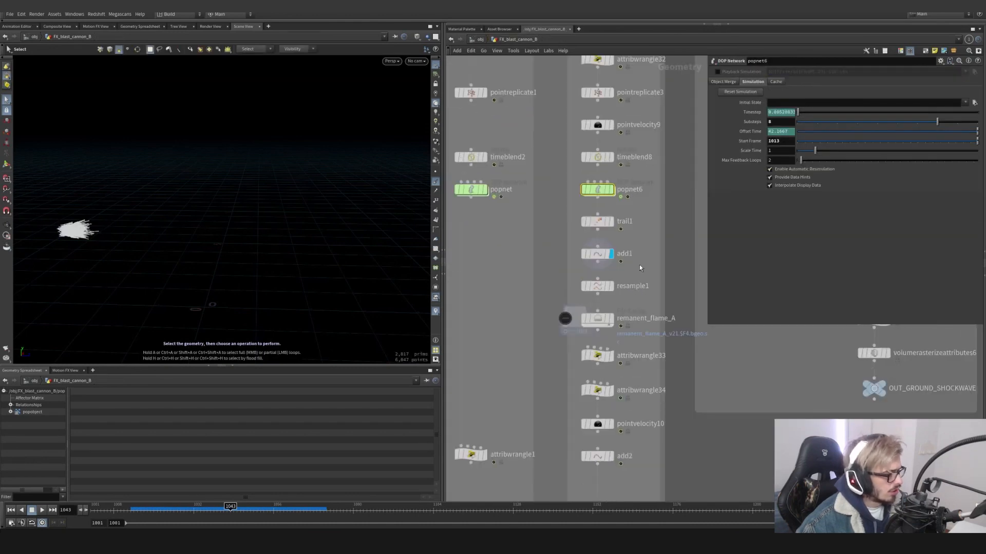
click(597, 254)
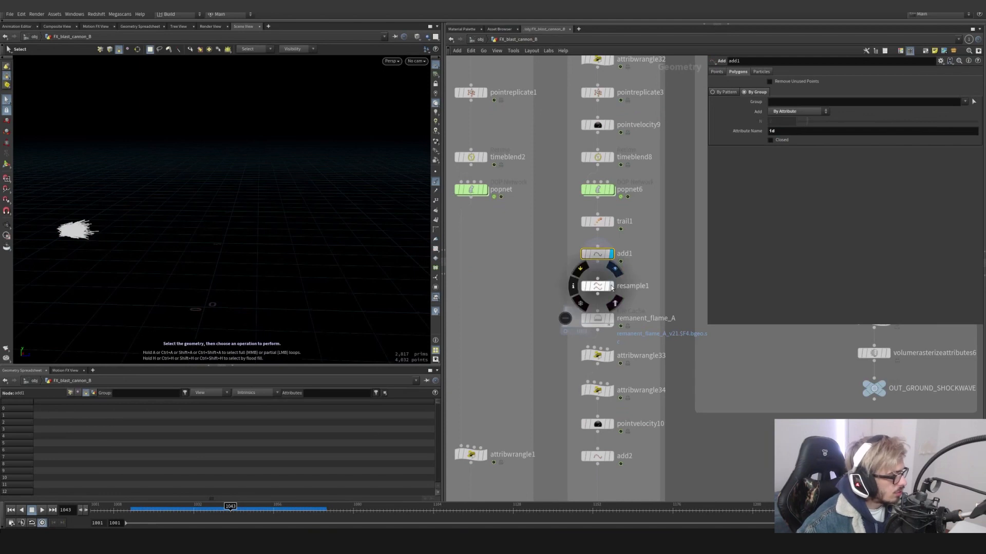
- Display resample1 and the remanent_flame_A file cache, and scrub the cached flame lines to frame 1058
click(597, 286)
click(597, 319)
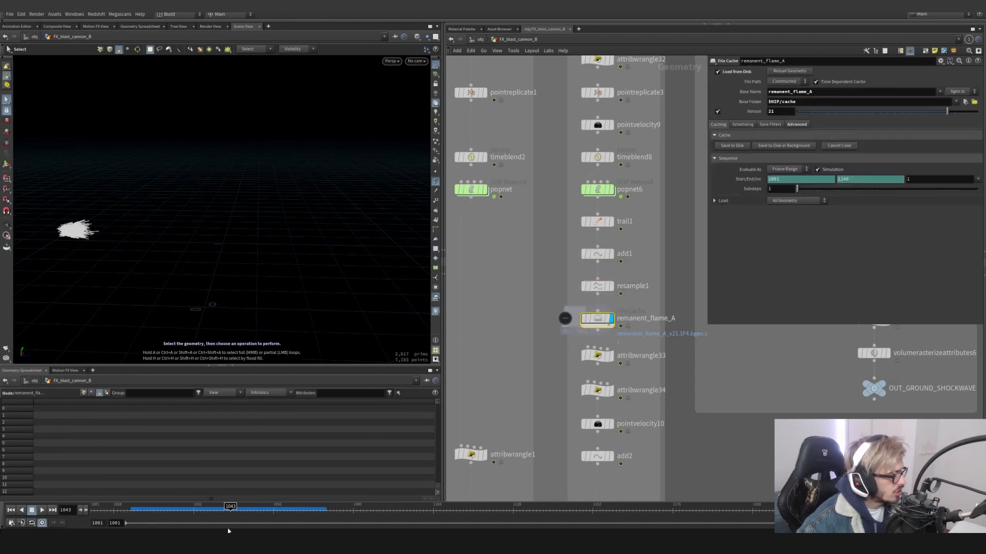
drag(229, 510, 281, 511)
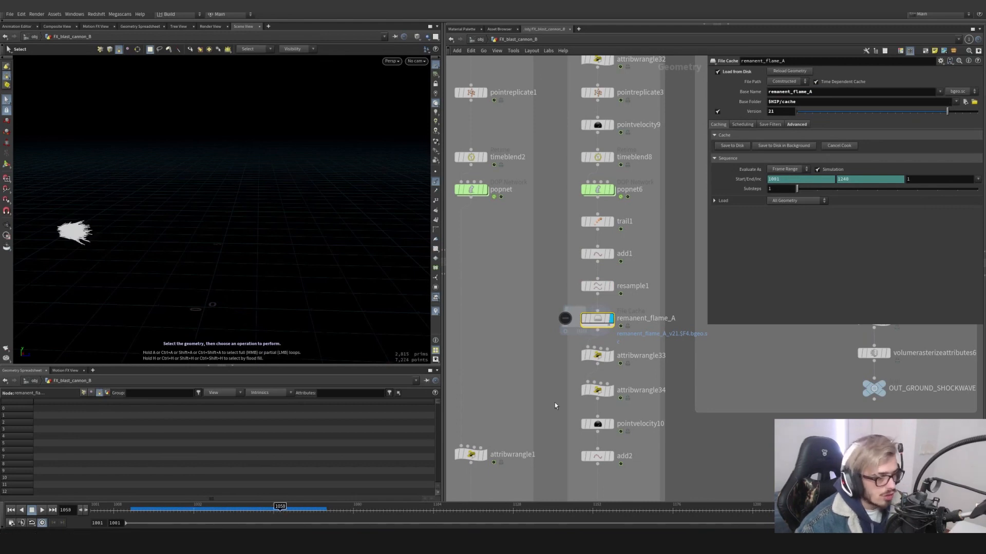
- Display attribwrangle33 below the flame cache, and review resample1's Maximum Segment Length setting
click(610, 356)
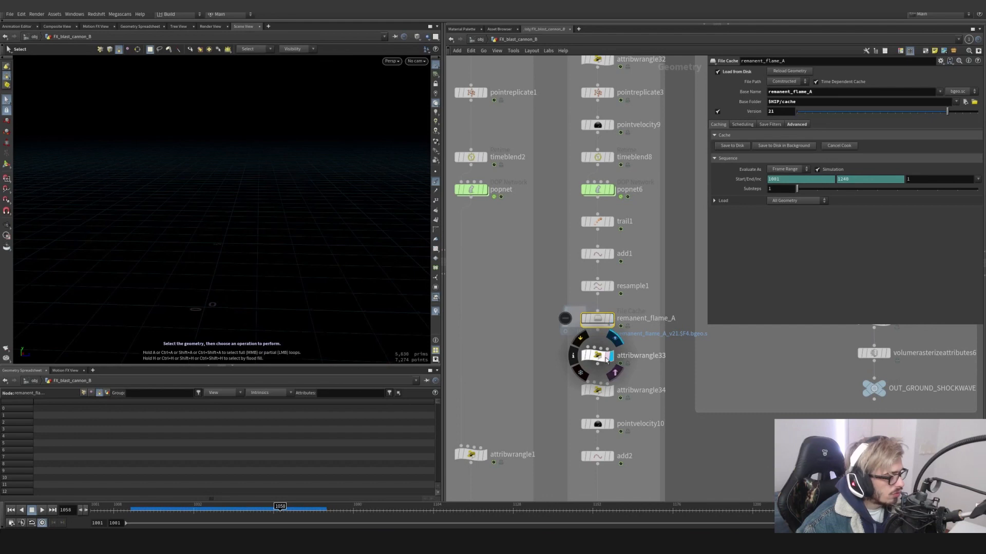
click(600, 357)
click(634, 288)
click(601, 285)
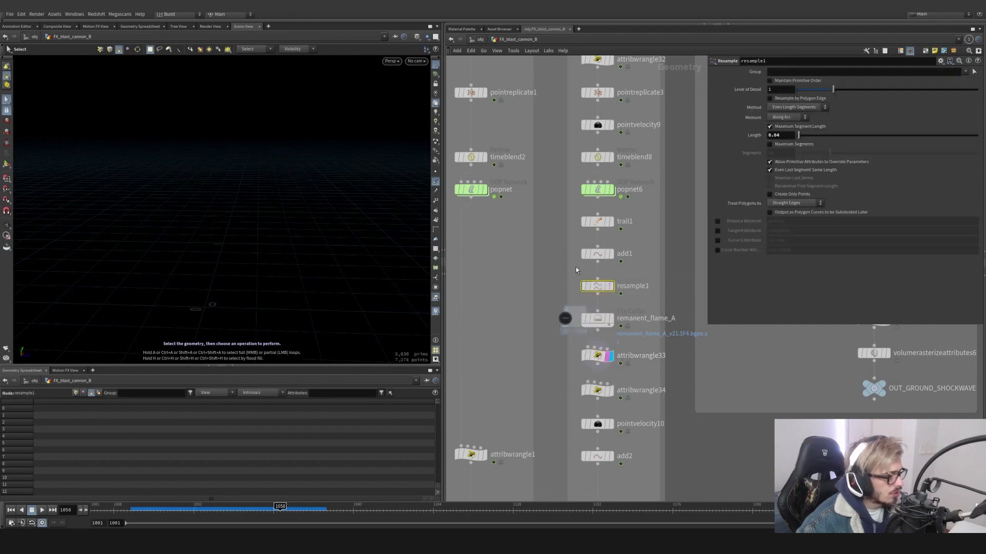
- Inspect attribwrangle33's output at frame 1023 with the geometry's points shown close up in the viewport
click(598, 357)
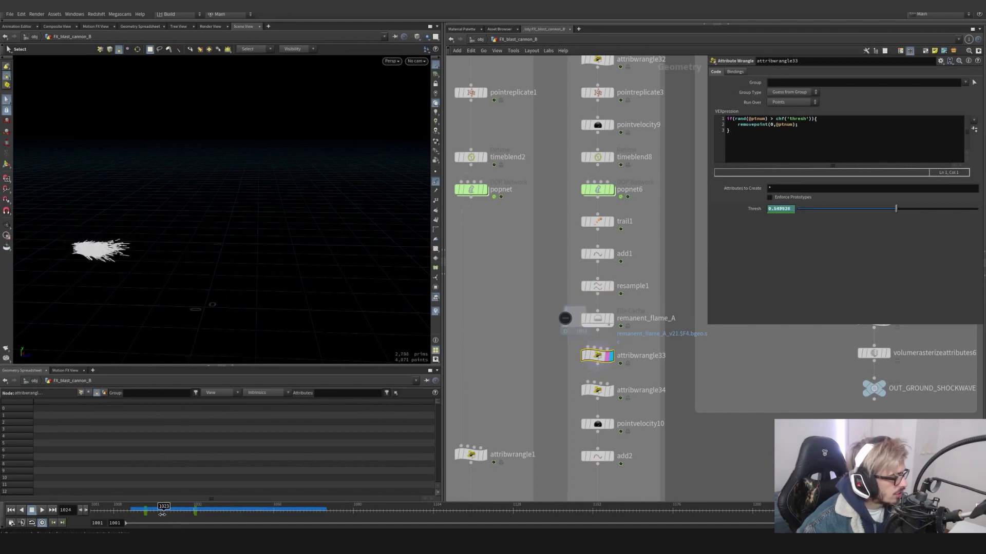
click(435, 182)
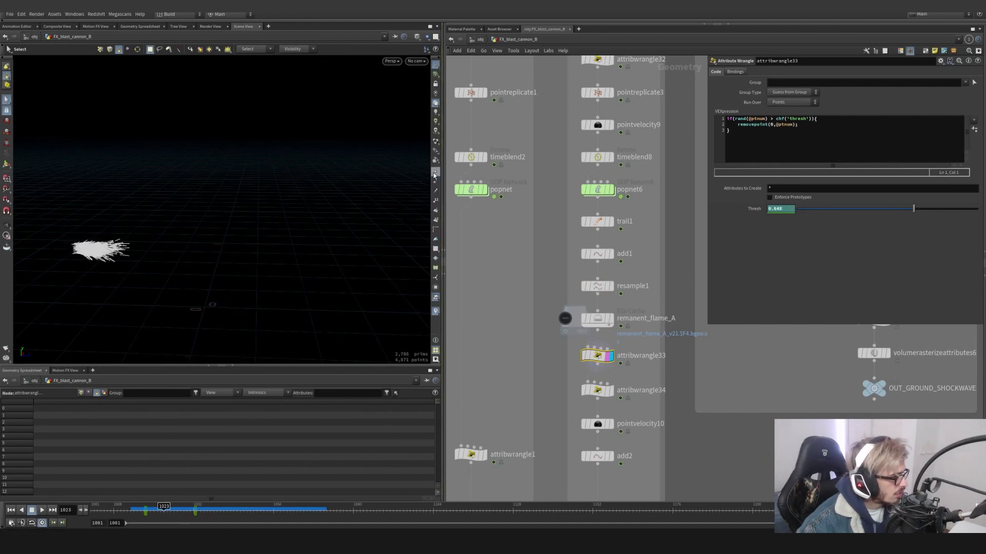
click(435, 172)
alt+scroll(106, 263, up, 3)
scroll(107, 264, up, 3)
key(s)
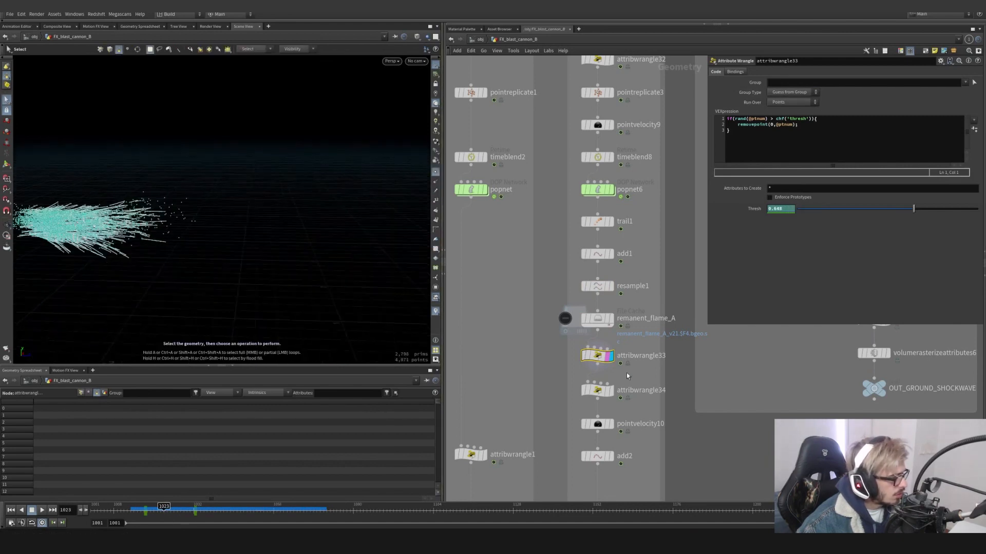
- Examine attribwrangle33's random point removal expression, and scrub to frame 1027 to see the effect of its animated Thresh value
click(751, 119)
key(ctrl+a)
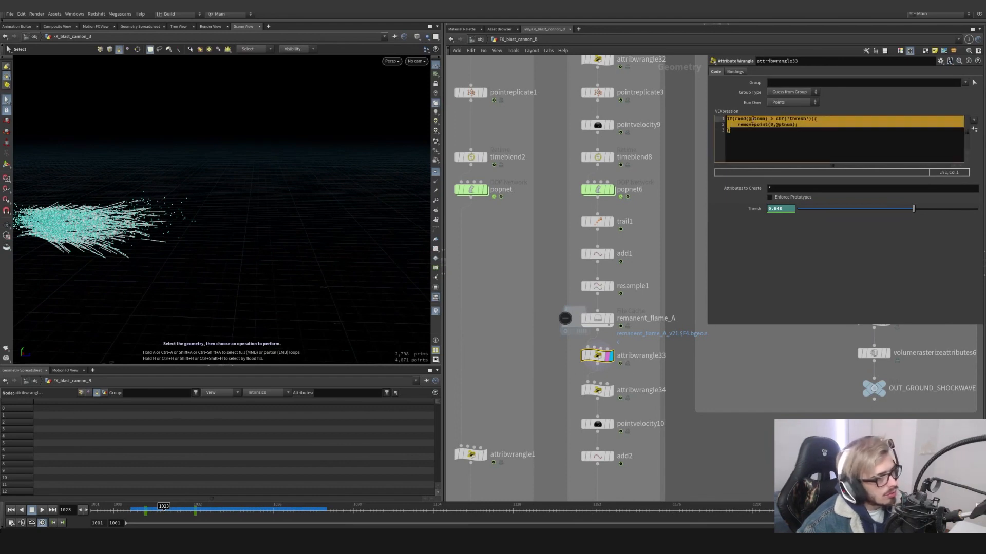
click(770, 119)
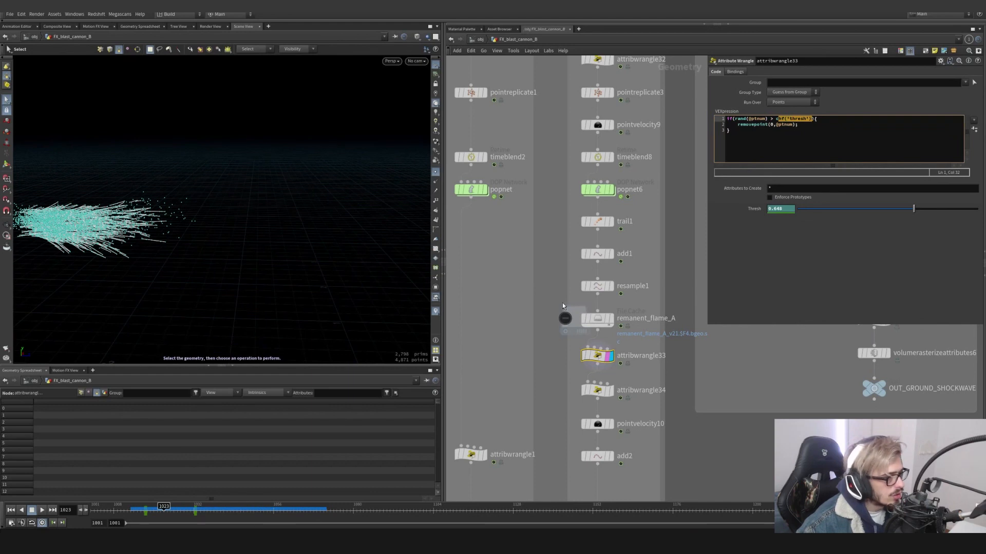
drag(149, 512, 177, 511)
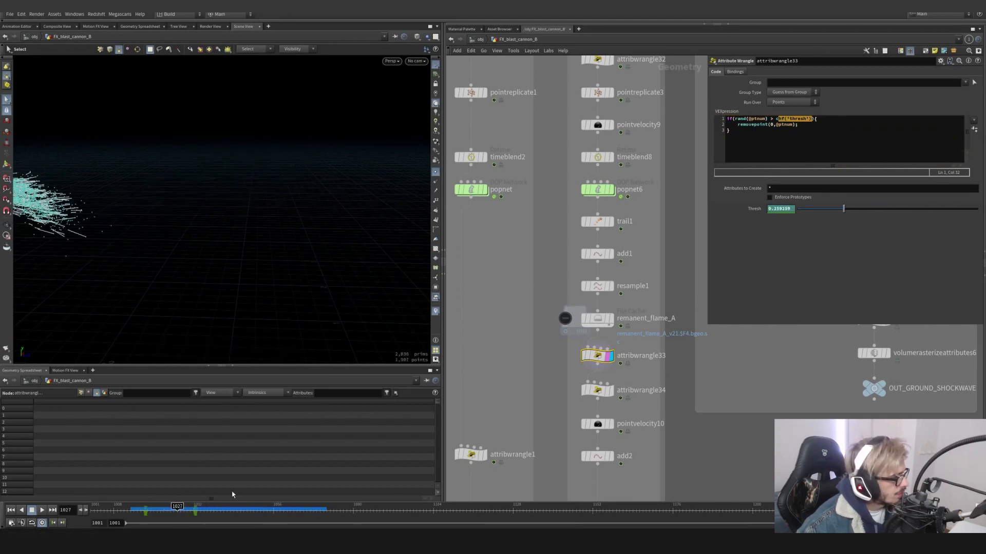
- Display attribwrangle34 and examine its expression driving density, burn, temperature and velocity by normalized age
click(611, 391)
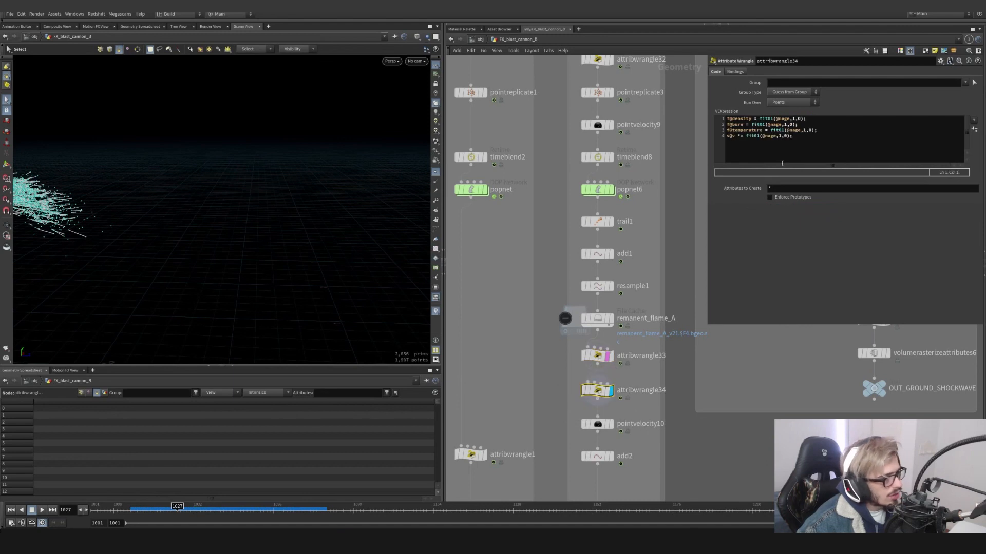
drag(801, 148, 717, 112)
middle_drag(489, 284, 714, 180)
middle_drag(614, 352, 441, 379)
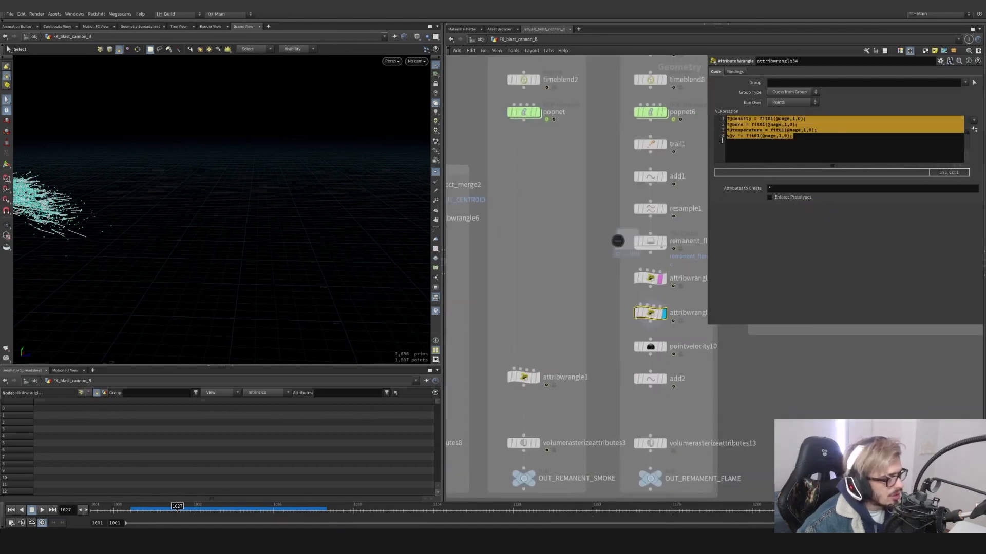
click(743, 119)
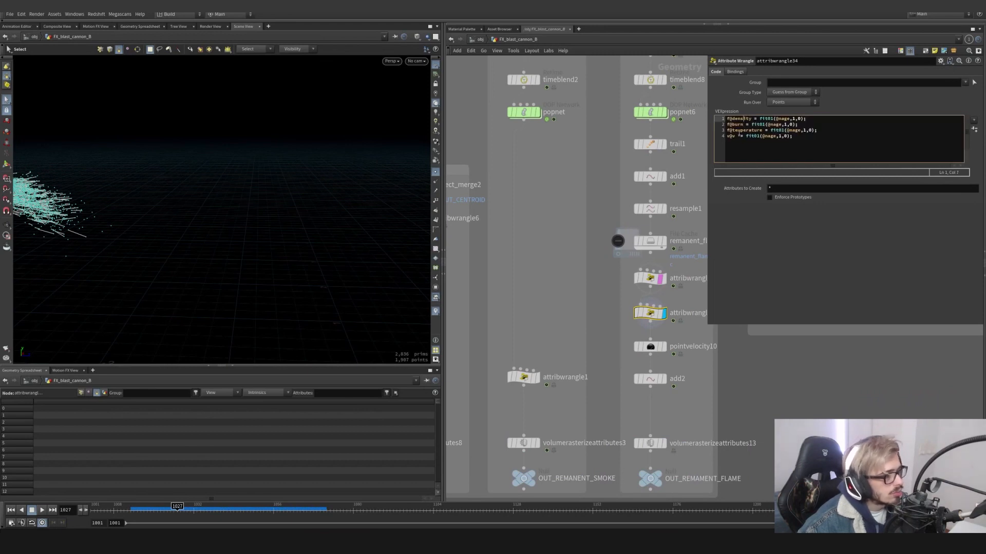
- Display pointvelocity10, review its curl noise settings, and show velocity trails instead of points in the viewport
middle_drag(687, 367, 656, 348)
click(619, 326)
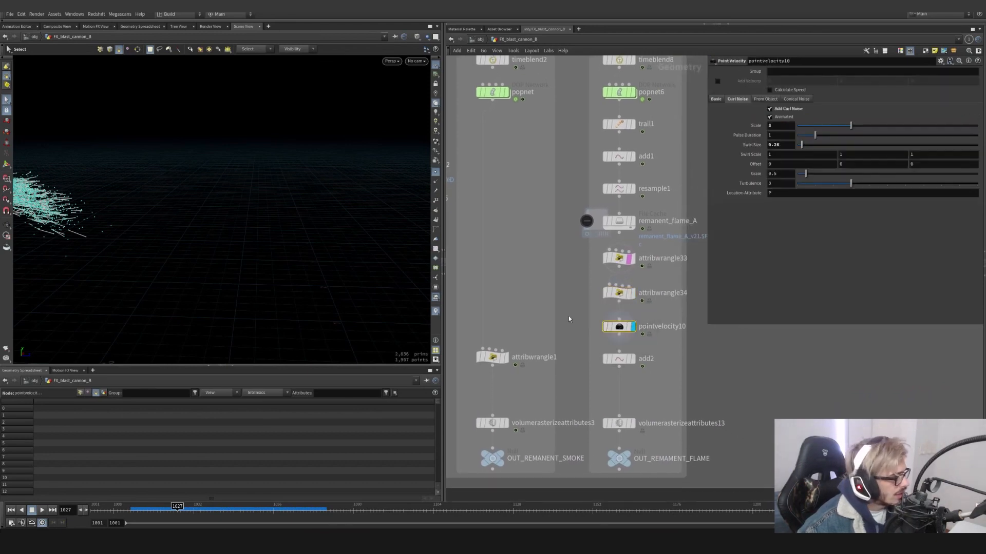
click(436, 192)
click(436, 172)
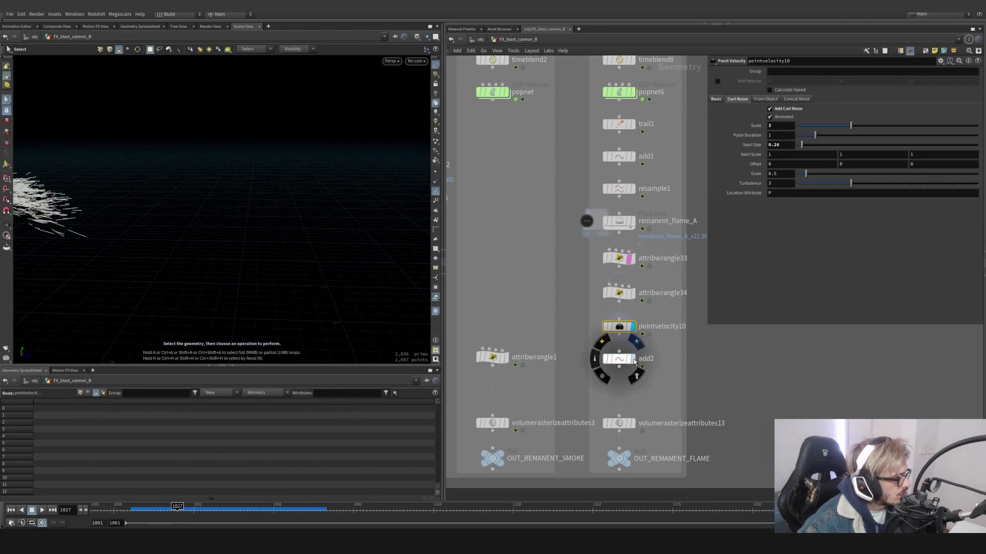
- Display add2 at frame 1022, and toggle its bypass to compare the kept points with the incoming lines
click(635, 373)
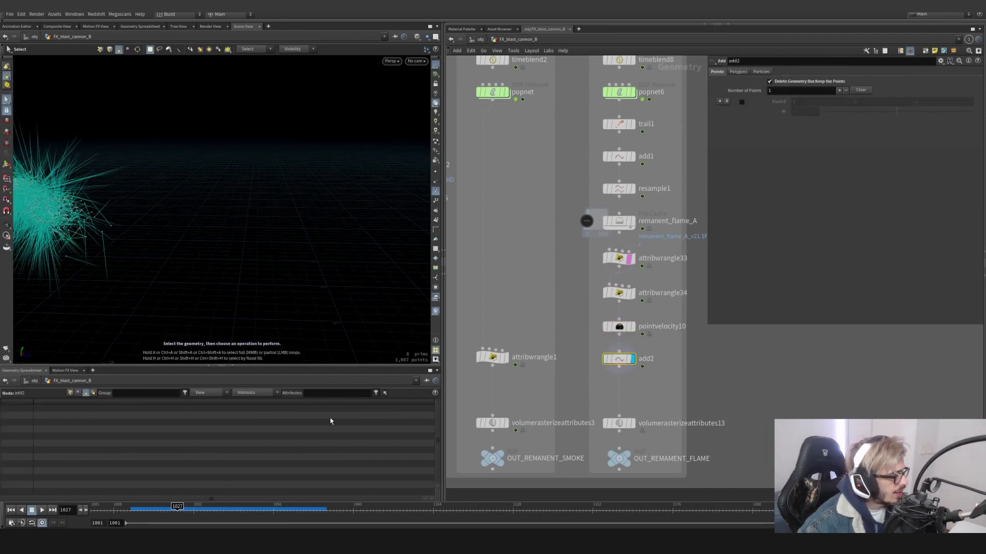
drag(181, 509, 158, 509)
mouse_move(606, 354)
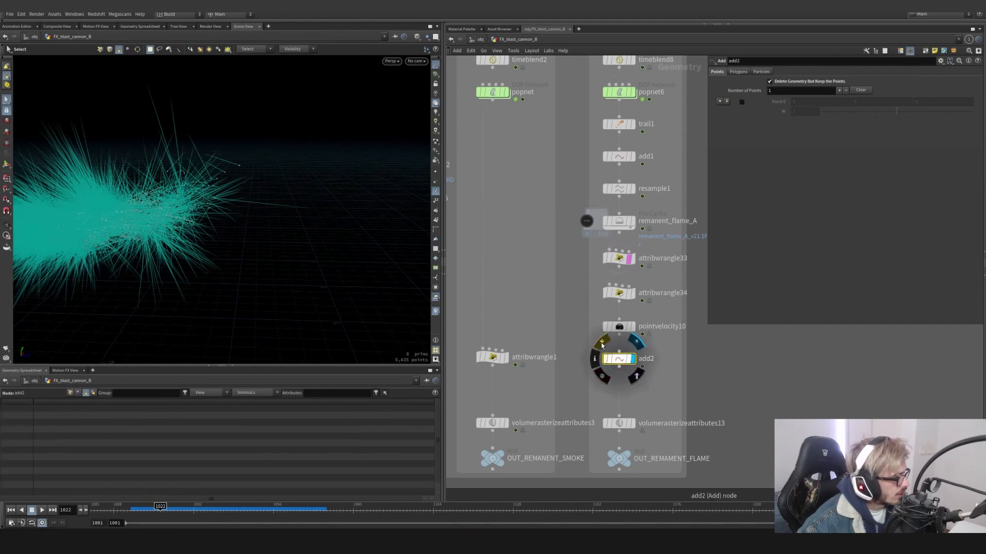
click(602, 311)
click(602, 313)
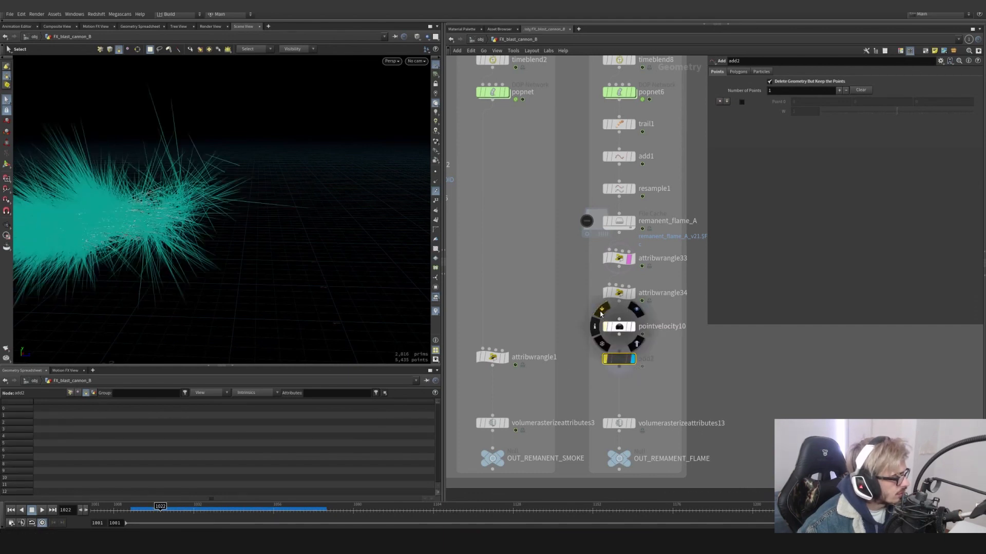
click(602, 313)
click(602, 313)
mouse_move(604, 345)
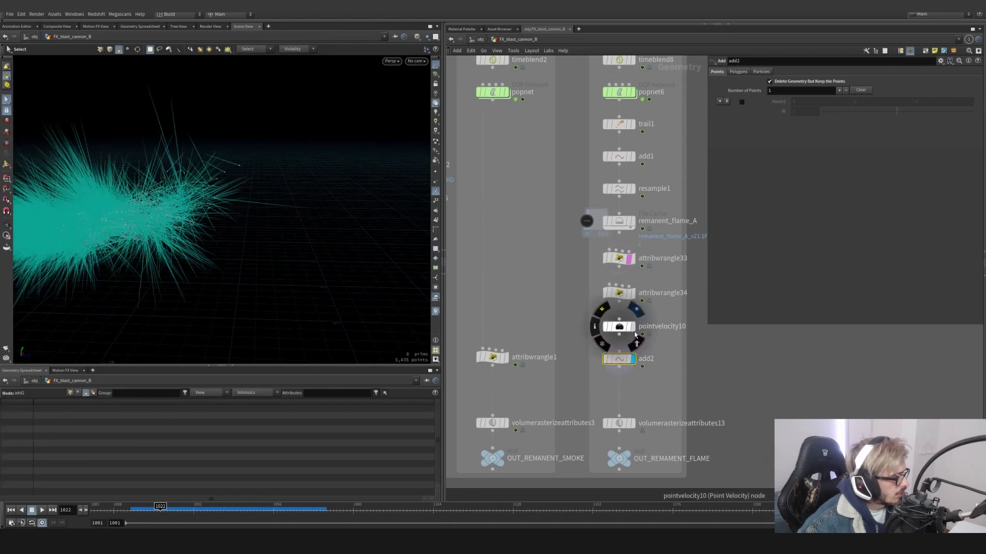
click(602, 312)
click(602, 313)
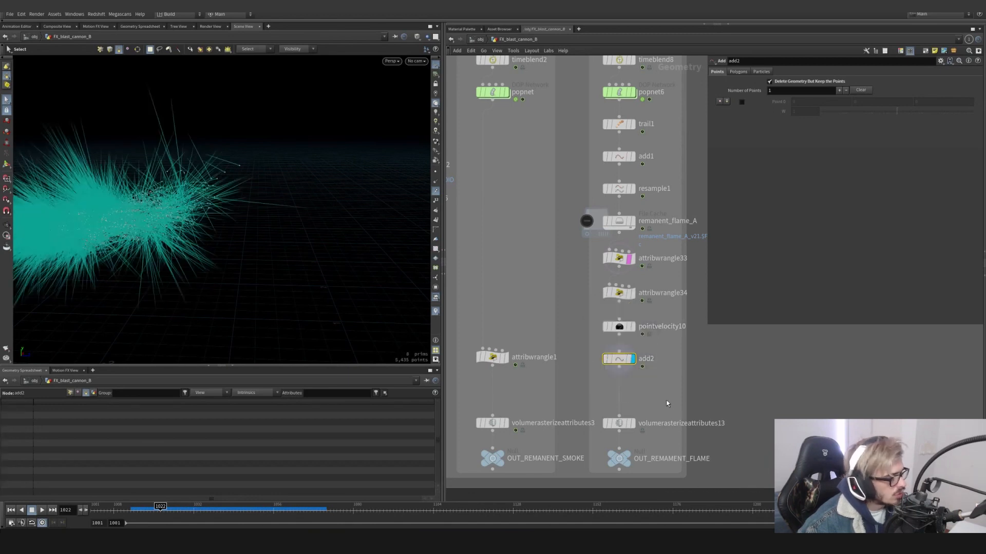
- Display volumerasterizeattributes13, review its attributes and velocity blur settings, and select the OUT_REMAMENT_FLAME null
middle_drag(667, 403, 644, 343)
click(610, 361)
click(593, 361)
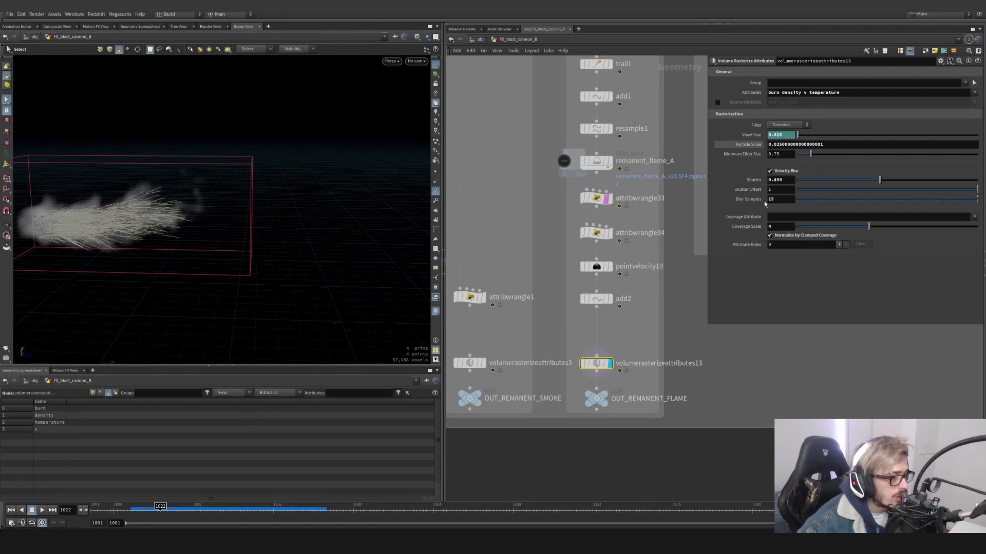
click(604, 397)
- Move to the circle1 and object_merge5 network, display object_merge5 with the OUT_CENTROID point, and display timeshift3 to review its frame setting
scroll(600, 400, down, 5)
mouse_move(660, 415)
middle_down()
mouse_move(611, 424)
mouse_move(669, 425)
middle_up()
middle_drag(704, 380, 634, 407)
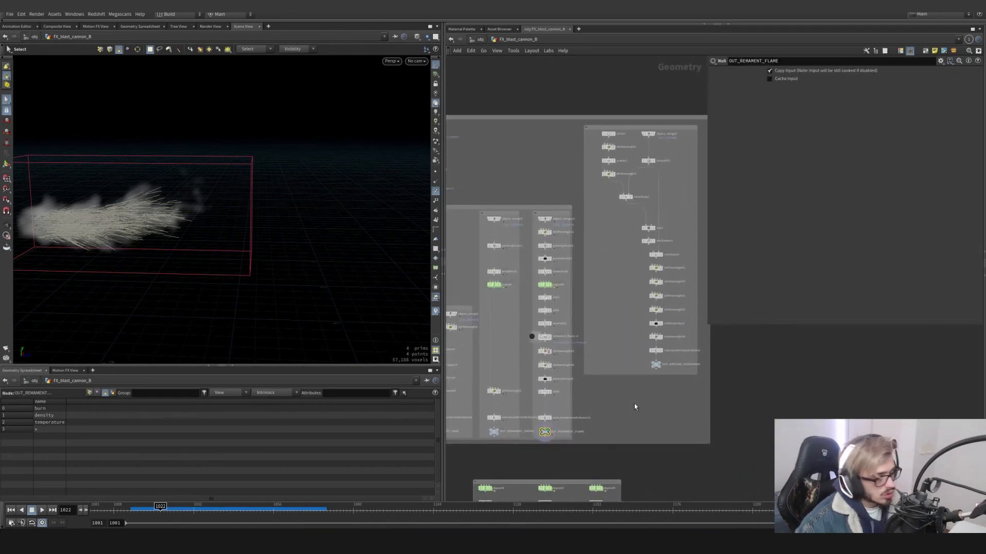
scroll(636, 339, up, 6)
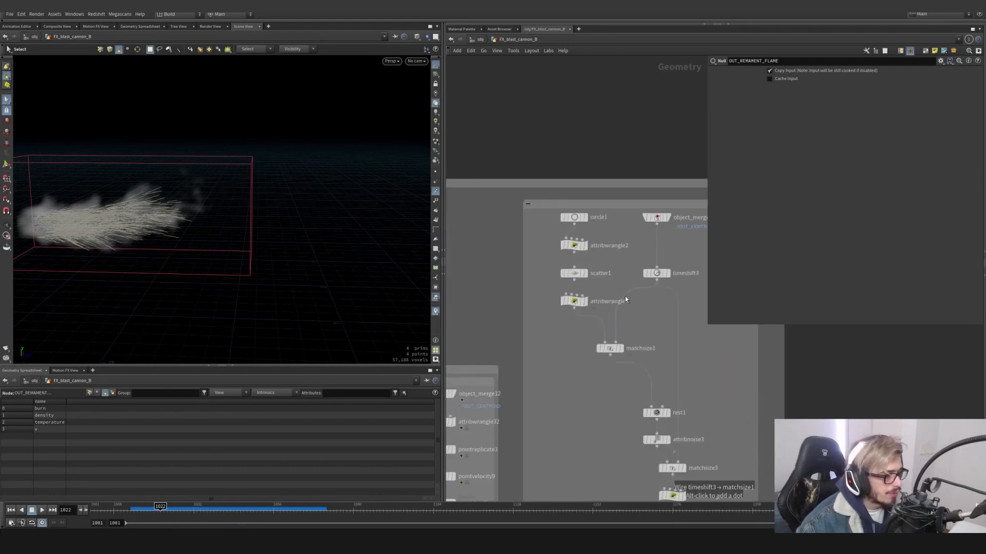
click(579, 215)
click(574, 215)
middle_drag(673, 216, 624, 225)
click(623, 224)
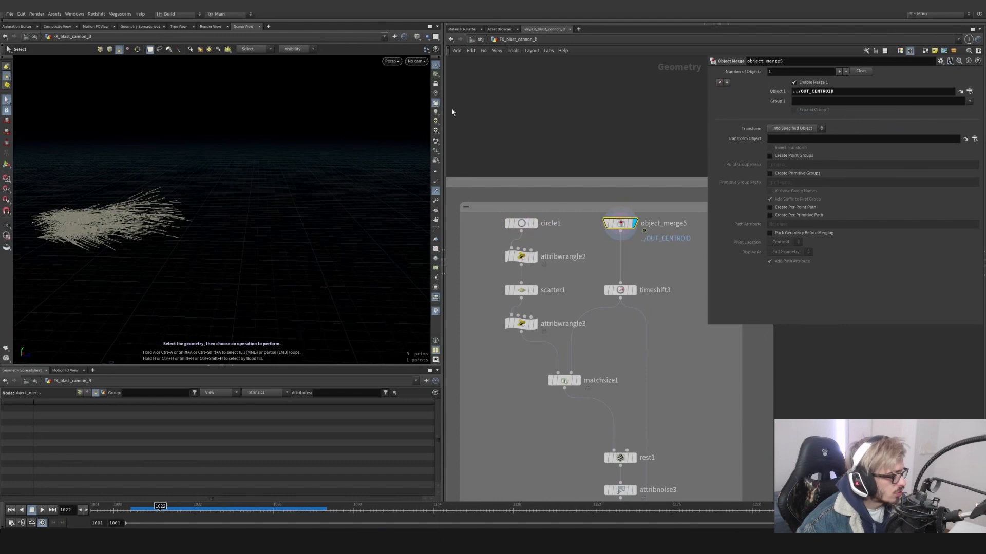
click(633, 223)
key(Escape)
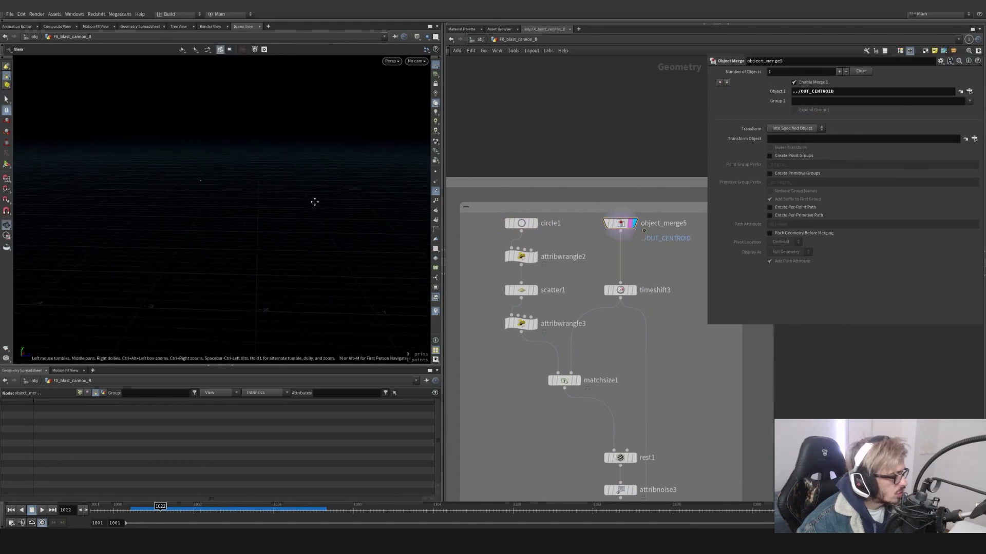
click(635, 291)
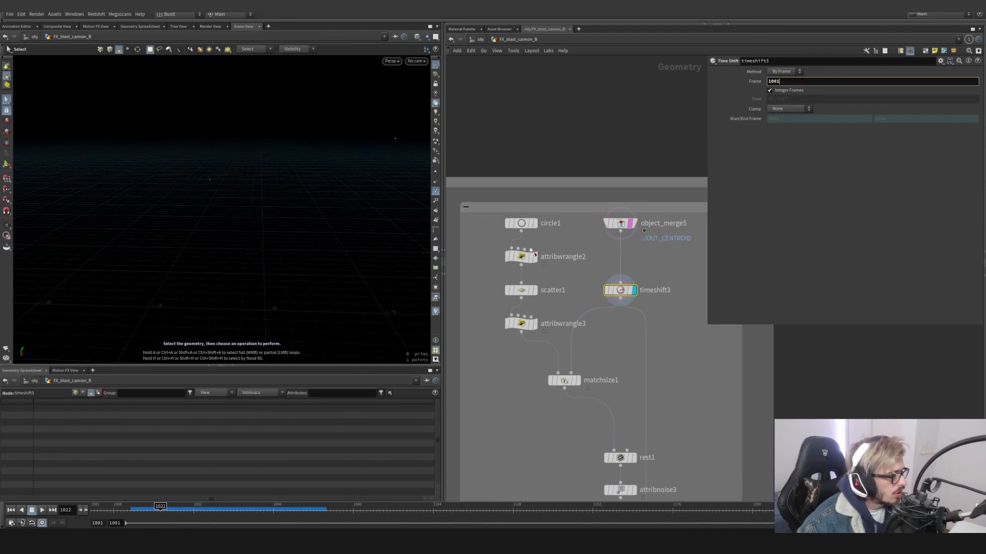
- Review circle1's settings, display attribwrangle2 with its normalized position velocity expression, and inspect the disc's edge up close
click(535, 256)
click(522, 257)
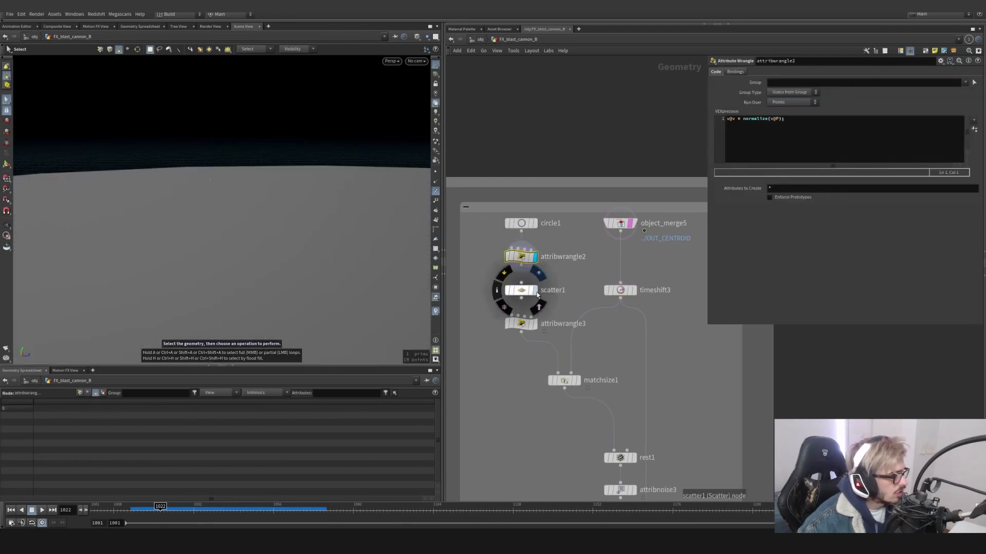
click(522, 224)
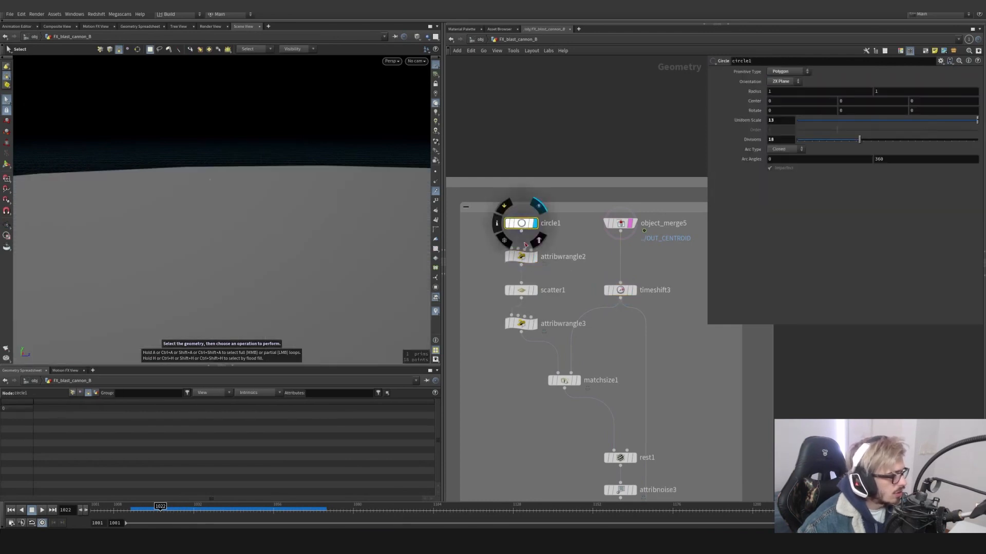
click(521, 256)
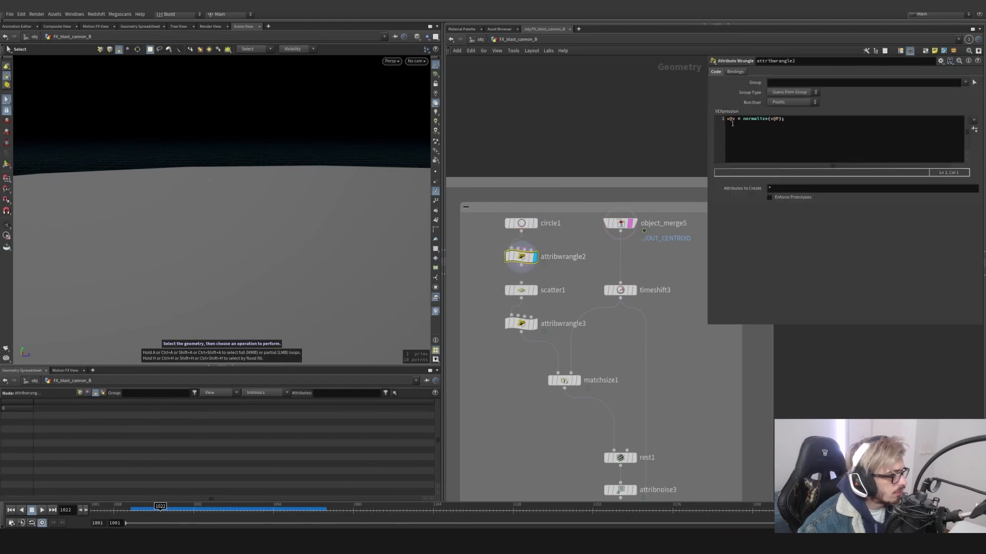
key(Escape)
drag(306, 198, 303, 257)
key(s)
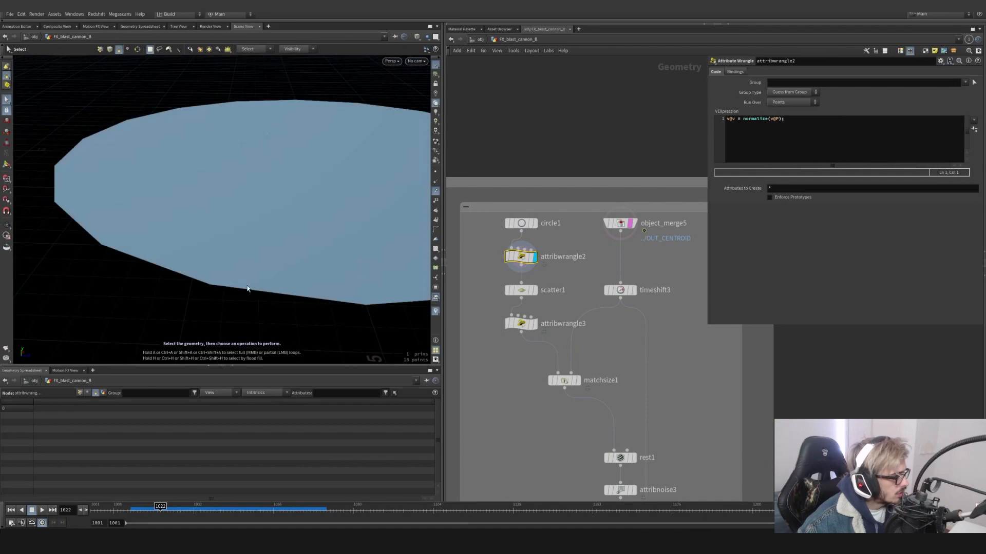
alt+scroll(210, 289, up, 6)
scroll(211, 270, down, 3)
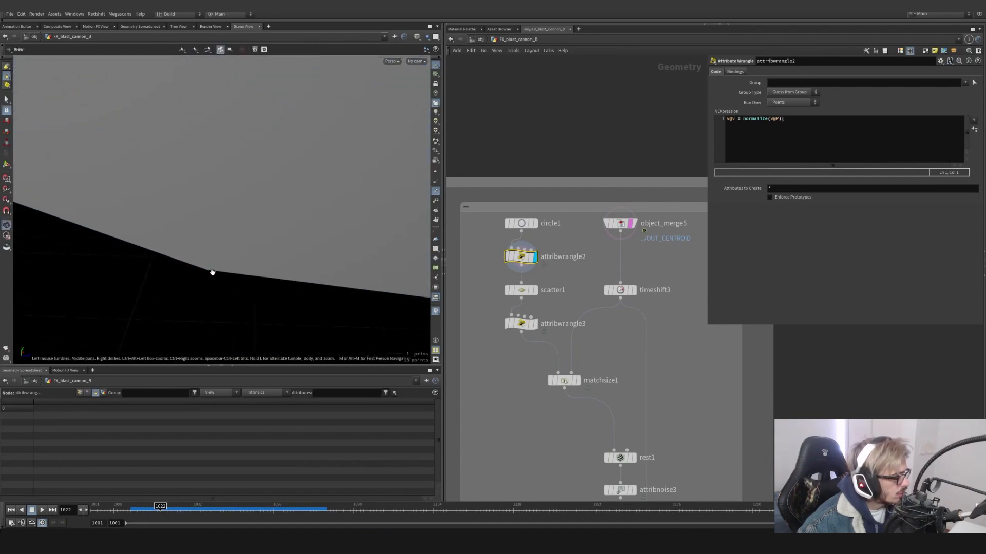
- Display scatter1 and attribwrangle3 in turn, and highlight attribwrangle3's v@v = normalize(v@P) line
click(534, 290)
alt+drag(399, 230, 328, 294)
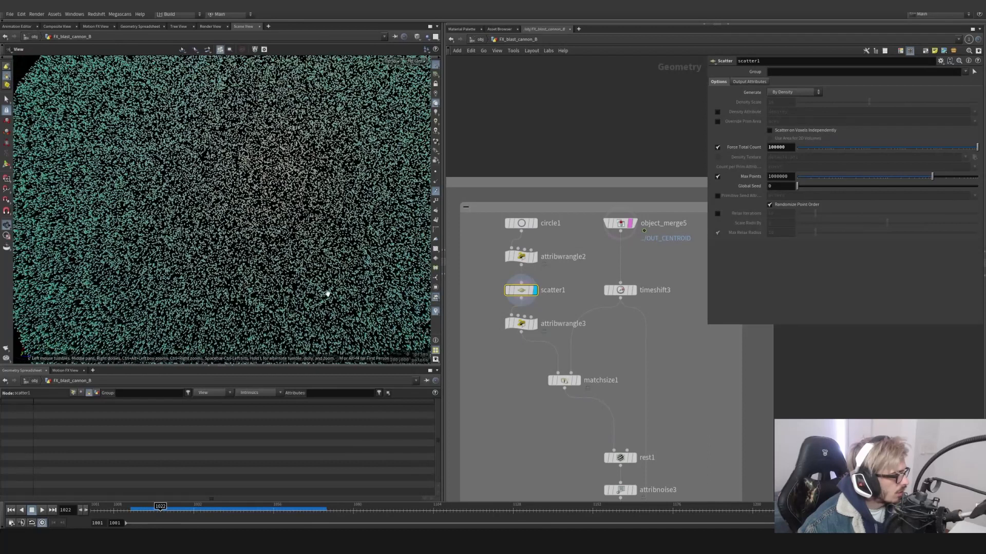
click(534, 324)
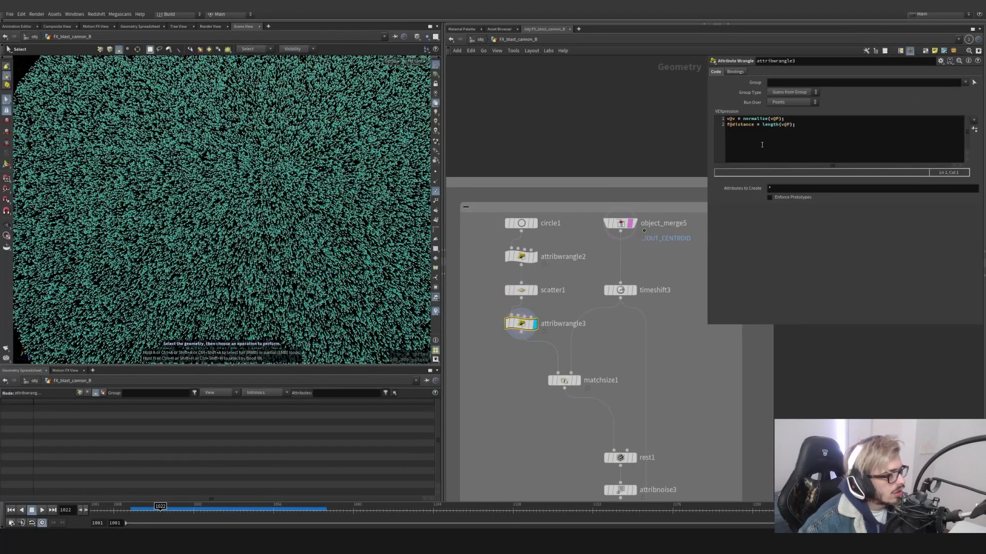
drag(784, 119, 726, 118)
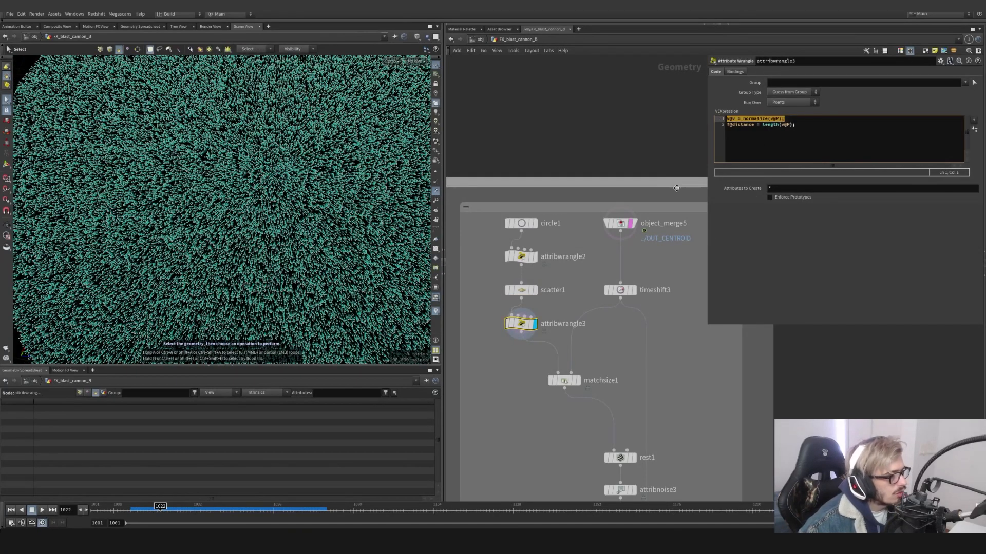
- Toggle attribwrangle2's bypass while comparing scatter1 with attribwrangle3, and delete attribwrangle2 from between circle1 and scatter1
click(521, 291)
click(536, 290)
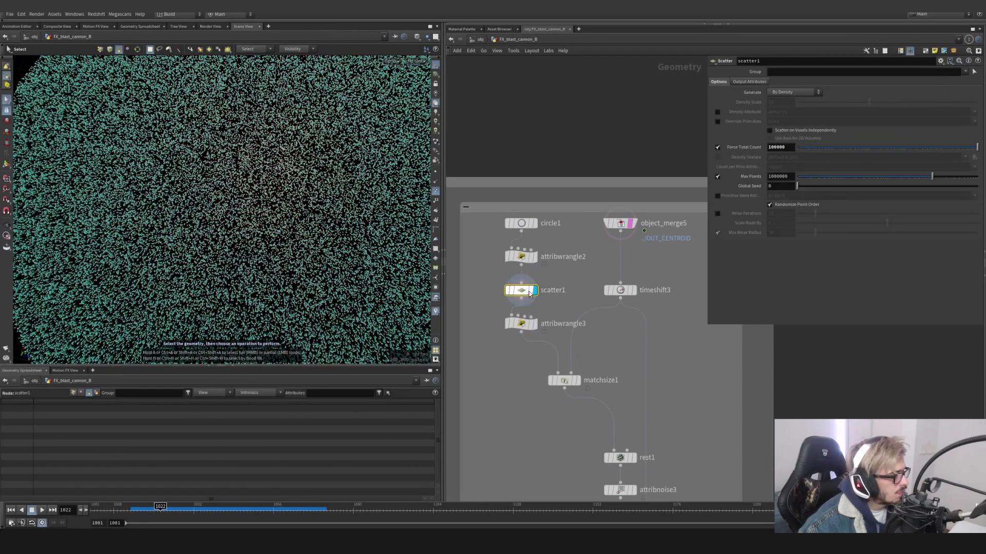
click(512, 255)
click(504, 239)
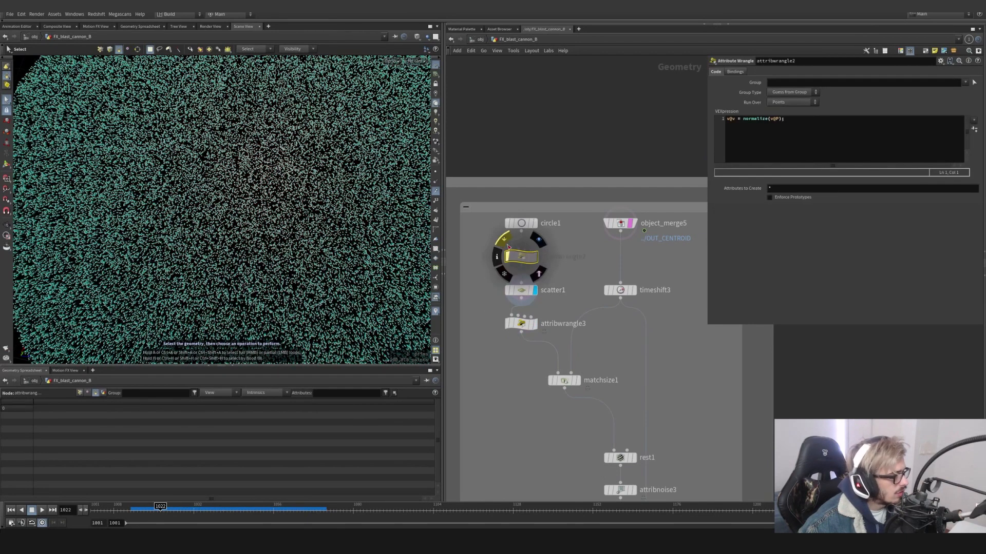
click(536, 323)
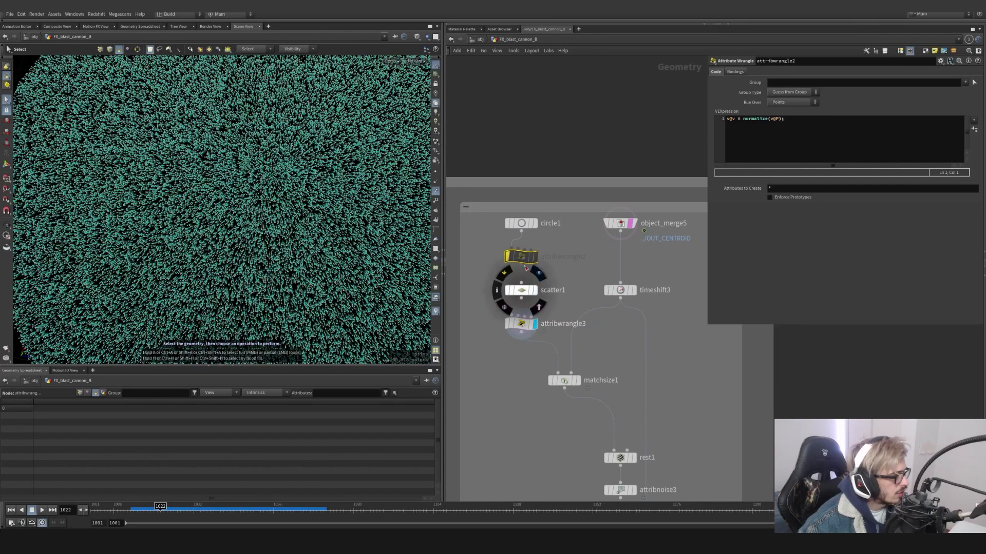
click(504, 242)
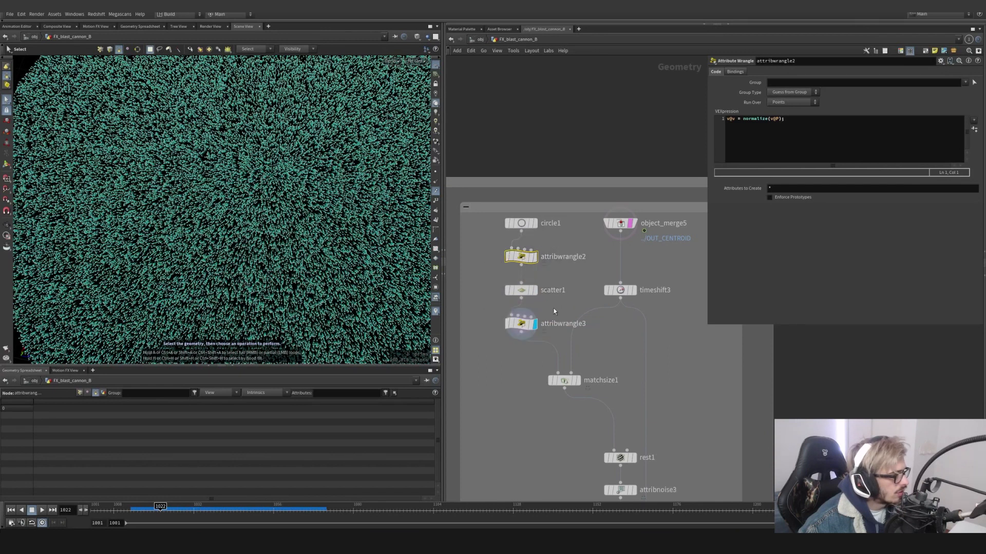
key(Delete)
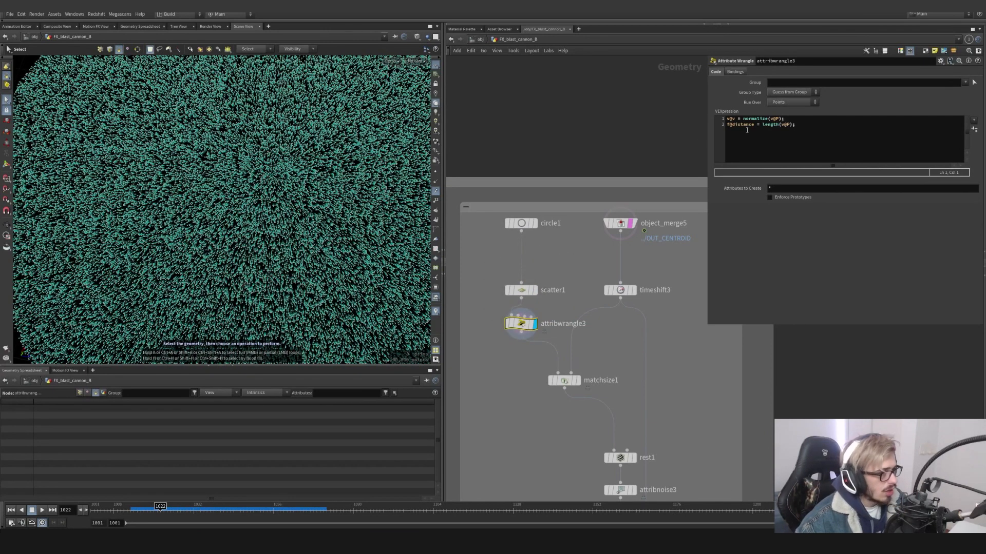
- Examine attribwrangle3's f@distance = length(v@P) line and view the whole scattered disc from above
click(799, 124)
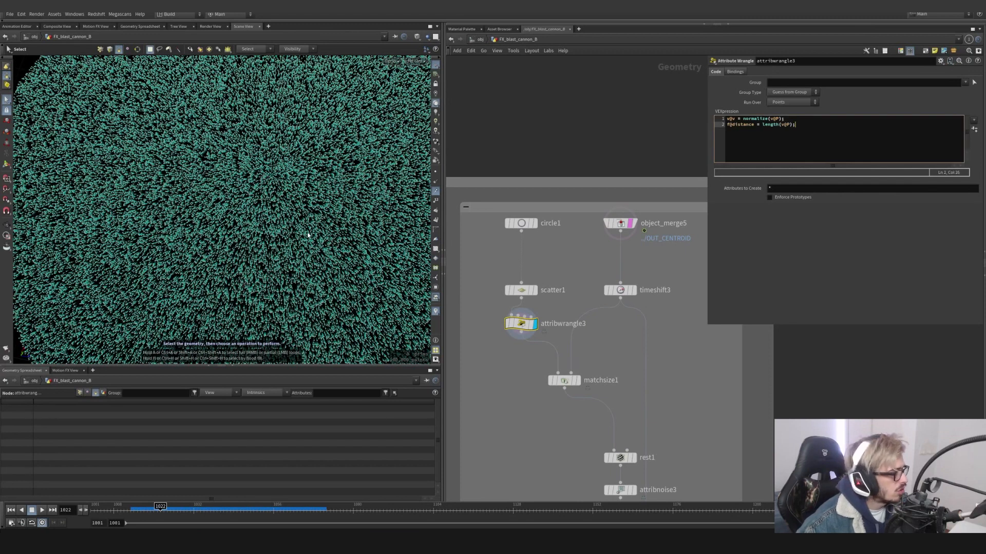
key(Escape)
drag(306, 229, 275, 173)
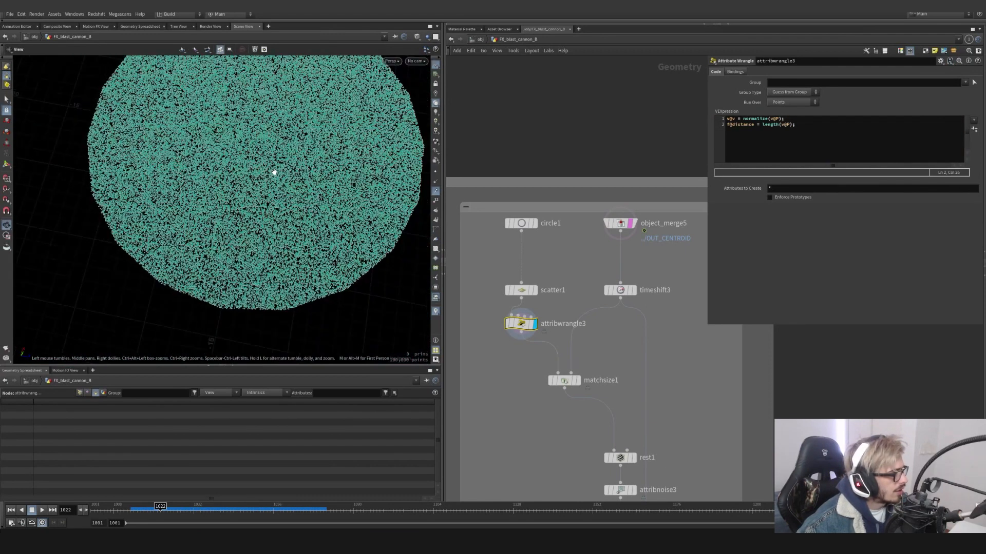
key(s)
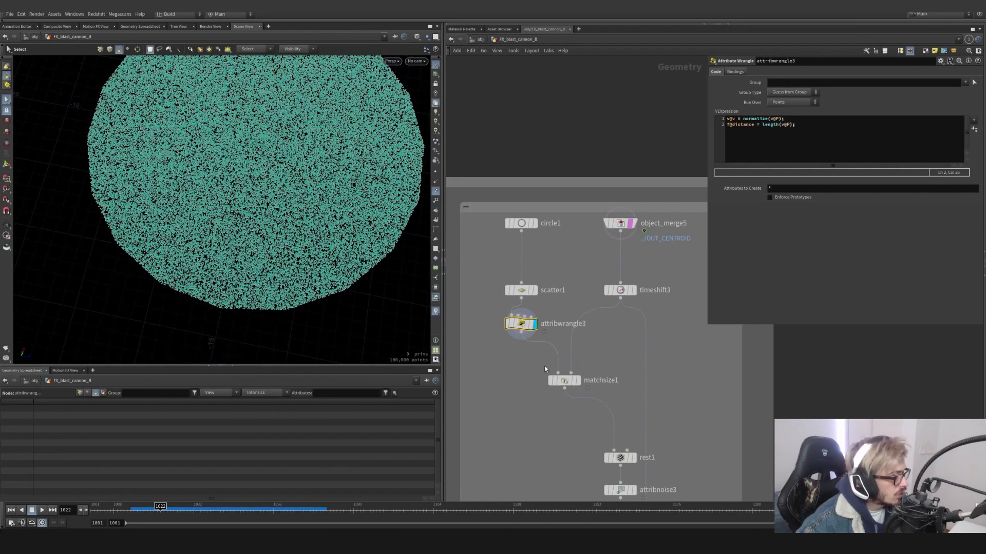
- Display and template timeshift3, display matchsize1 to review its centering options, and scrub to frame 1037 to check the disc's position
click(636, 294)
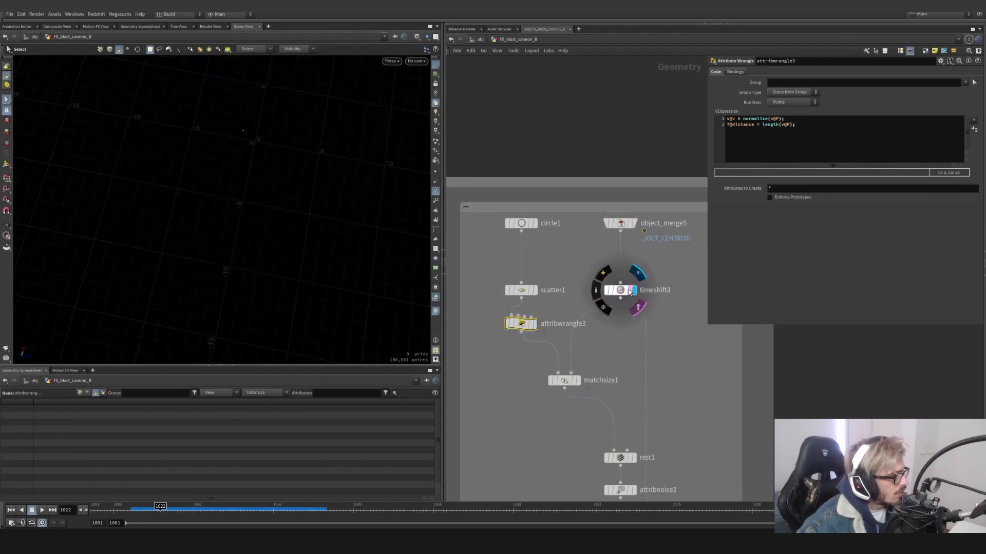
alt+drag(297, 201, 288, 132)
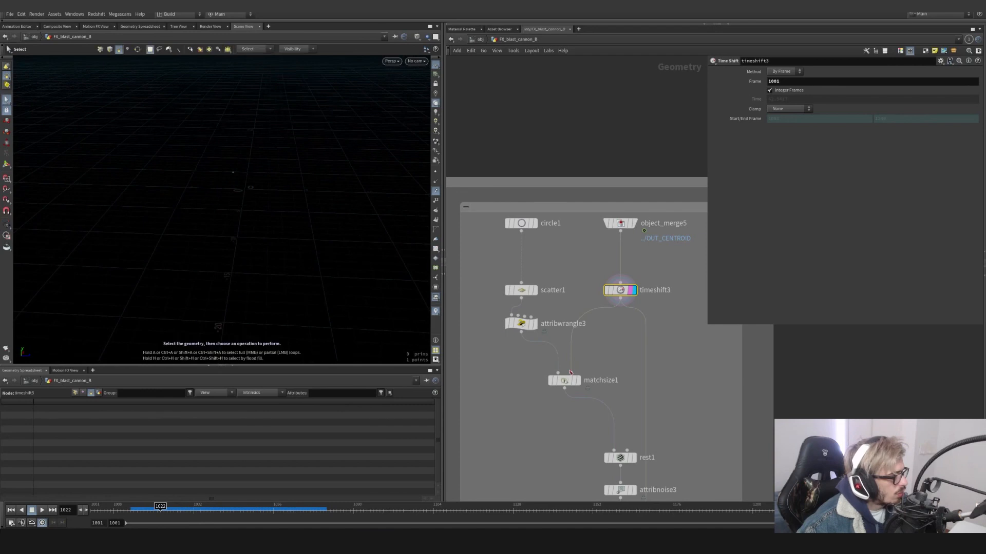
mouse_move(564, 380)
click(581, 364)
click(564, 382)
mouse_move(179, 511)
mouse_down()
mouse_move(218, 511)
mouse_move(92, 503)
mouse_move(264, 510)
mouse_move(181, 510)
mouse_move(211, 511)
mouse_up()
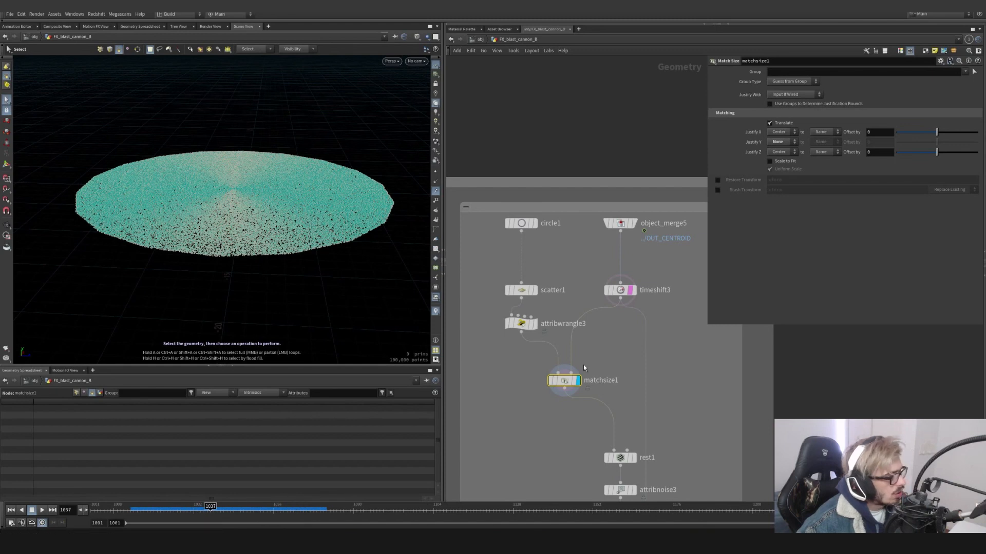
- Bypass timeshift3 and scrub to frame 1024 to see how the disc follows the moving centroid
middle_drag(587, 357, 585, 309)
click(618, 241)
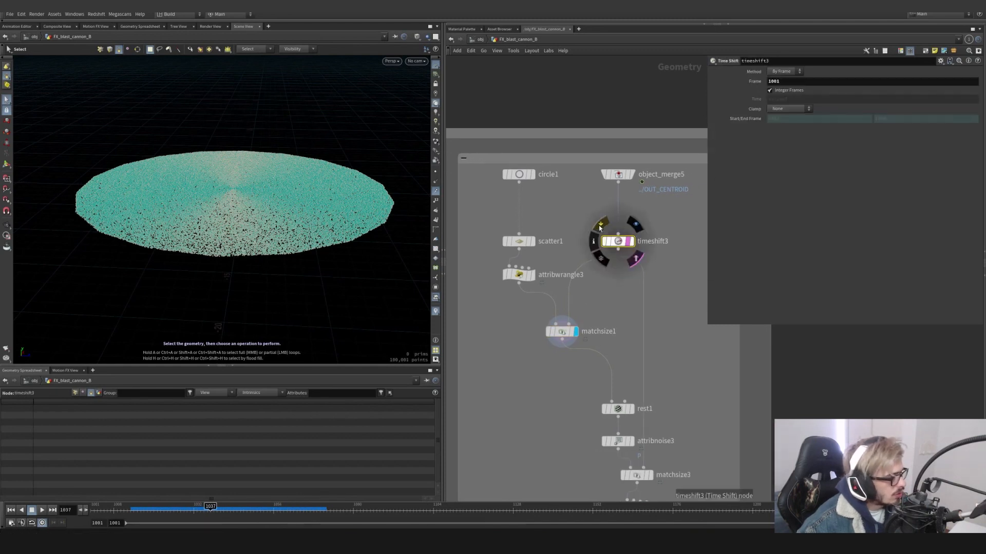
click(599, 226)
mouse_move(136, 514)
mouse_down()
mouse_move(202, 514)
mouse_move(139, 516)
mouse_move(198, 514)
mouse_move(167, 514)
mouse_up()
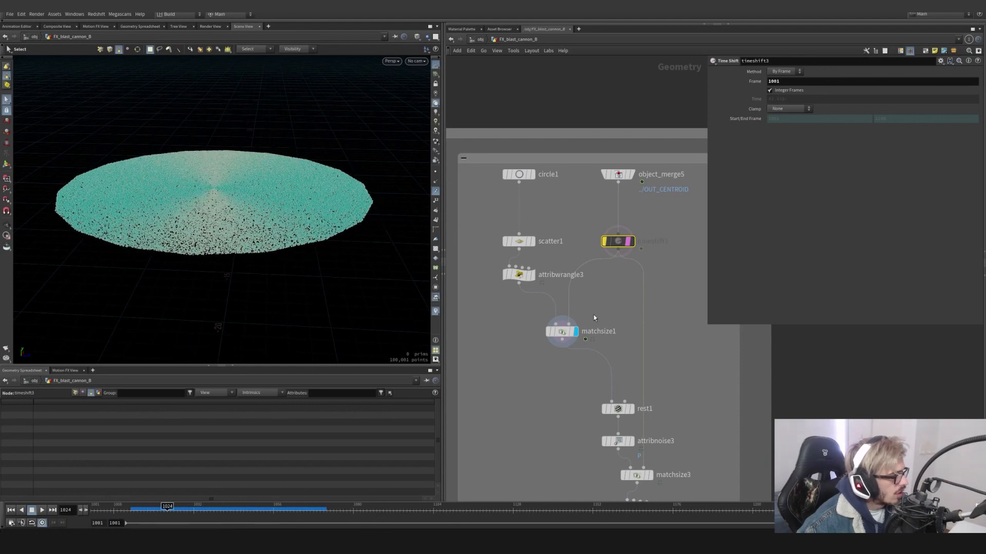
- Try Justify Y set to Center on matchsize1, inspect the disc's height from the side, and restore Justify Y to None
click(562, 331)
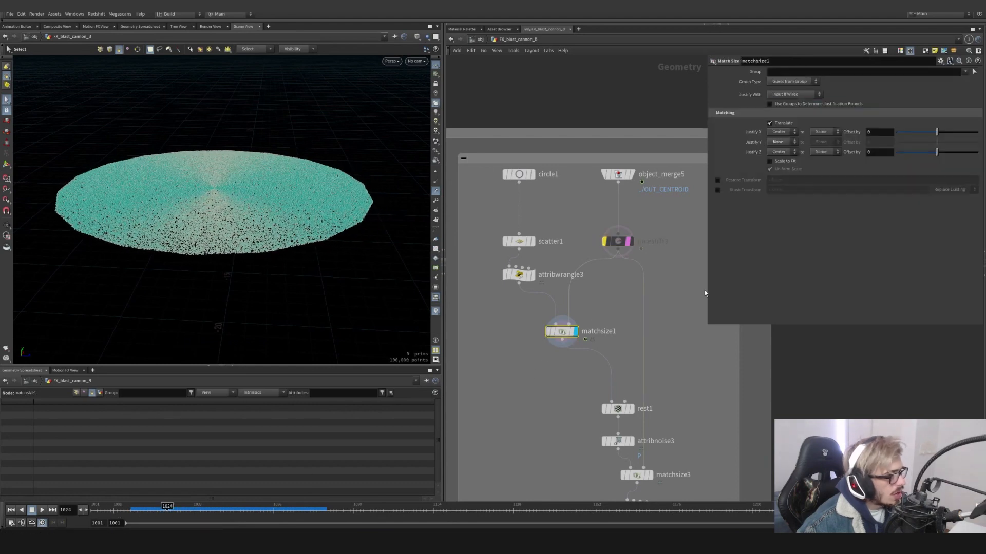
click(778, 142)
click(778, 167)
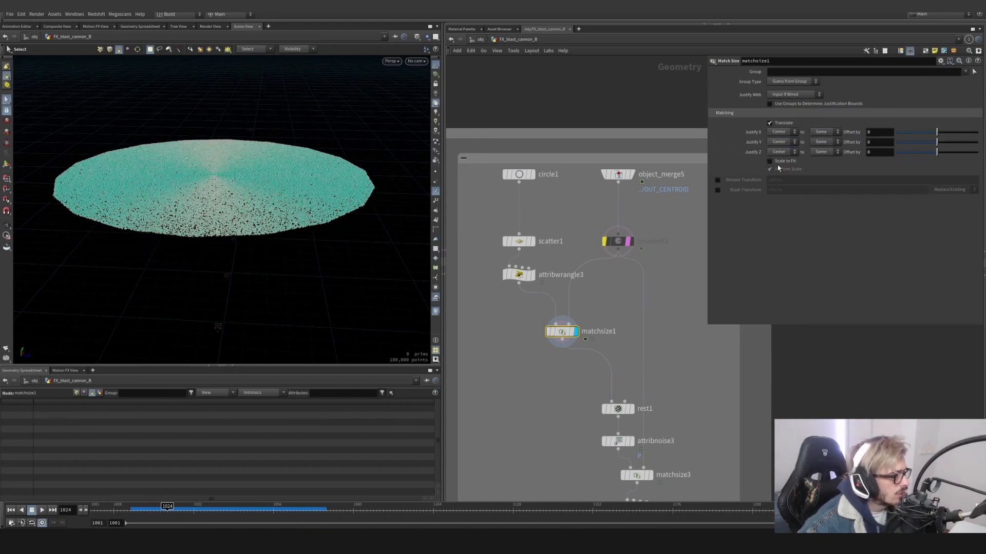
key(Escape)
drag(211, 306, 67, 273)
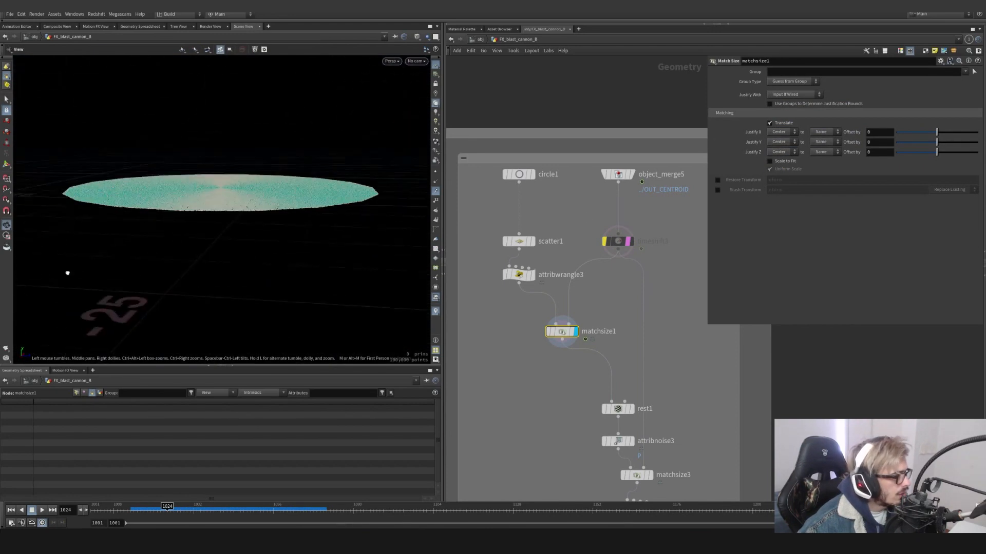
key(s)
click(779, 142)
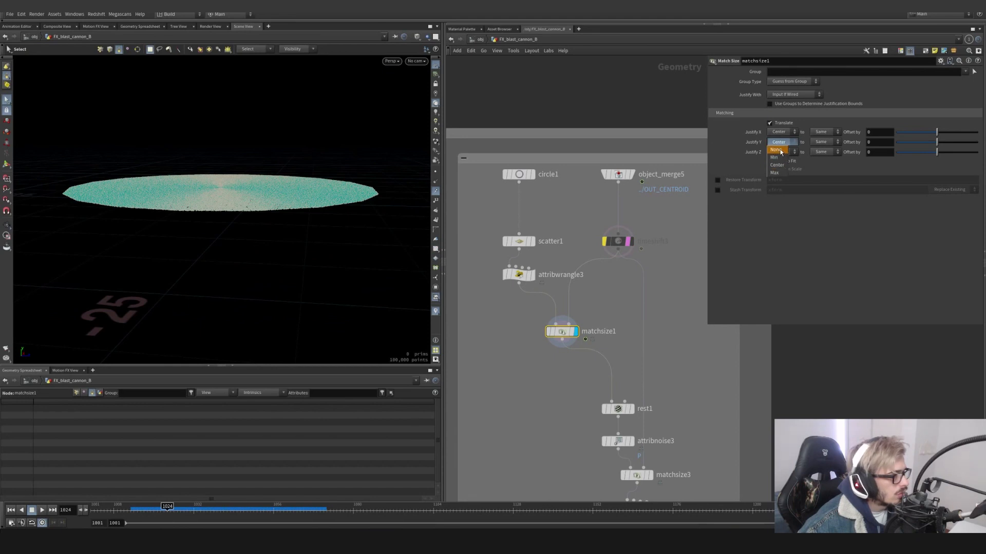
click(781, 152)
- Display rest1, open its rest position settings, and turn off timeshift3's bypass
middle_drag(547, 235, 530, 185)
click(617, 360)
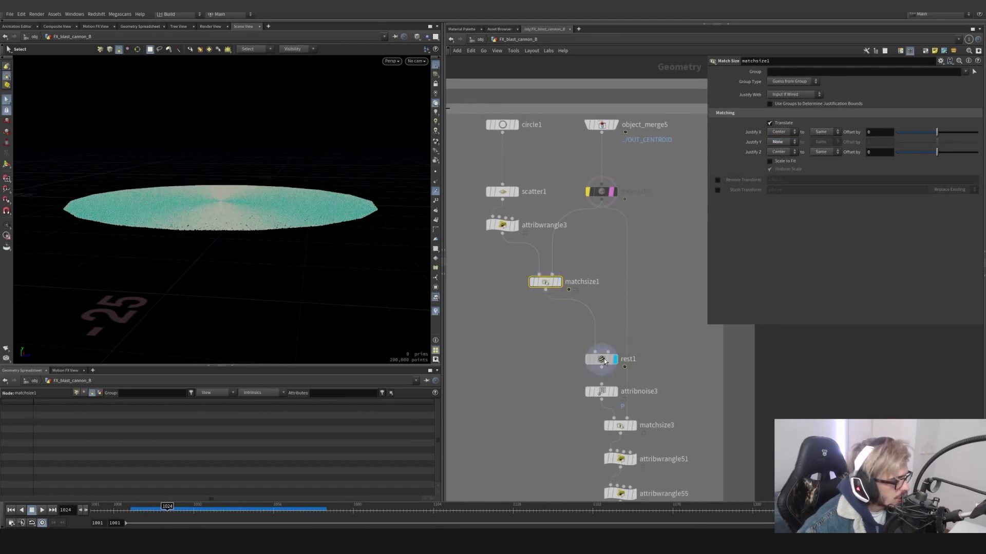
click(602, 359)
click(588, 191)
drag(666, 290, 560, 370)
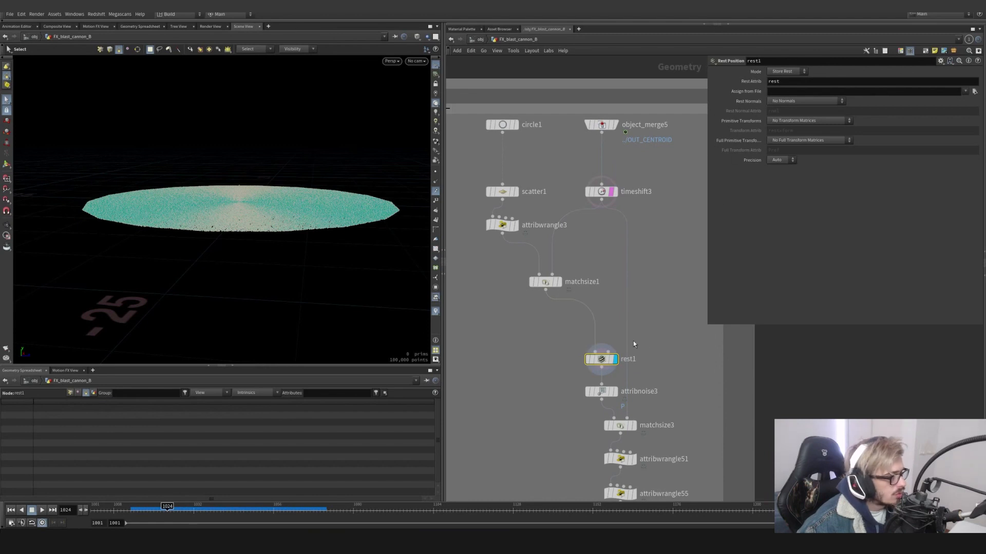
- Frame rest1's disc in the viewport and list its point attributes in the Geometry Spreadsheet to check the rest values
alt+drag(313, 236, 349, 260)
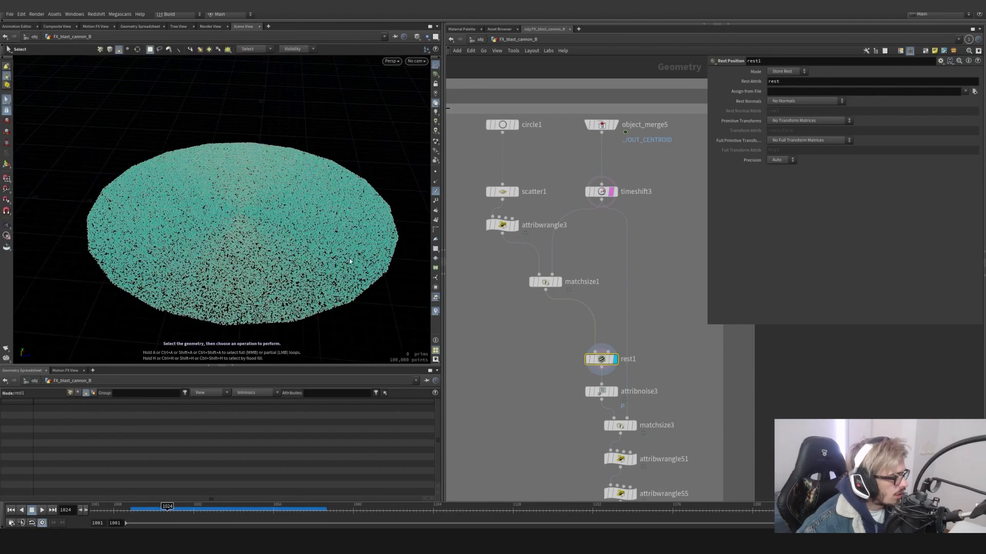
key(space+g)
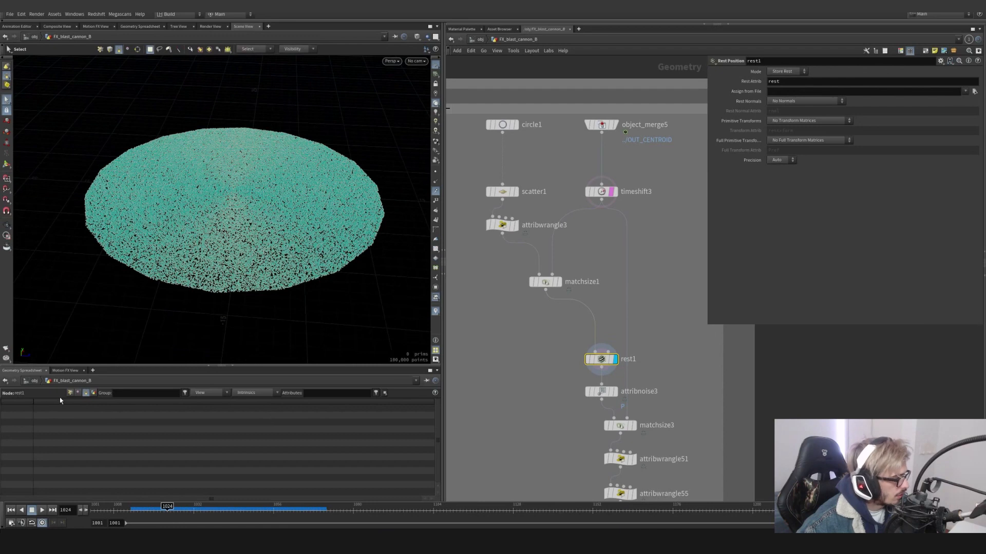
click(69, 394)
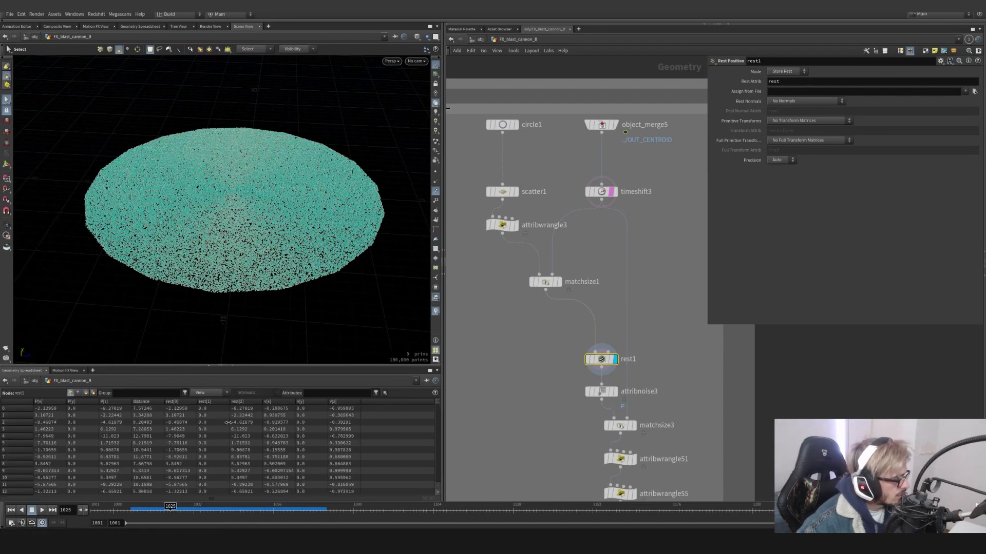
- Display attribnoise3 with its settings and orbit the viewport to examine the noise-displaced disc
click(618, 375)
drag(559, 411, 610, 384)
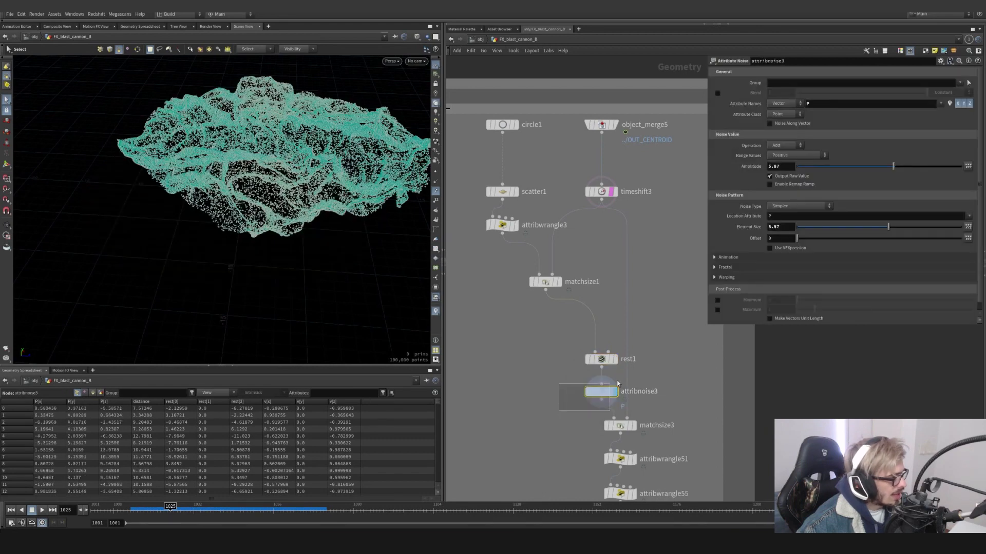
key(Escape)
mouse_move(286, 165)
mouse_down()
mouse_move(294, 117)
mouse_move(295, 180)
mouse_up()
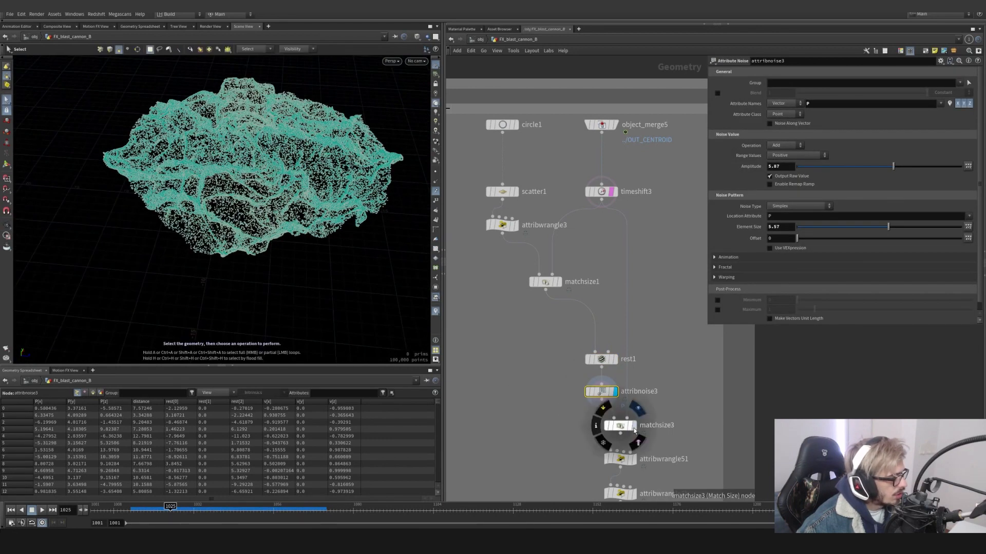
- Display matchsize3 to check how the noisy disc is recentred, and reopen attribnoise3's settings
click(634, 427)
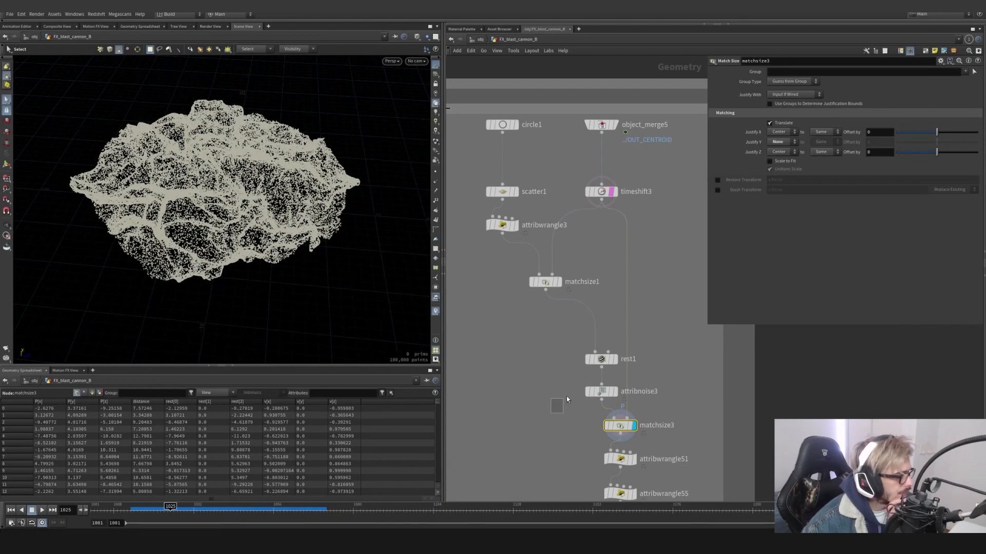
click(601, 391)
middle_drag(643, 390, 630, 338)
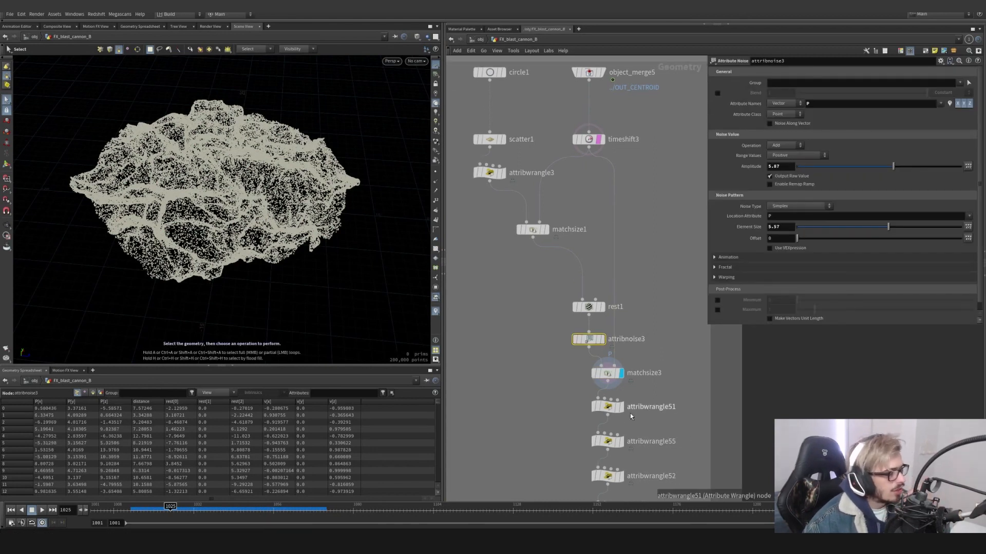
- Display attribwrangle55 and read its v@P = v@rest expression that restores the rest position
click(621, 441)
click(607, 441)
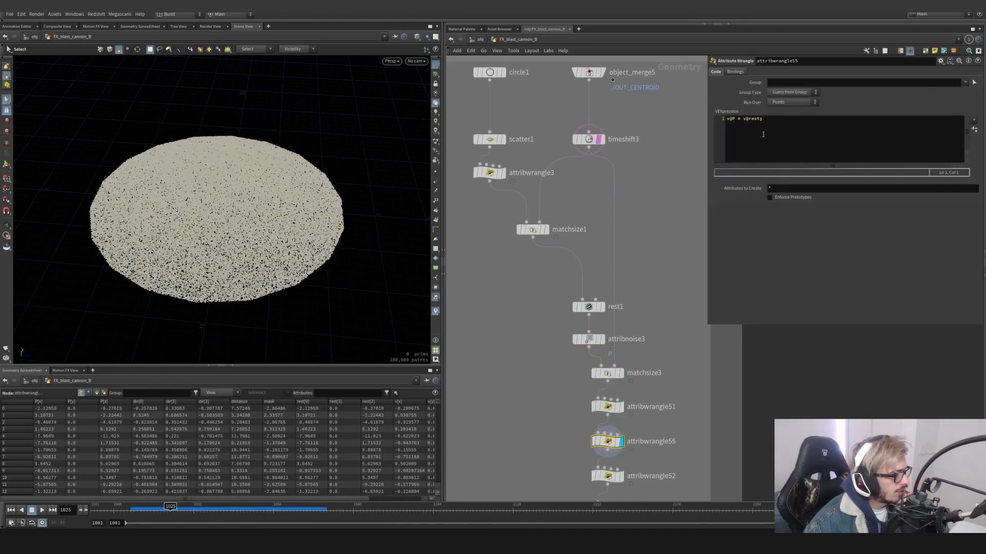
click(725, 118)
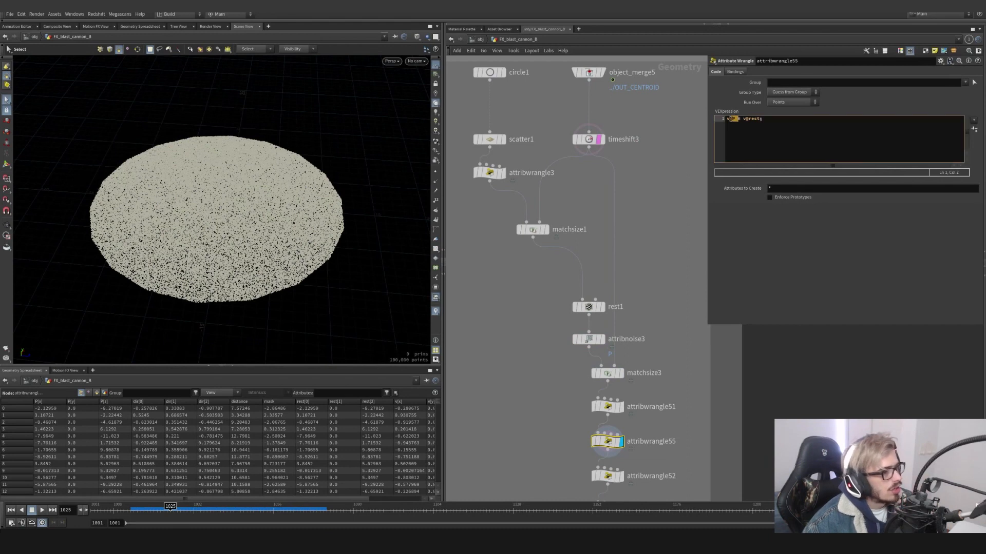
click(767, 119)
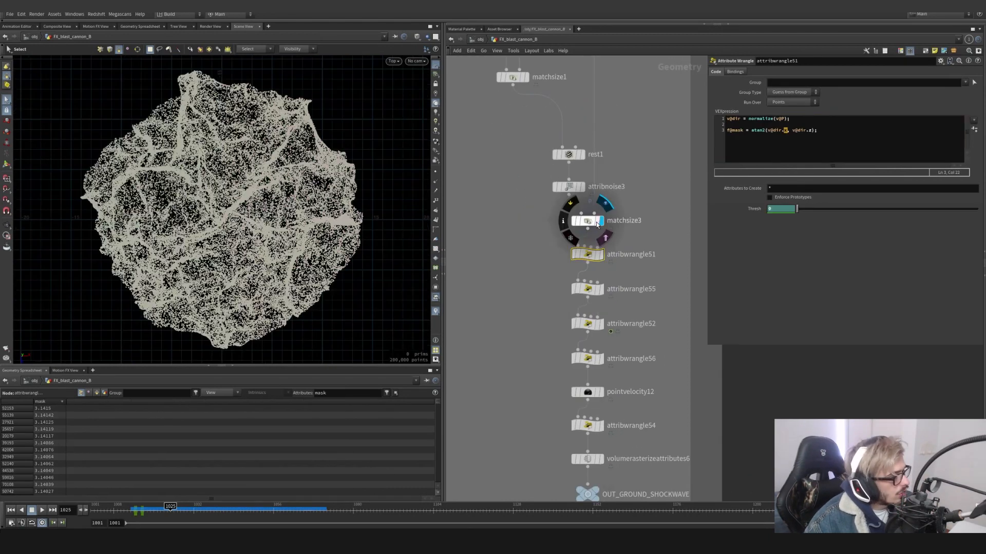
- Compare matchsize3 with attribwrangle51's mask display and review attribwrangle51's expression and point attributes in its node info
click(596, 222)
click(598, 255)
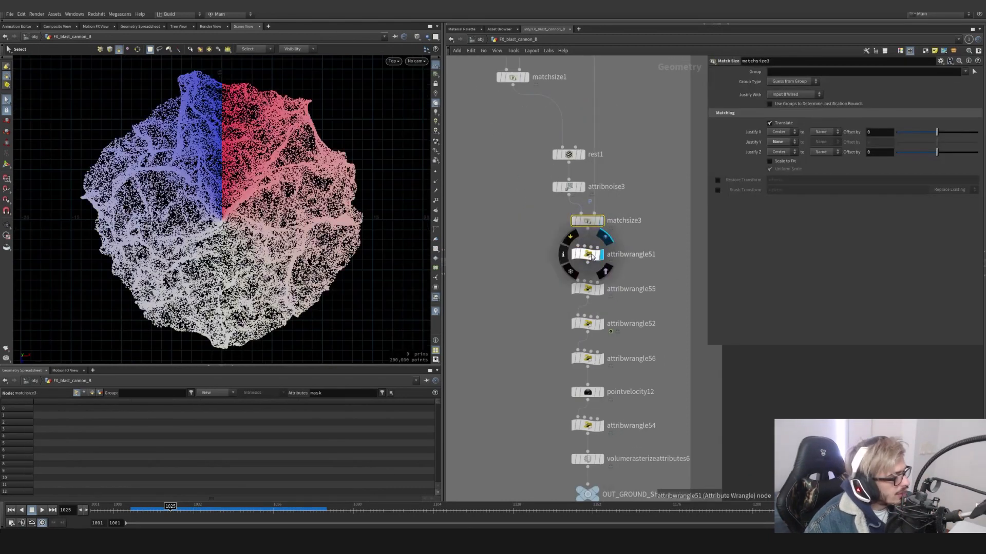
click(591, 255)
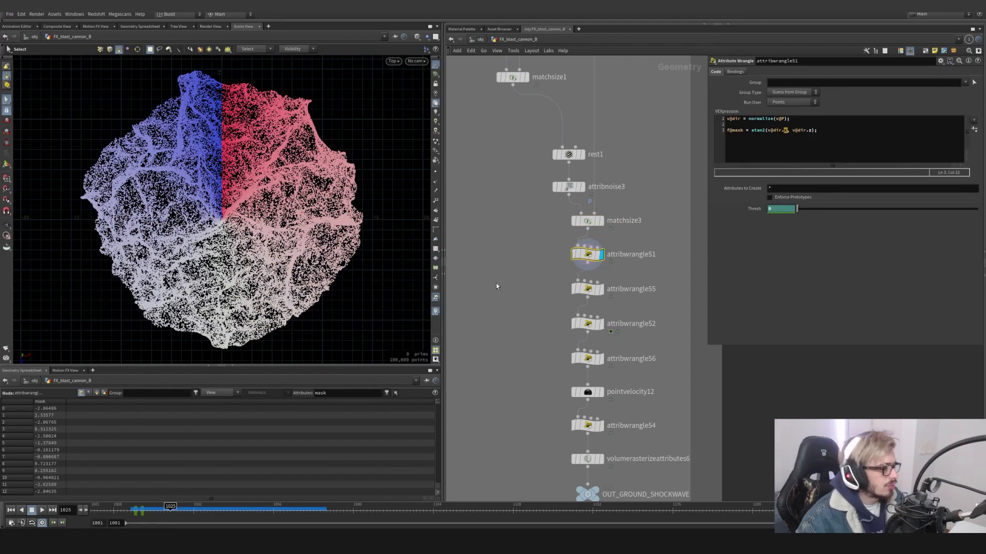
middle_click(590, 255)
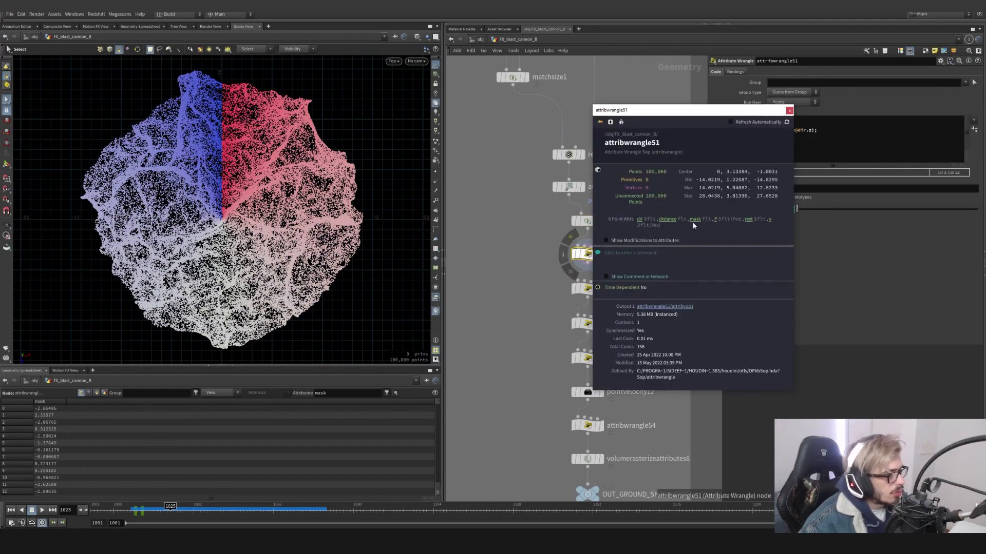
click(789, 110)
middle_click(588, 254)
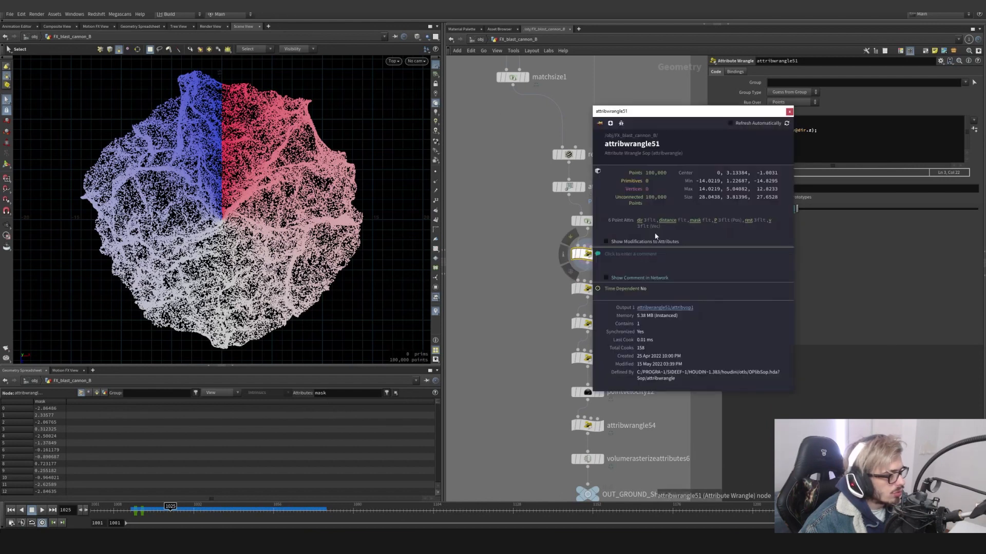
click(789, 112)
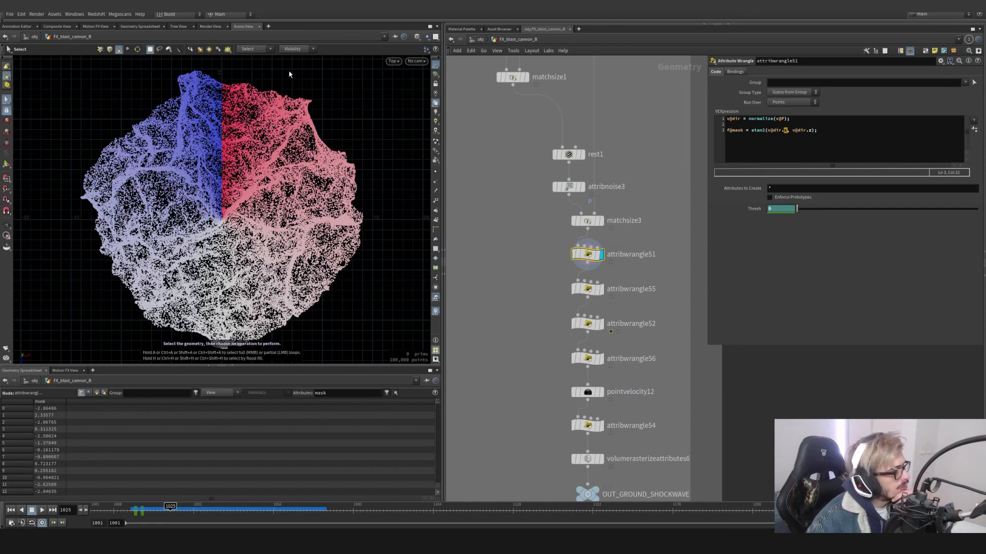
- Sort attribwrangle51's mask values in both directions in the Geometry Spreadsheet to check their minimum and maximum
click(58, 403)
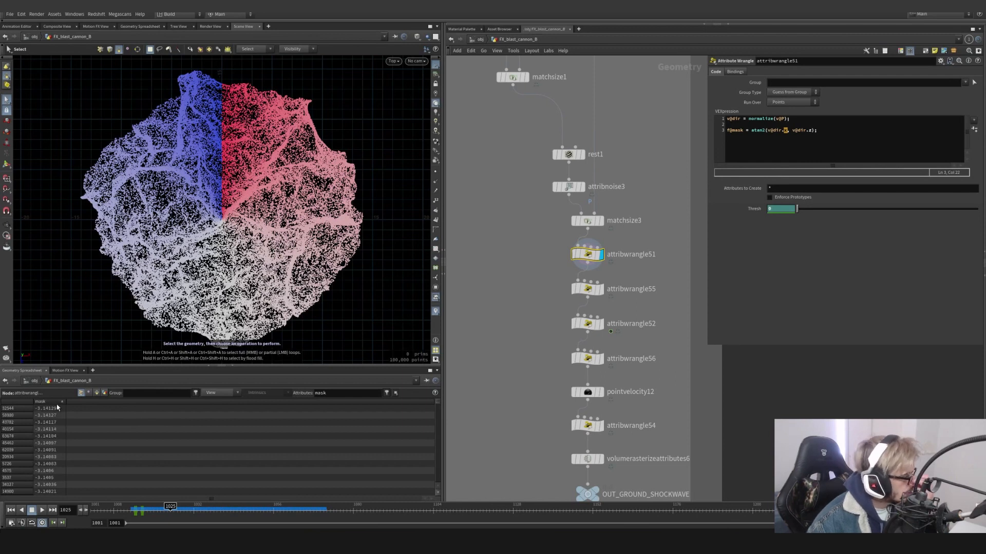
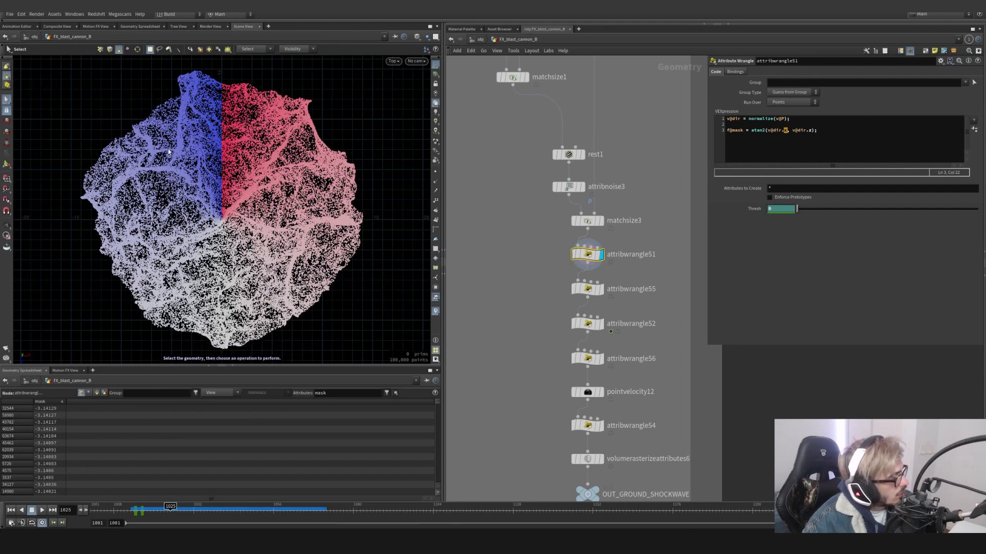
click(56, 405)
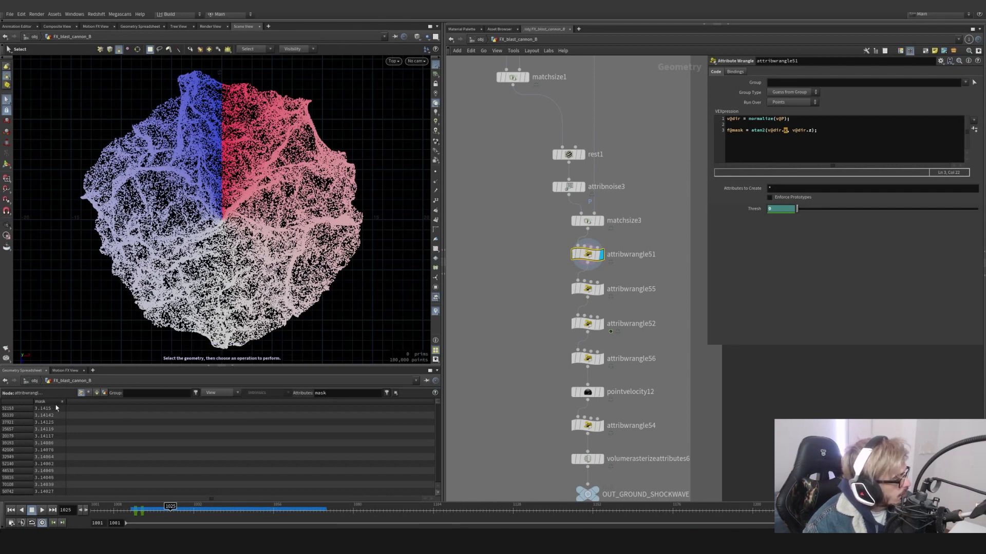
click(56, 405)
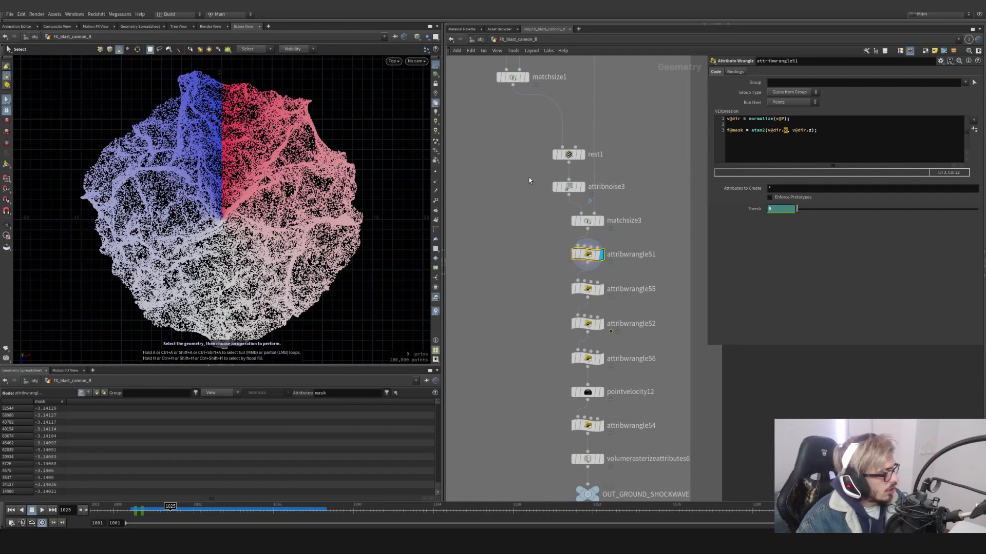
- Toggle attribnoise3's bypass on and off, and display attribwrangle55 to view the mask on the rest-position disc
drag(560, 188, 568, 187)
click(553, 174)
click(553, 173)
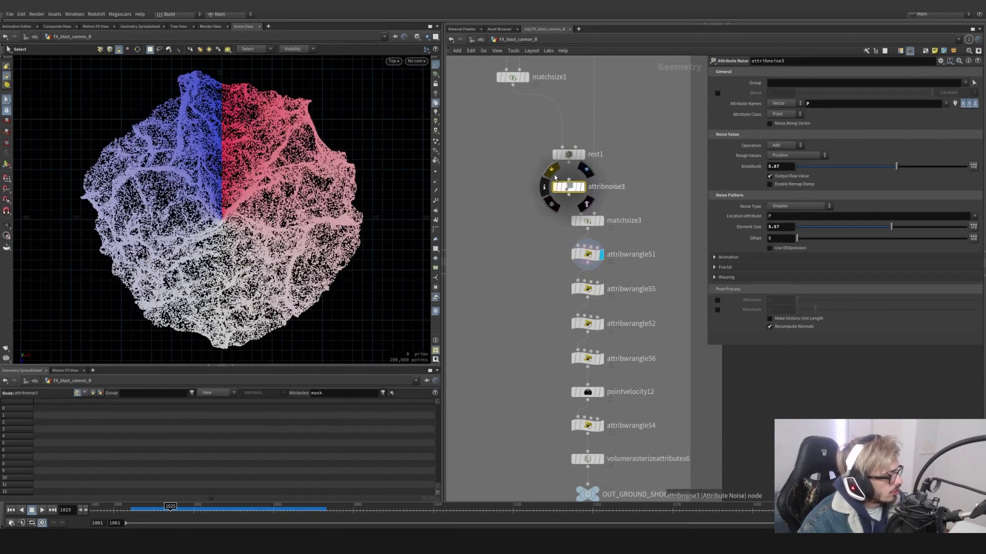
click(601, 288)
click(586, 289)
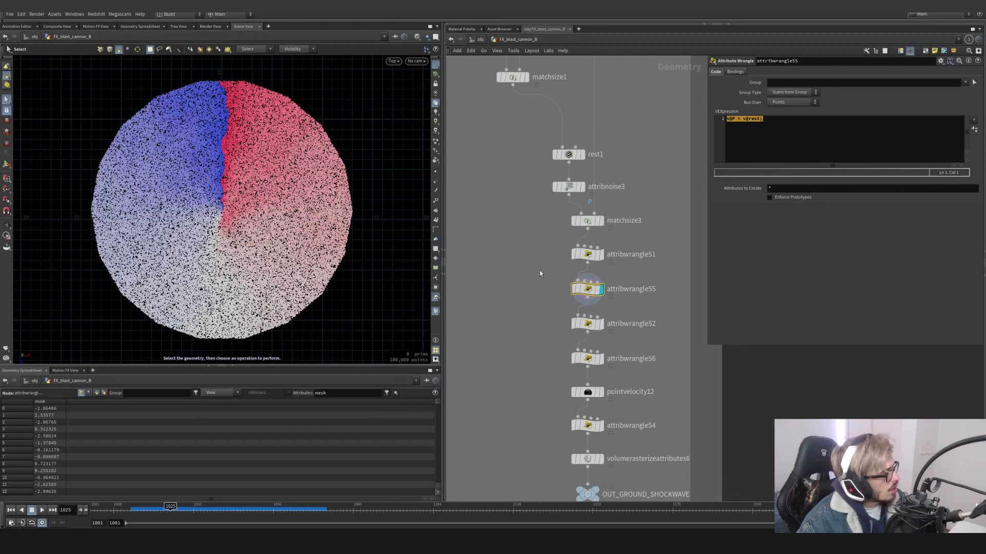
- Display attribwrangle52 and examine its chramp mask code and point 3 of the Mask ramp
click(597, 326)
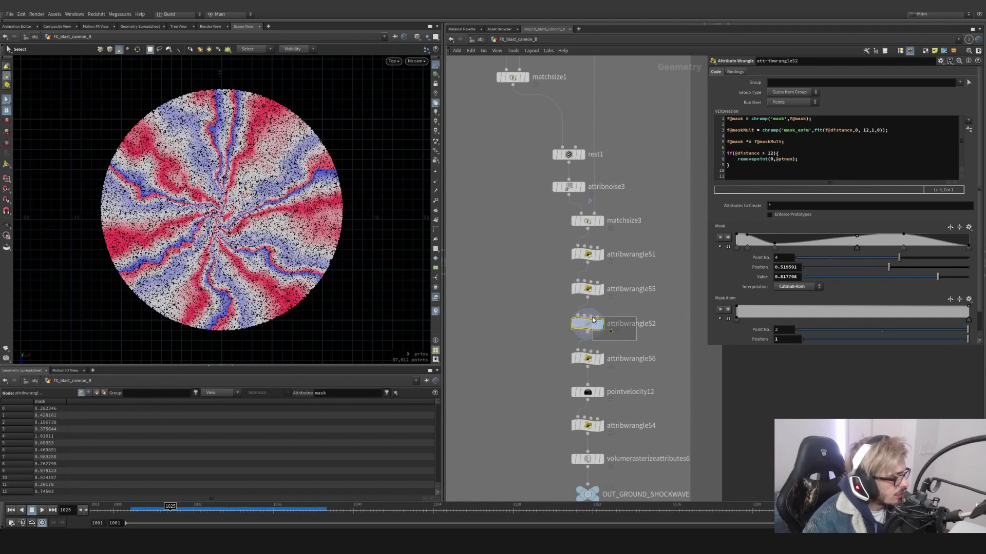
drag(819, 117, 714, 115)
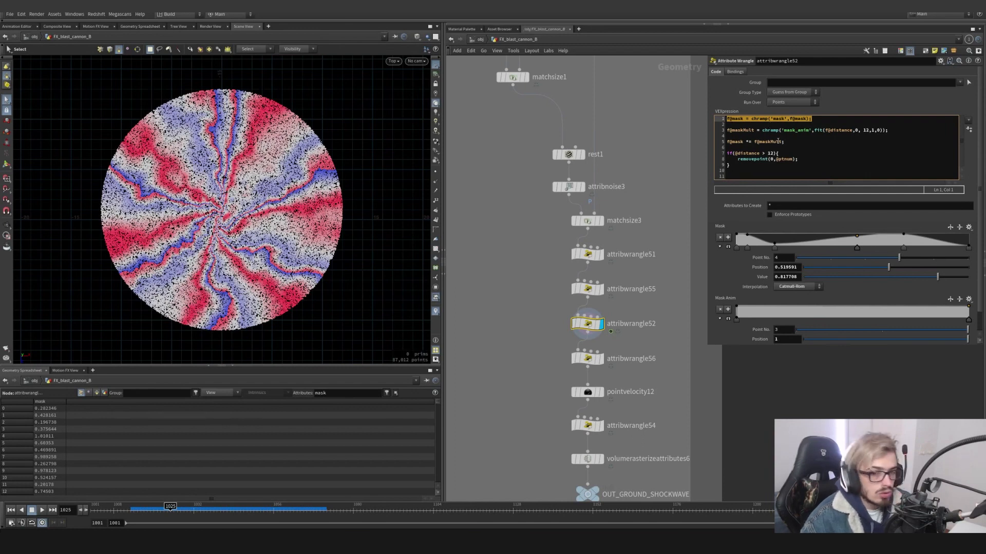
click(774, 245)
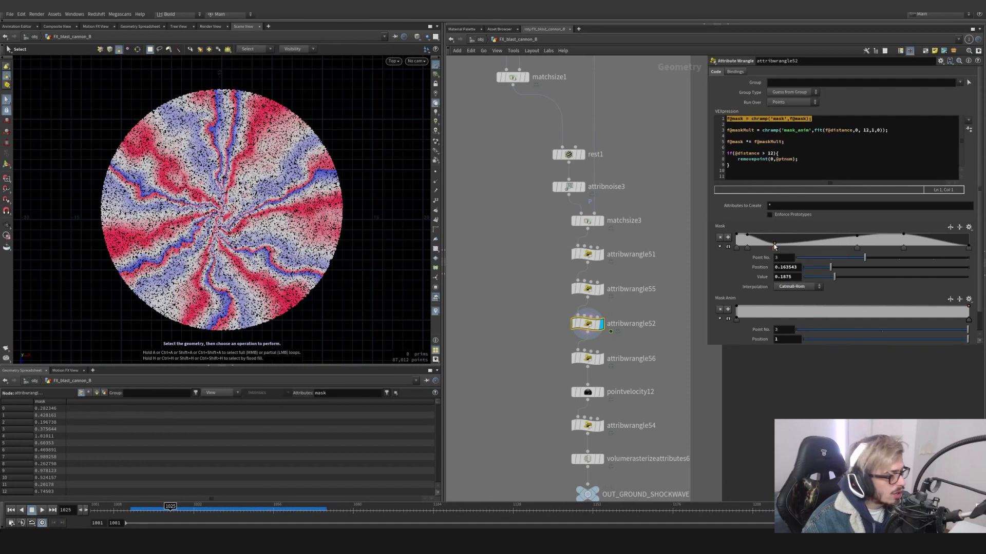
drag(775, 247, 775, 244)
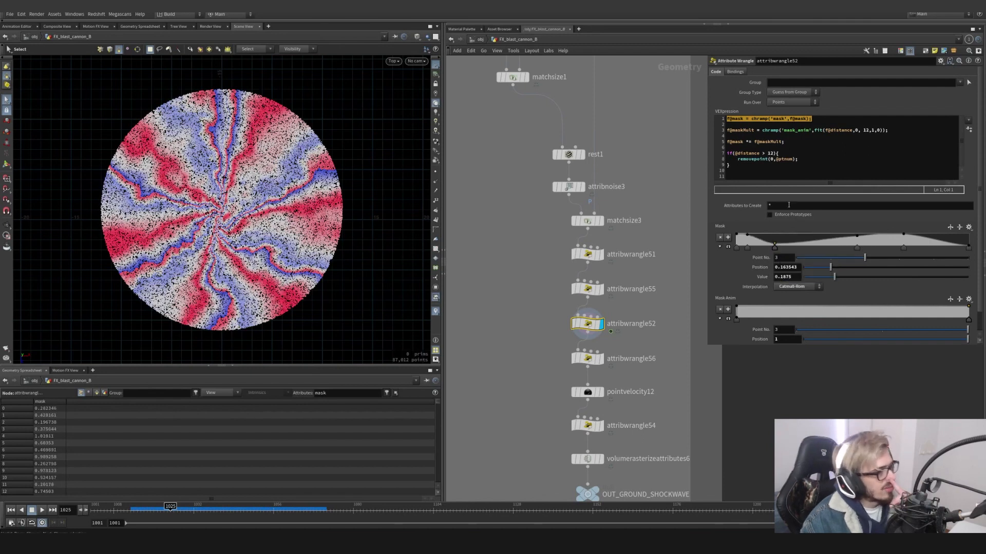
click(791, 119)
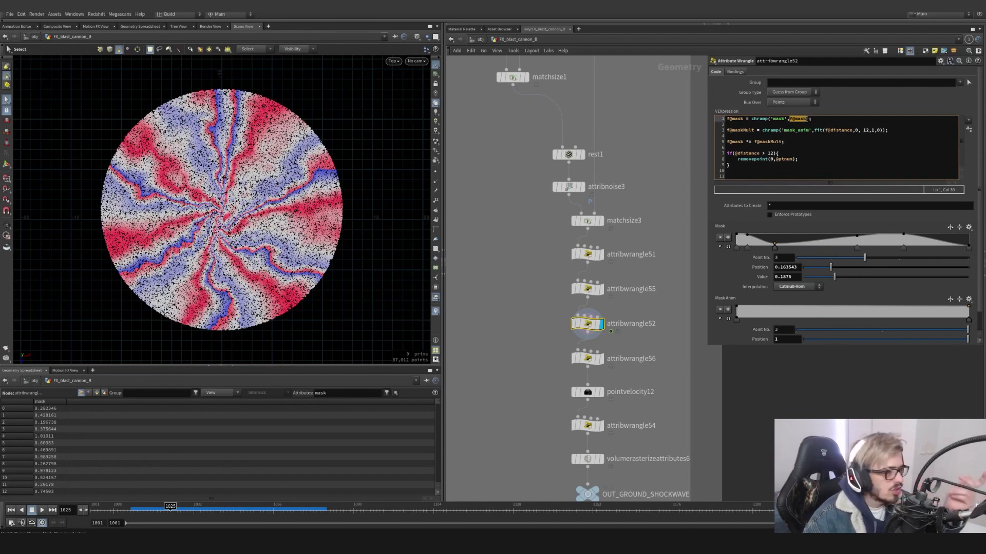
click(741, 136)
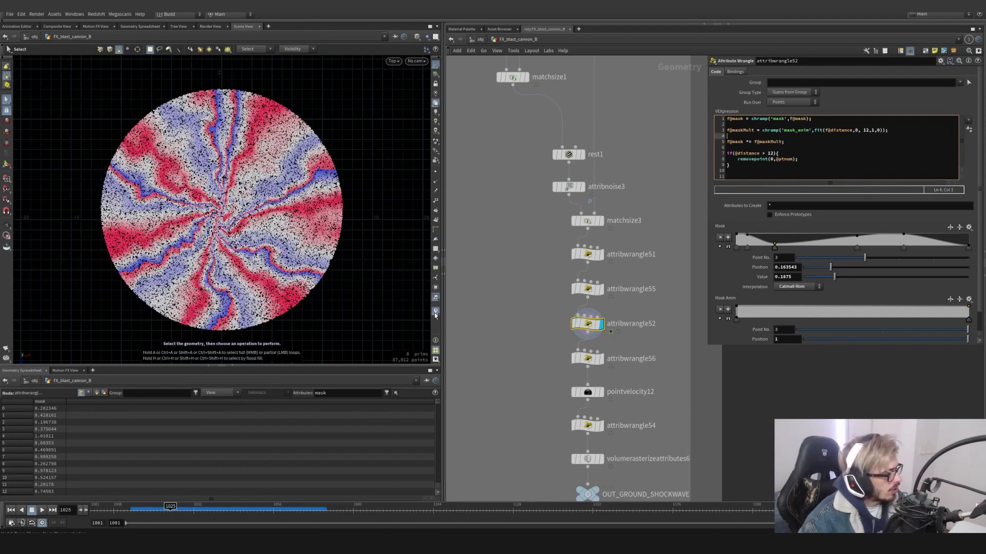
- Hide the mask visualization and review the expressions of attribwrangle51, attribwrangle55 and attribwrangle3
click(434, 313)
click(591, 255)
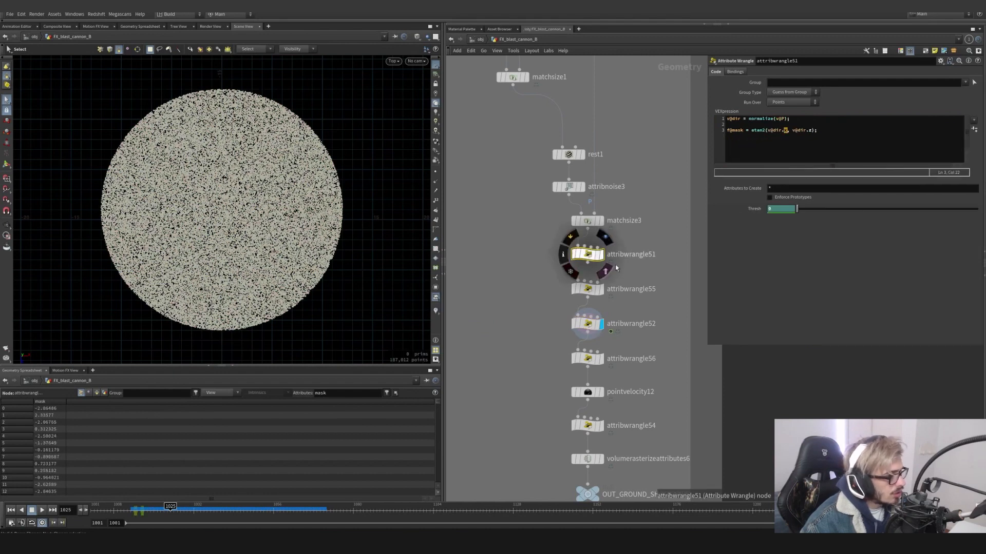
click(589, 289)
middle_drag(529, 220, 534, 312)
middle_drag(475, 152, 487, 199)
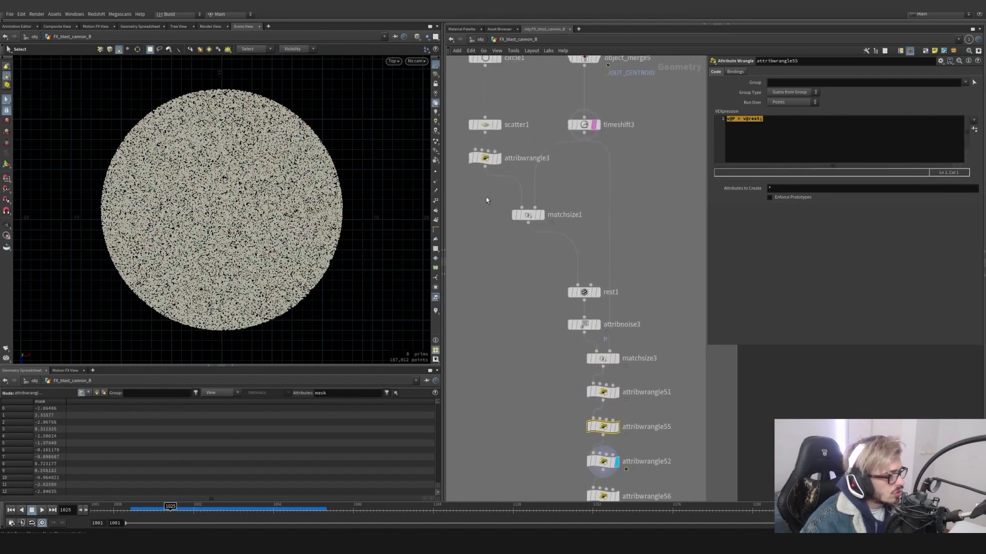
click(485, 157)
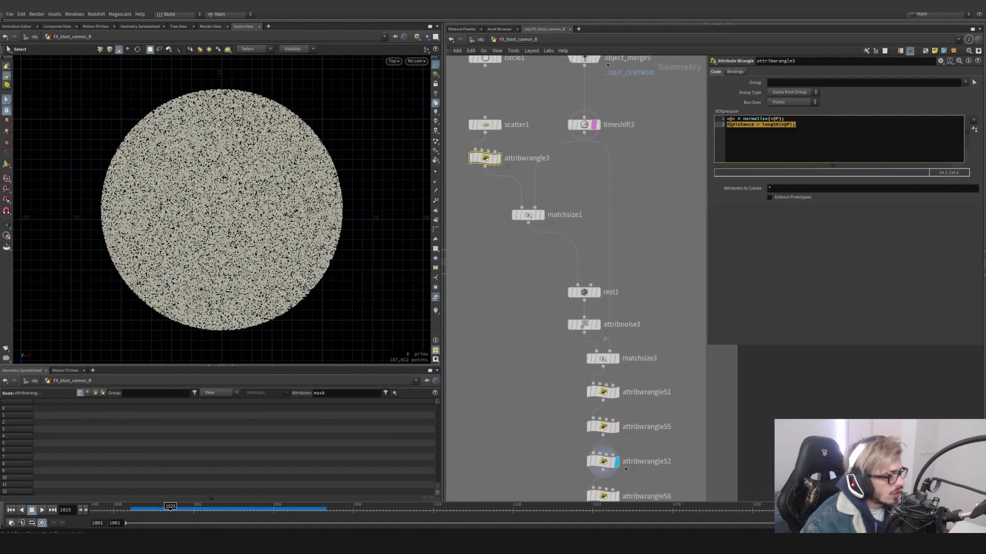
- Visualize attribwrangle3's distance attribute on the disc and inspect the f@distance line in its expression
middle_drag(477, 291, 460, 217)
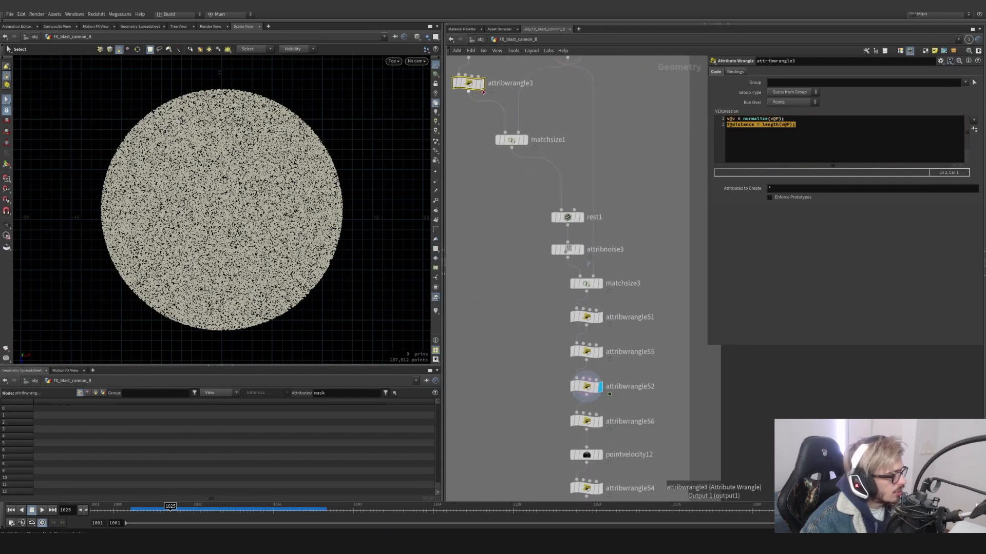
middle_click(470, 91)
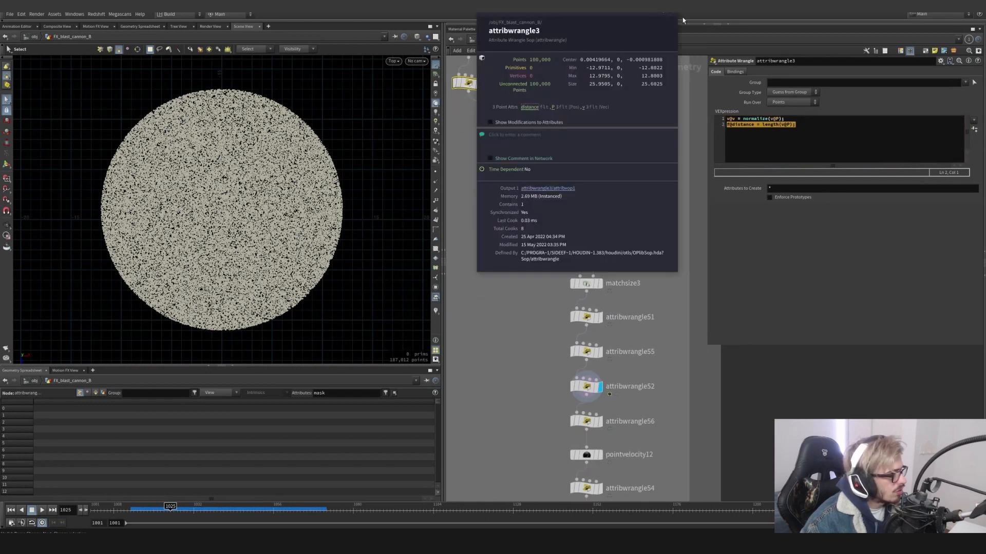
click(436, 311)
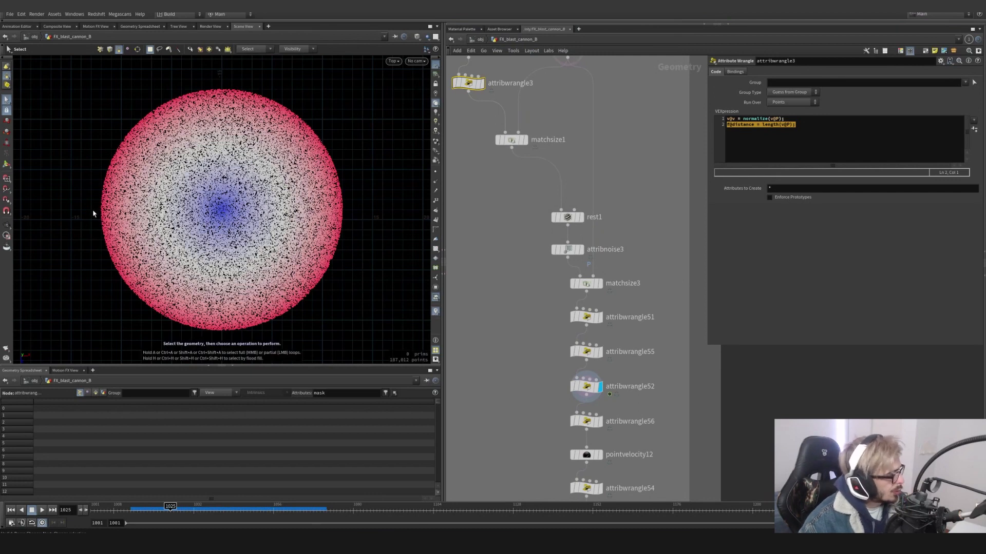
click(762, 126)
middle_drag(516, 165, 538, 179)
drag(492, 164, 468, 127)
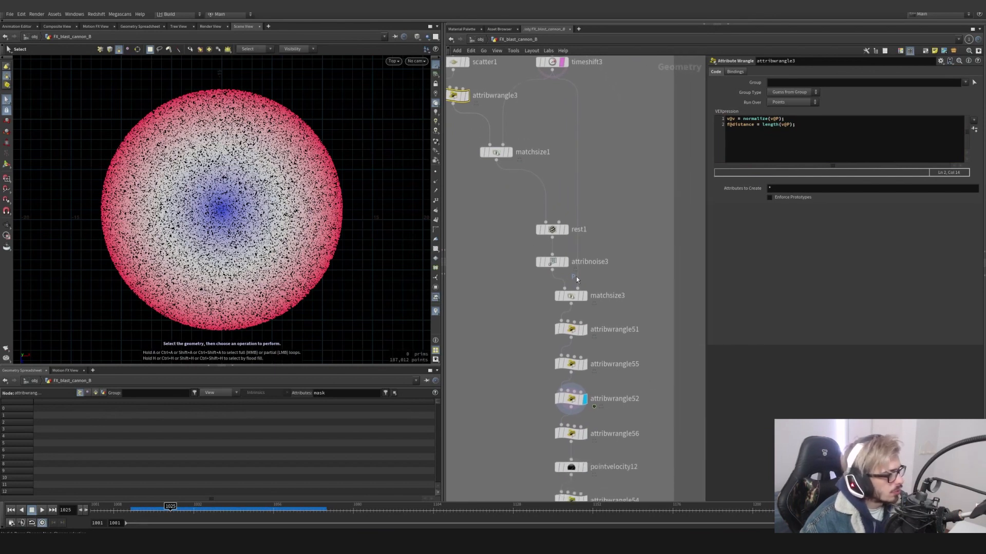
- Display attribwrangle51, switch the visualization to its mask attribute, and open attribwrangle55's expression
click(571, 296)
click(574, 333)
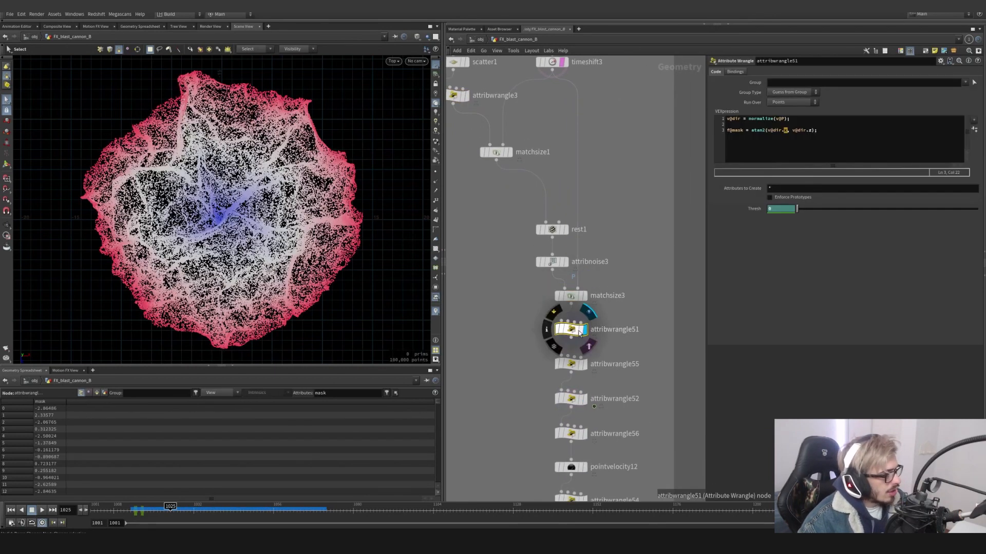
middle_click(575, 334)
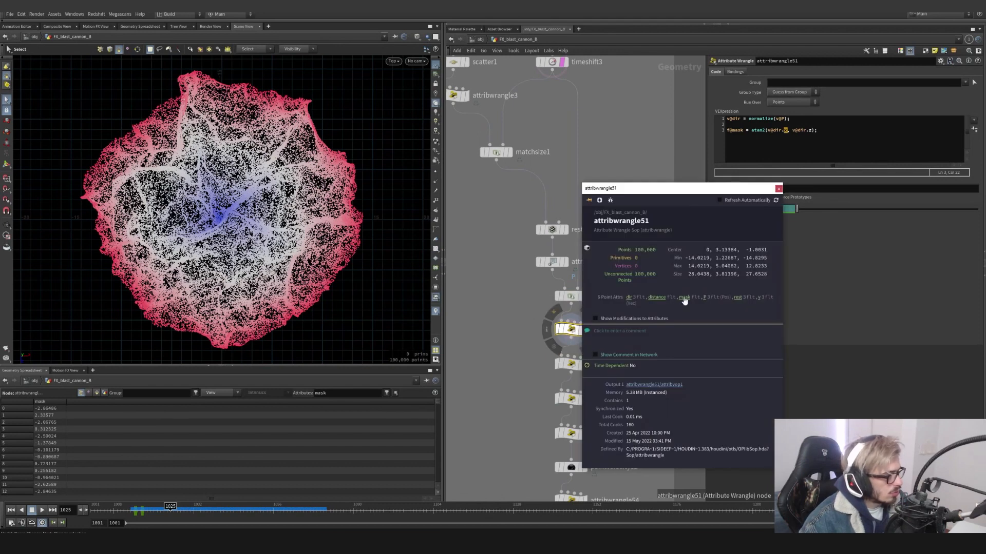
click(684, 298)
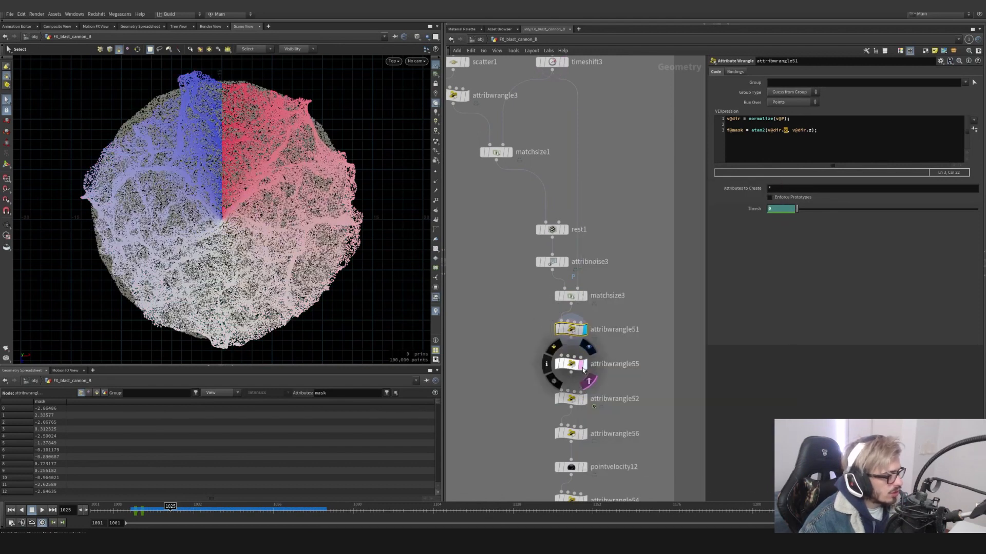
click(580, 365)
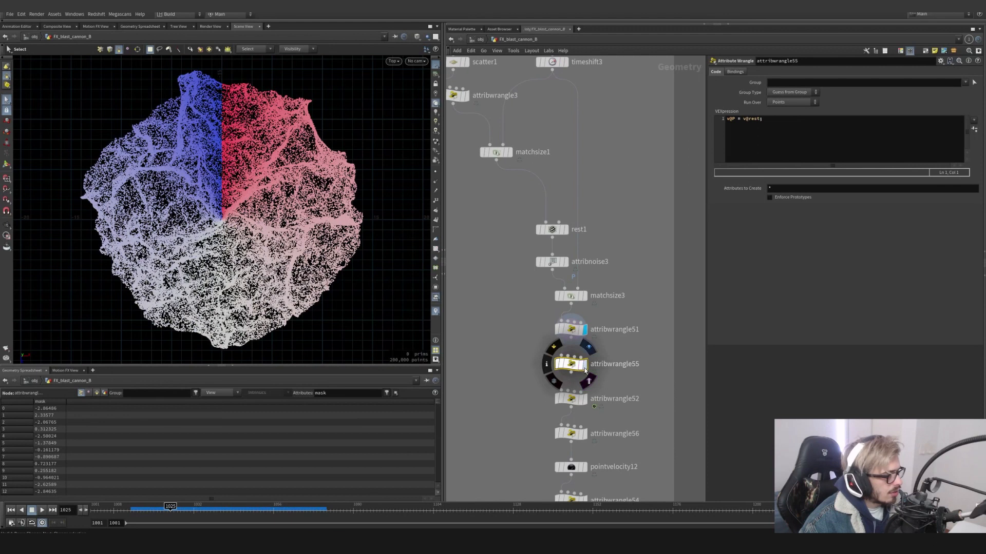
- Display attribwrangle55 and attribwrangle52 in turn, and examine the Mask Anim ramp and maskMult code of attribwrangle52
click(585, 366)
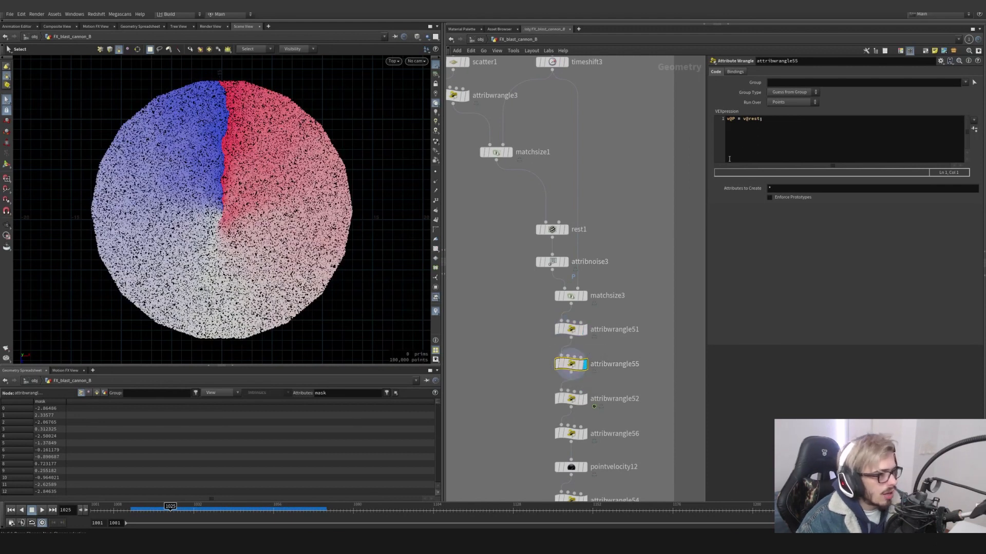
click(569, 400)
click(585, 399)
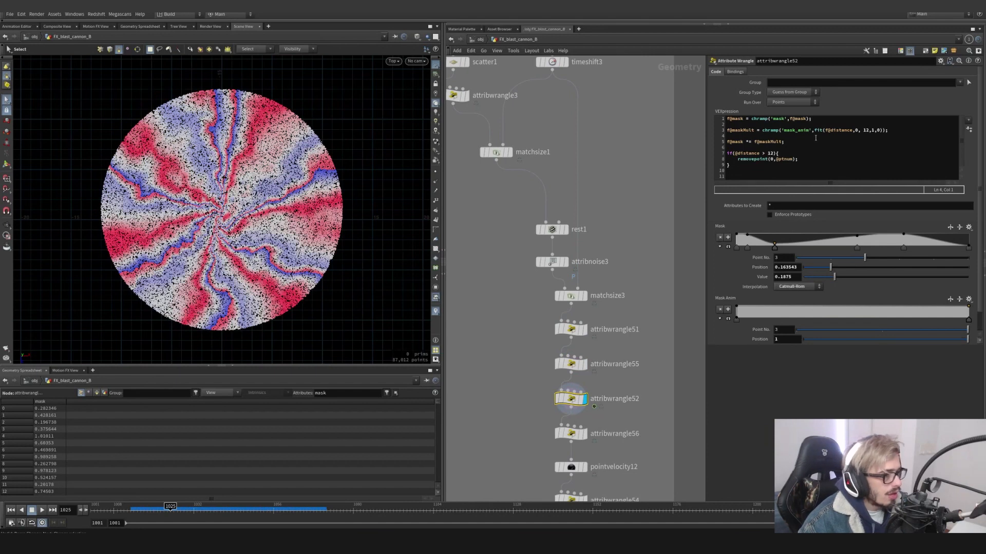
scroll(749, 325, down, 1)
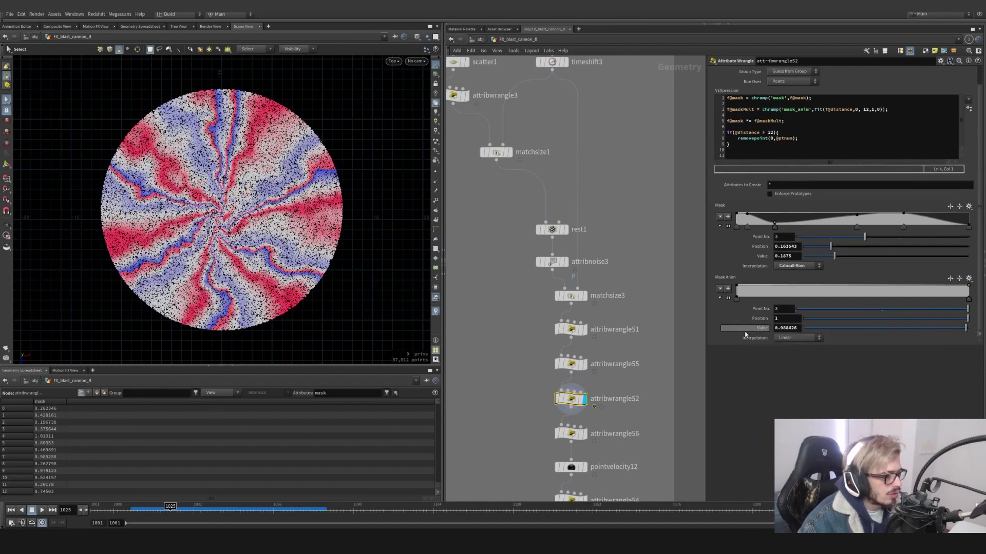
drag(738, 285, 764, 279)
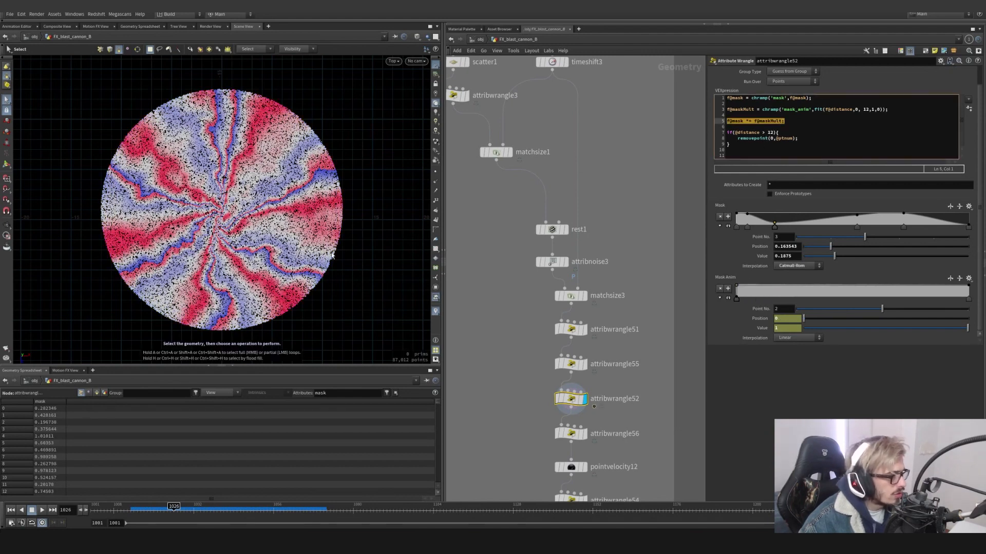
- Try a distance threshold of 14 in attribwrangle52's removepoint condition, and undo it
double_click(771, 133)
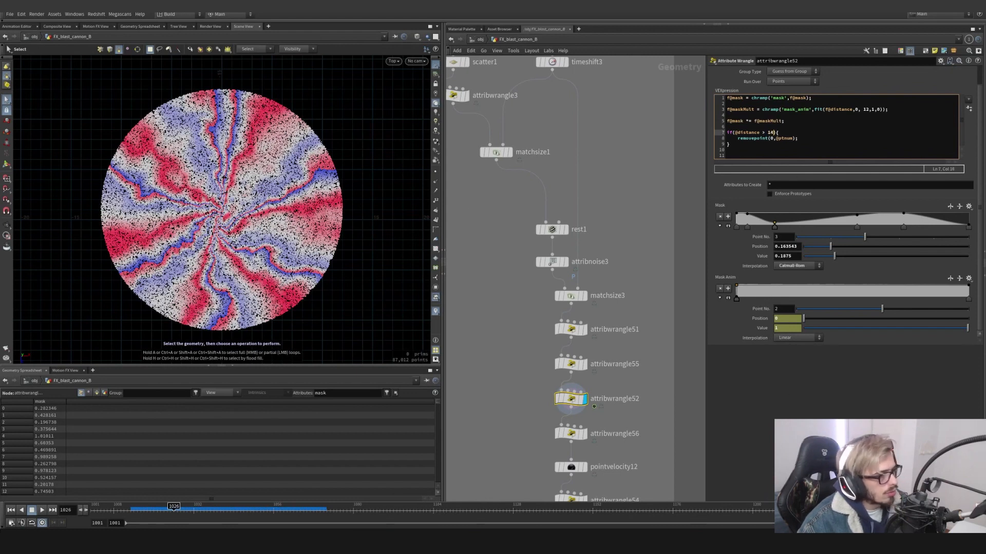
click(720, 392)
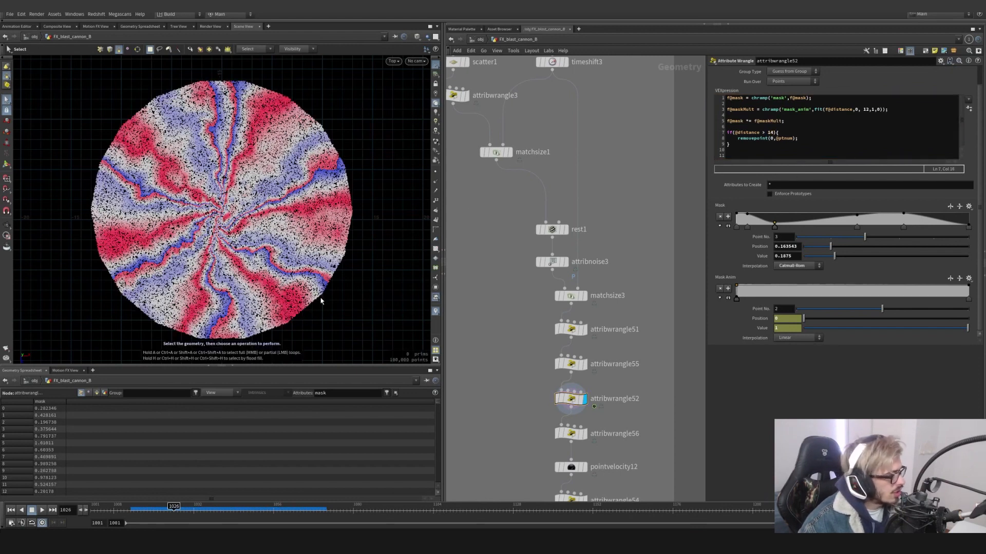
key(ctrl+z)
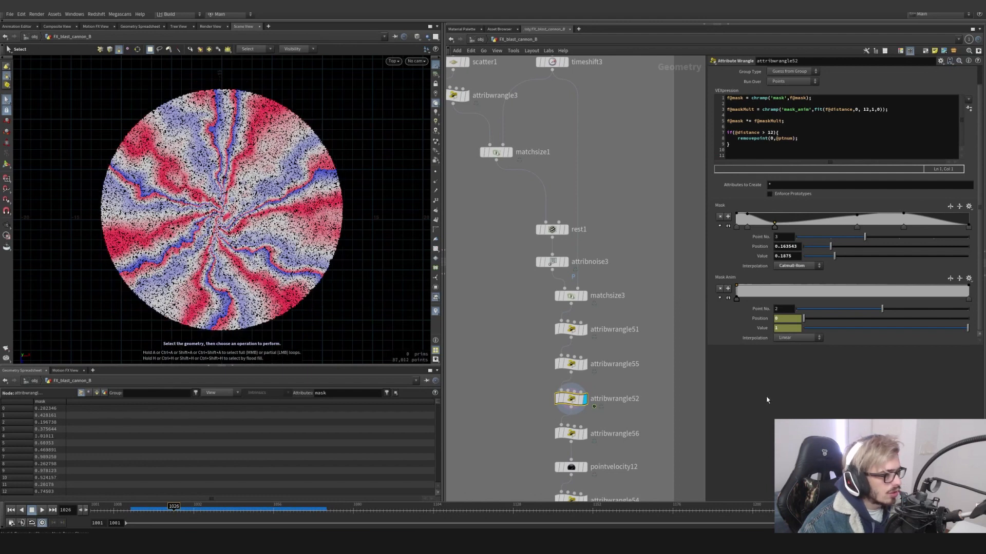
- Display attribwrangle56, review its rand threshold expression, and scrub back to frame 1014 to check its Thresh animation
middle_drag(636, 426, 640, 356)
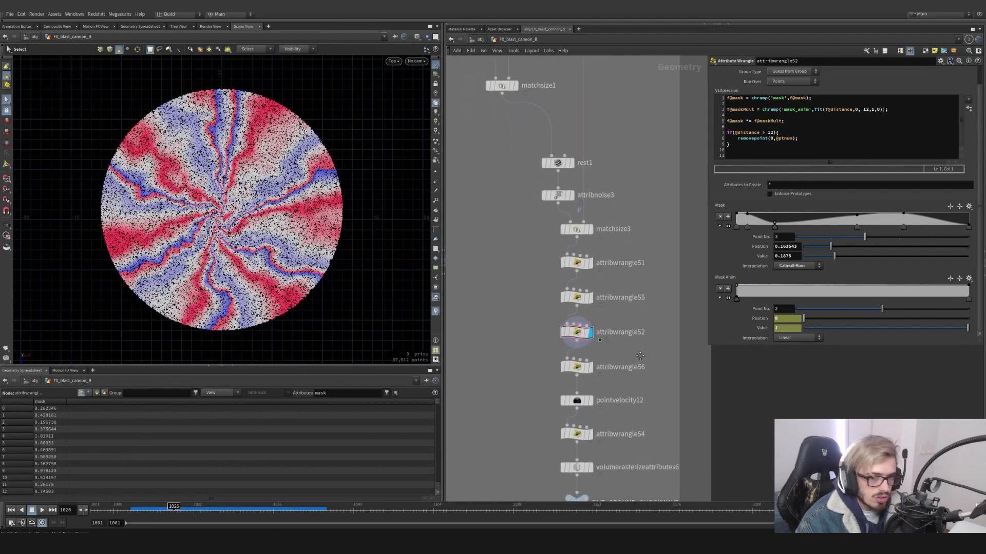
click(592, 368)
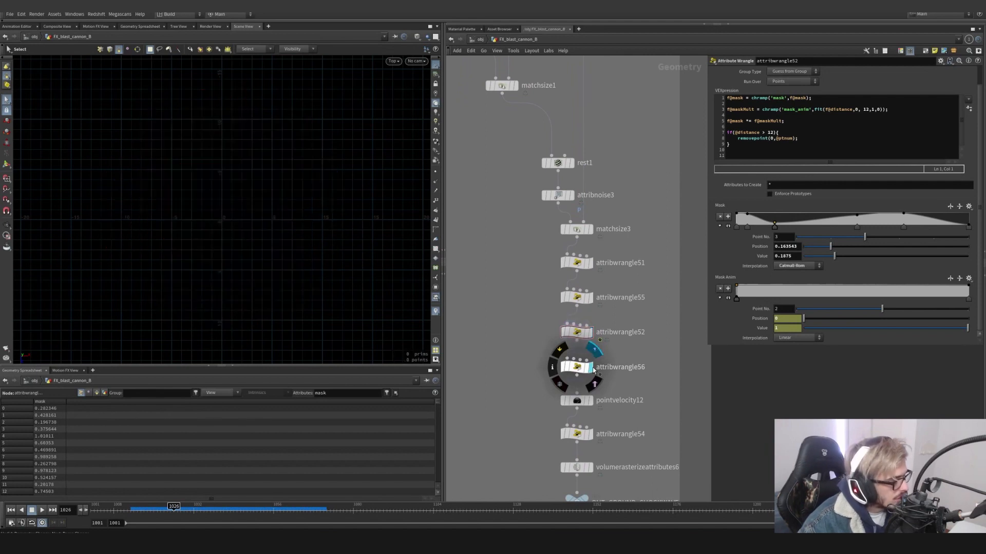
click(589, 367)
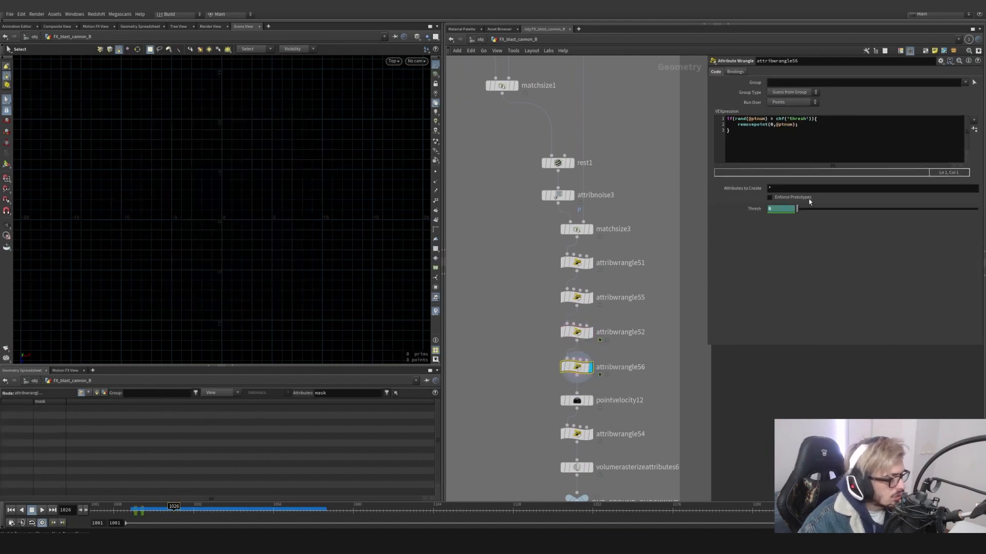
drag(171, 504, 133, 513)
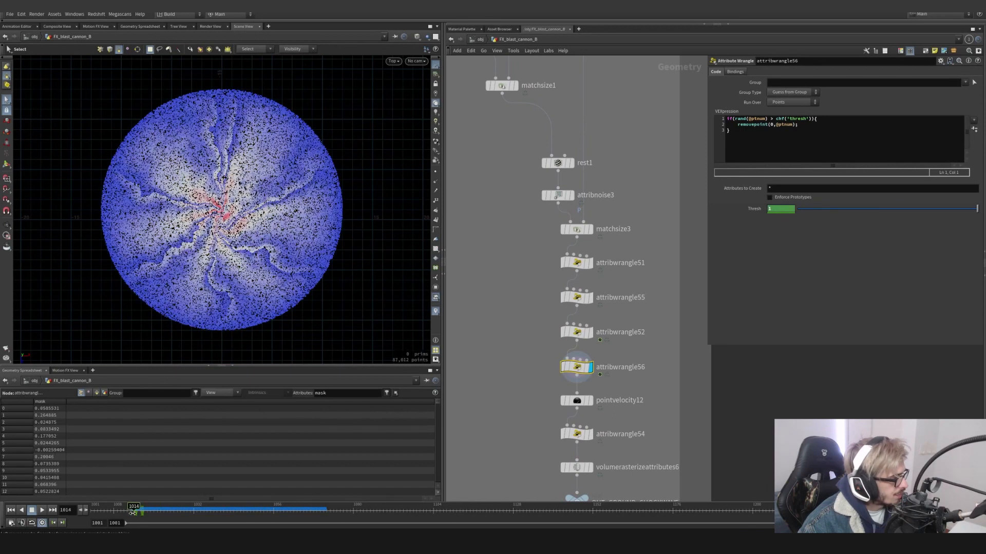
- Inspect attribwrangle52's Mask Anim ramp around frames 1011 and 1012, and sort the point spreadsheet by mask in both directions
click(580, 333)
click(131, 508)
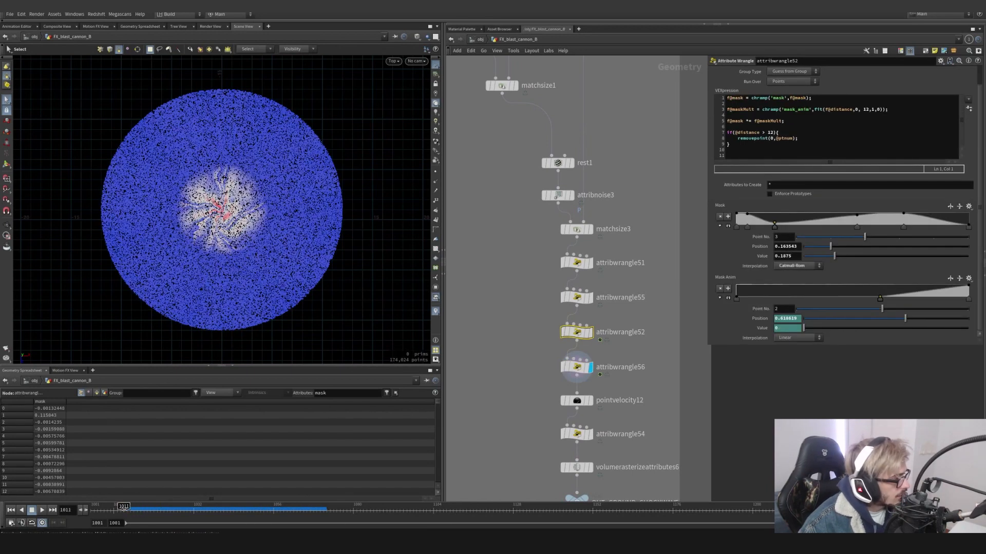
mouse_move(132, 509)
mouse_down()
mouse_move(141, 510)
mouse_move(128, 510)
mouse_up()
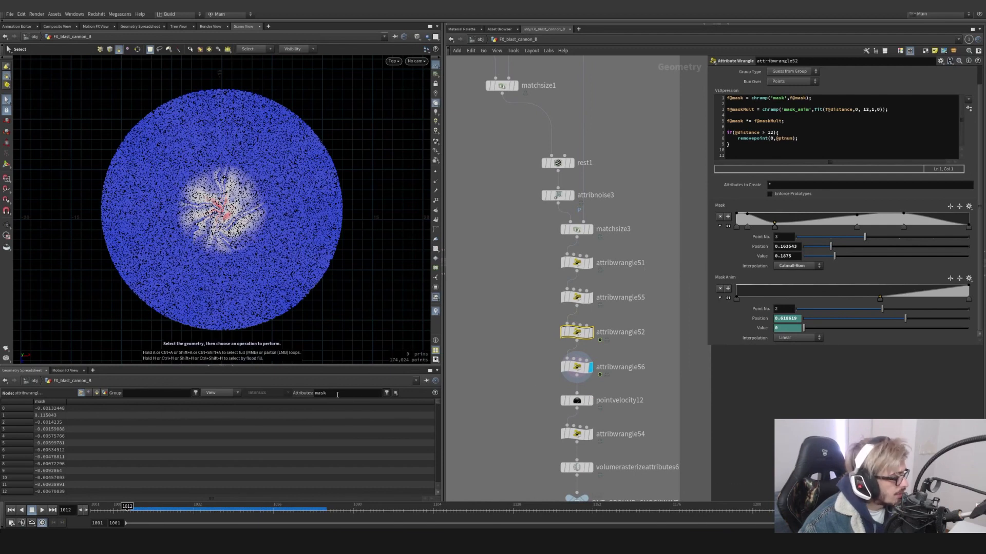
click(54, 402)
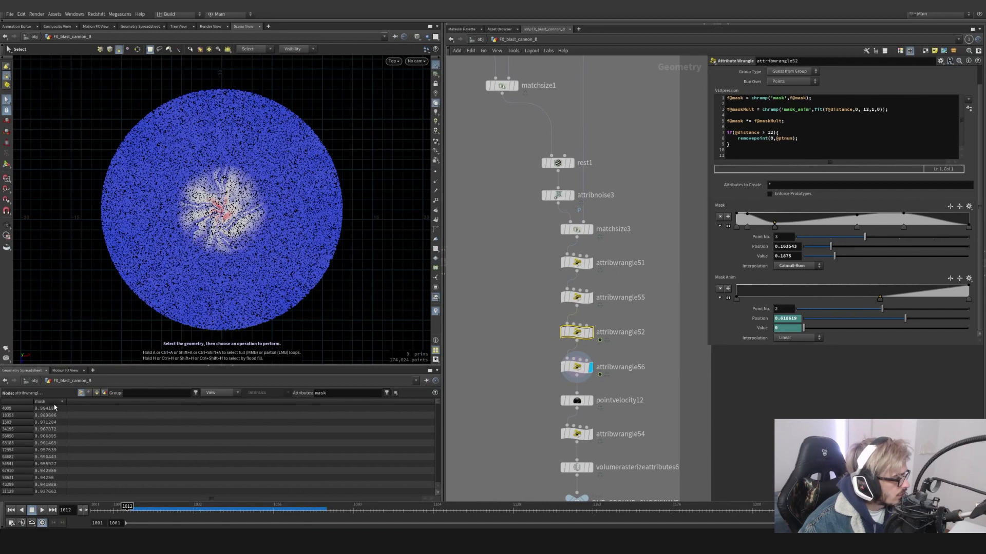
click(54, 402)
- Reopen attribwrangle56's parameters and scrub from frame 1012 to 1017 to watch the animated Thresh remove points
click(570, 367)
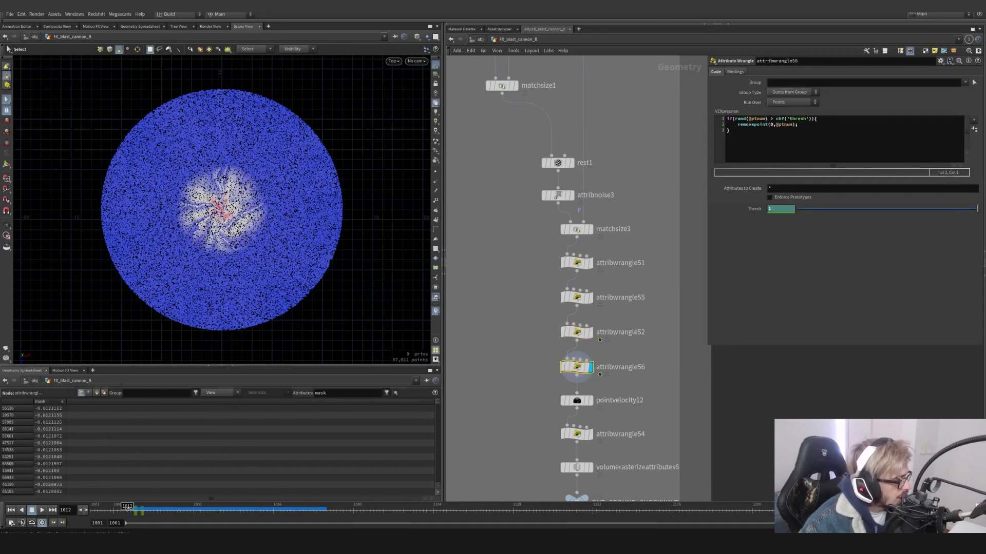
drag(127, 508, 137, 508)
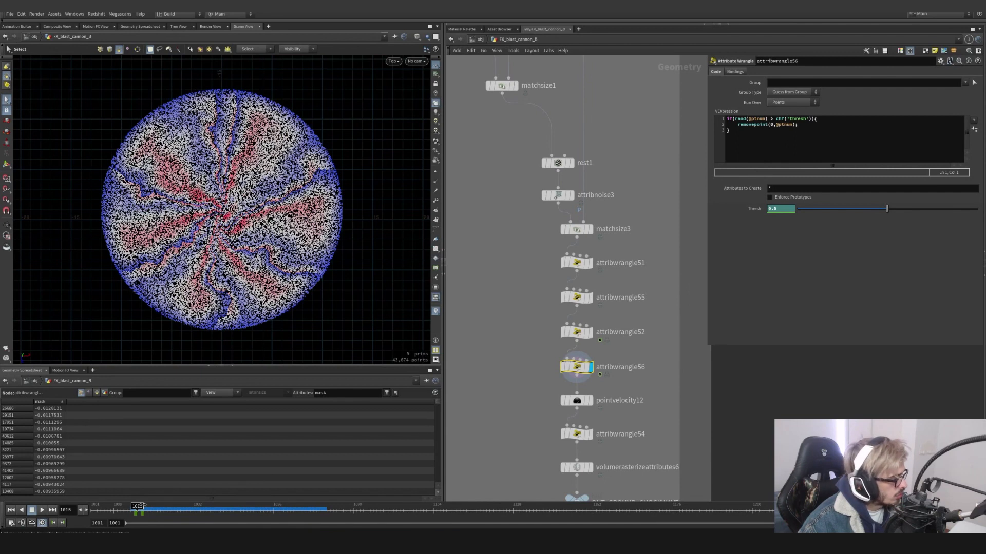
click(144, 506)
- Display pointvelocity12, review its Curl Noise settings, and check the velocities at frame 1013
click(591, 401)
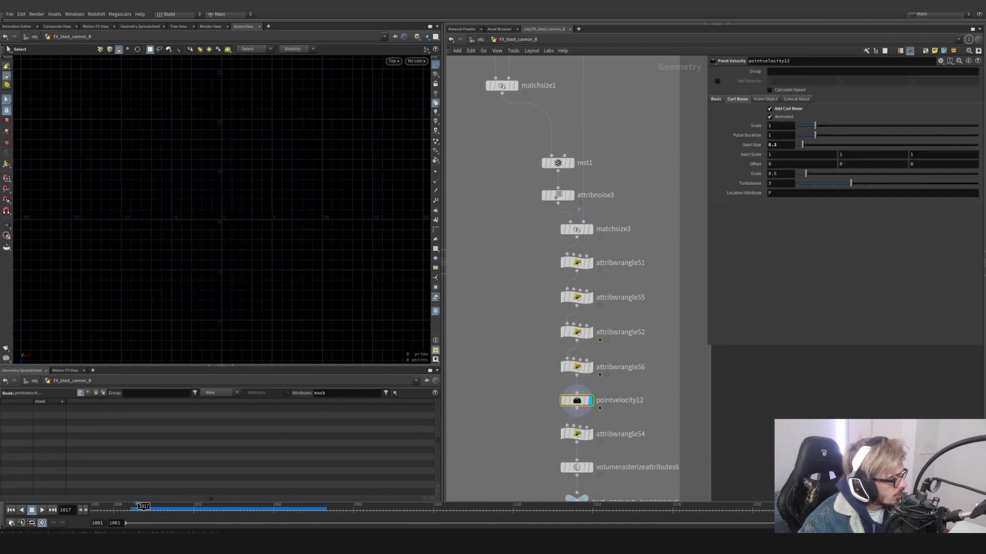
click(130, 507)
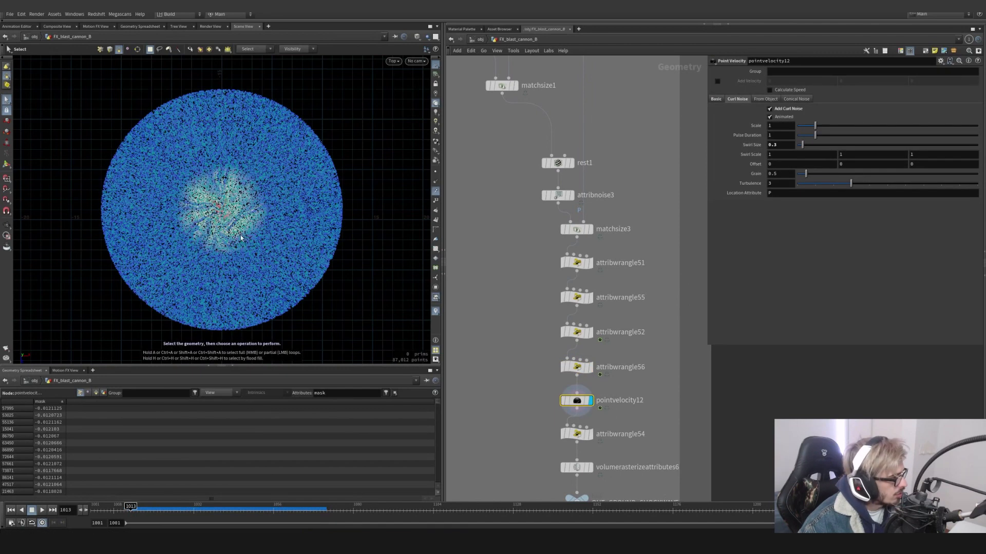
drag(138, 508, 130, 511)
middle_drag(515, 429, 505, 393)
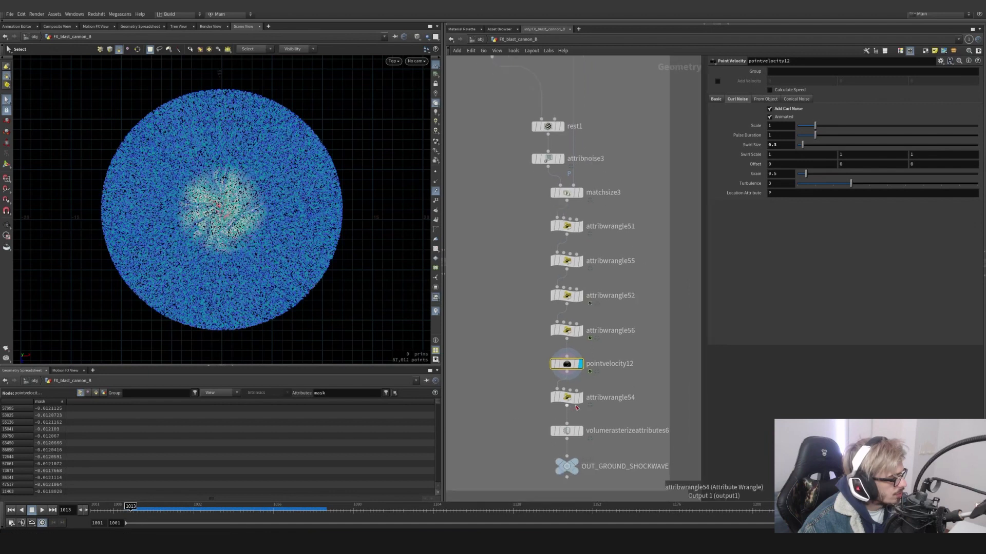
- Display attribwrangle54, review its density and velocity expression, and visualize its density attribute on the points
click(581, 398)
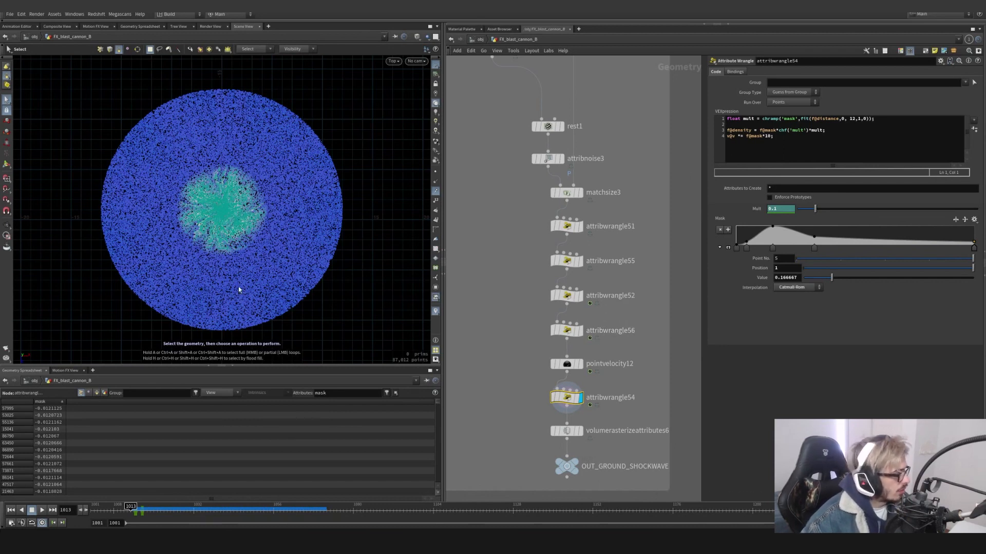
click(542, 398)
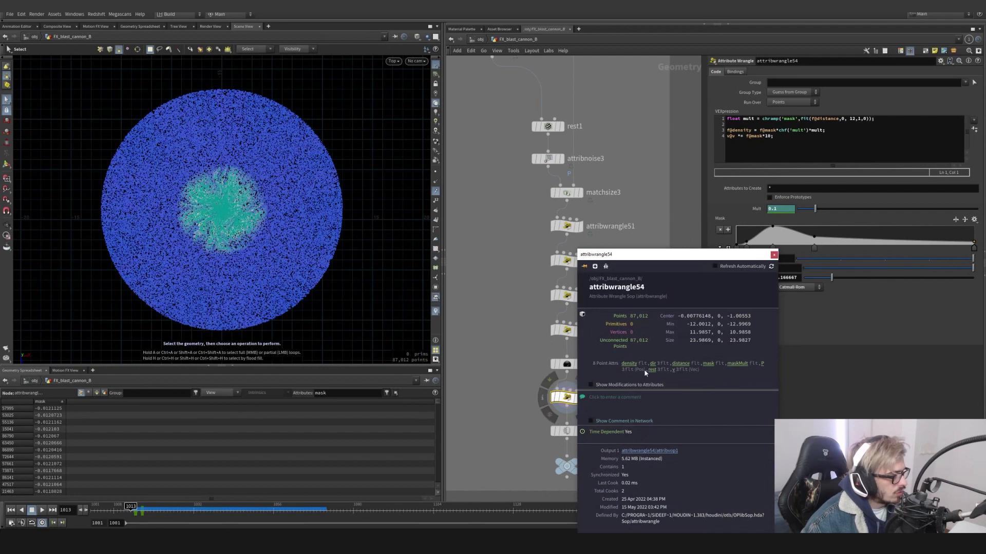
click(632, 365)
click(774, 255)
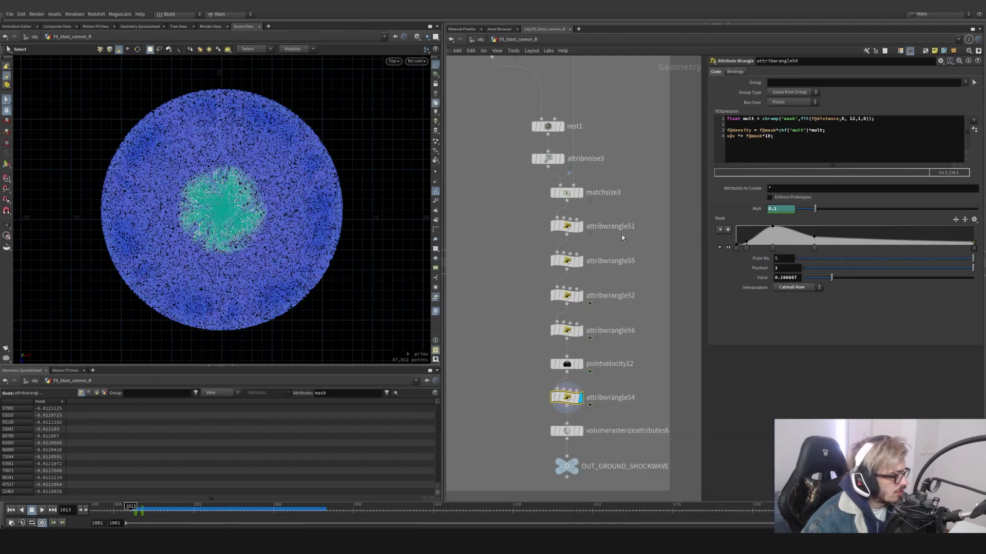
- Try reshaping the falloff at point 4 of attribwrangle54's Mask ramp, and undo the change
drag(815, 236, 841, 229)
key(ctrl+z)
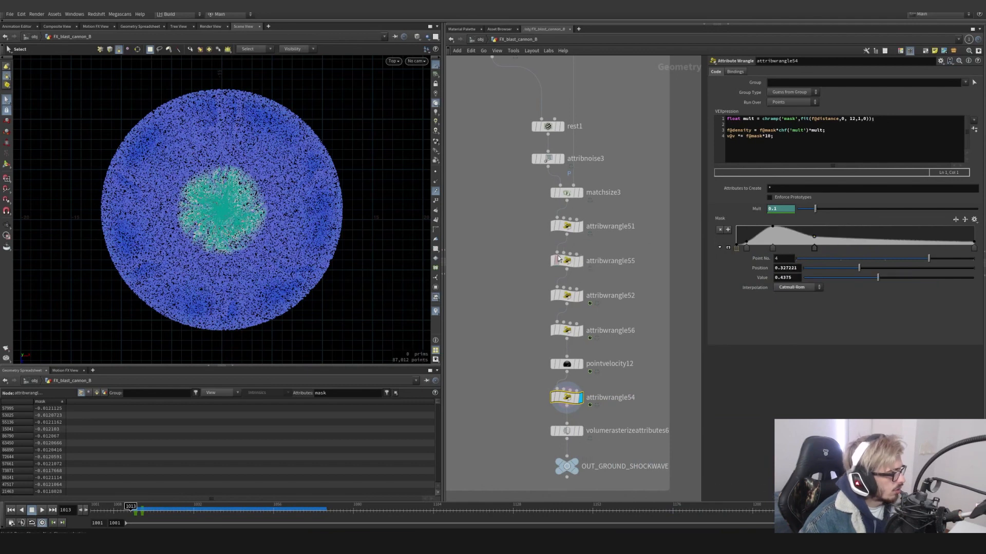
drag(130, 508, 129, 508)
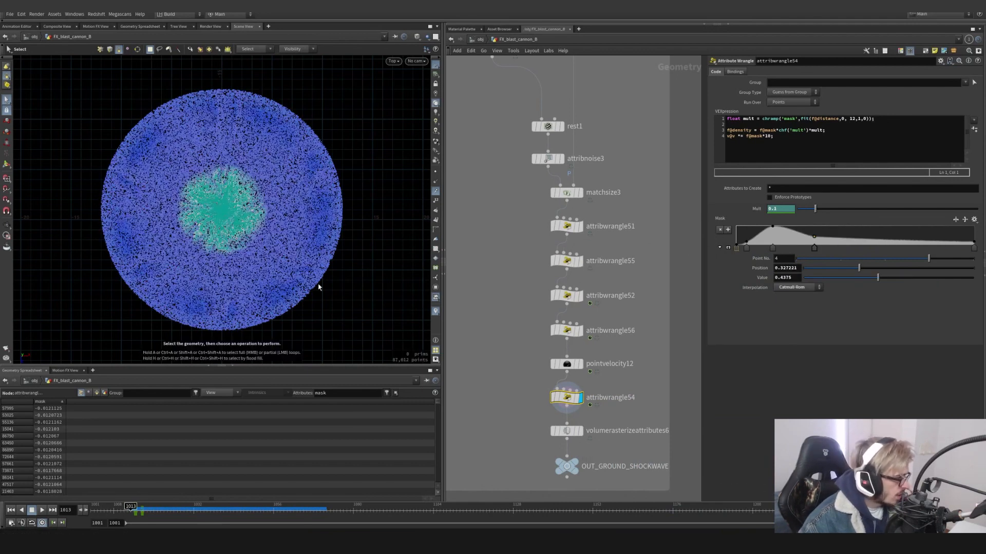
- Inspect the velocity trails around the shockwave's center up close at frame 1013
key(Escape)
scroll(244, 264, up, 8)
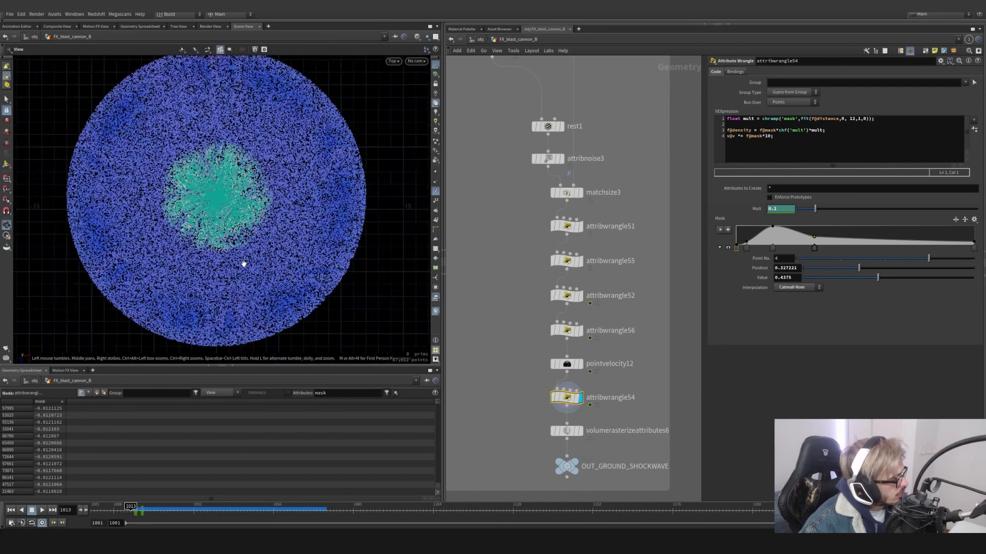
scroll(238, 235, up, 10)
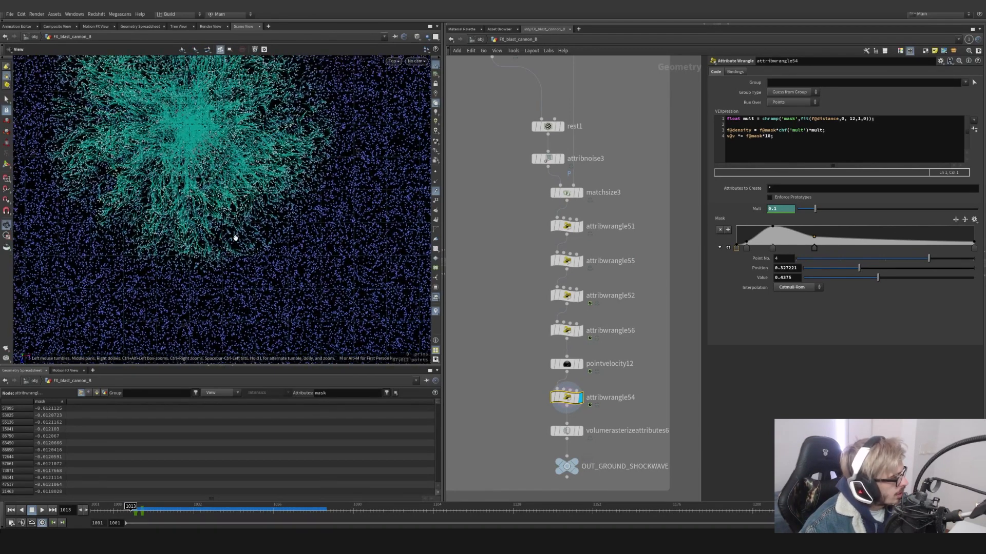
- Try deleting the density and velocity lines from attribwrangle54's expression, and undo the deletion
key(s)
drag(794, 141, 726, 129)
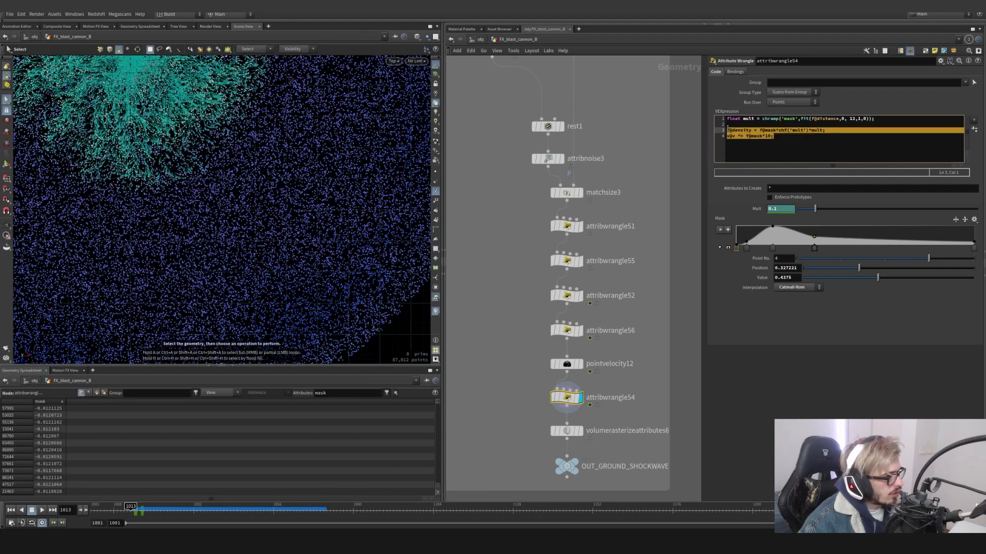
key(BackSpace)
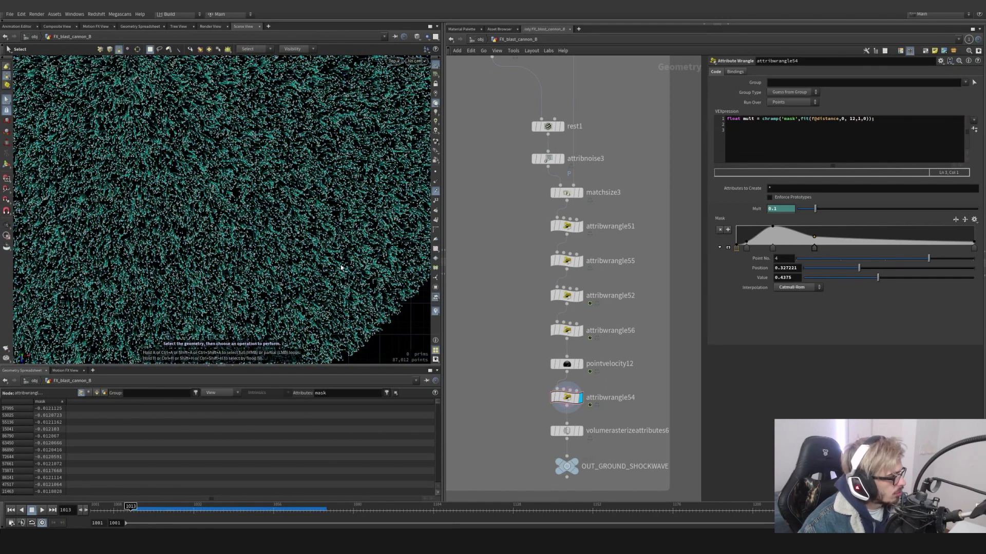
key(ctrl+z)
key(ctrl+z)
- Select volumerasterizeattributes6 in the ground shockwave branch and display its result in the viewport
alt+right_drag(332, 261, 271, 236)
alt+middle_drag(234, 67, 263, 136)
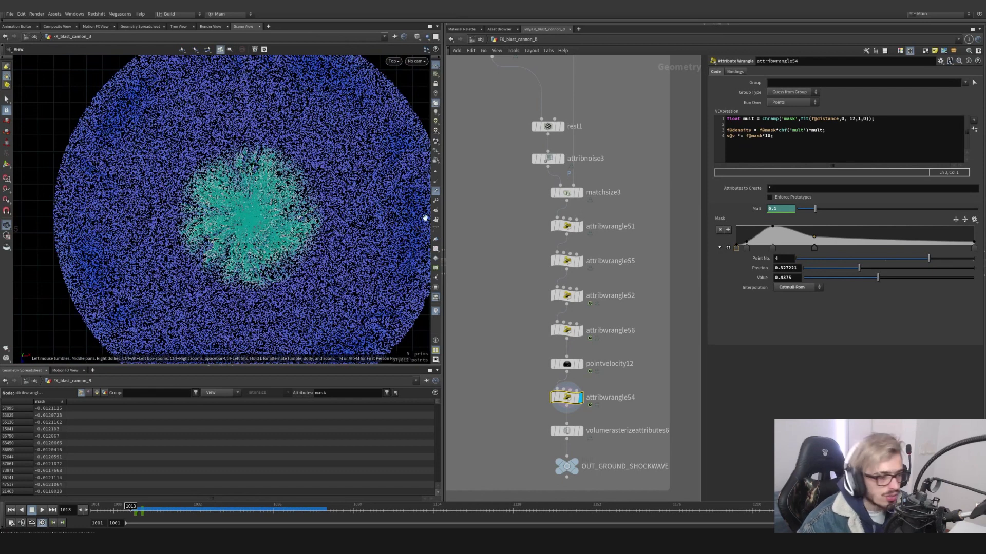
middle_drag(614, 341, 609, 276)
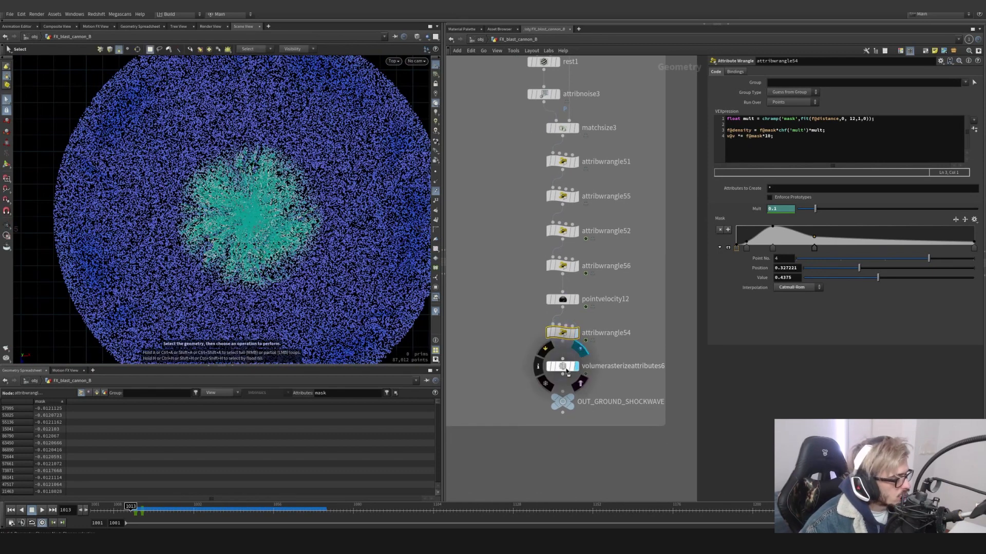
click(575, 368)
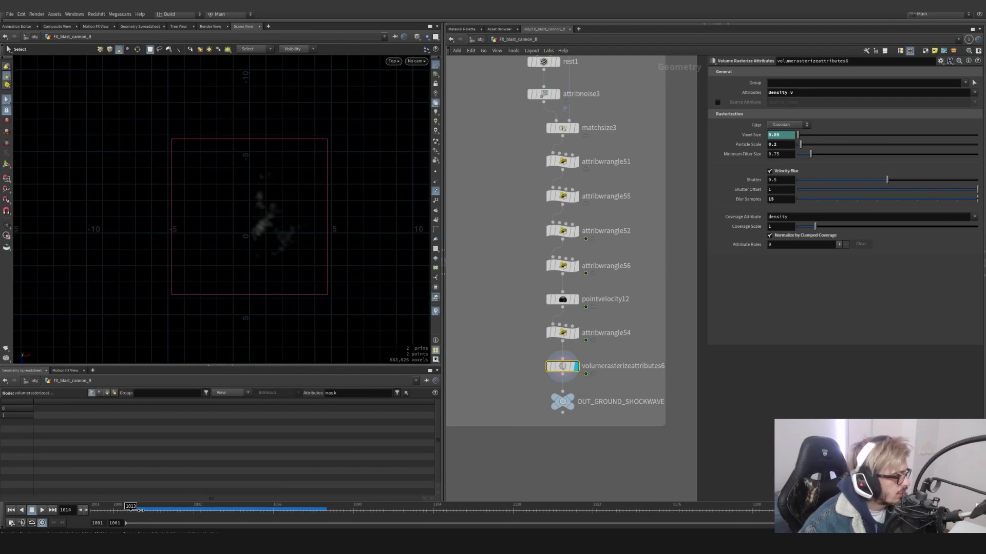
- Scrub between frames 1014 and 1015 and inspect the rasterized shockwave volume in perspective view
mouse_move(140, 511)
mouse_down()
mouse_move(125, 511)
mouse_move(142, 513)
mouse_move(133, 515)
mouse_up()
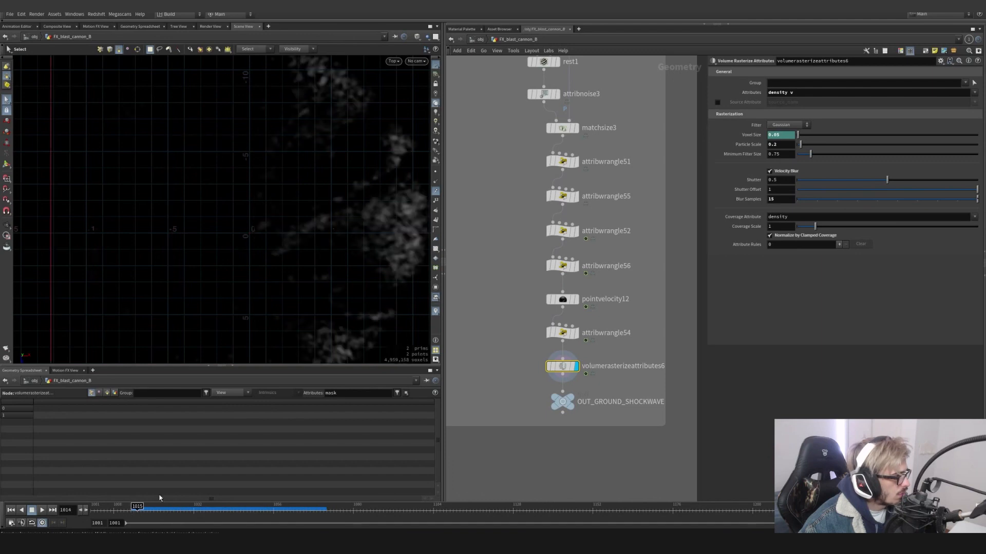
scroll(312, 268, down, 5)
alt+middle_drag(294, 210, 276, 150)
alt+drag(221, 164, 525, 301)
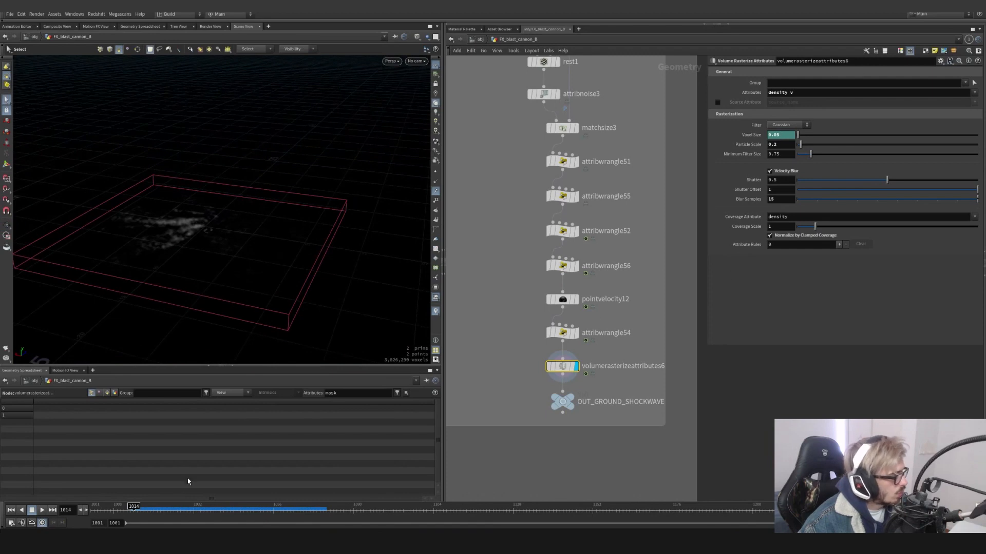
drag(142, 505, 138, 506)
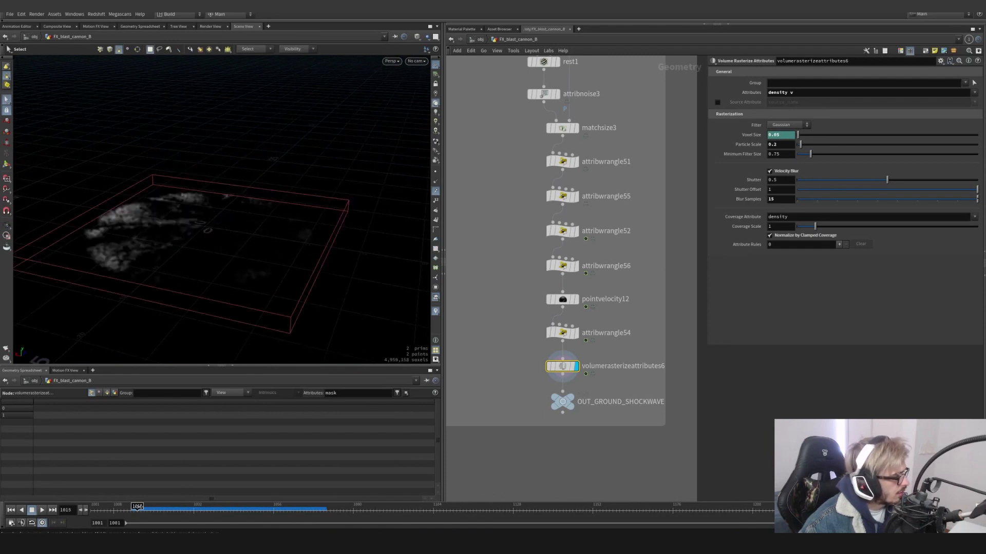
alt+drag(216, 226, 228, 262)
- Select OUT_BLAST_CANNON_B in the simulation group and open the dopnet1 network feeding it
scroll(585, 246, down, 6)
scroll(592, 266, up, 4)
scroll(593, 266, up, 1)
middle_drag(579, 265, 600, 253)
scroll(600, 253, up, 1)
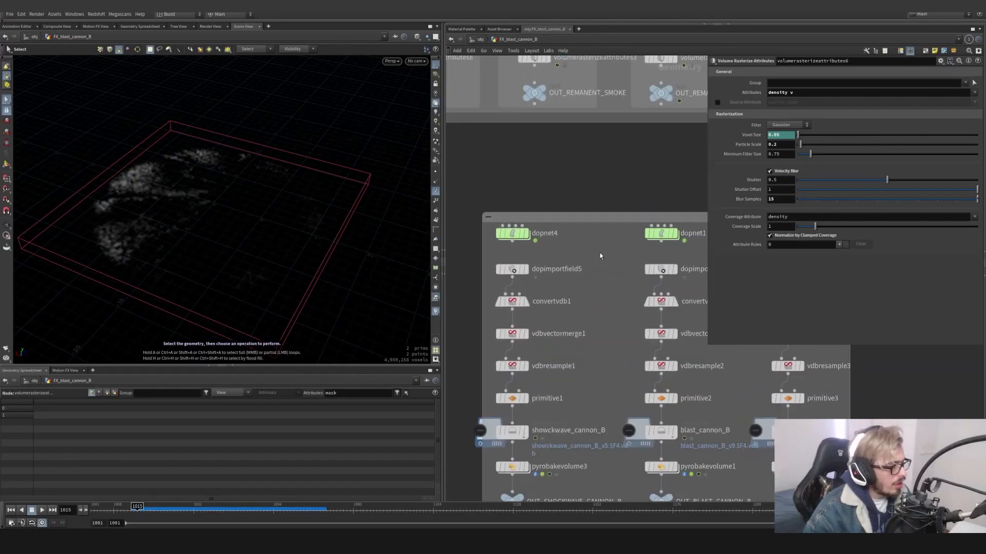
scroll(600, 252, down, 3)
scroll(600, 253, up, 1)
middle_drag(628, 410, 548, 410)
mouse_move(638, 414)
mouse_down()
mouse_move(553, 437)
mouse_move(646, 411)
mouse_up()
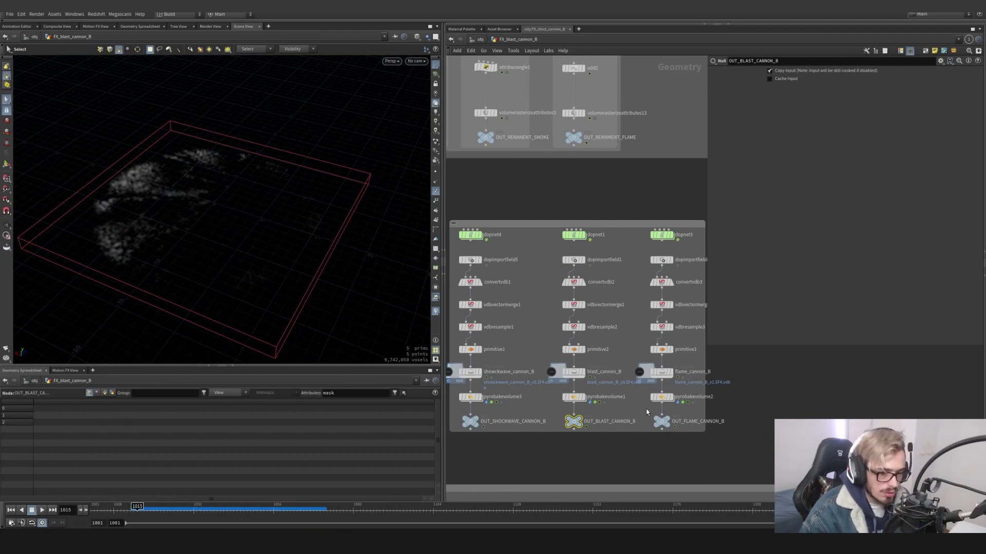
double_click(574, 236)
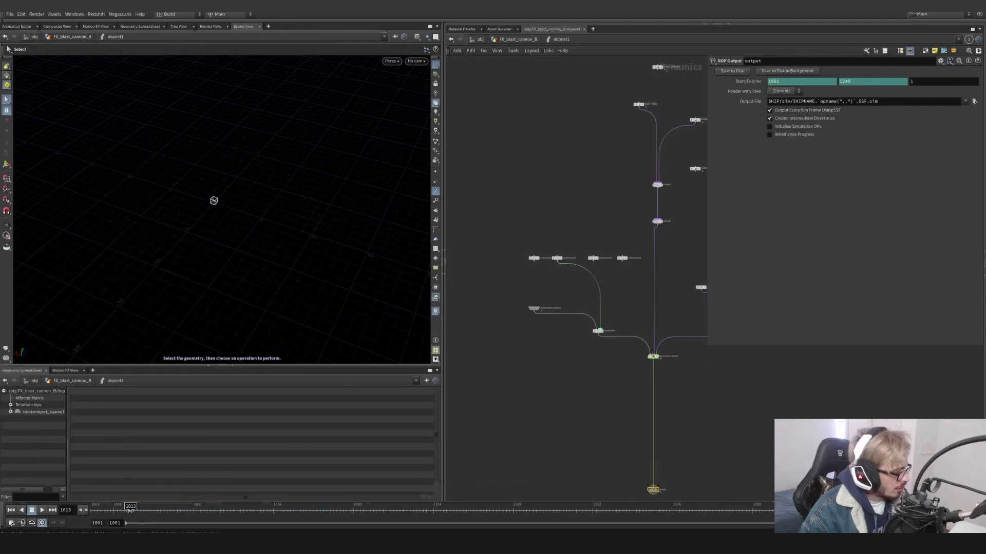
- Look over the dopnet1 network layout and select smokeobject_sparse1 to examine its properties
middle_drag(596, 176, 528, 192)
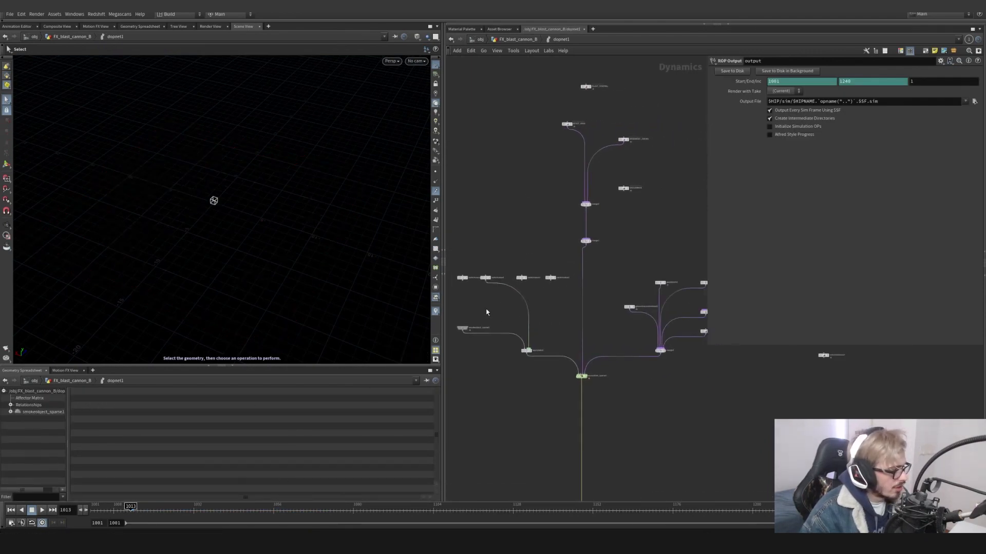
middle_drag(554, 254, 560, 228)
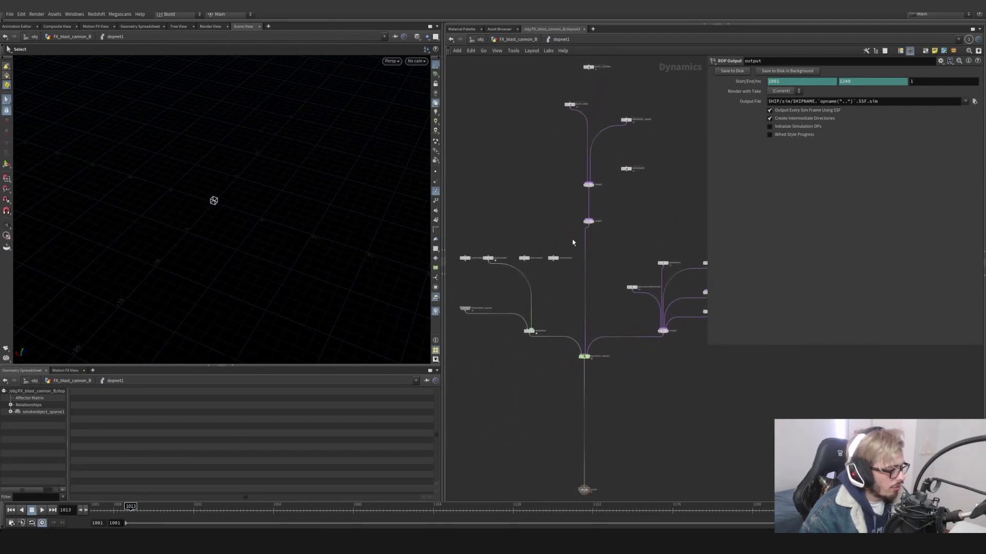
scroll(609, 291, down, 1)
middle_drag(609, 291, 546, 277)
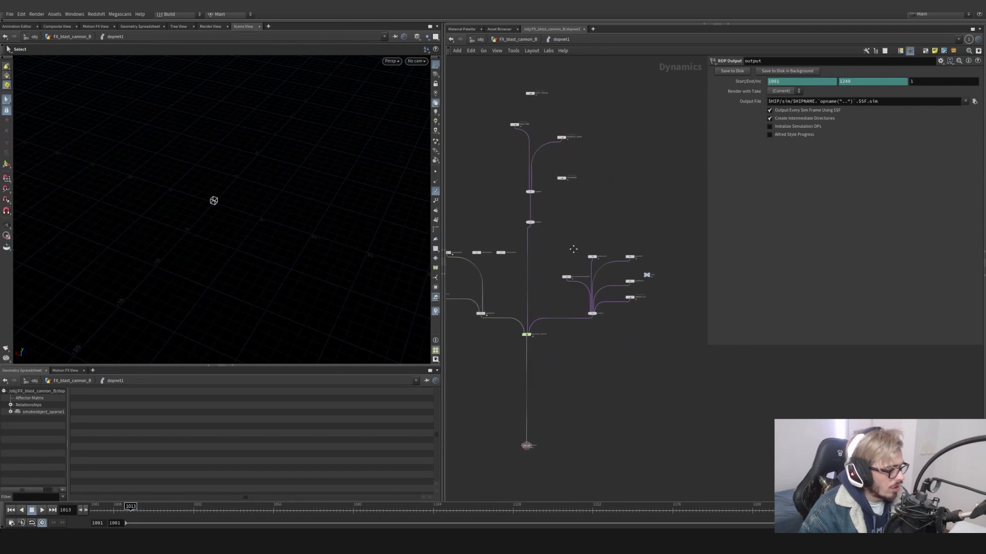
middle_drag(630, 211, 709, 192)
scroll(620, 325, up, 6)
drag(633, 322, 662, 337)
middle_drag(532, 307, 750, 402)
drag(576, 344, 485, 265)
- Look over pyrosolver_sparse1 and the source branch above it, and select the BLAST_MAIN volume source
scroll(575, 354, down, 3)
middle_drag(575, 354, 458, 429)
scroll(597, 409, up, 2)
scroll(598, 410, up, 2)
mouse_move(565, 441)
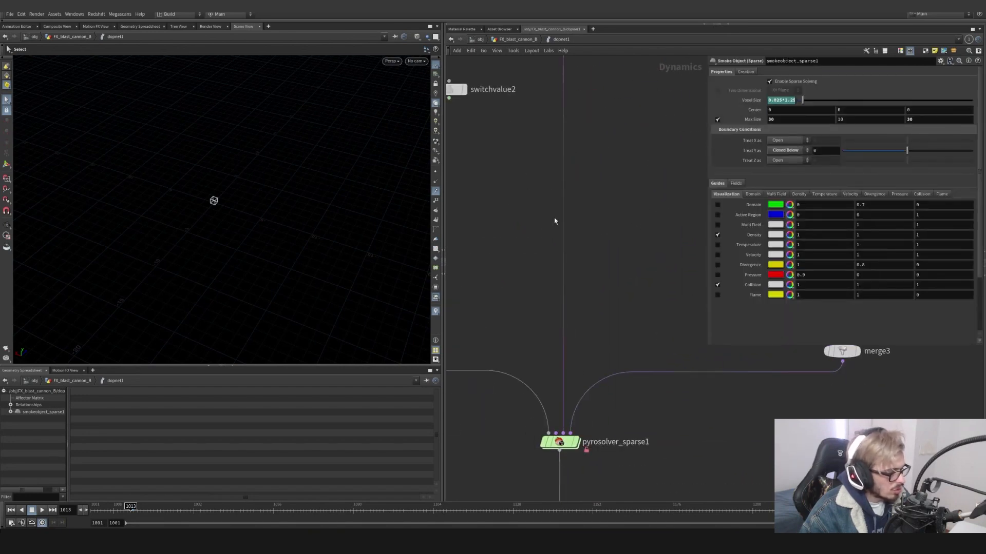
middle_drag(554, 217, 571, 488)
middle_drag(588, 238, 564, 455)
middle_drag(603, 268, 600, 377)
scroll(620, 279, down, 3)
scroll(557, 205, up, 1)
drag(575, 159, 494, 237)
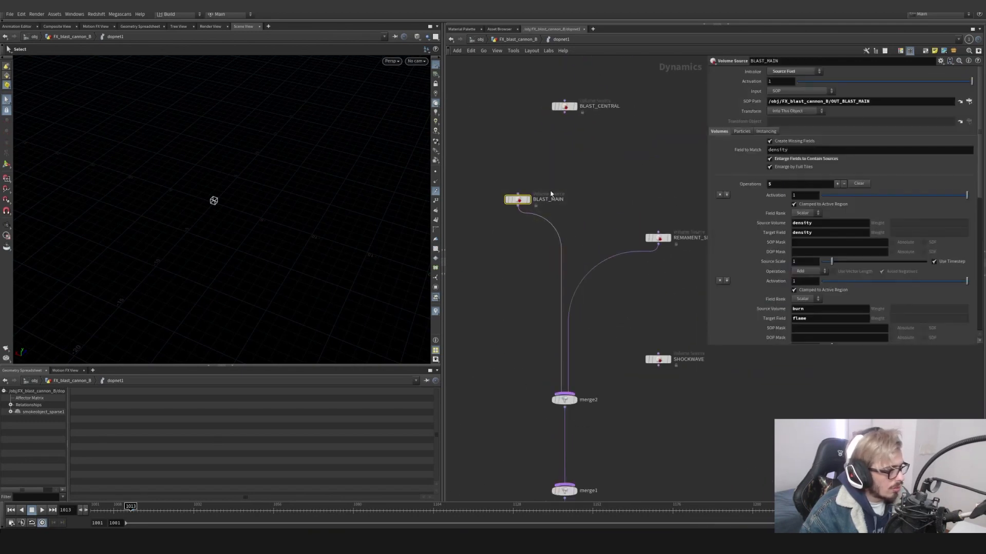
- Examine BLAST_MAIN's SOP path and its density, burn-to-flame and temperature-to-divergence source operations
double_click(832, 101)
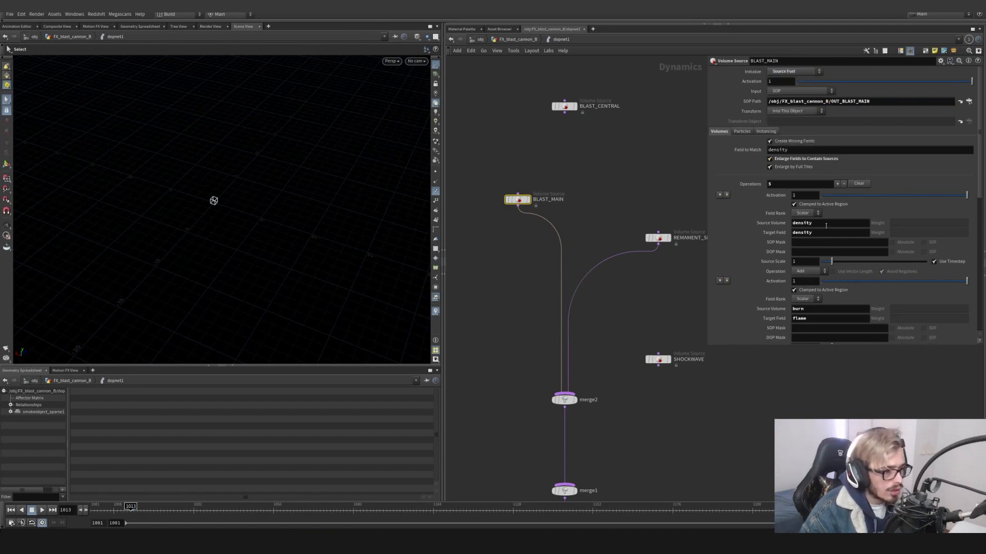
double_click(795, 225)
scroll(806, 267, down, 2)
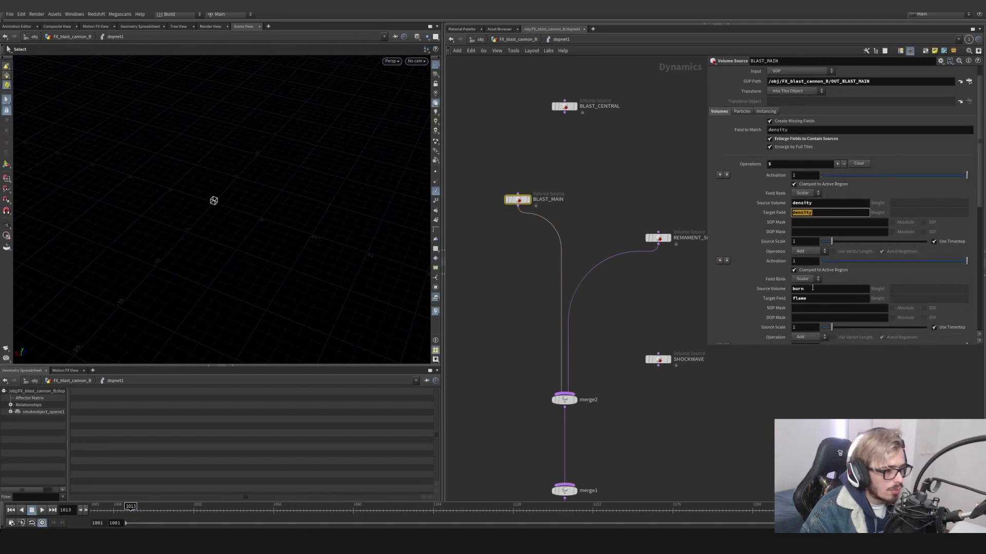
double_click(811, 290)
scroll(814, 297, down, 6)
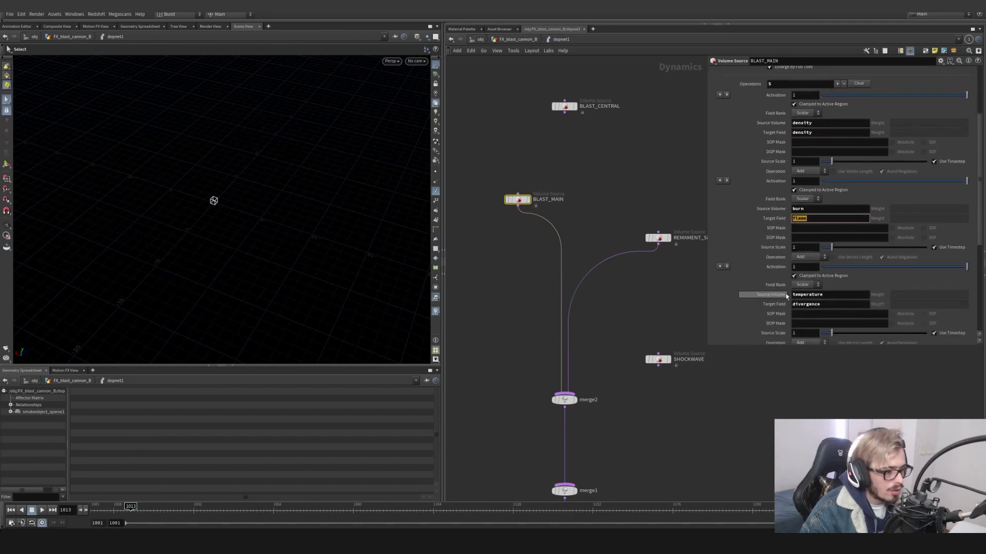
double_click(815, 295)
drag(819, 304, 803, 305)
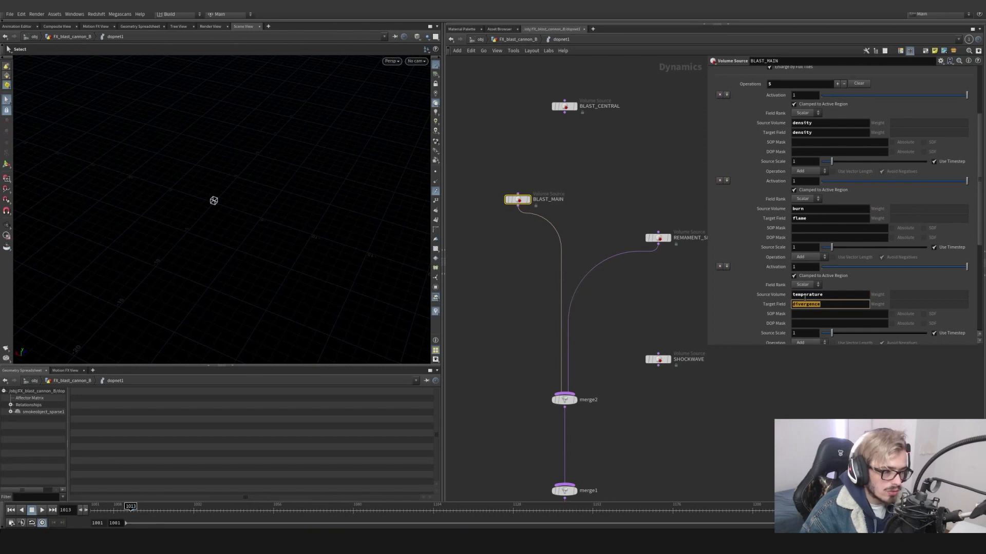
- Examine BLAST_MAIN's temperature operation and its velocity operation, including the velocity target field and source scale
scroll(763, 279, down, 3)
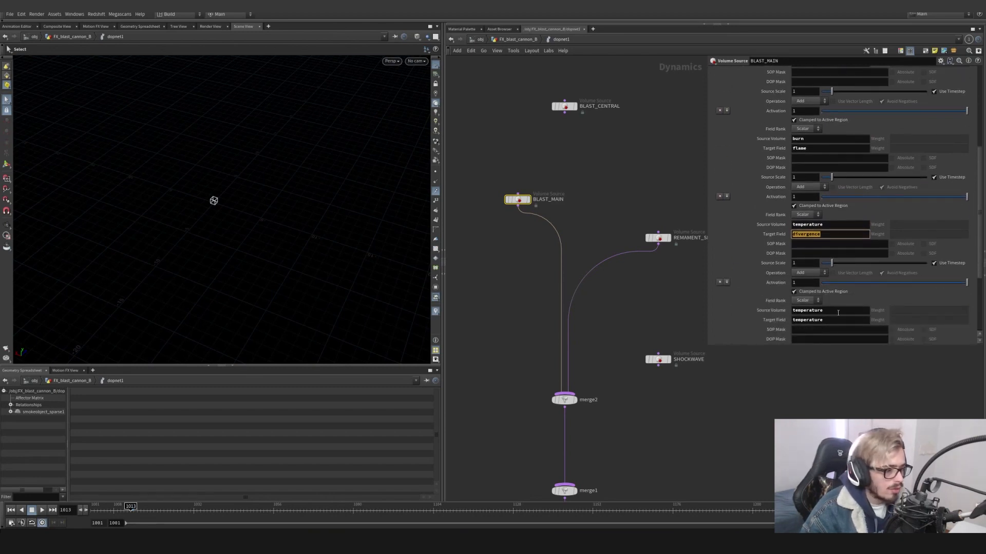
double_click(809, 311)
double_click(809, 320)
scroll(810, 308, down, 5)
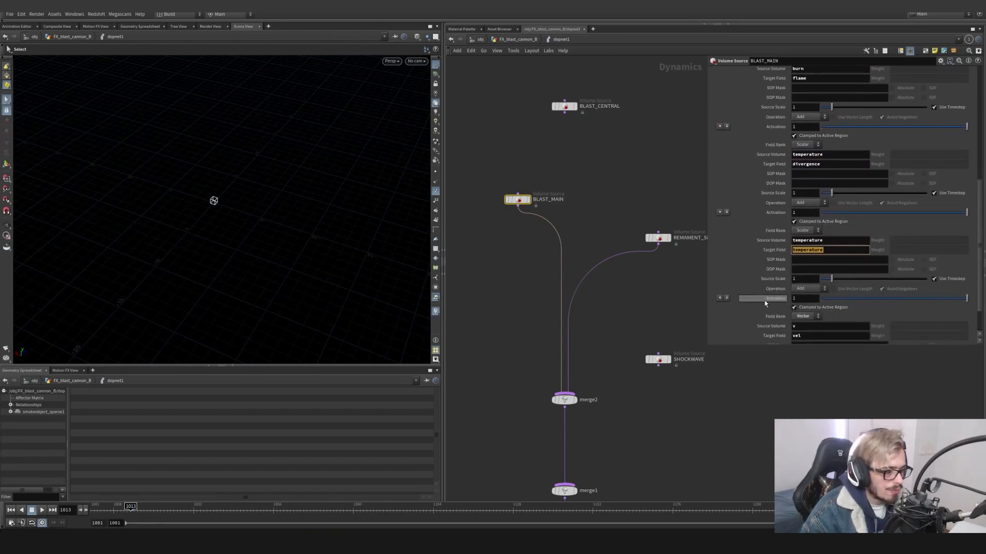
double_click(801, 296)
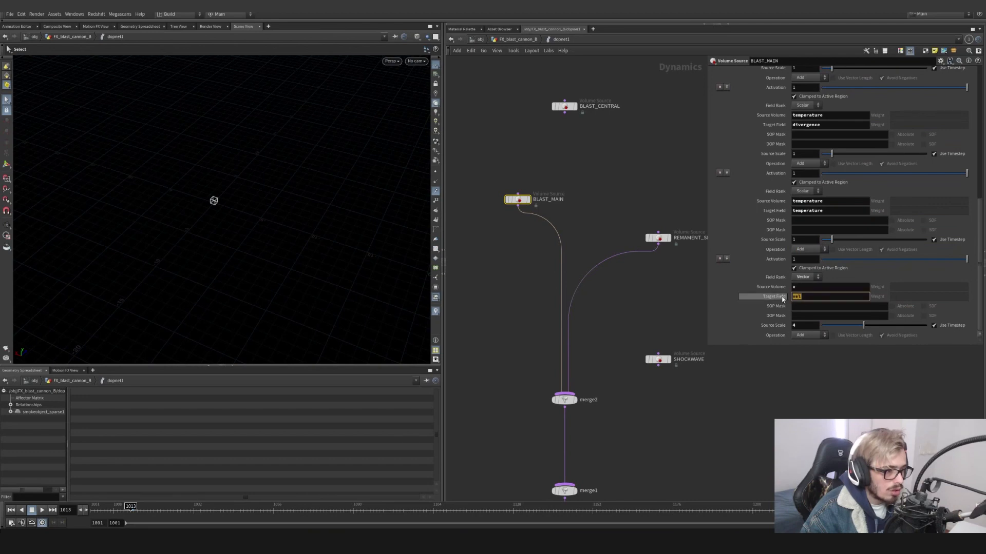
double_click(800, 325)
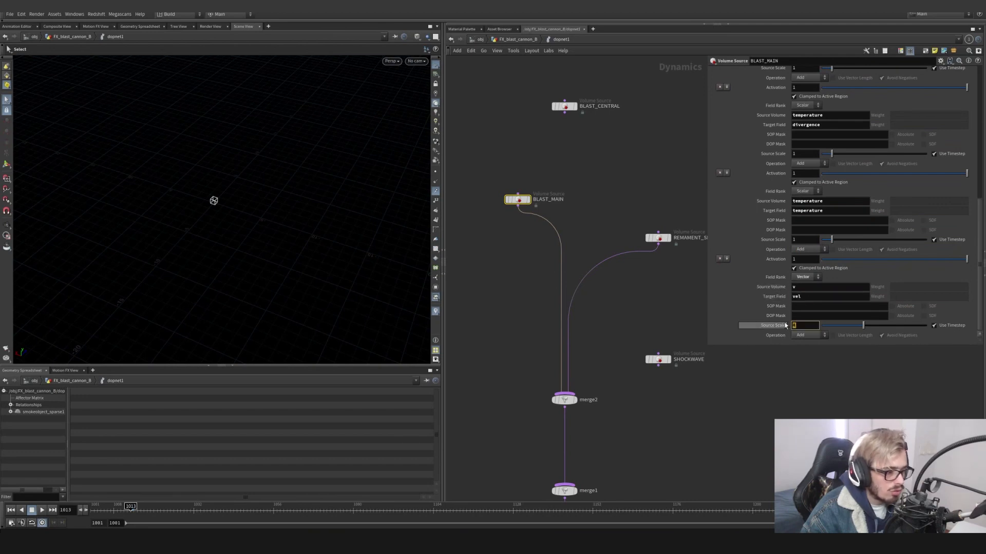
- Revisit how BLAST_MAIN maps the temperature volume to divergence and the burn volume to flame
scroll(785, 318, up, 3)
scroll(784, 205, up, 1)
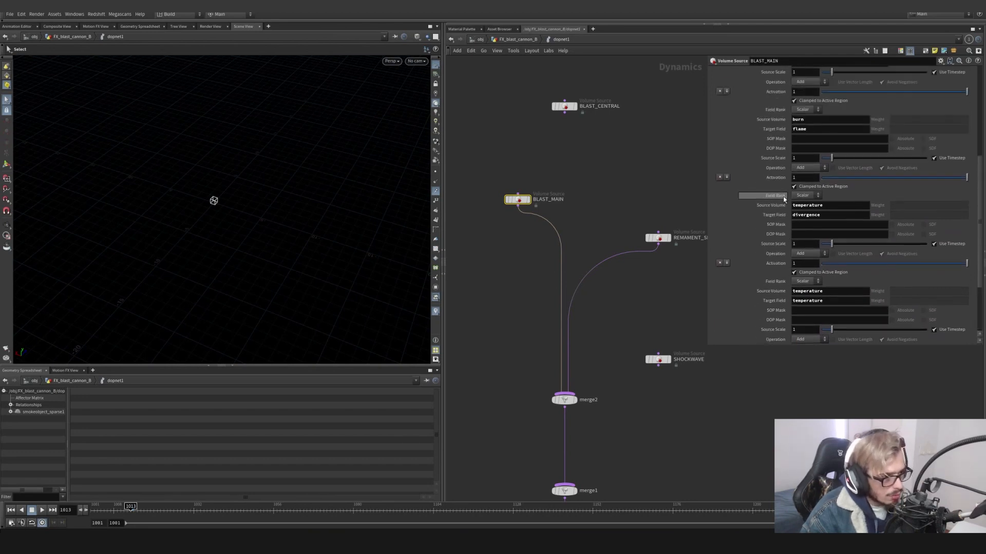
scroll(783, 201, up, 3)
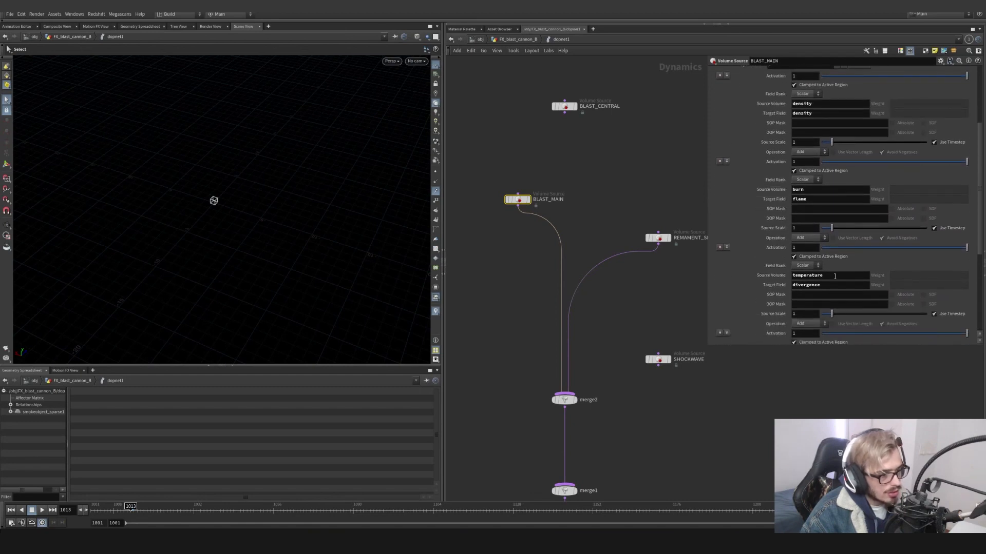
drag(835, 276, 792, 276)
key(Tab)
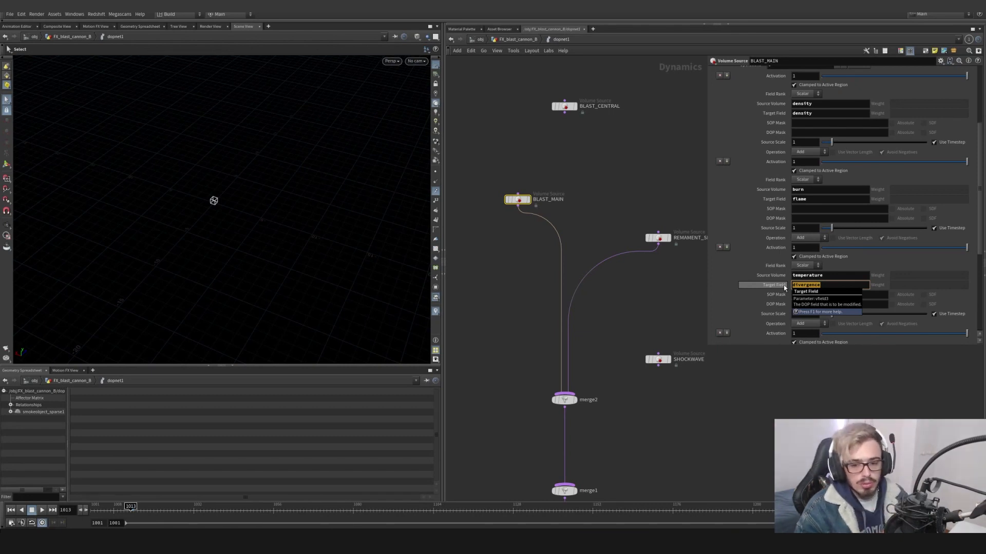
click(829, 282)
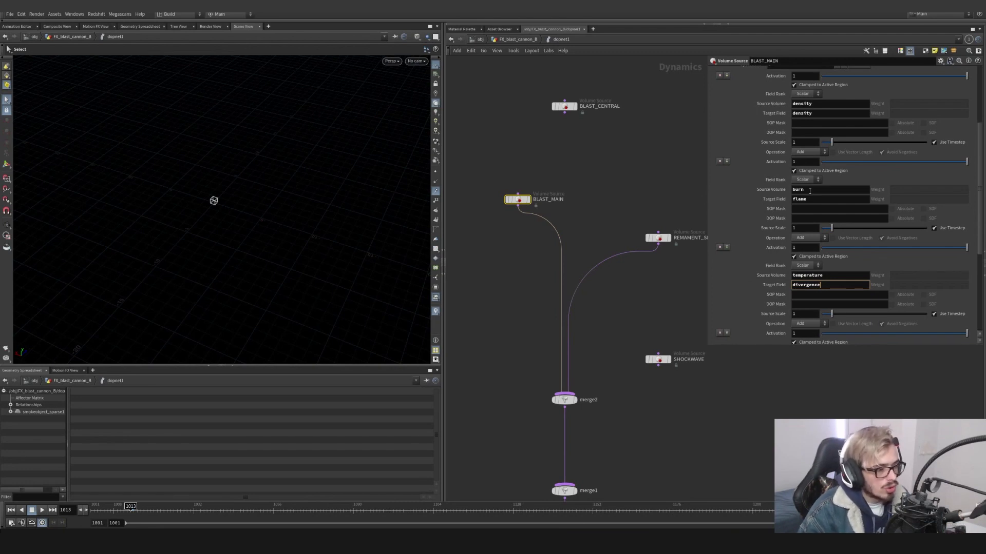
mouse_move(809, 191)
mouse_down()
mouse_move(793, 190)
mouse_move(791, 201)
mouse_up()
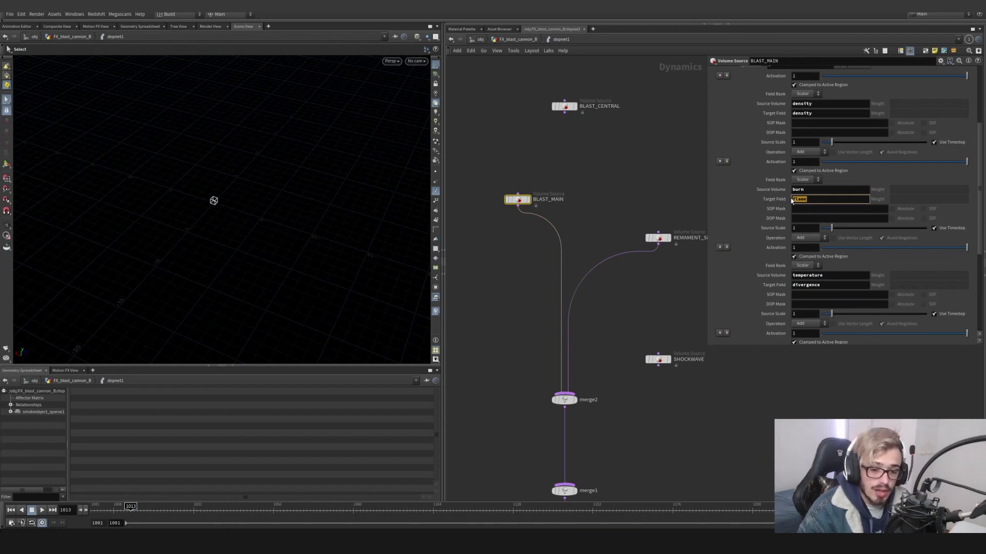
- Select the REMAMENT_SMOKE volume source and review its density and velocity operations and keyed source scale at frame 1013
scroll(677, 286, down, 6)
middle_drag(678, 286, 662, 172)
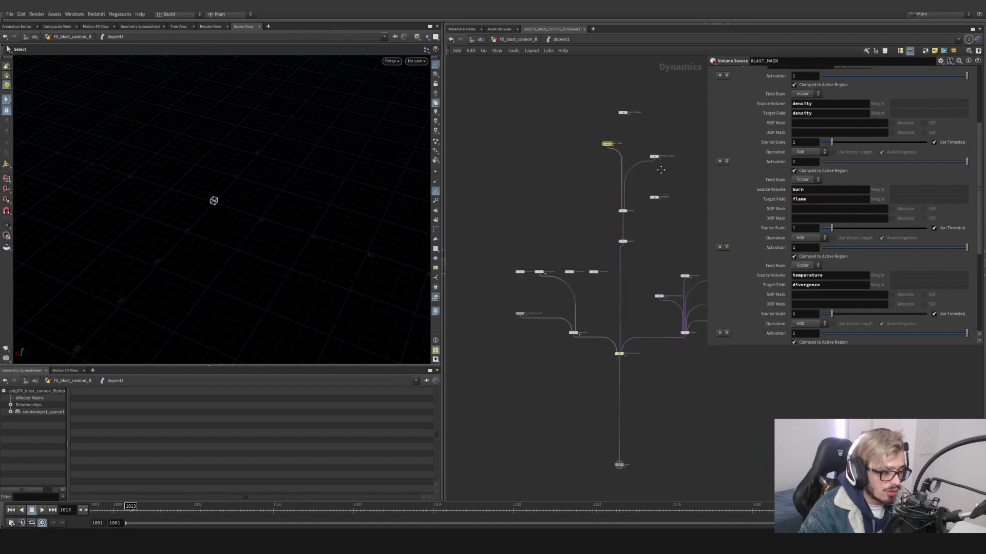
scroll(643, 353, up, 5)
scroll(643, 352, up, 1)
mouse_move(631, 374)
mouse_down()
mouse_move(523, 306)
mouse_move(630, 370)
mouse_up()
scroll(621, 278, down, 4)
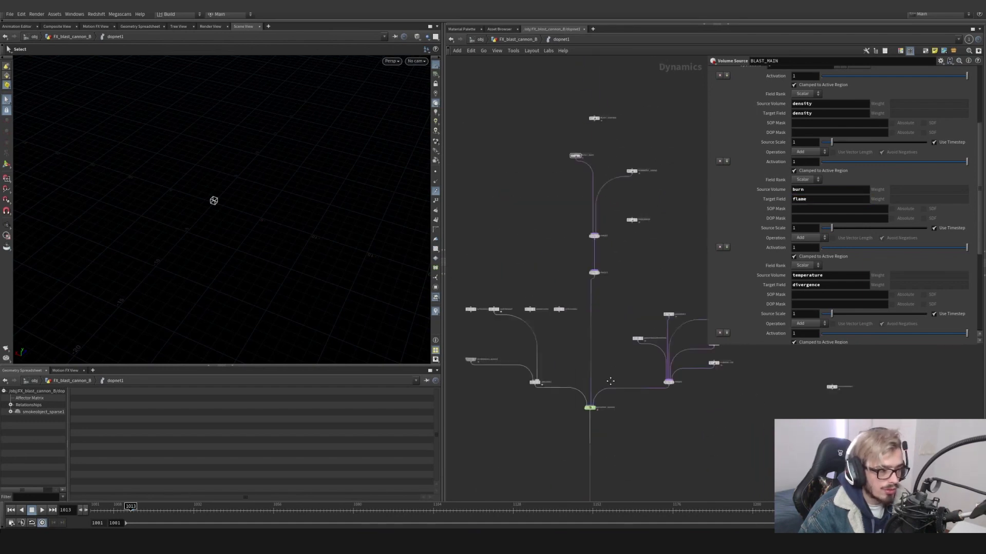
scroll(583, 198, up, 4)
drag(620, 176, 504, 251)
scroll(766, 222, up, 3)
scroll(767, 223, up, 3)
middle_drag(676, 198, 623, 207)
drag(692, 220, 577, 322)
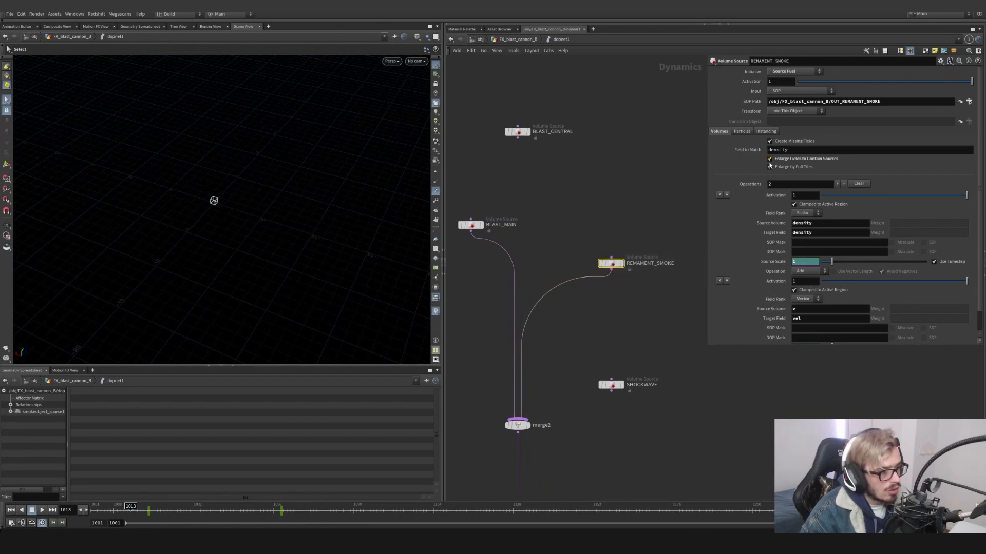
scroll(767, 226, down, 1)
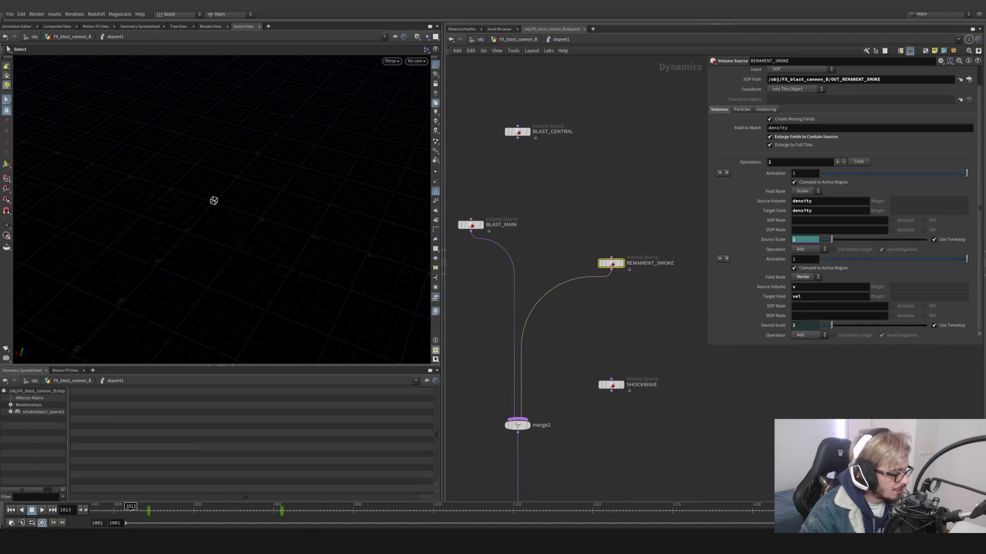
mouse_move(132, 511)
mouse_down()
mouse_move(293, 511)
mouse_move(130, 520)
mouse_up()
- Select the merge1 node below merge2 to examine its activation and input
scroll(498, 384, down, 4)
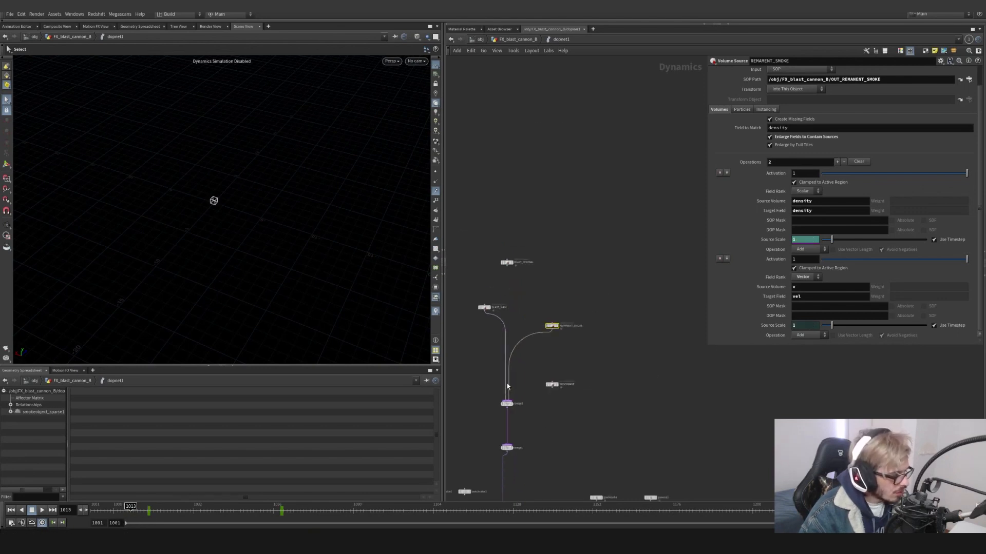
middle_click(551, 385)
middle_drag(554, 343, 619, 233)
scroll(598, 316, up, 3)
drag(597, 315, 526, 381)
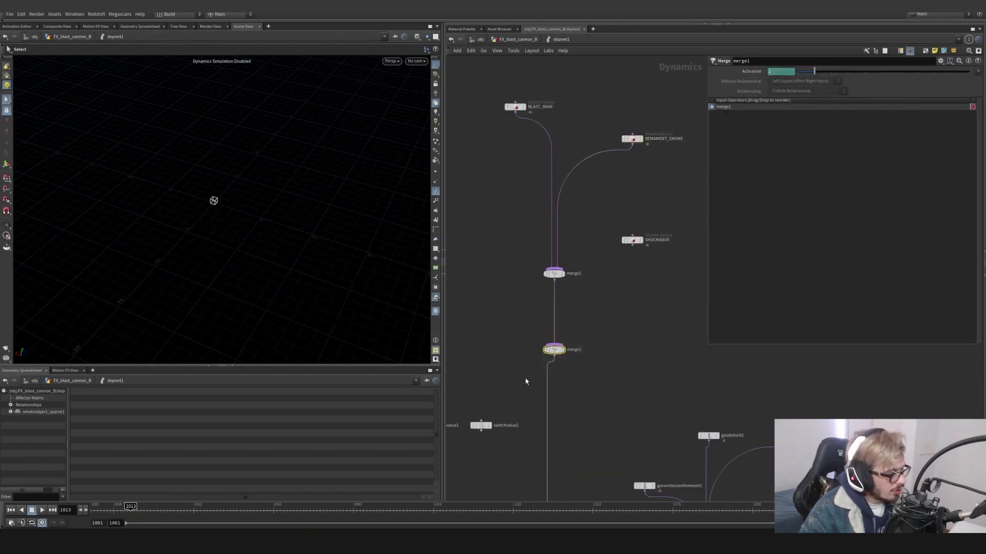
- Look over the dopnet1 network around the pyro solver and select applydata1 to examine its input operators
scroll(585, 370, down, 1)
middle_drag(587, 370, 625, 220)
scroll(627, 298, down, 3)
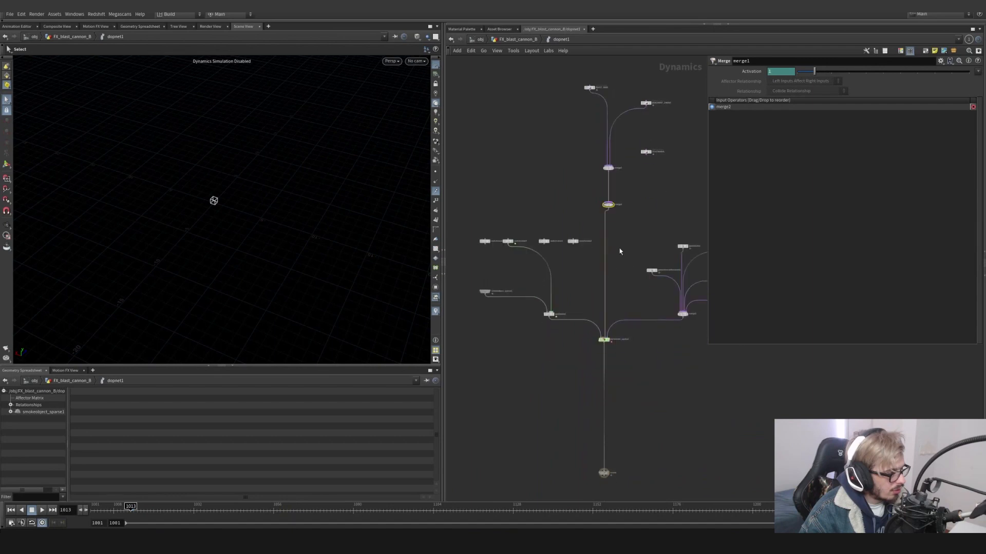
scroll(601, 338, up, 6)
scroll(617, 319, down, 4)
middle_drag(656, 323, 525, 377)
drag(670, 359, 532, 214)
middle_drag(582, 238, 786, 242)
drag(633, 301, 574, 365)
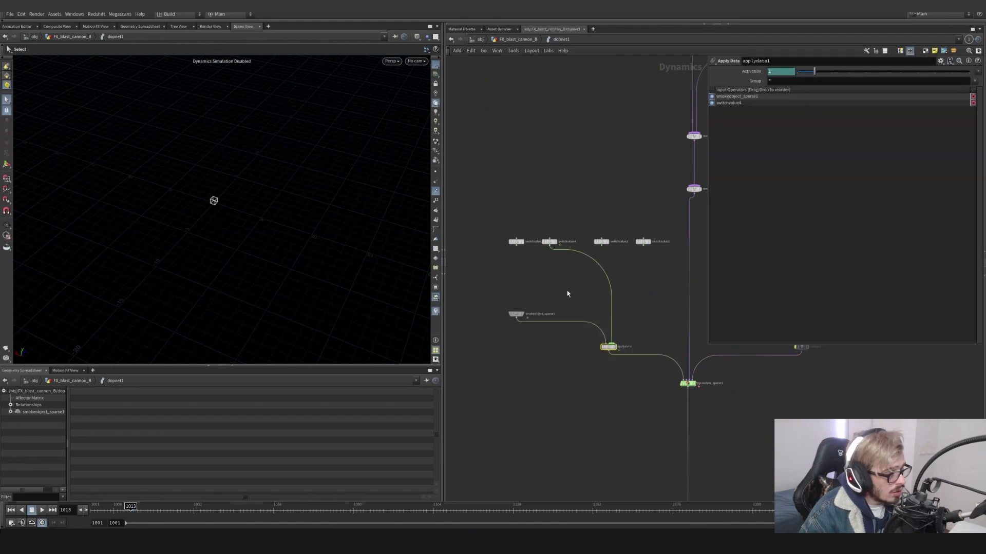
- Compare switchvalue4 with switchvalue2, and connect switchvalue2 to applydata1 in place of switchvalue4
click(549, 242)
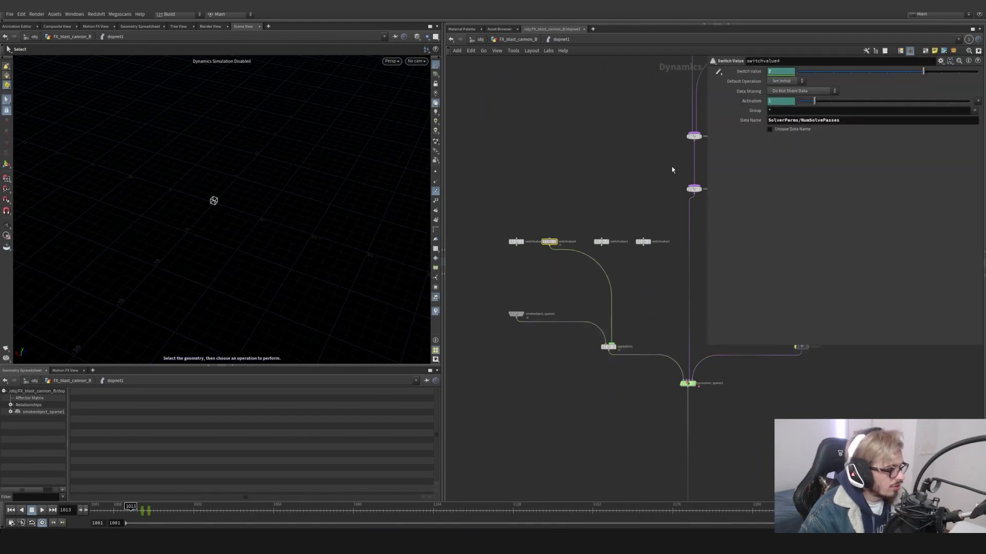
click(648, 244)
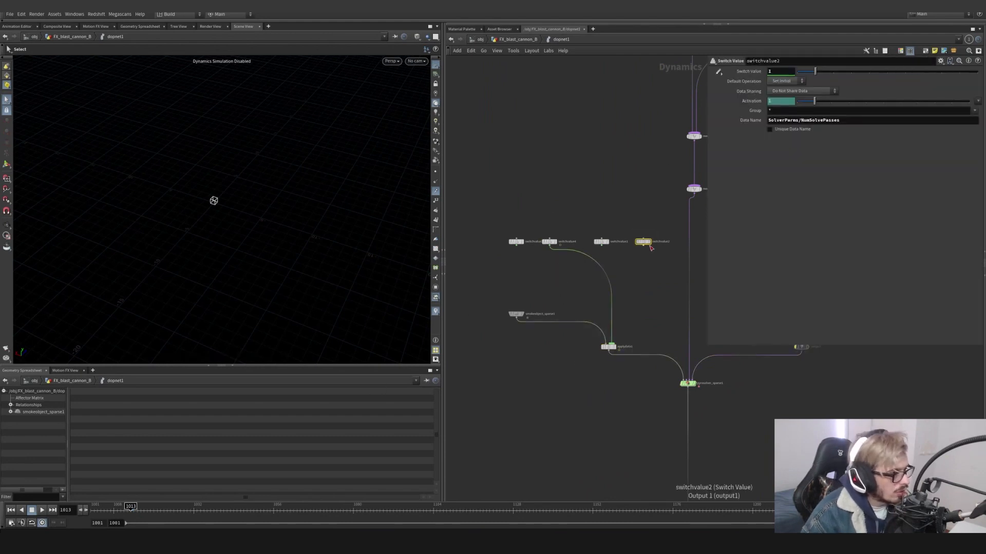
drag(612, 289, 642, 249)
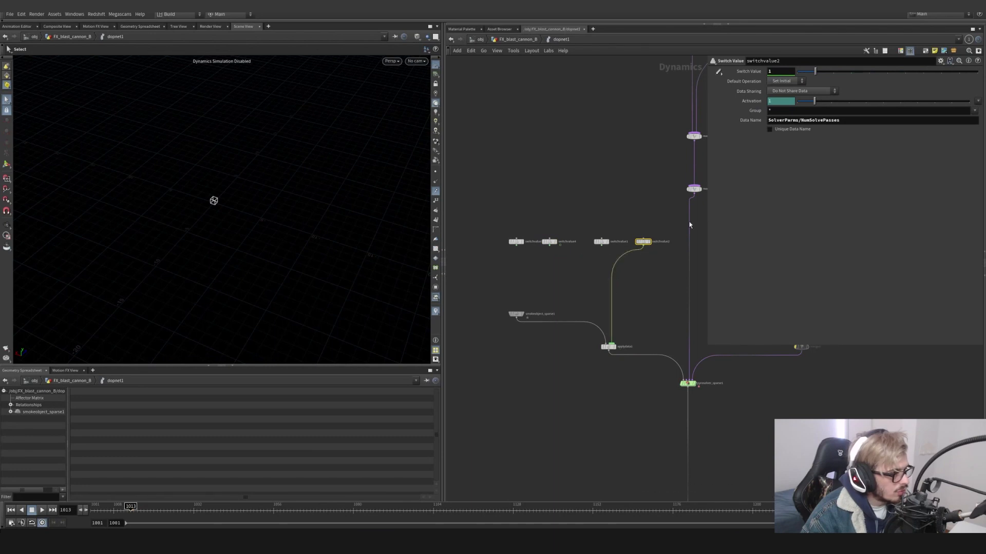
drag(634, 190, 544, 264)
drag(666, 223, 613, 370)
middle_drag(632, 290, 564, 306)
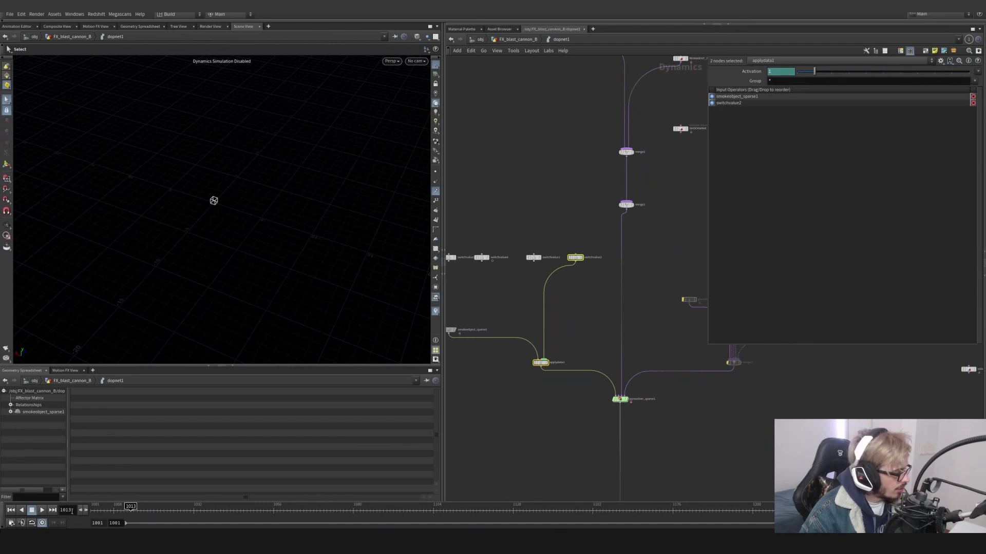
- Set the voxel size of smokeobject_sparse1 to 0.025*4
click(452, 329)
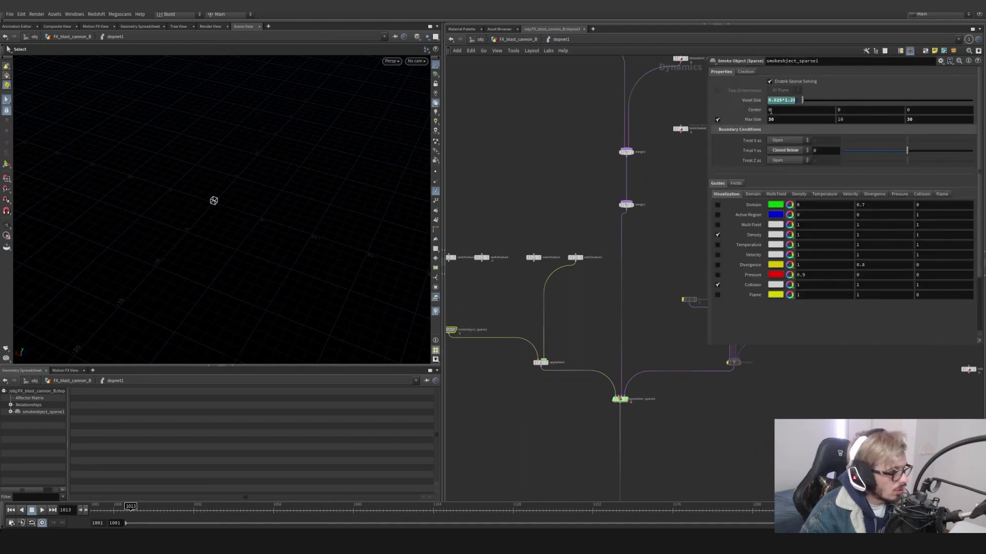
double_click(786, 101)
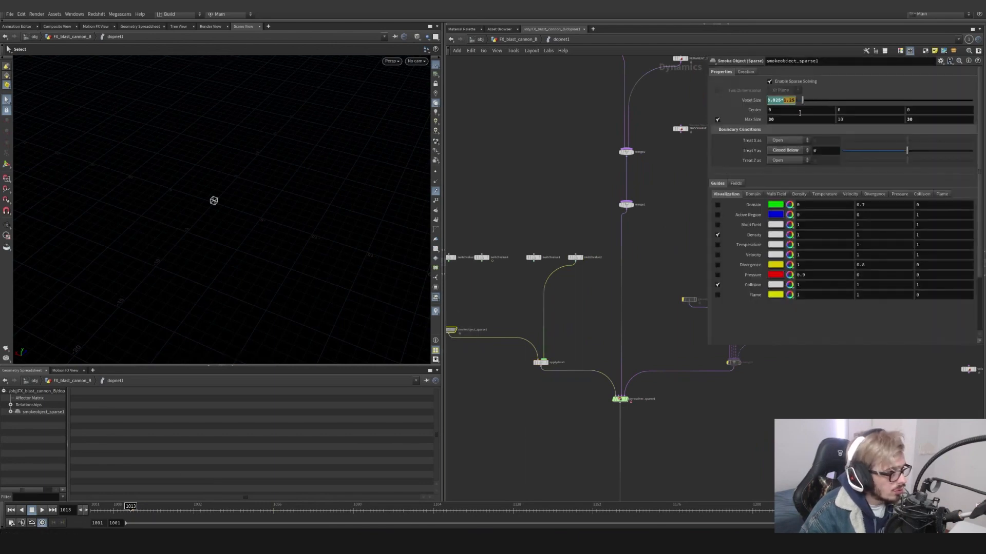
text(4)
key(Return)
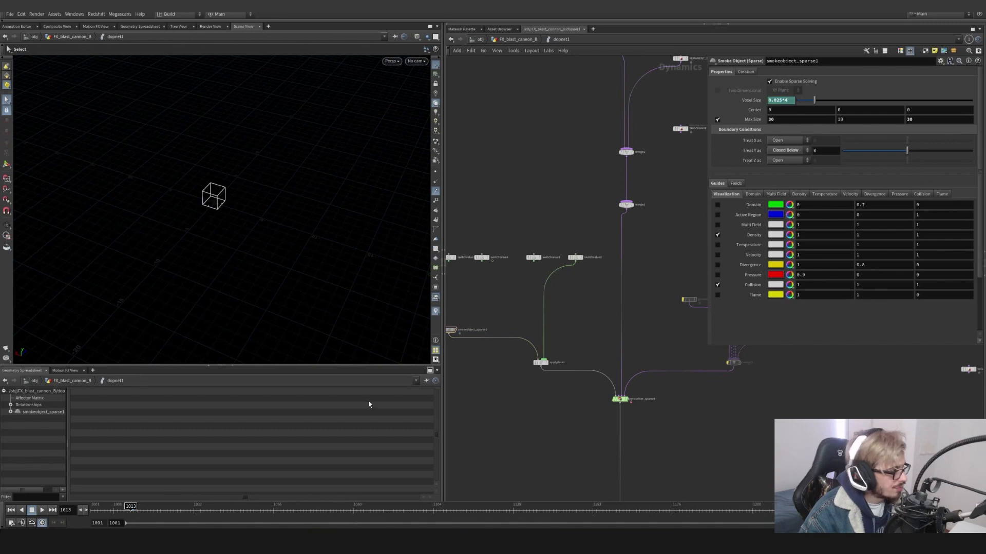
- Simulate dopnet1 forward to frame 1017 and inspect the smoke container from another angle
click(42, 510)
click(42, 512)
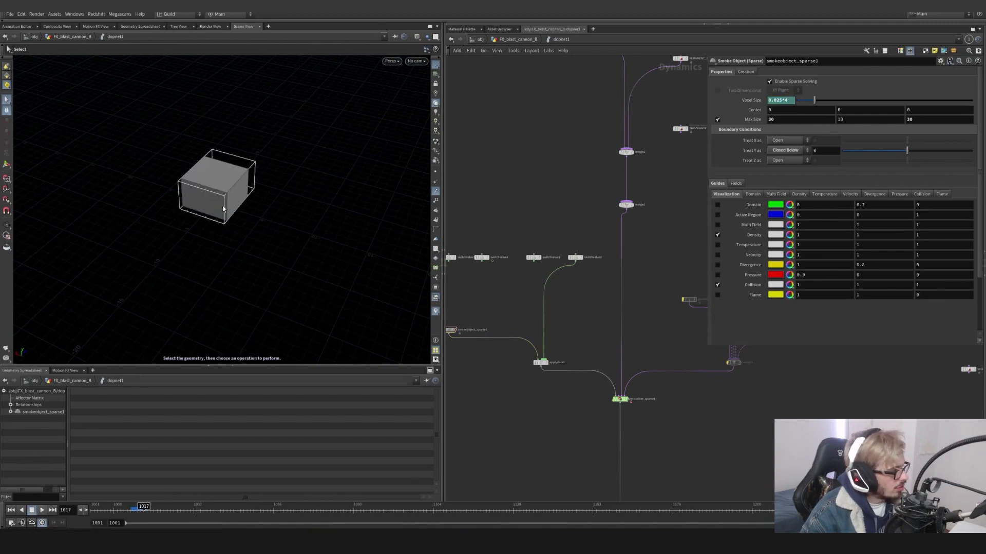
alt+drag(242, 231, 334, 198)
drag(614, 251, 537, 386)
- Return to the FX_blast_cannon_B network, display dopimportfield1 and select it to inspect the imported smoke up close
click(532, 41)
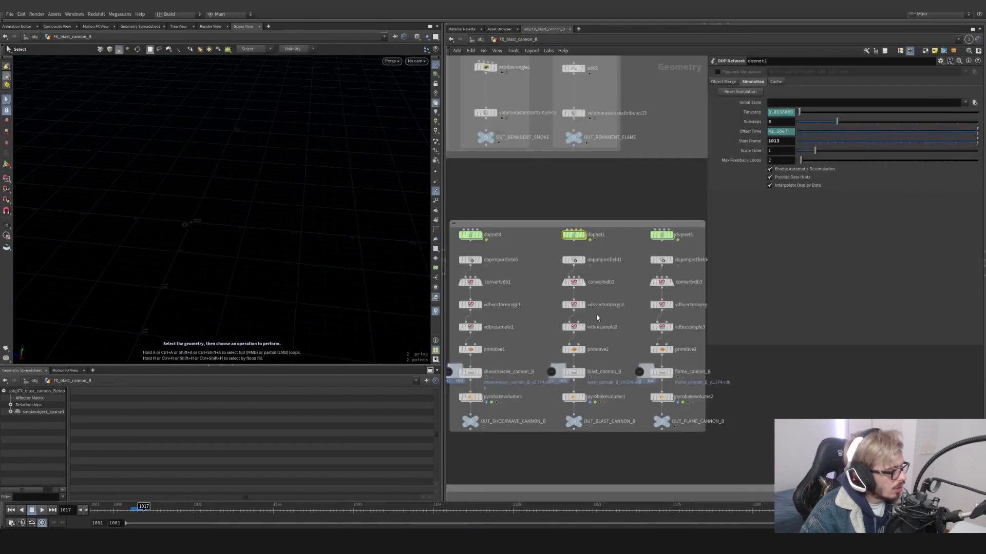
click(582, 260)
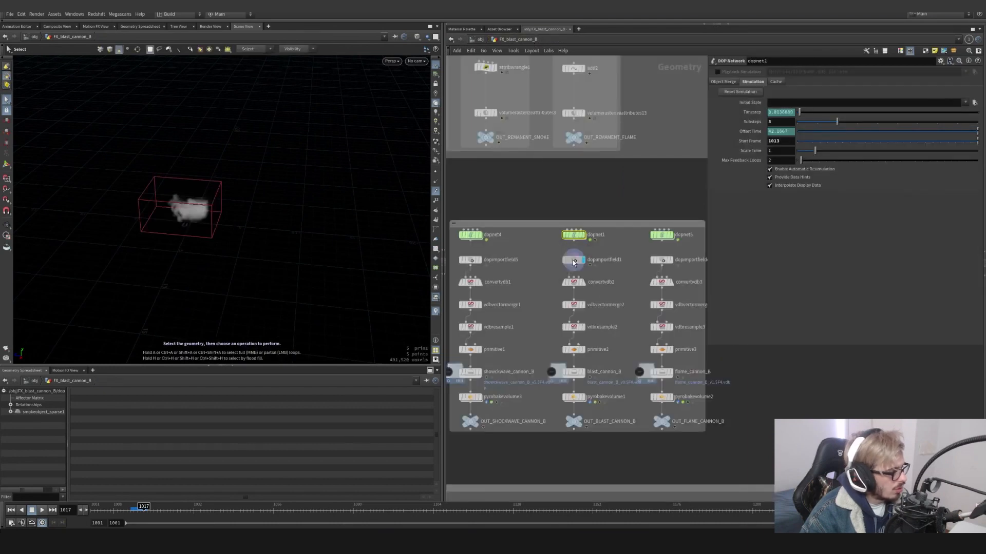
click(573, 260)
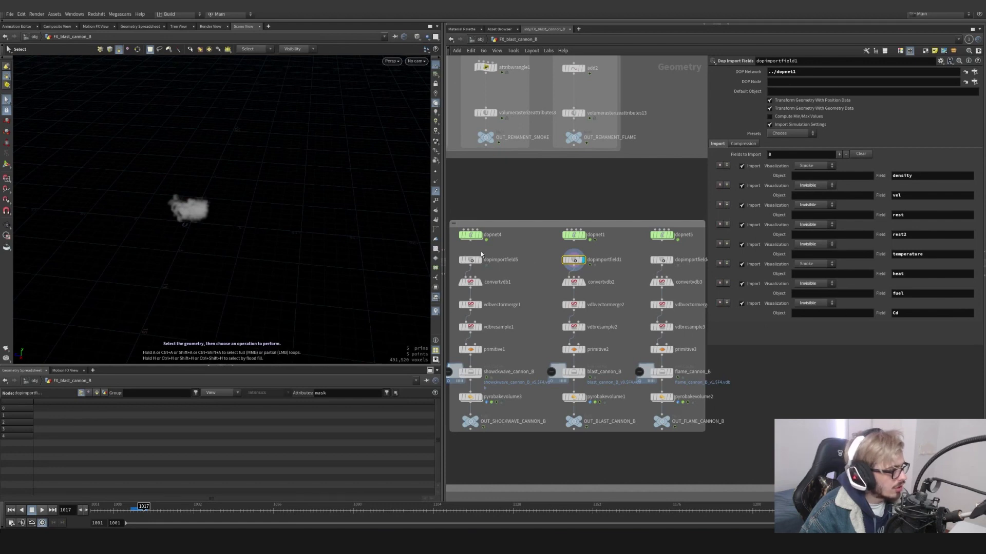
alt+middle_drag(209, 243, 224, 222)
alt+right_drag(225, 222, 212, 198)
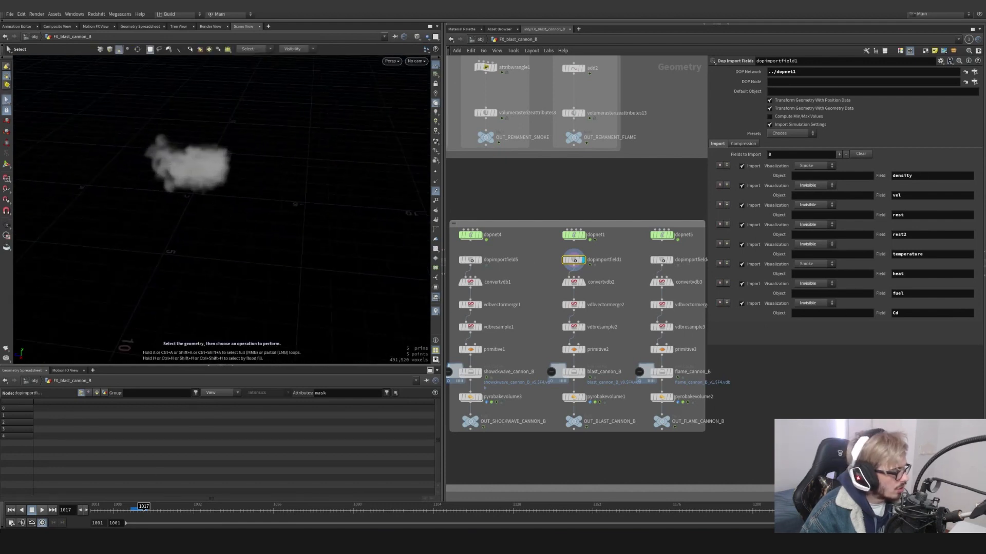
- Simulate the blast further, view it from the scene camera's angle, and scrub to frame 1043 and back to 1021
click(43, 511)
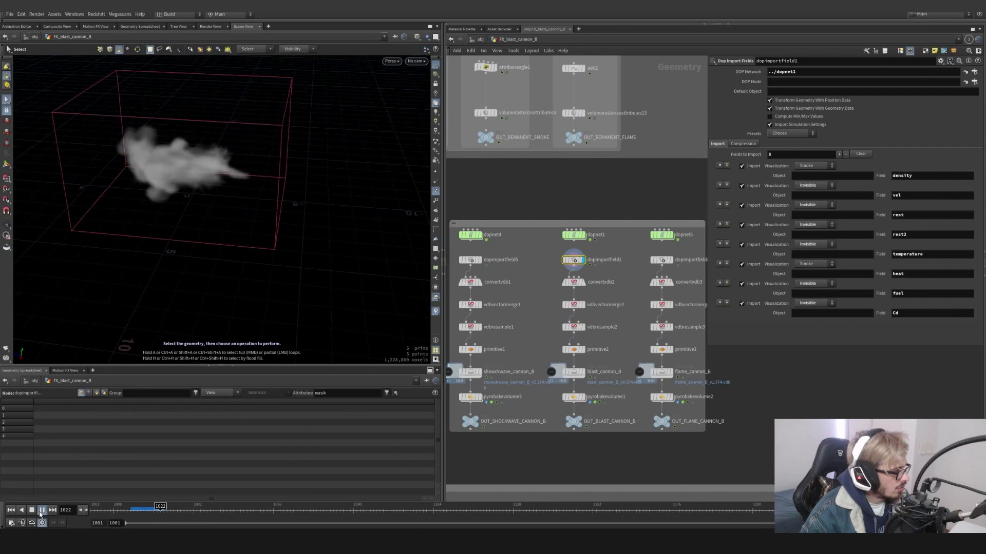
click(416, 61)
click(419, 102)
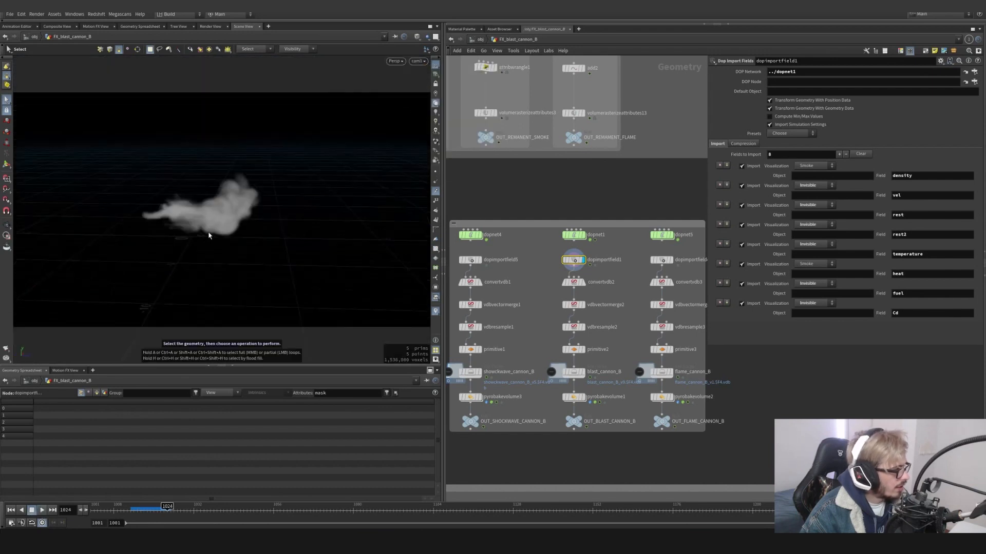
key(Escape)
alt+drag(213, 211, 213, 212)
drag(148, 513, 227, 514)
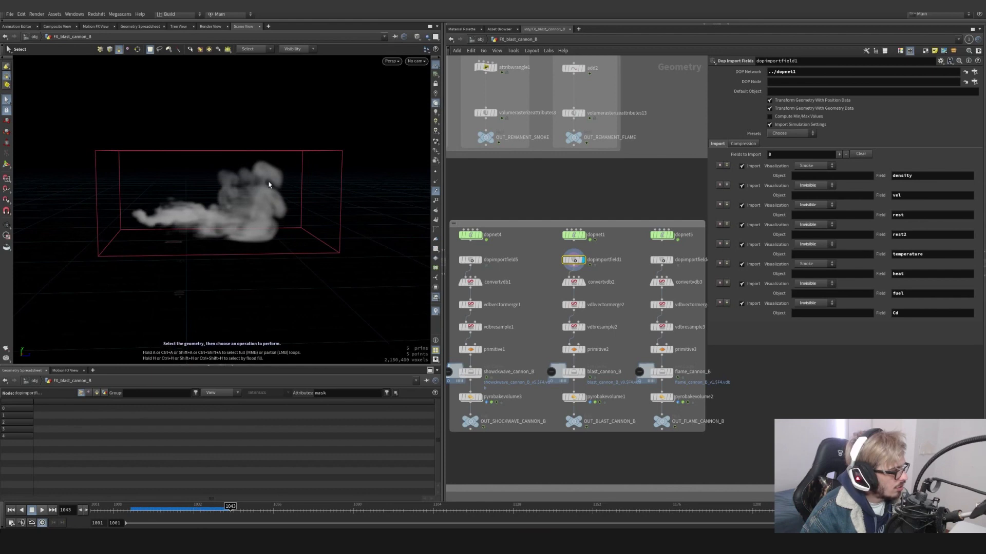
mouse_move(172, 513)
mouse_down()
mouse_move(146, 514)
mouse_move(176, 514)
mouse_move(157, 514)
mouse_up()
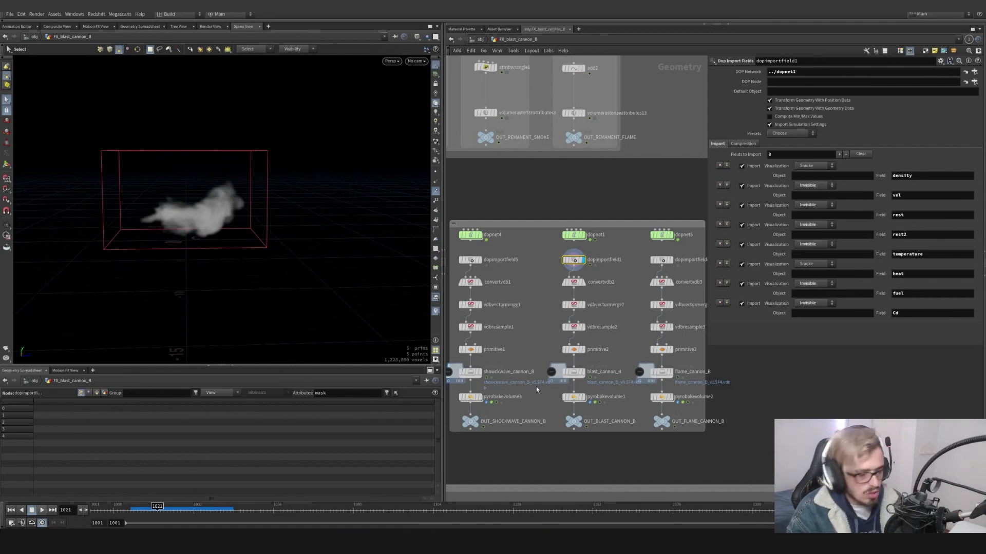
- Duplicate pyrobakevolume1, connect the copy directly to dopimportfield1, and display the copy
alt+drag(575, 399, 546, 399)
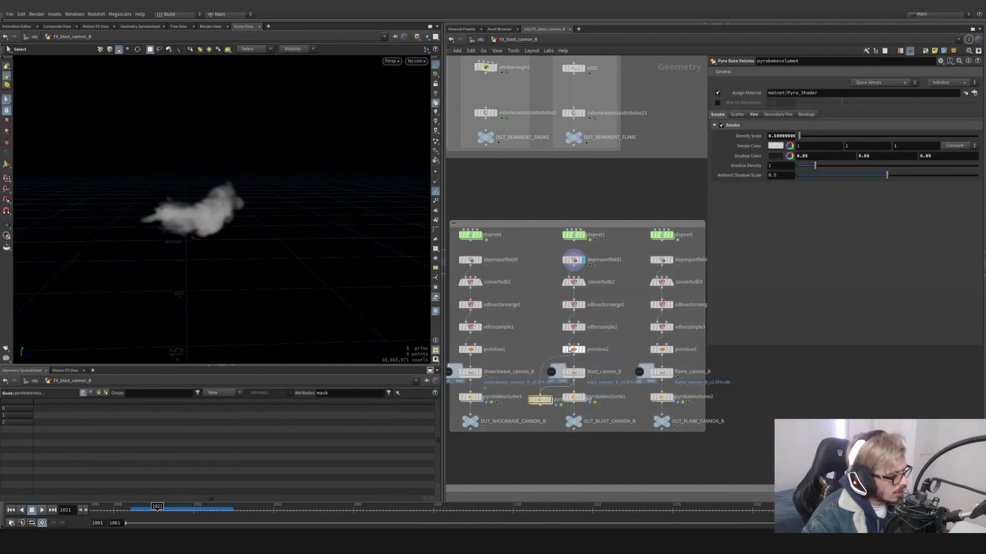
drag(570, 350, 572, 267)
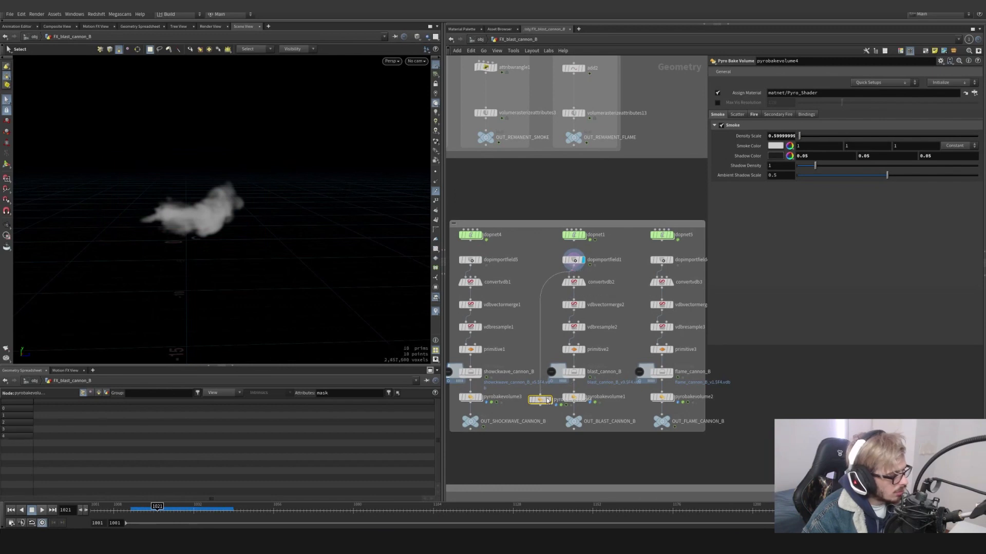
click(546, 402)
drag(539, 422, 549, 421)
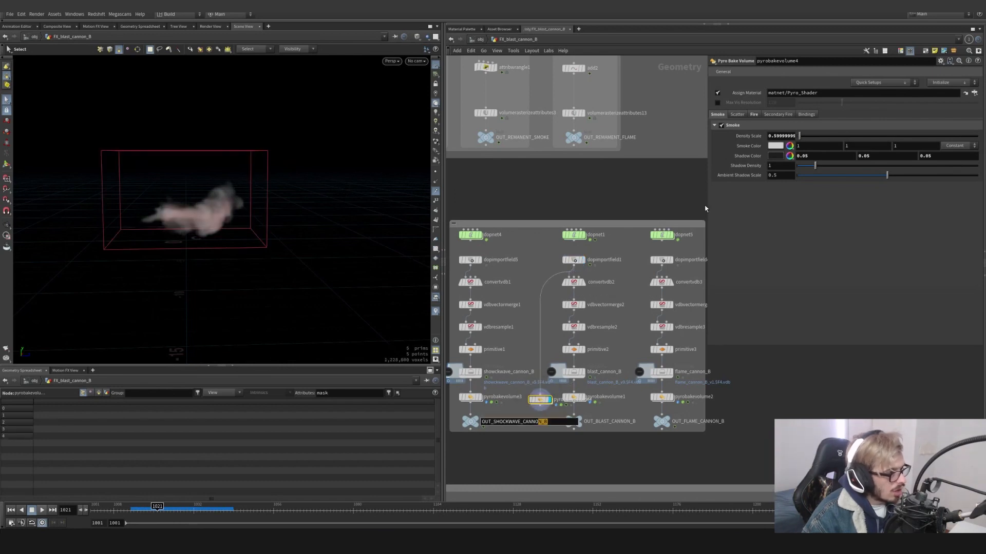
- Compute the source ranges of pyrobakevolume4's fire intensity and fire color, and check the result up to frame 1031
click(754, 116)
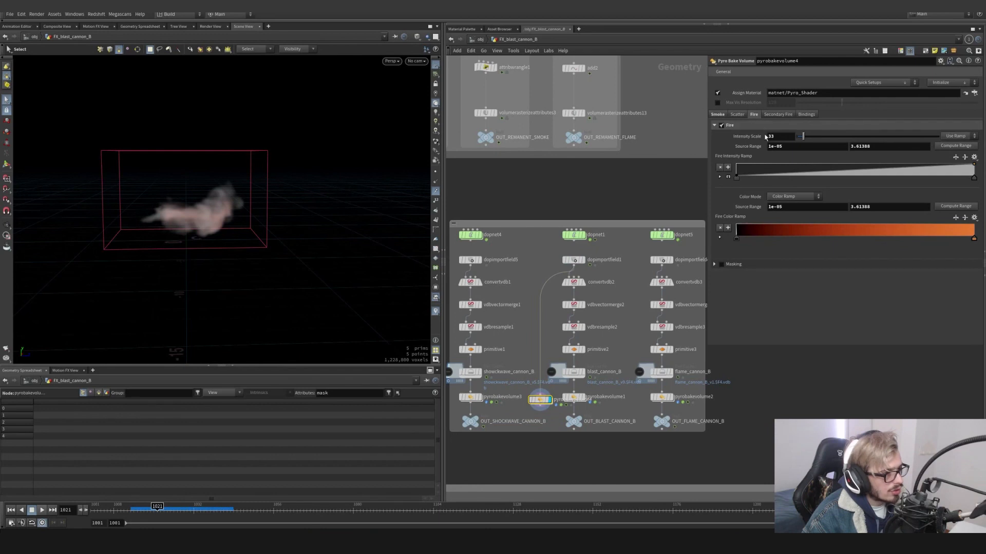
click(954, 145)
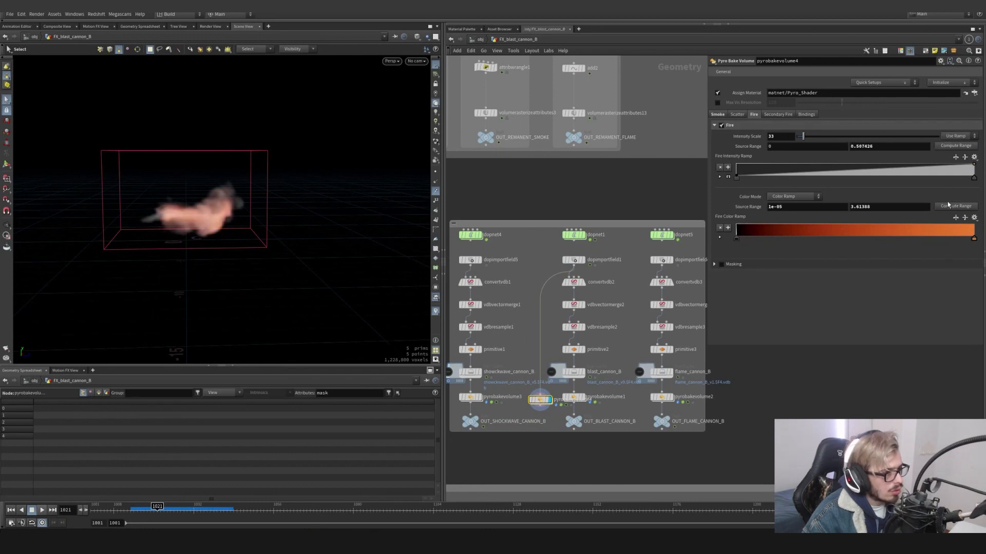
click(950, 206)
drag(148, 509, 190, 511)
- Enter dopnet1 and review the smoke emission and expansion settings of pyrosolver_sparse1, including the expansion rate
double_click(573, 235)
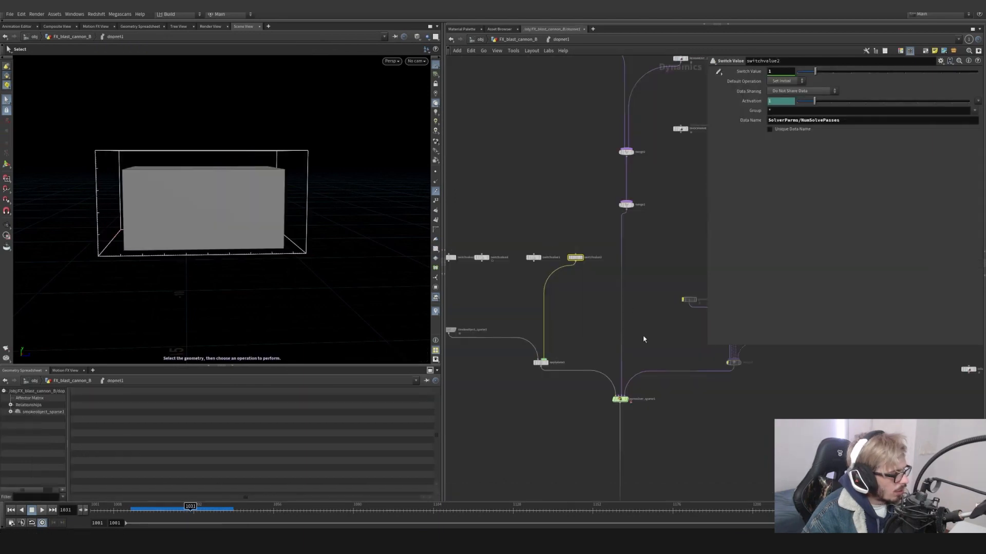
middle_drag(673, 430, 645, 368)
click(592, 337)
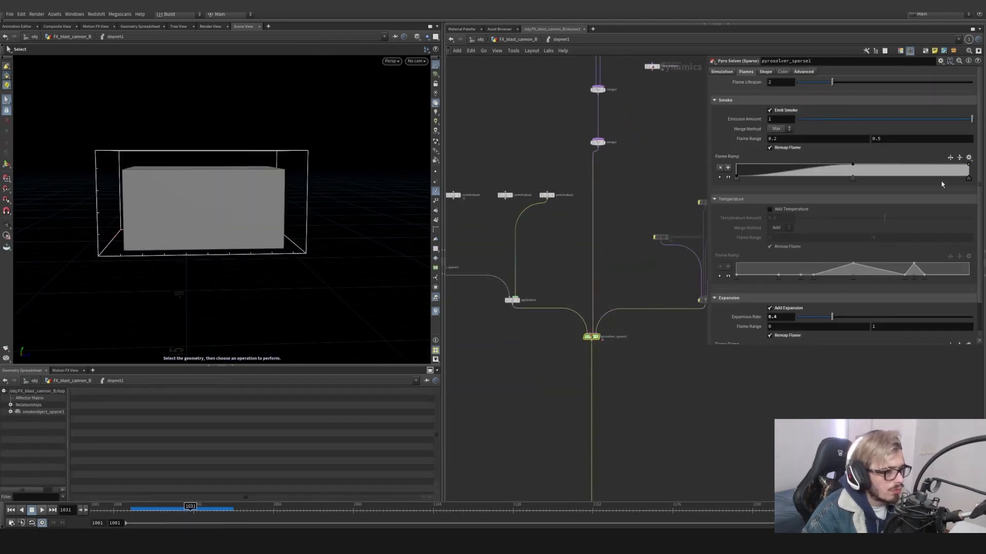
scroll(785, 129, down, 2)
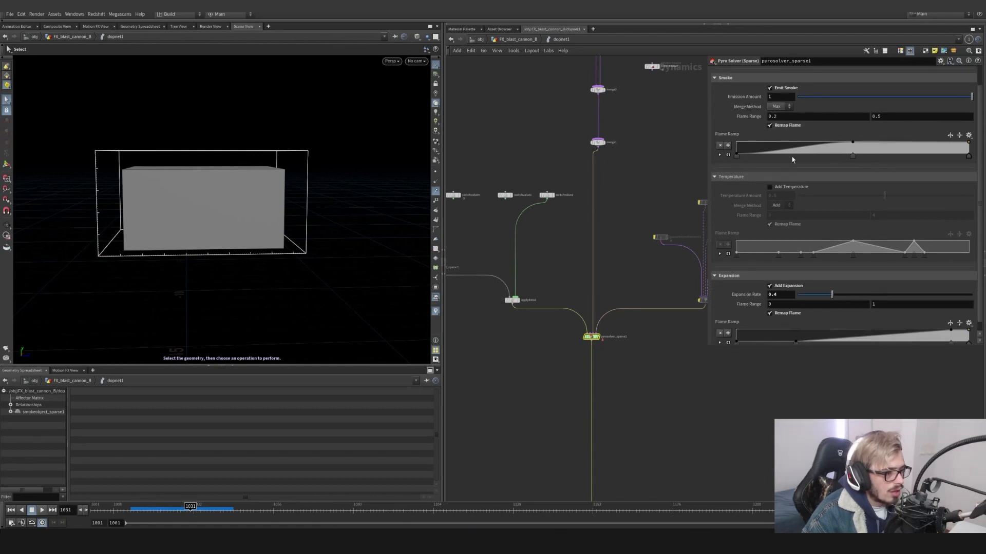
scroll(769, 279, down, 1)
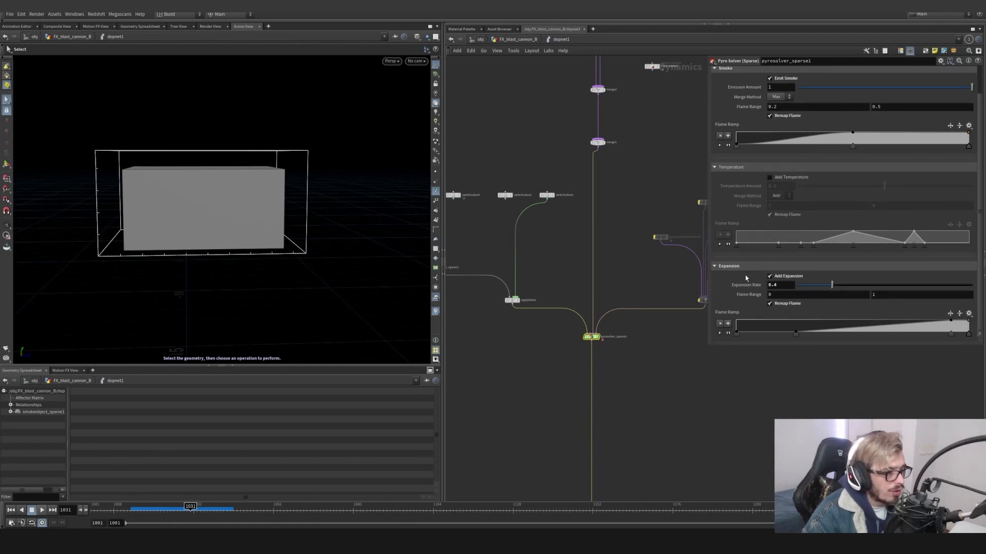
double_click(786, 286)
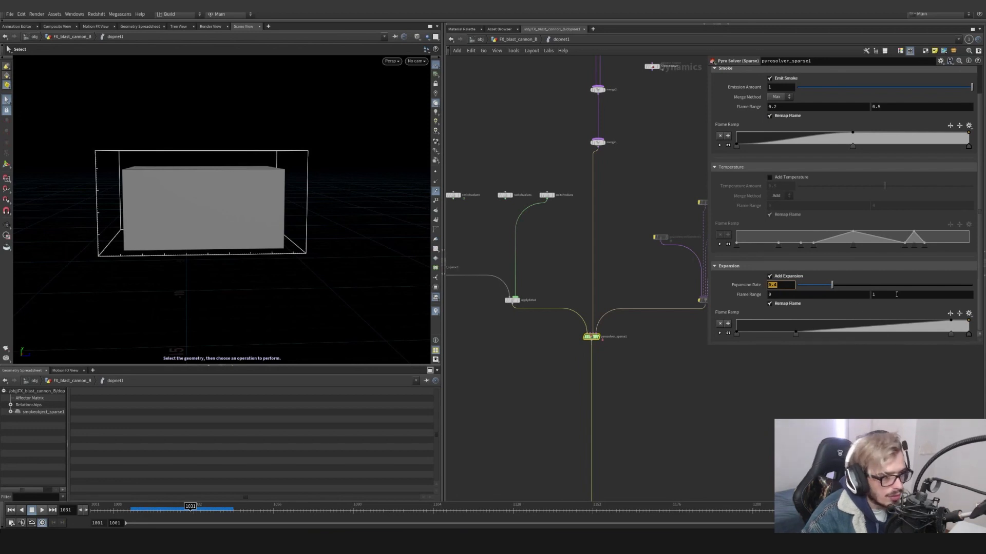
scroll(742, 303, up, 3)
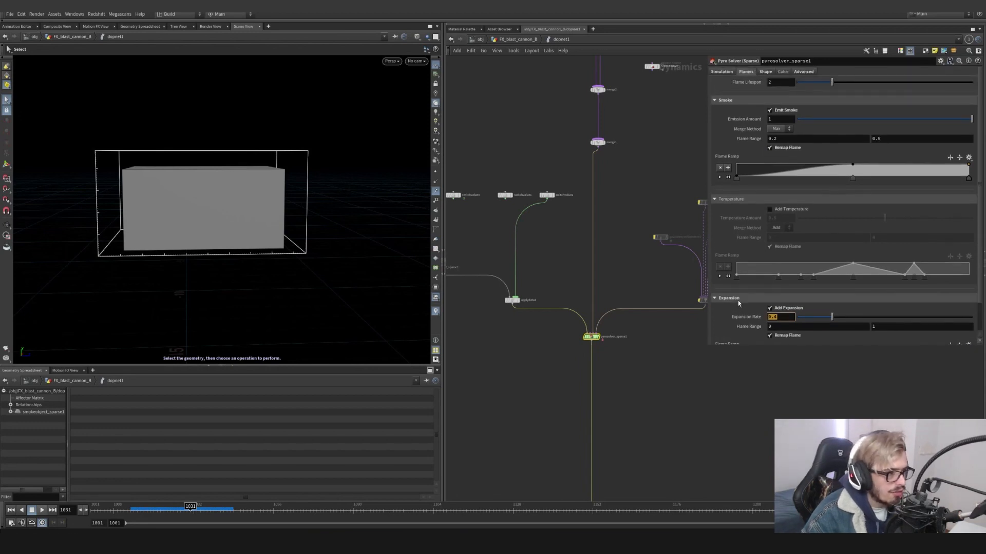
- Review the solver's dissipation amount and its advection scheme, clamp, CFL condition and maximum steps
click(766, 71)
drag(773, 82, 769, 82)
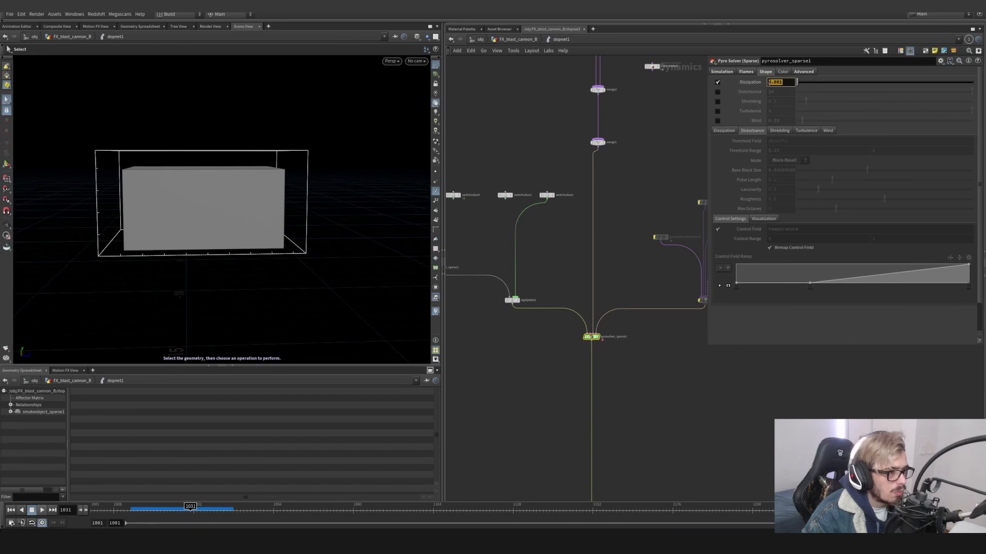
click(803, 72)
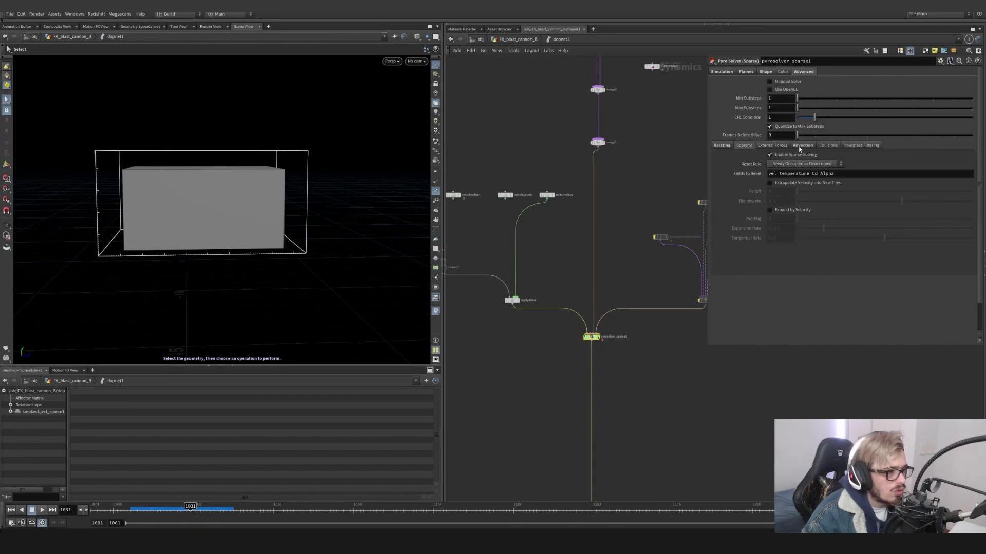
click(801, 147)
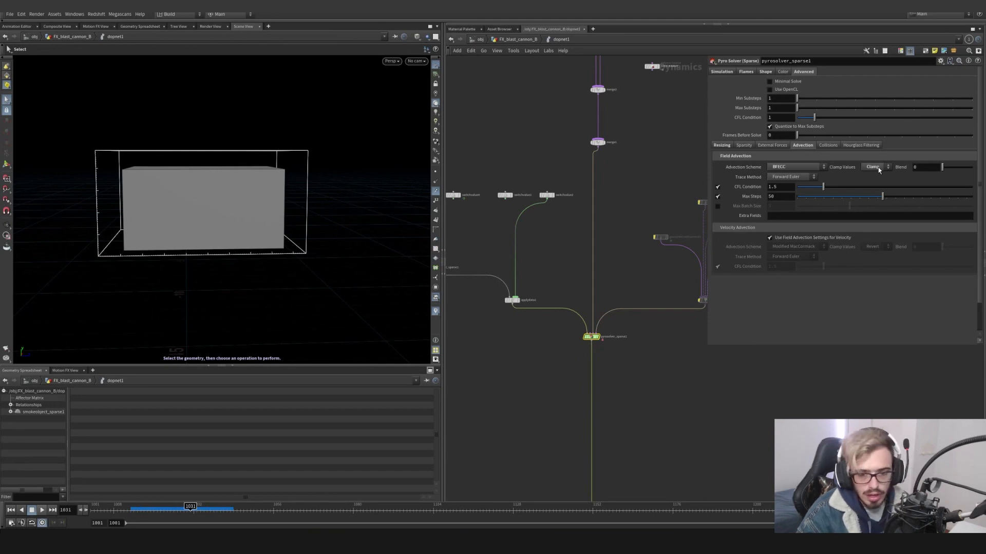
- Review the solver's temperature diffusion and cooling rate settings
click(734, 73)
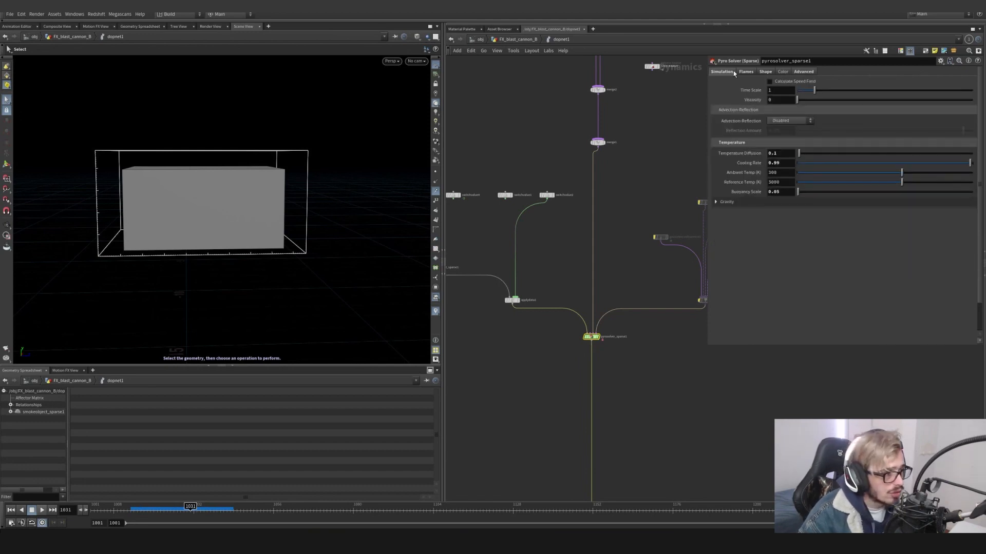
click(782, 155)
text(0.1)
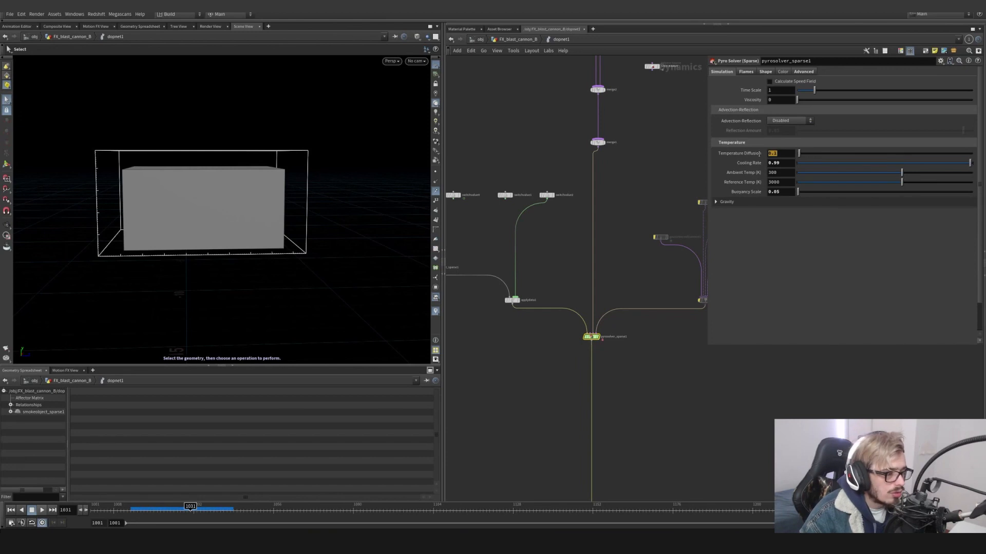
key(Tab)
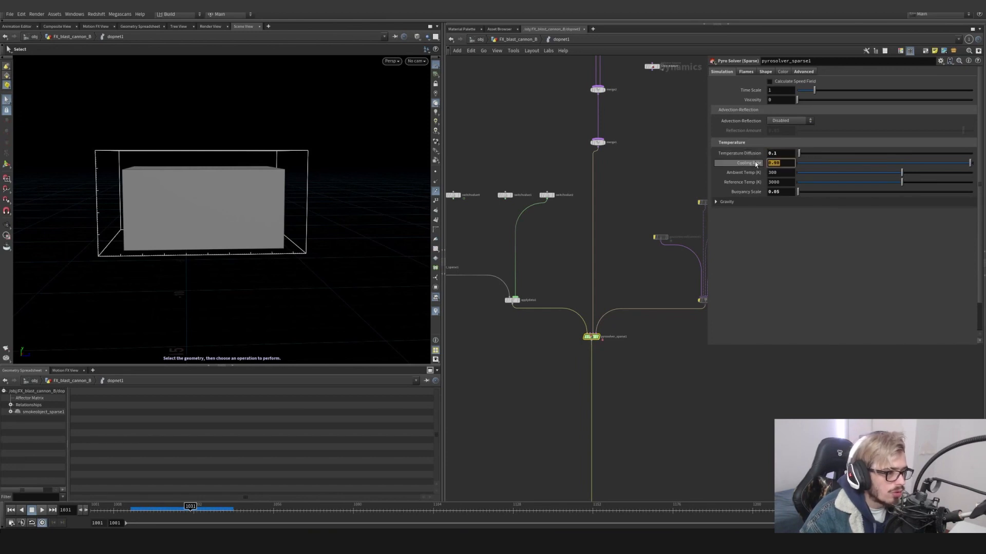
- Review the buoyancy scale of pyrosolver_sparse1
click(787, 193)
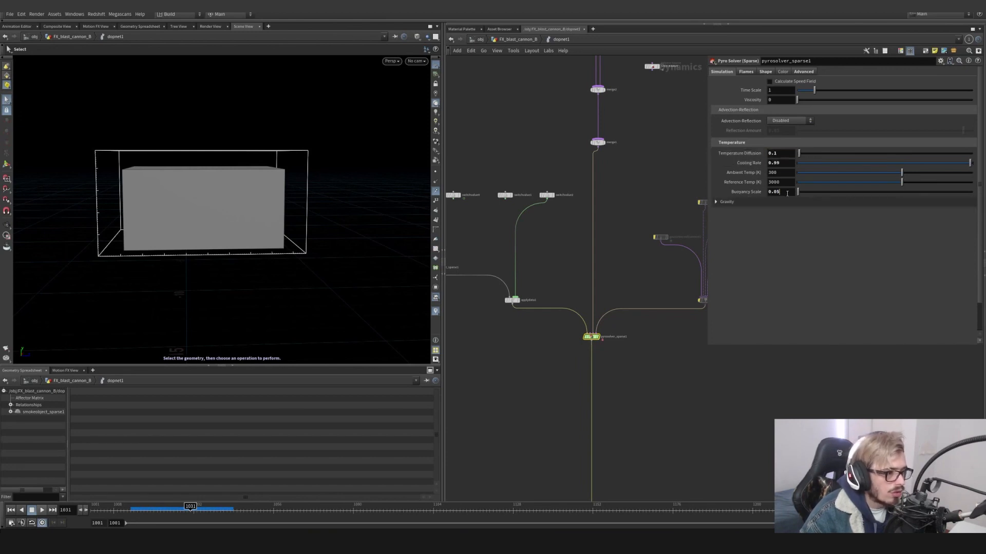
drag(787, 193, 766, 195)
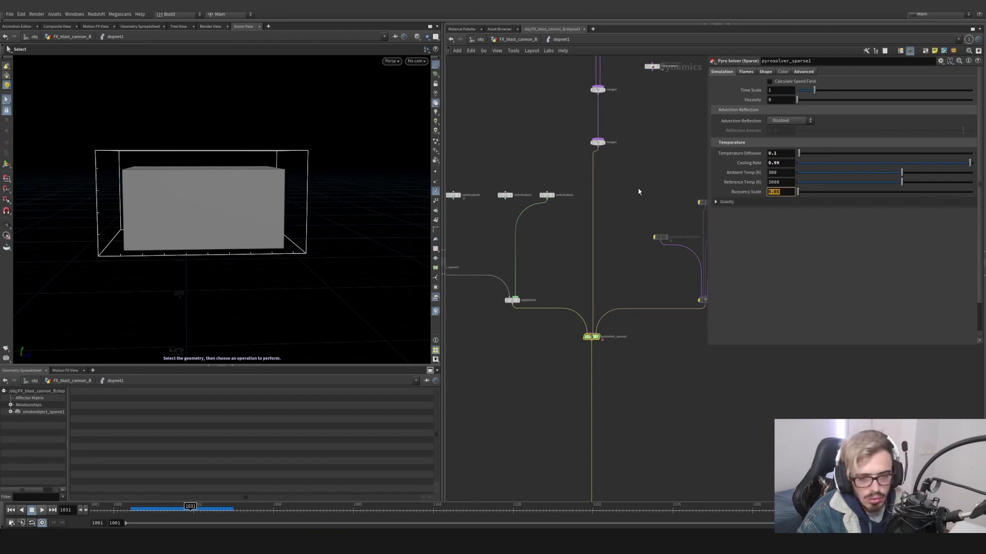
scroll(629, 186, down, 3)
middle_drag(629, 186, 600, 206)
- Check the blast at frame 1021 in the FX_blast_cannon_B network and go back inside dopnet1
click(518, 41)
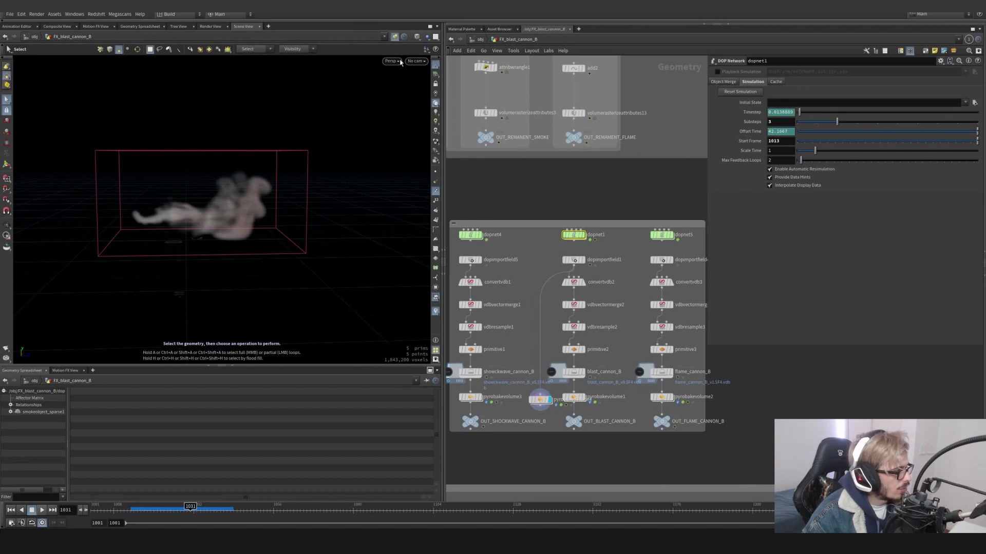
drag(183, 506, 157, 507)
double_click(573, 235)
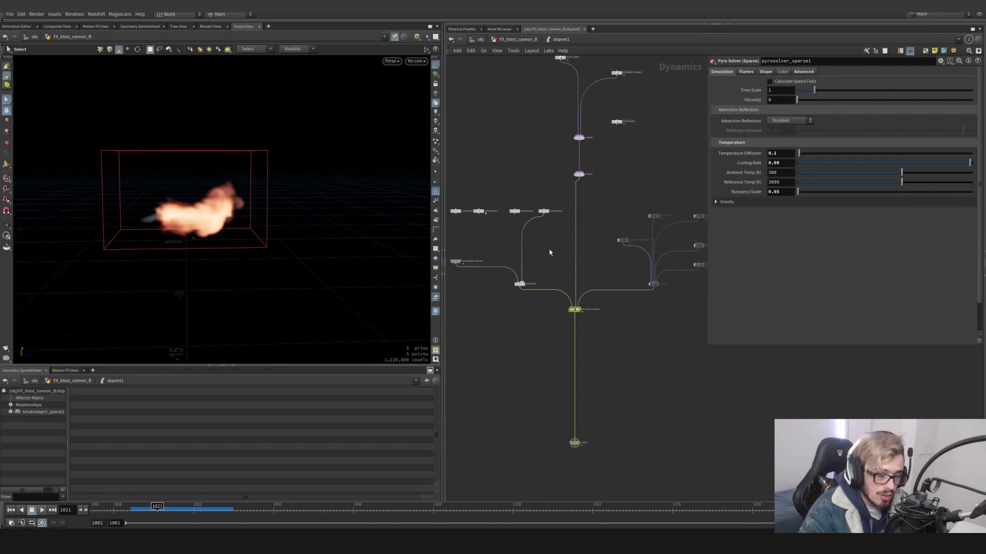
- Move the unwired switch value nodes away from switchvalue2 to separate them in the dopnet1 network
middle_drag(549, 253, 590, 301)
drag(556, 238, 493, 272)
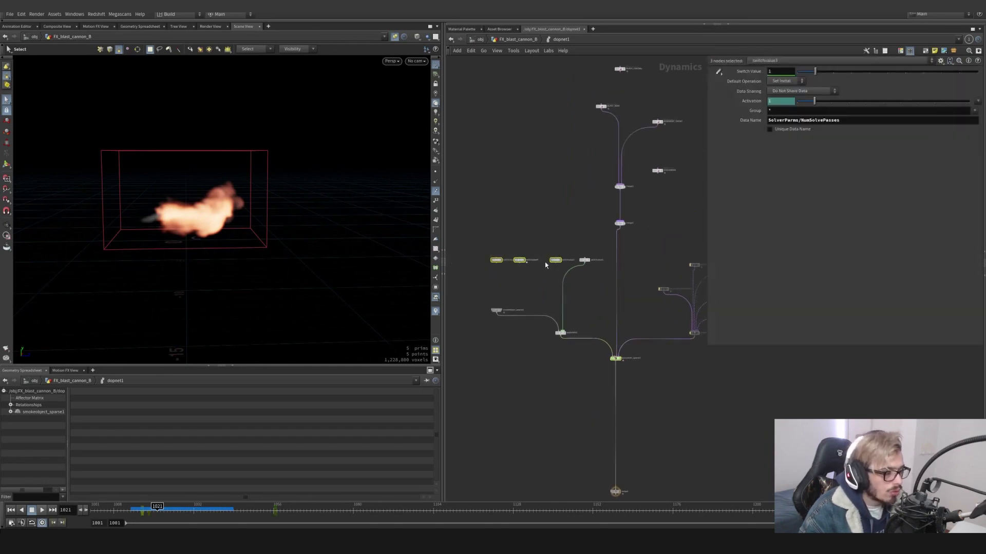
drag(555, 261, 519, 255)
scroll(569, 322, up, 5)
drag(599, 321, 560, 343)
drag(595, 313, 494, 397)
scroll(534, 360, down, 3)
middle_drag(561, 339, 643, 317)
scroll(637, 311, down, 2)
drag(541, 268, 487, 309)
- Place switchvalue2 directly above applydata1 and examine its data name, SolverParms/NumSolvePasses
middle_drag(672, 260, 609, 309)
drag(636, 290, 560, 311)
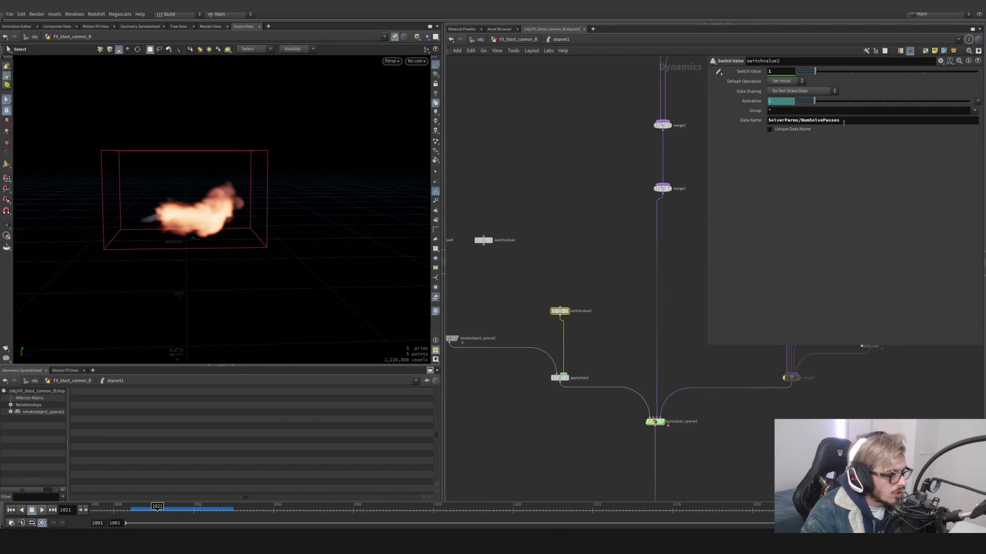
scroll(616, 296, down, 2)
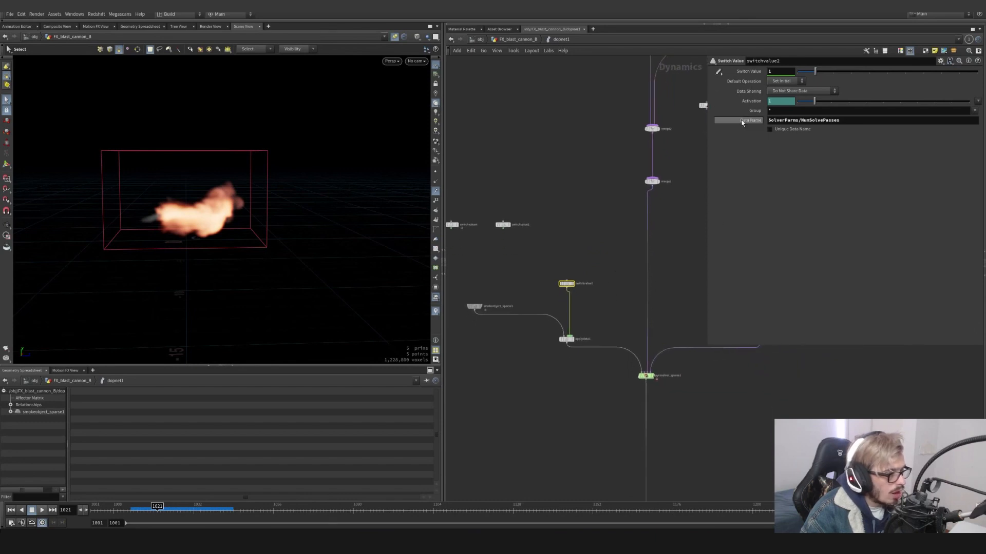
mouse_move(742, 123)
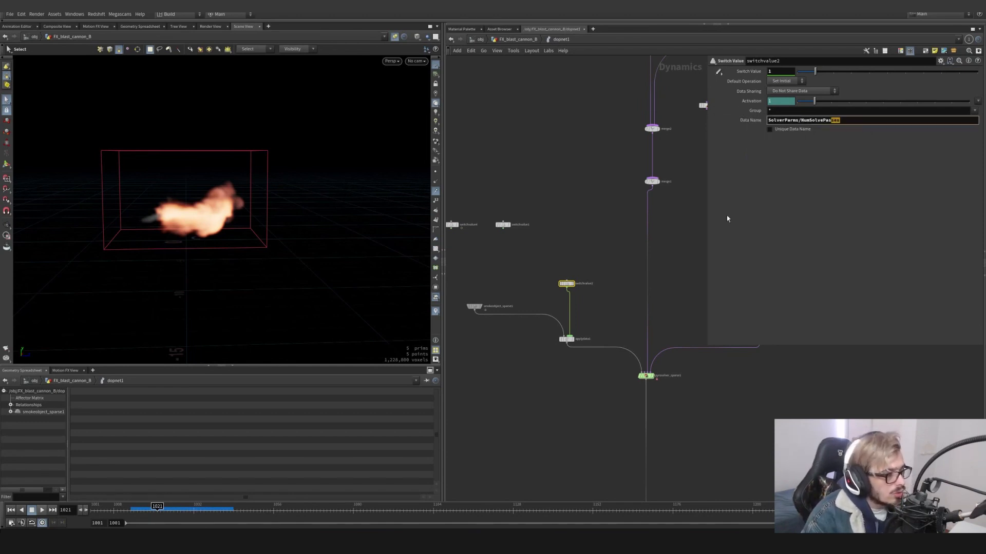
scroll(667, 411, up, 5)
right_click(616, 325)
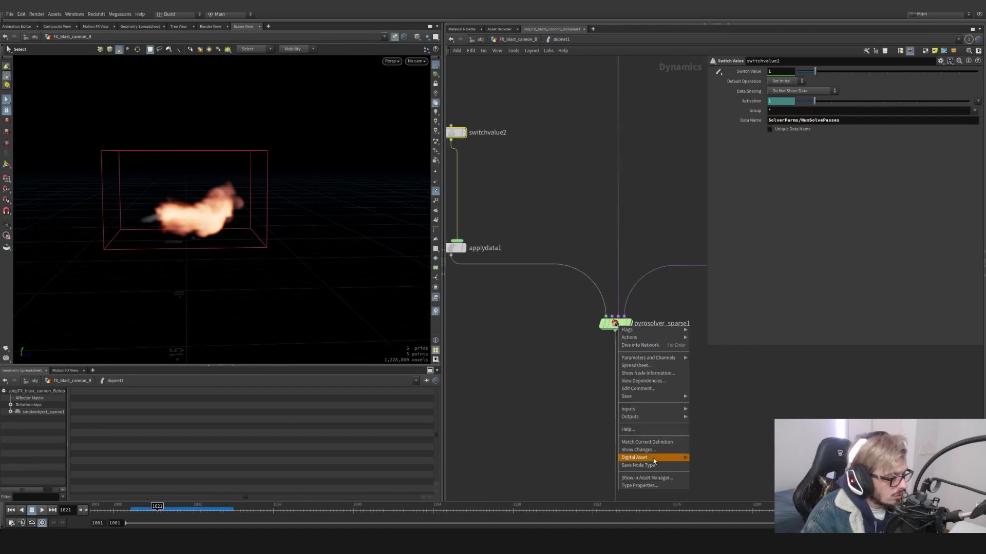
click(572, 390)
middle_drag(573, 390, 765, 443)
right_click(461, 235)
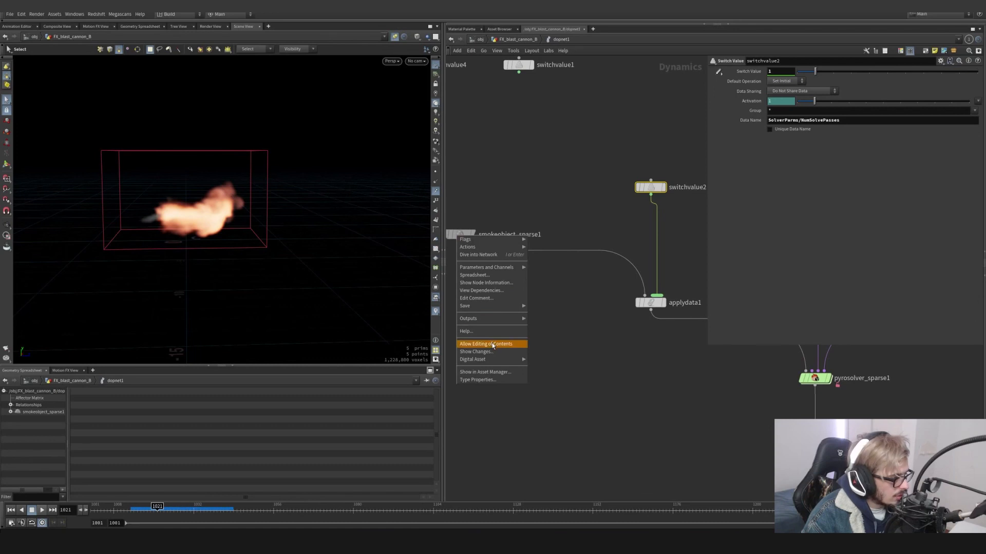
click(577, 375)
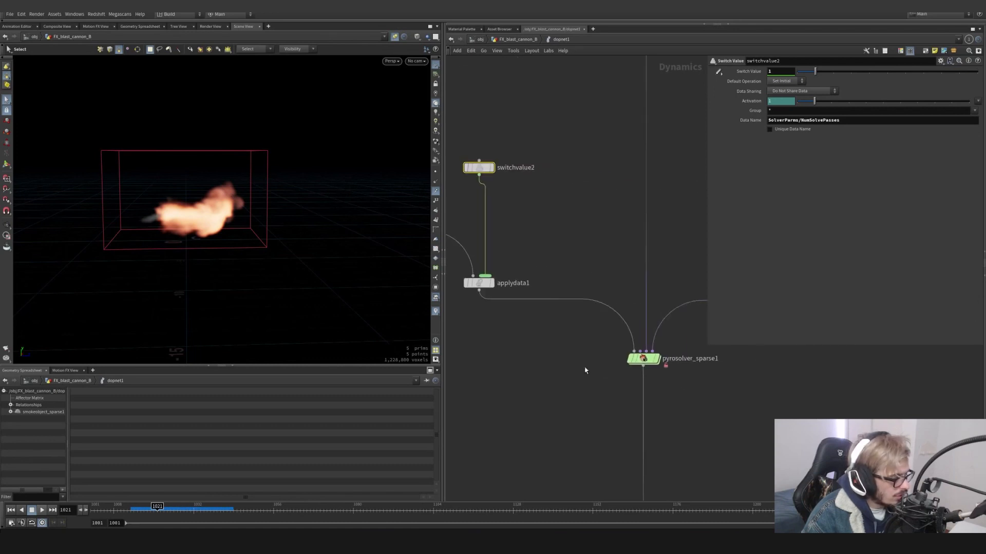
- Enter pyrosolver_sparse1 and its internal smoke solver to view the network around multisolver1
double_click(643, 358)
scroll(611, 339, up, 2)
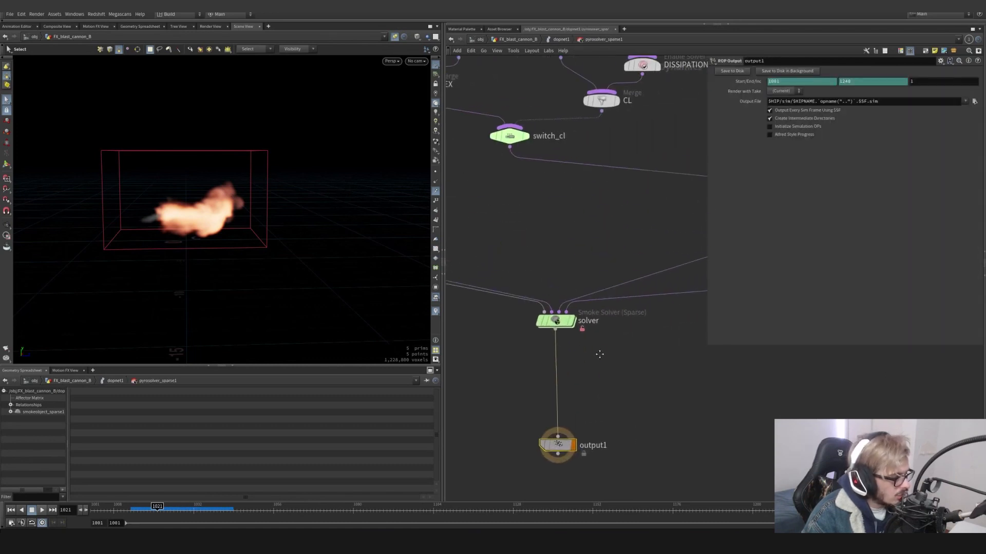
double_click(544, 318)
middle_drag(649, 360, 623, 363)
scroll(623, 369, up, 5)
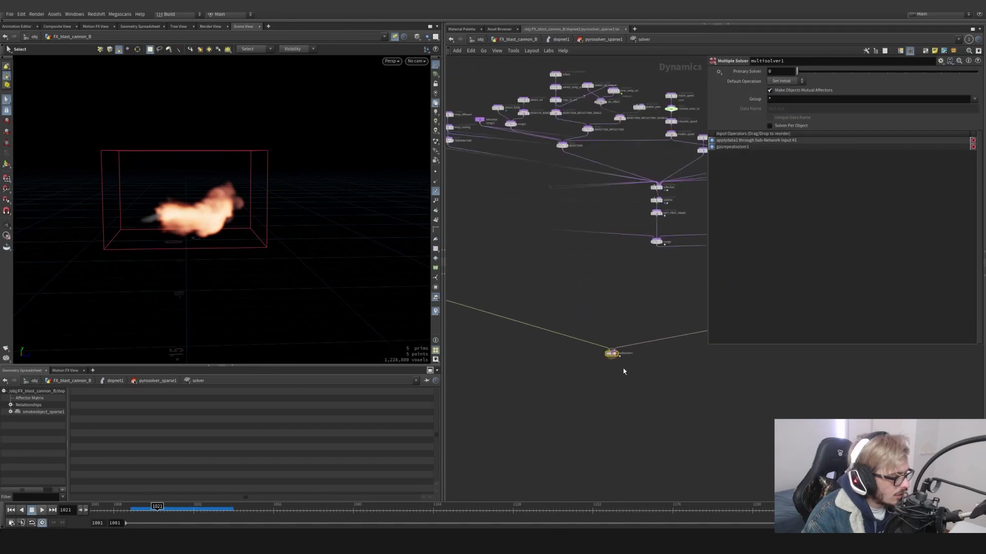
mouse_move(650, 314)
mouse_down()
mouse_move(594, 361)
mouse_move(605, 347)
mouse_up()
middle_drag(647, 316, 580, 330)
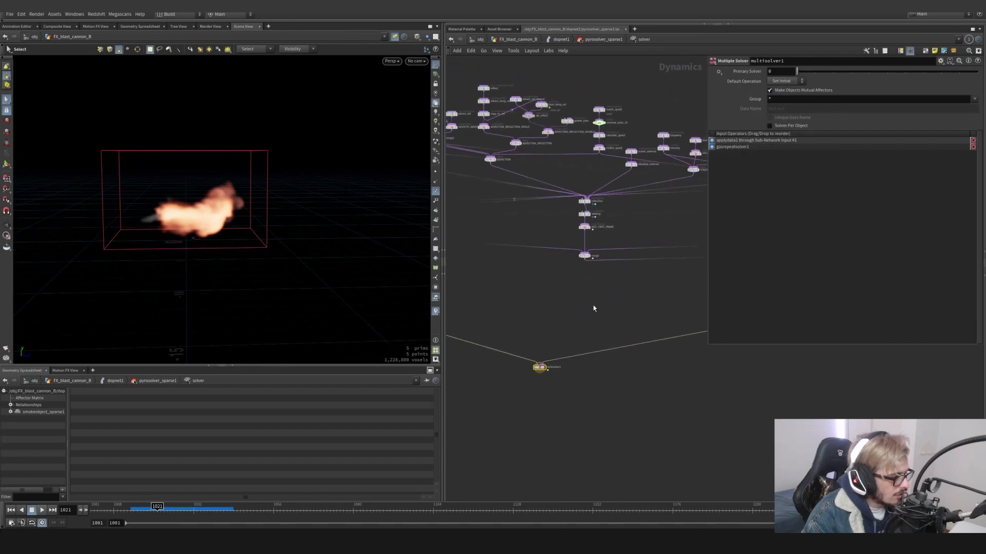
- Change the network wiring style to rounded
key(shift+s)
key(shift+s)
key(shift+s)
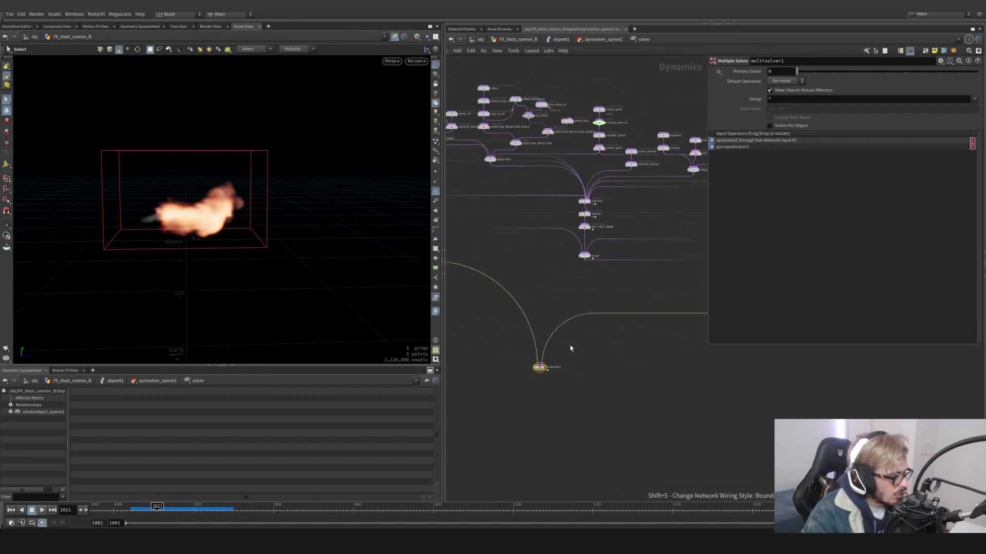
- Examine the minimum-passes override of gasrepeatsolver1 and the solve pass data name it reads
middle_drag(583, 357, 489, 375)
scroll(672, 370, up, 4)
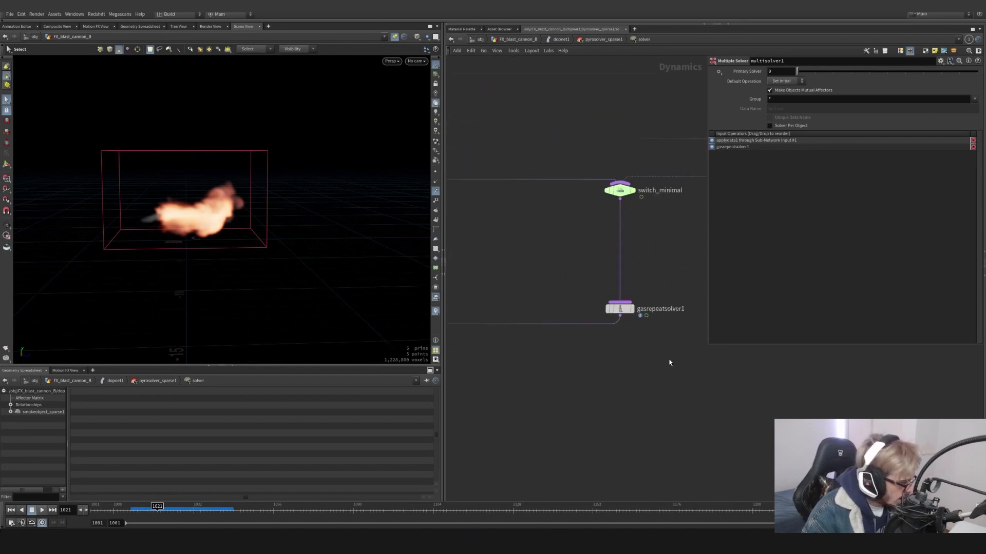
click(619, 308)
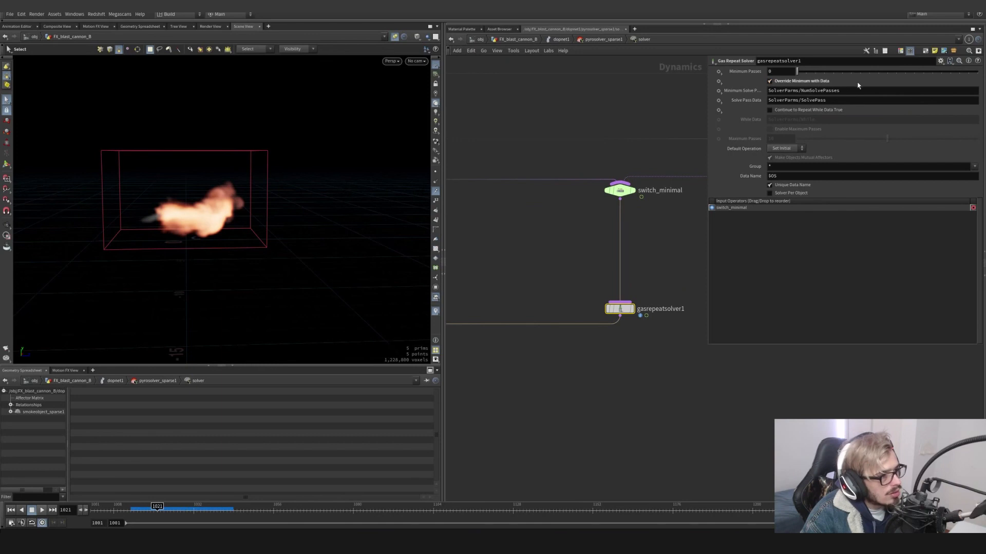
click(804, 81)
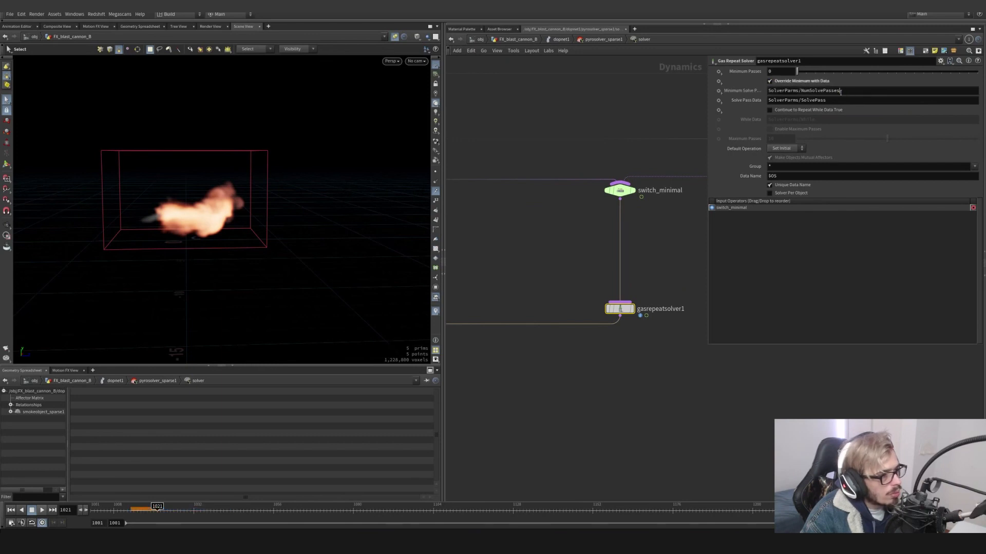
drag(841, 91, 758, 90)
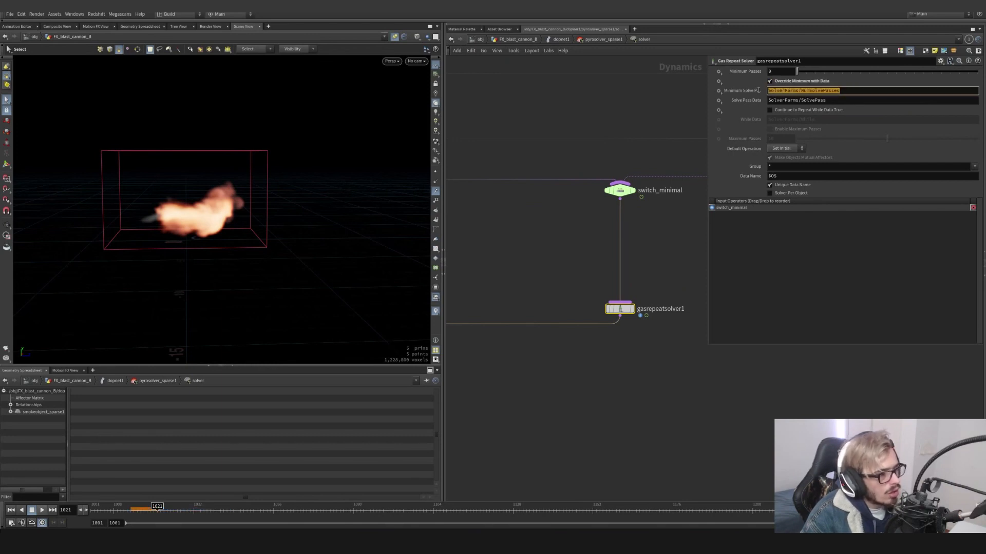
- Return through pyrosolver_sparse1 to dopnet1 and review the switch value and default operation of switchvalue2
click(600, 39)
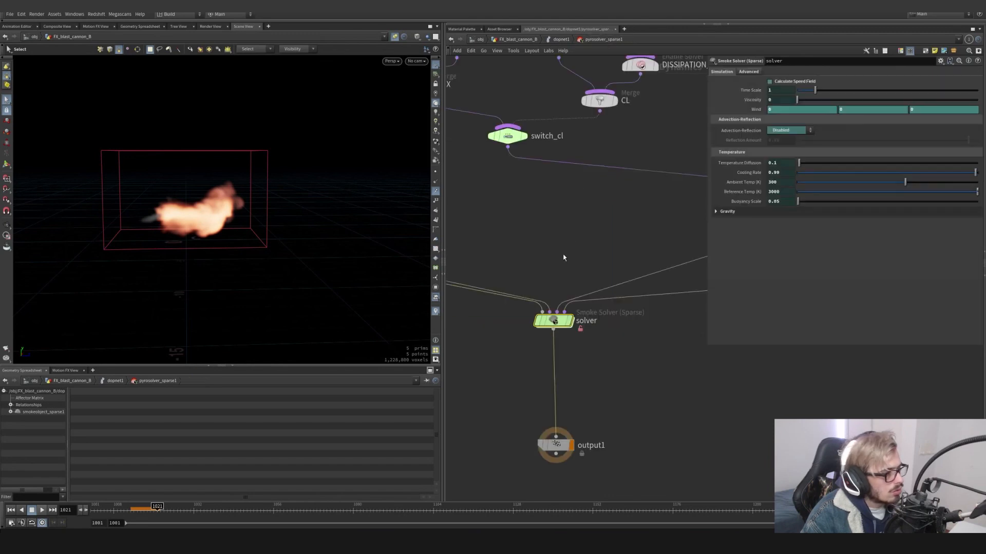
scroll(564, 258, down, 5)
middle_drag(563, 258, 660, 260)
middle_drag(564, 239, 686, 255)
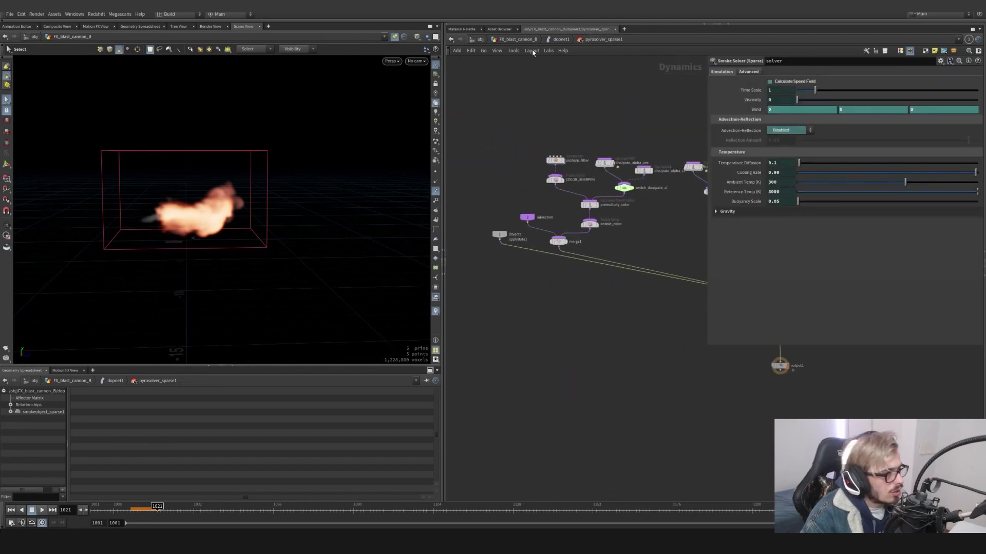
click(560, 41)
middle_drag(568, 277, 644, 276)
drag(605, 216, 509, 122)
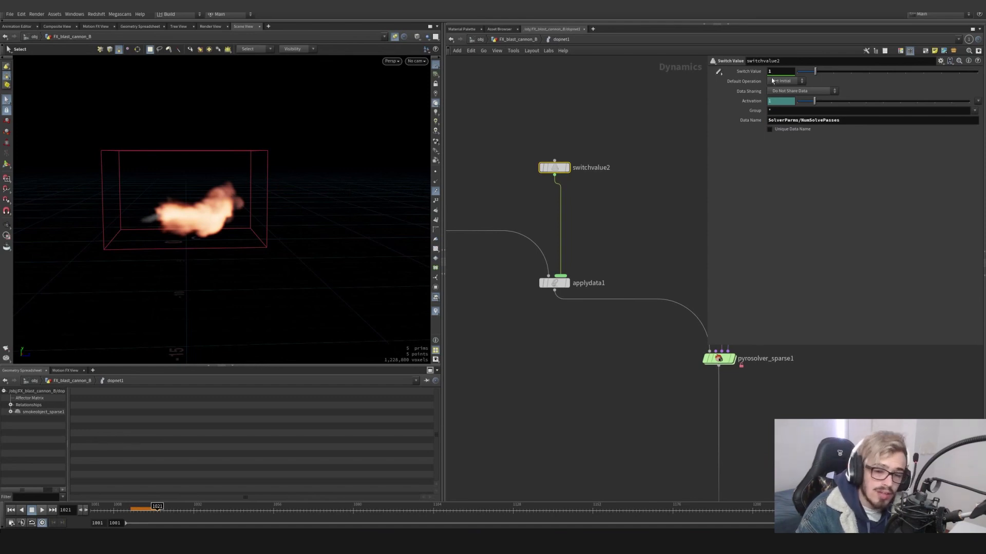
- Feed switchvalue4 into applydata1 in place of switchvalue2, move switchvalue1 and switchvalue2 aside, and go to frame 1013
scroll(595, 219, down, 3)
middle_drag(600, 230, 660, 288)
click(498, 176)
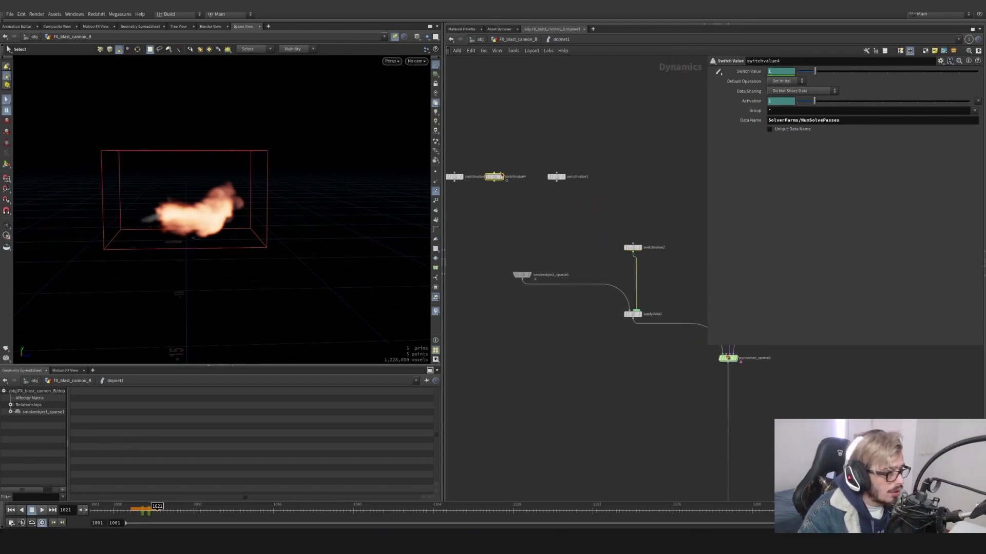
drag(633, 245, 497, 191)
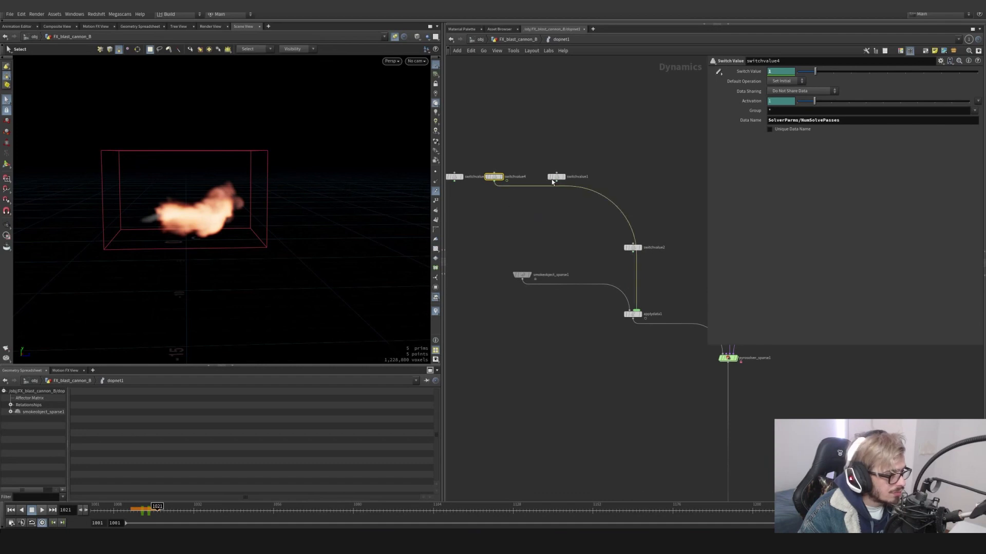
drag(567, 177, 681, 171)
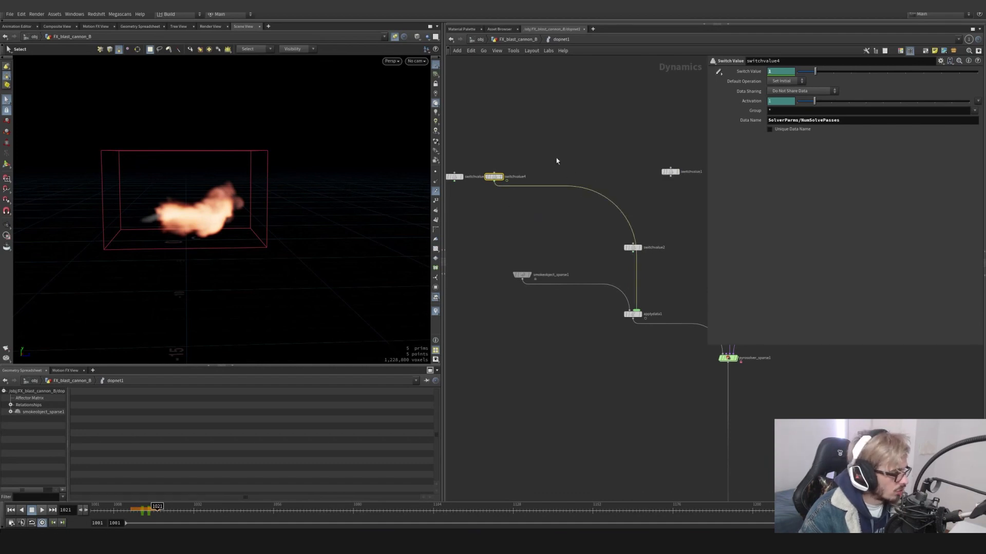
drag(157, 510, 131, 518)
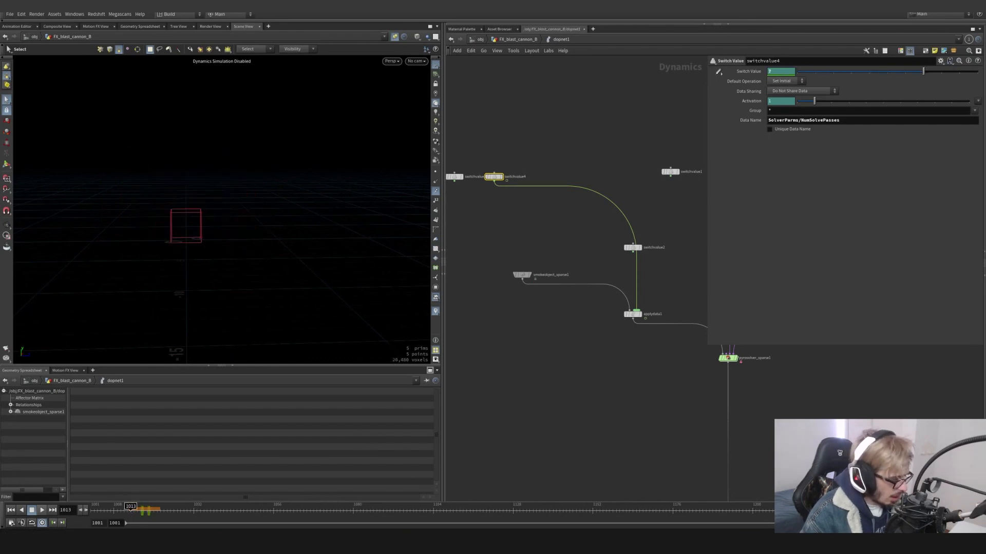
drag(634, 250, 672, 233)
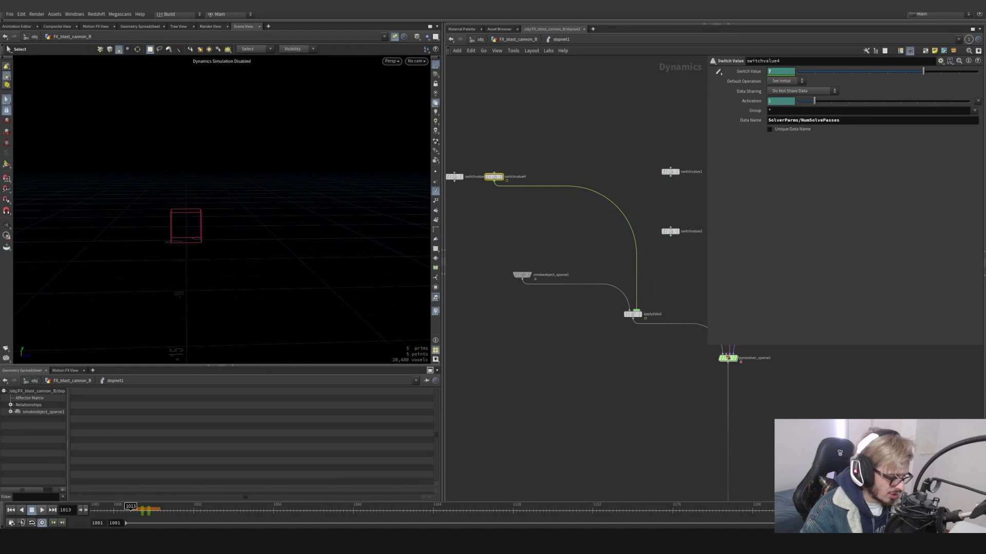
- Simulate the blast from frame 1013 and scrub through frames 1015 to 1023 to check the result
click(42, 512)
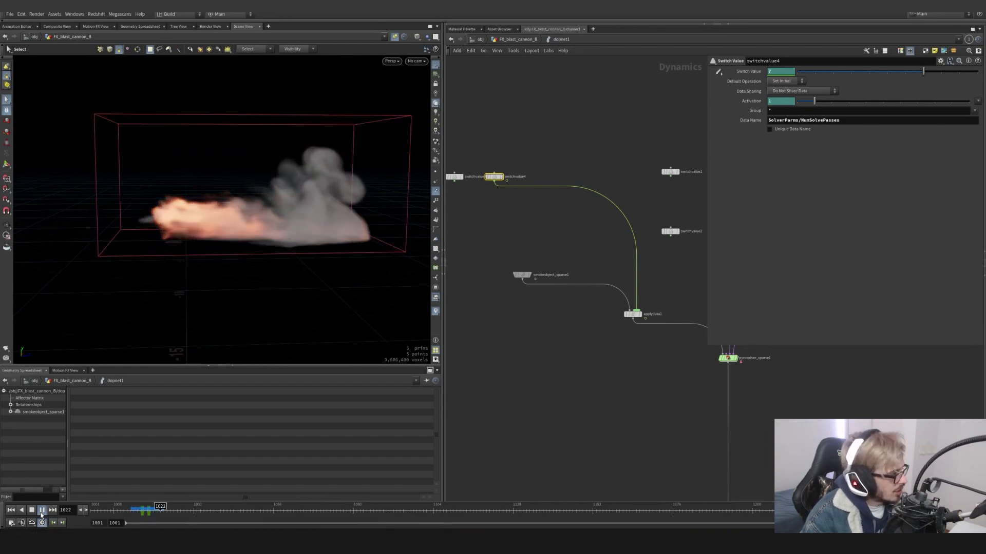
click(42, 510)
click(137, 509)
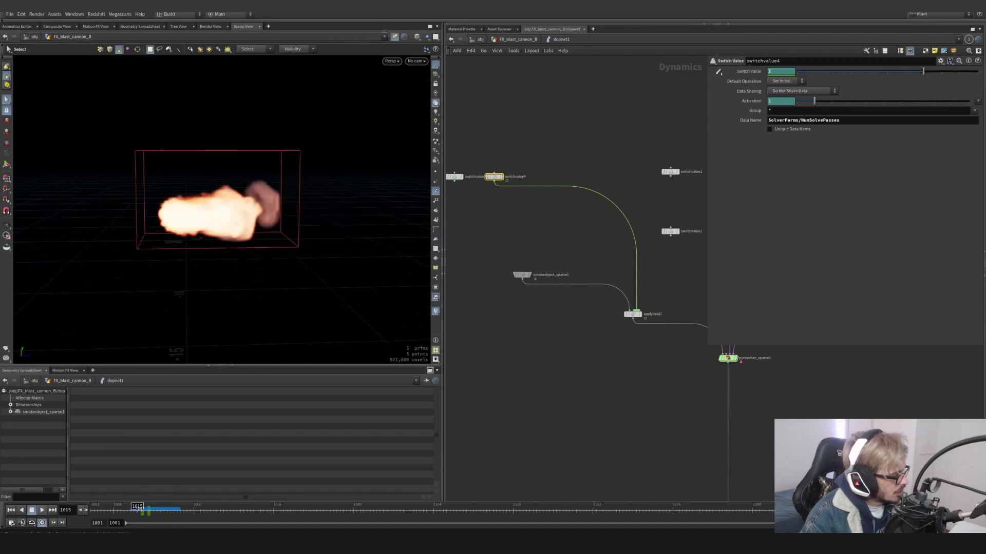
drag(137, 509, 164, 514)
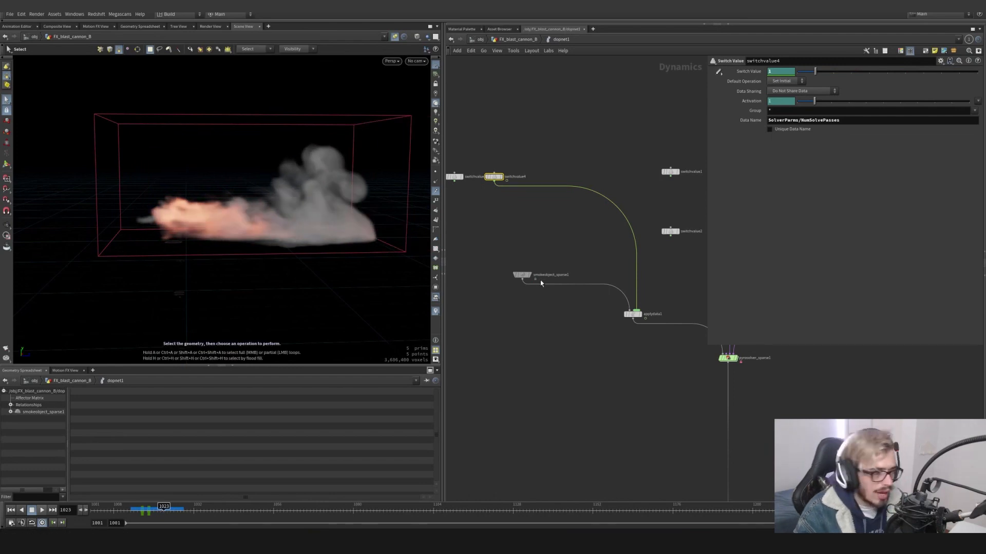
- Examine the shape of the blast's smoke and flame at frame 1023 from several angles
middle_drag(626, 354, 565, 374)
alt+drag(315, 223, 310, 277)
alt+middle_drag(311, 205, 304, 291)
alt+drag(304, 291, 287, 190)
scroll(669, 304, down, 3)
middle_drag(669, 308, 536, 333)
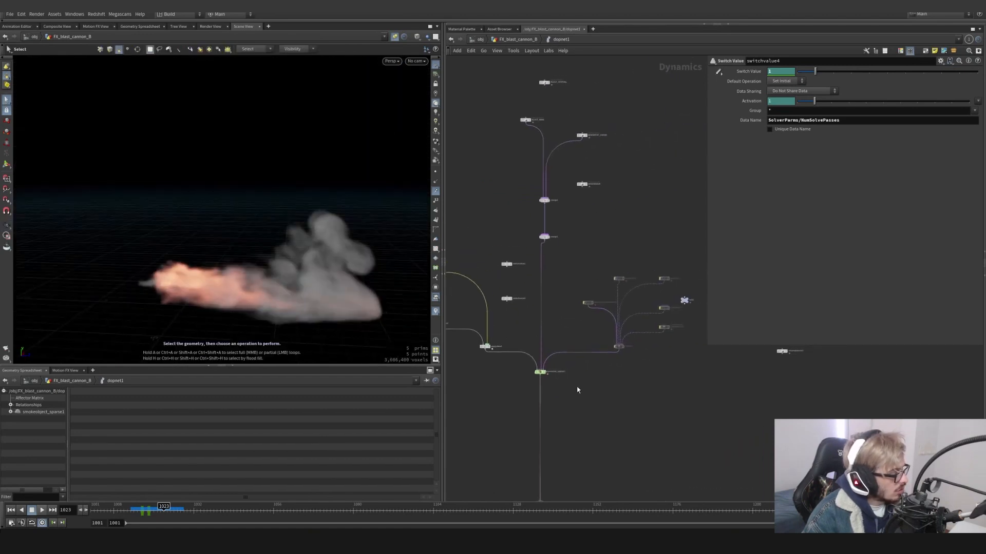
middle_drag(577, 390, 623, 308)
key(Escape)
drag(323, 286, 275, 266)
- Remove the bypass from merge3, which feeds the gas microsolvers into pyrosolver_sparse1
scroll(622, 303, up, 4)
middle_drag(646, 304, 521, 397)
click(577, 355)
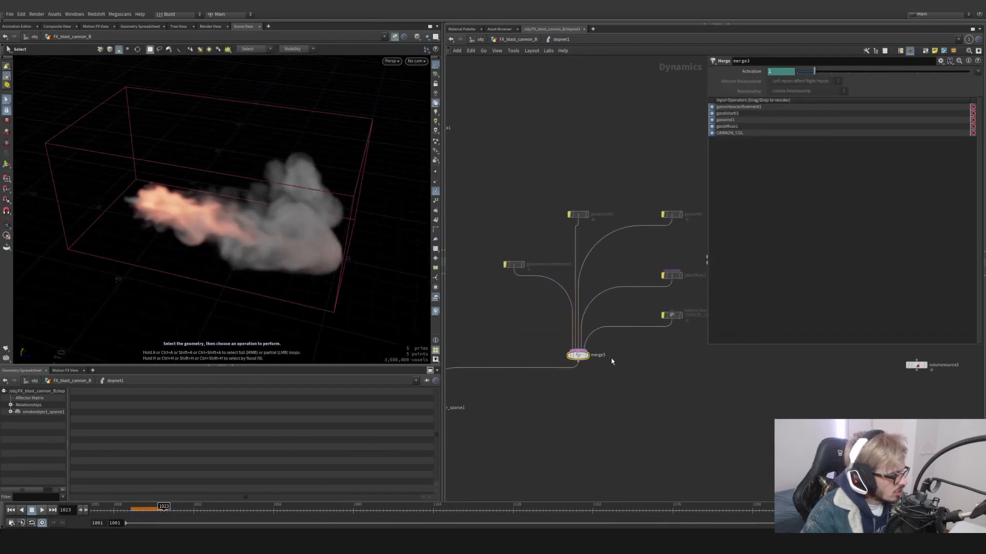
- Review the confinement scale and control field settings of gasvortexconfinement1, and the mult parameter of null1
click(513, 264)
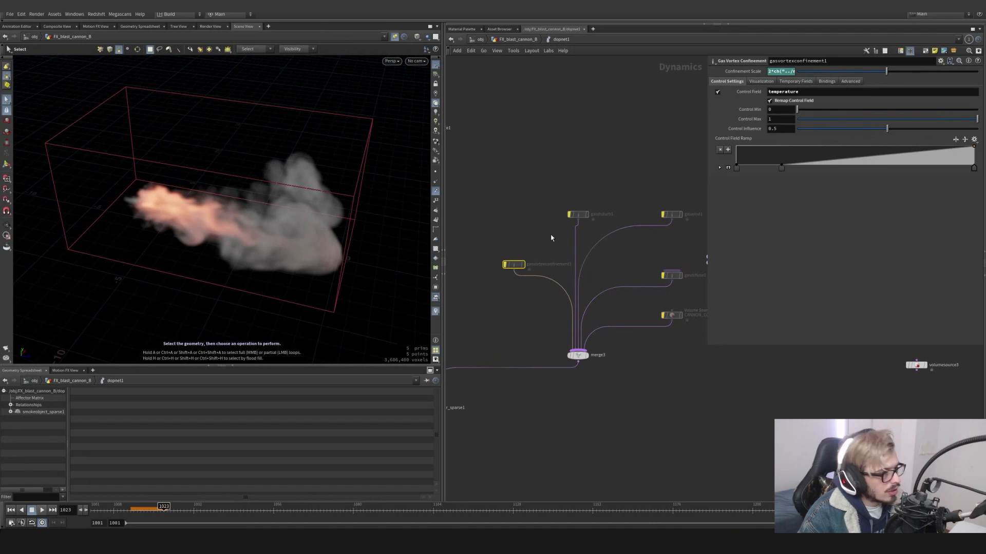
drag(707, 212, 617, 177)
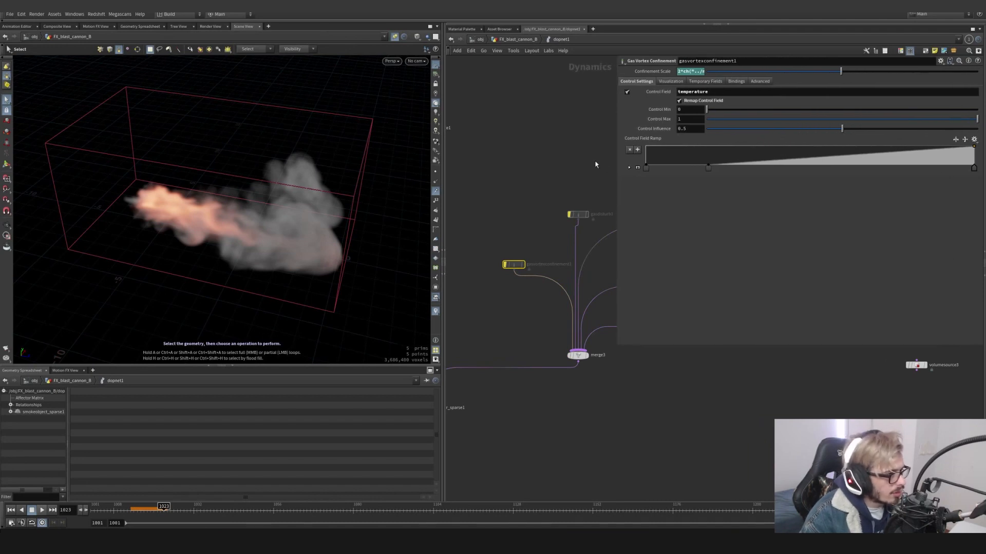
middle_drag(596, 165, 565, 166)
drag(606, 194, 587, 251)
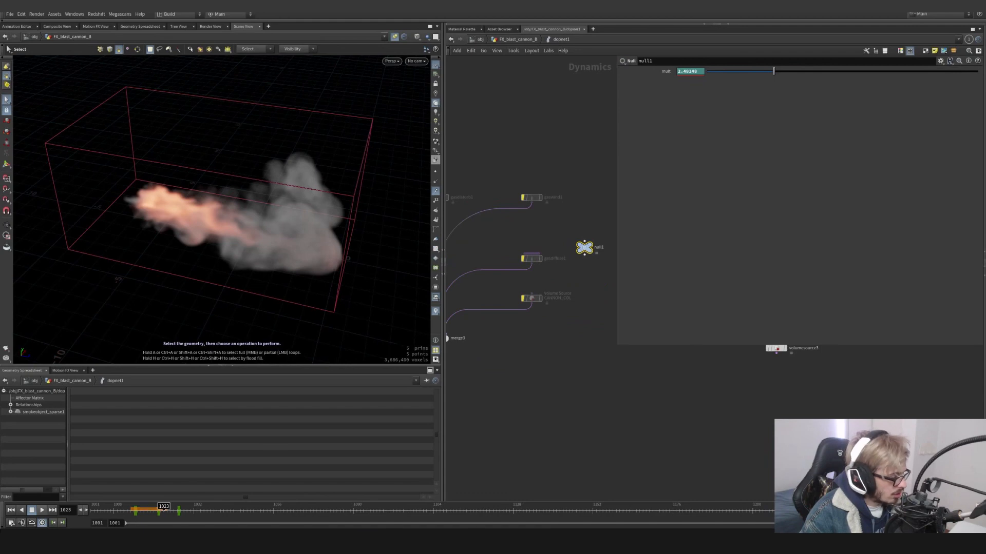
- Move to frame 1014 to check the animated mult value on null1
click(134, 511)
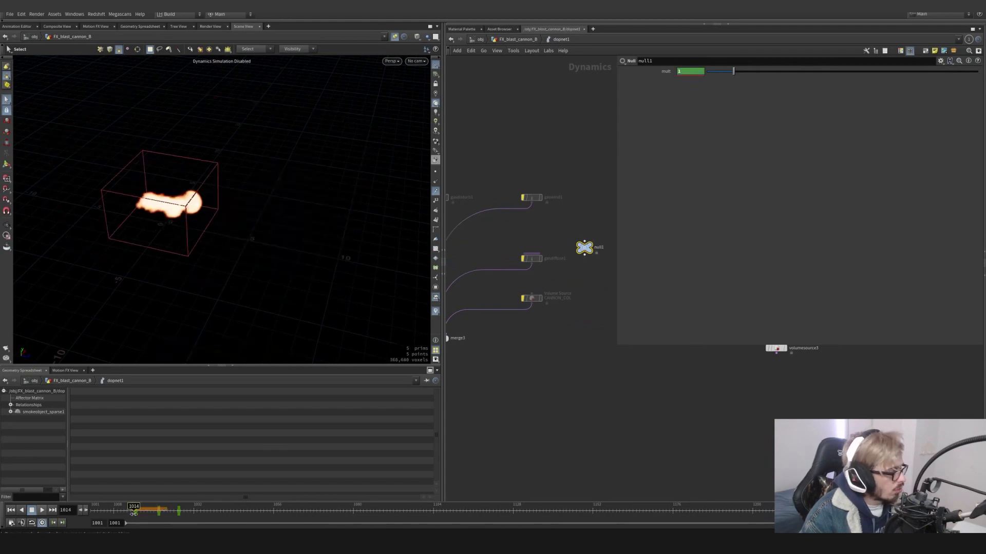
mouse_move(133, 513)
mouse_down()
mouse_move(181, 512)
mouse_move(134, 512)
mouse_up()
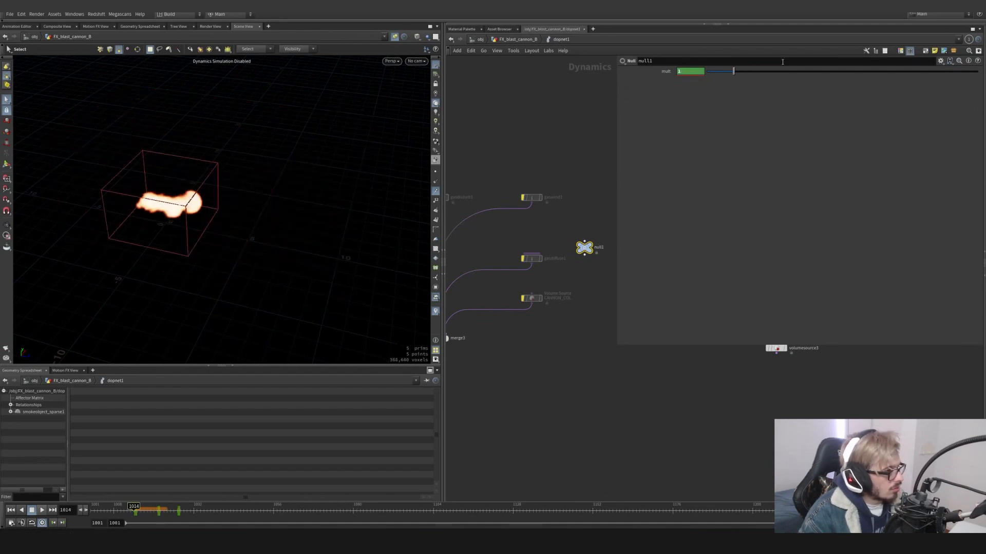
click(940, 60)
click(901, 66)
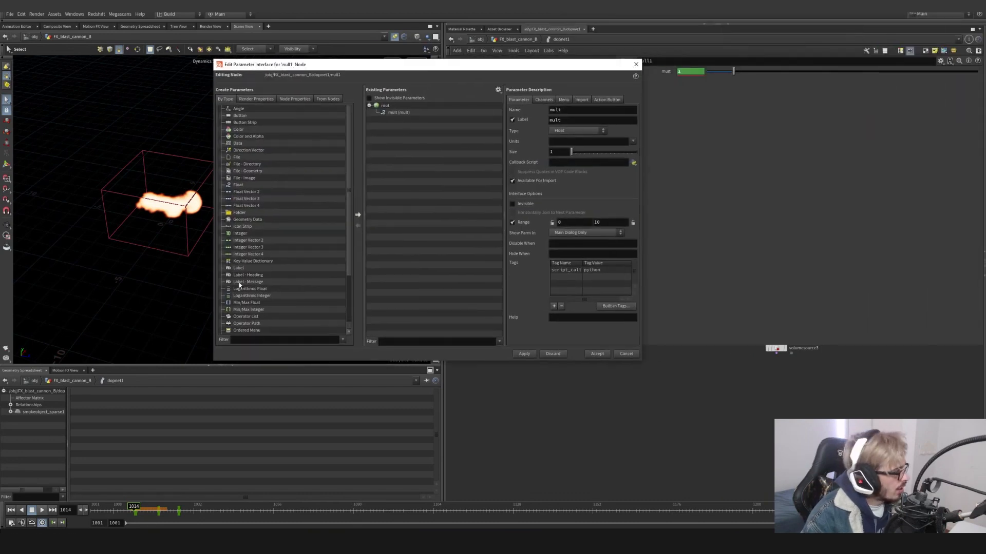
drag(239, 185, 402, 141)
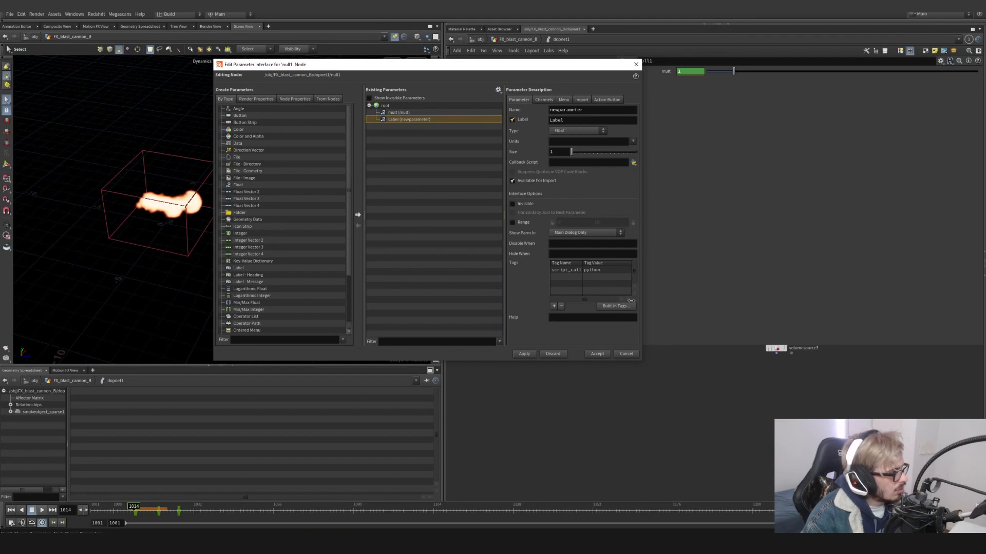
click(626, 354)
- Look up gasvortexconfinement1, widen the network view and copy null1's mult parameter
scroll(658, 420, down, 1)
middle_drag(567, 411, 580, 435)
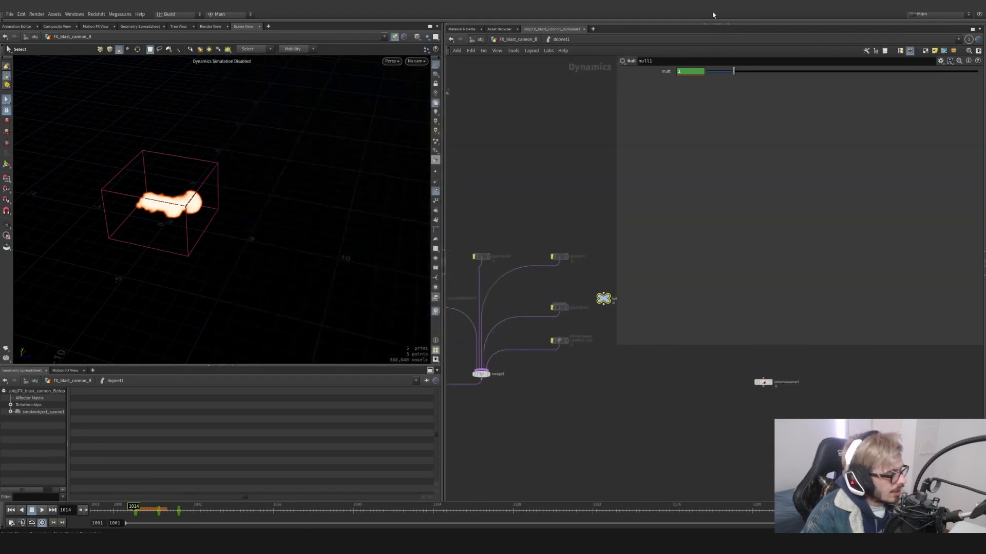
middle_drag(608, 355, 689, 339)
click(508, 281)
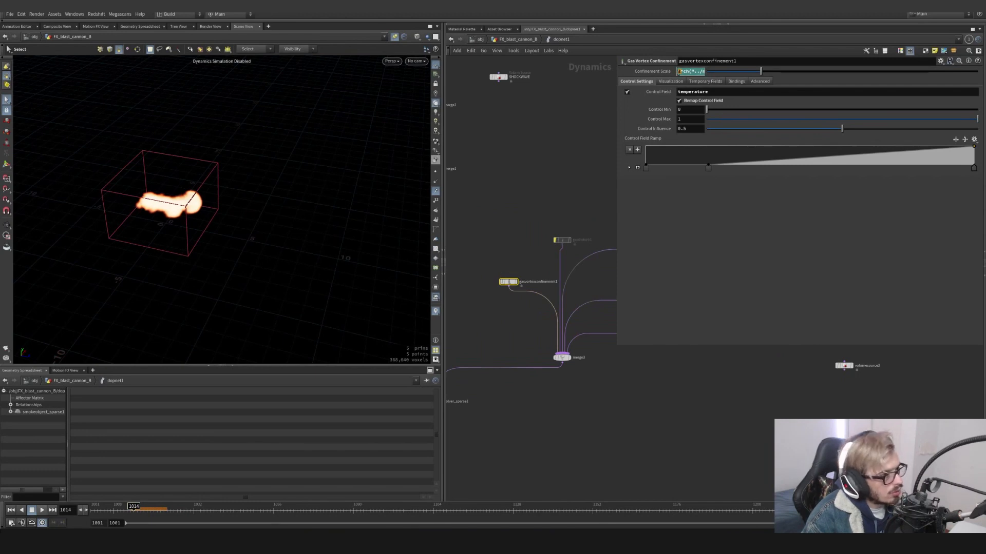
middle_drag(562, 221, 493, 224)
drag(616, 286, 675, 293)
click(617, 285)
right_click(737, 71)
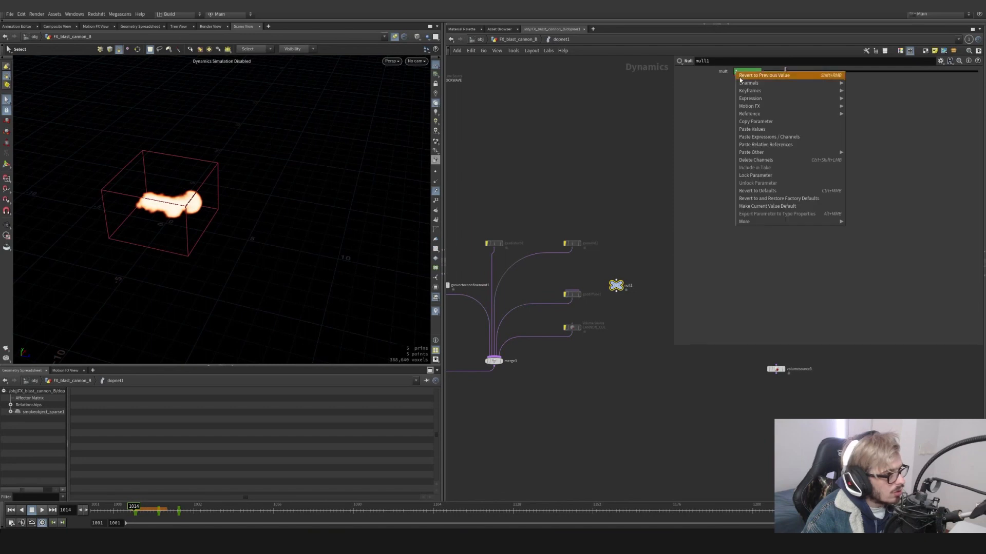
click(757, 122)
- Review the confinement scale expression of gasvortexconfinement1 that references null1's mult parameter
middle_drag(562, 173, 670, 177)
drag(556, 258, 532, 311)
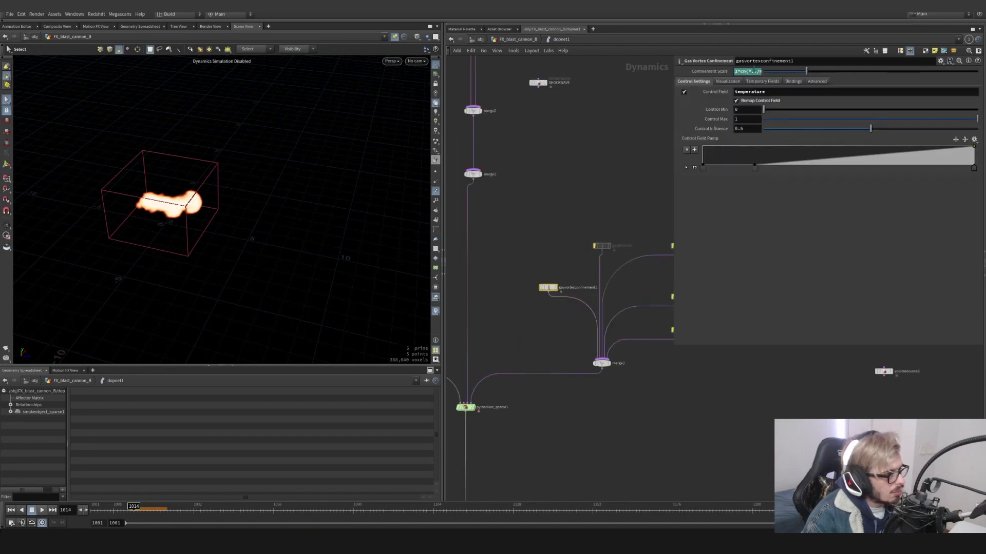
click(743, 72)
drag(753, 71, 726, 72)
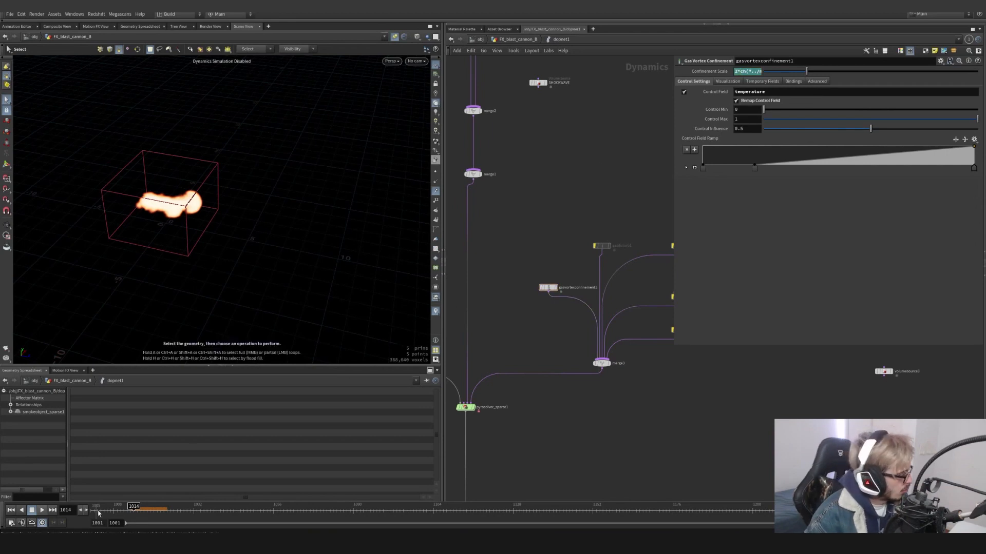
- Simulate the blast from frame 1013 to frame 1030 and check frame 1025 with vortex confinement active
click(130, 510)
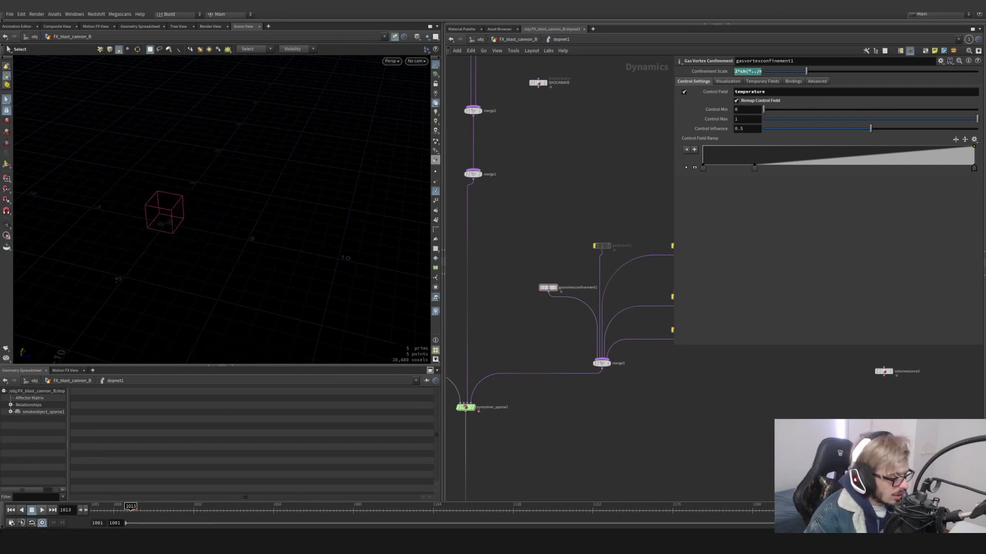
click(43, 512)
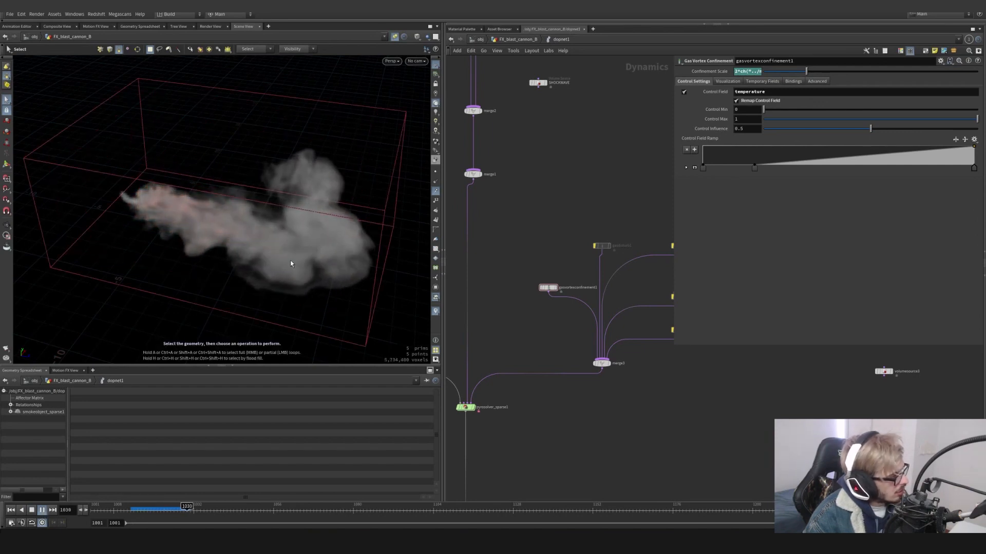
click(171, 512)
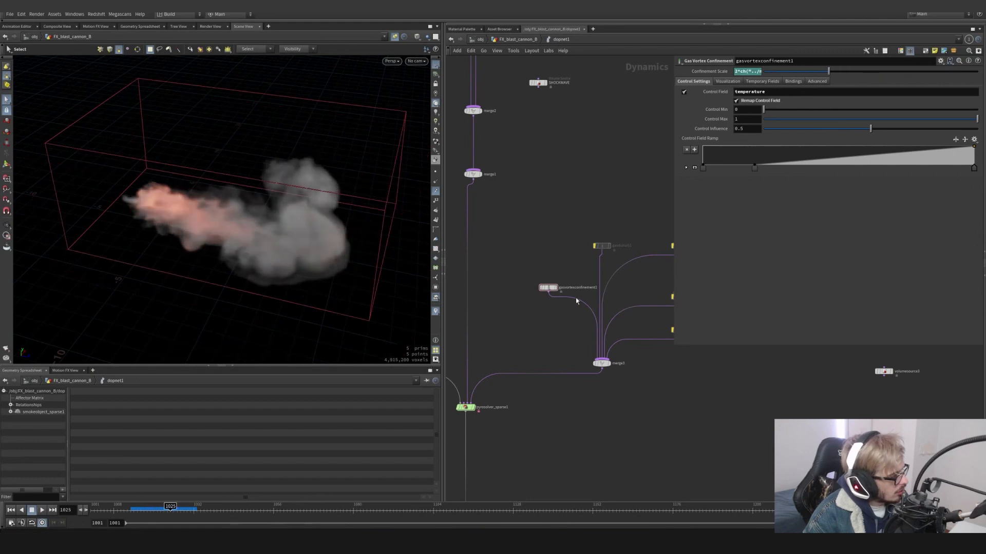
- Remove the bypass from gasdisturb1, which feeds into merge3
middle_drag(576, 301, 528, 333)
click(554, 276)
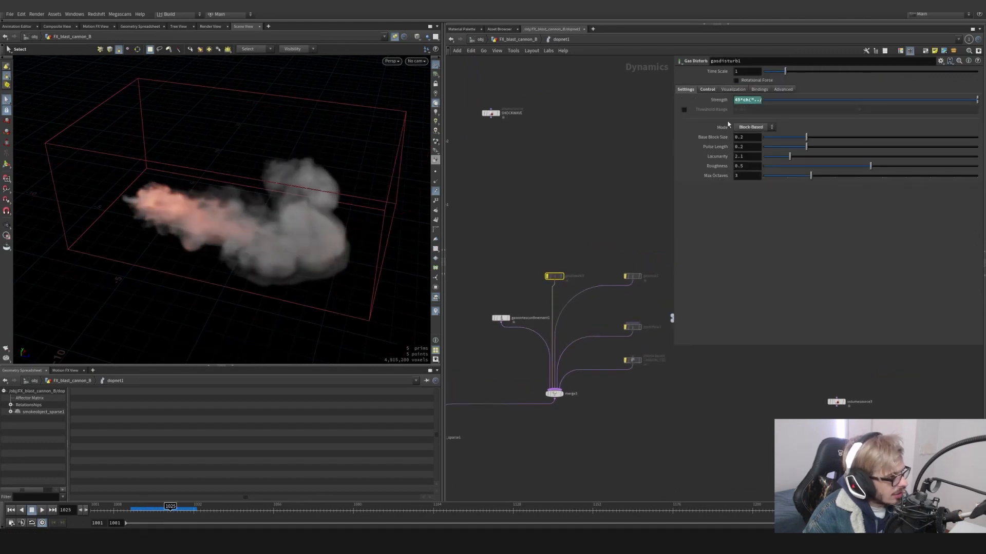
click(546, 276)
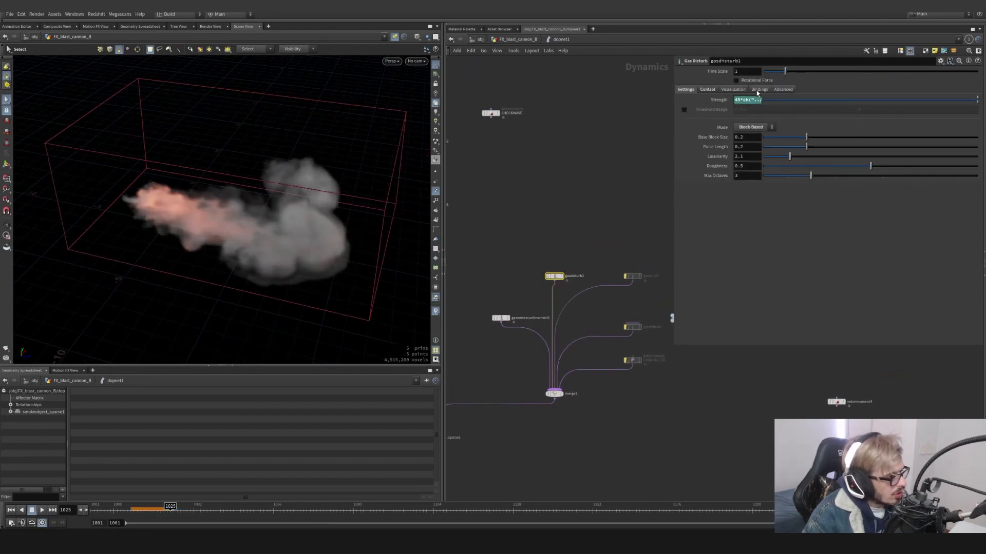
- Review gasdisturb1's strength expression, its Block-Based mode, and its temperature control field and control range
drag(741, 100, 731, 135)
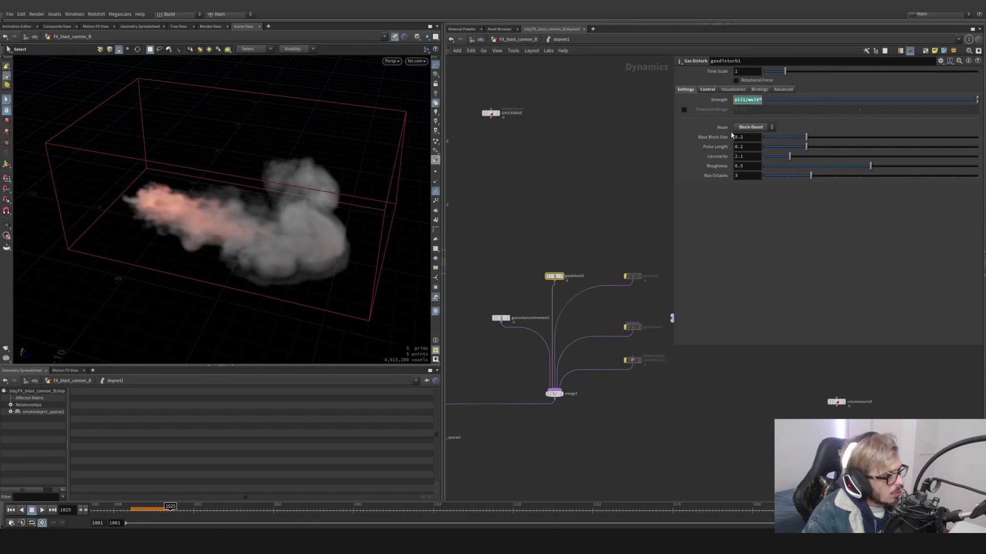
click(753, 127)
click(754, 132)
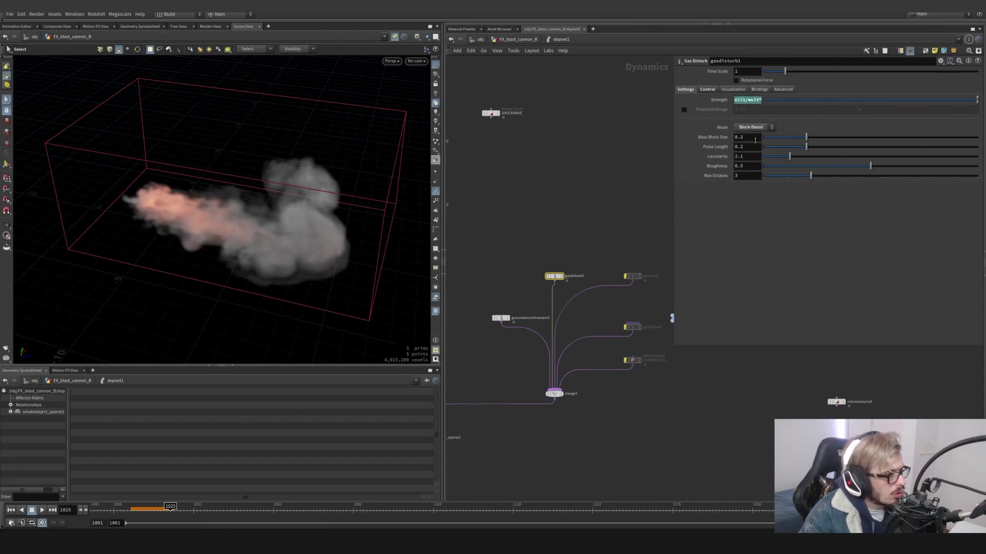
click(710, 90)
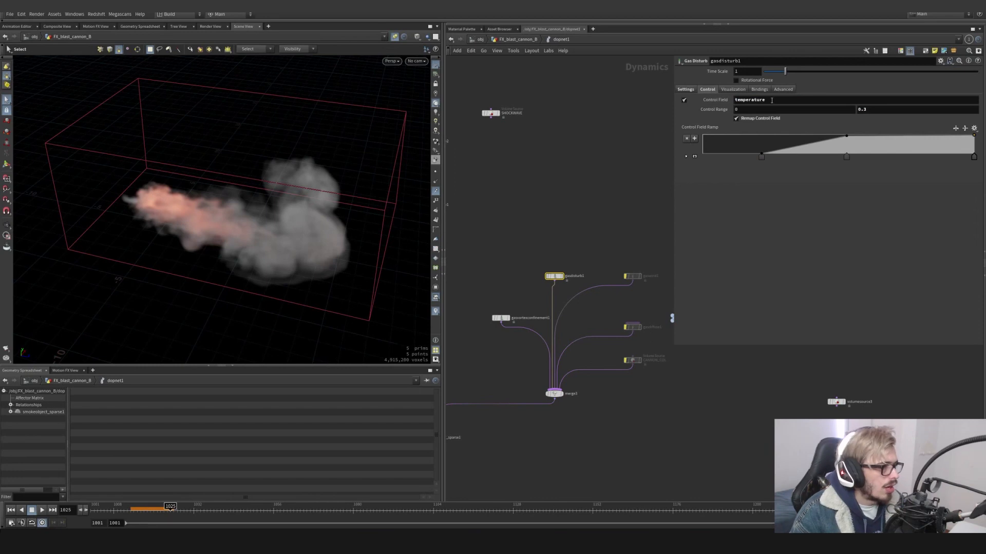
click(878, 110)
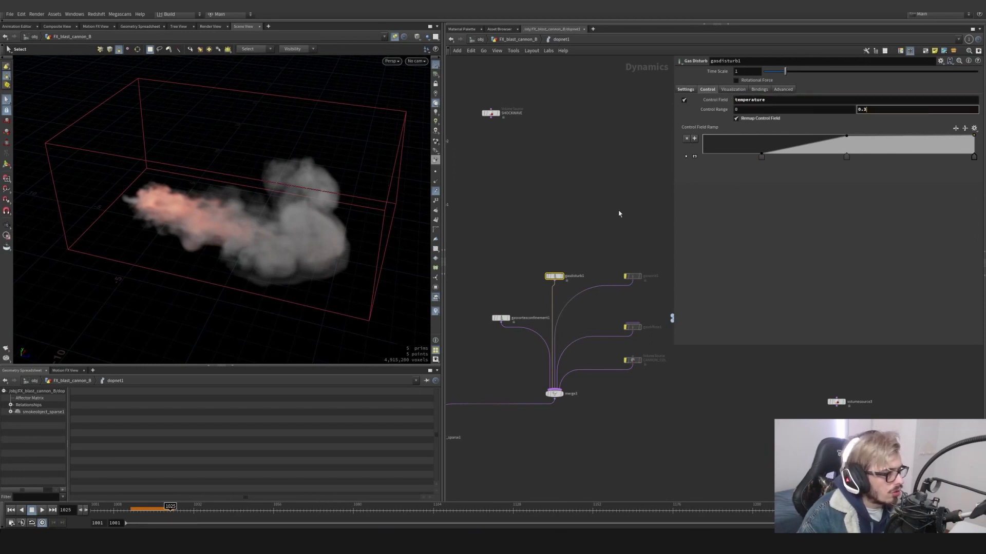
- Simulate the blast from frame 1013 with gasdisturb1 active and check the result at frame 1023
click(131, 509)
click(42, 511)
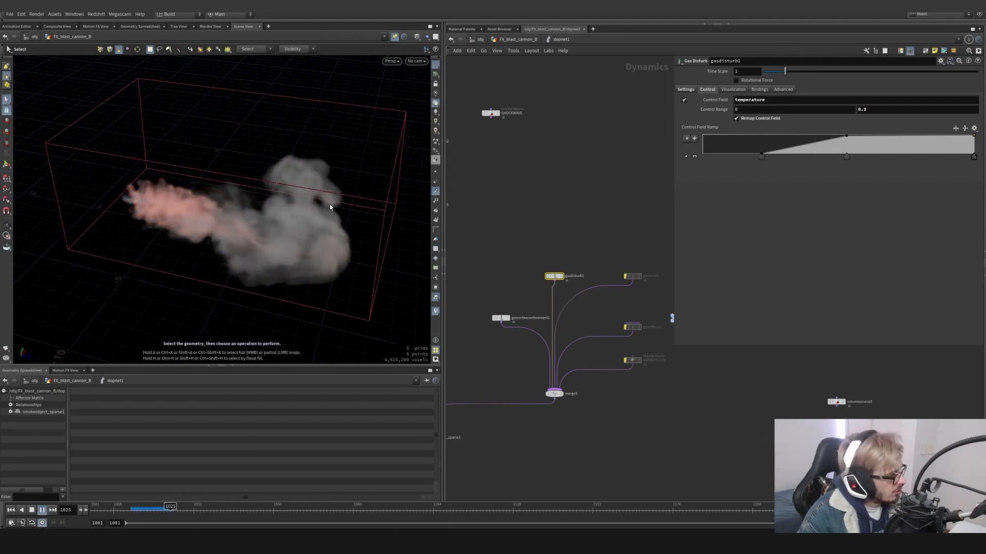
click(164, 510)
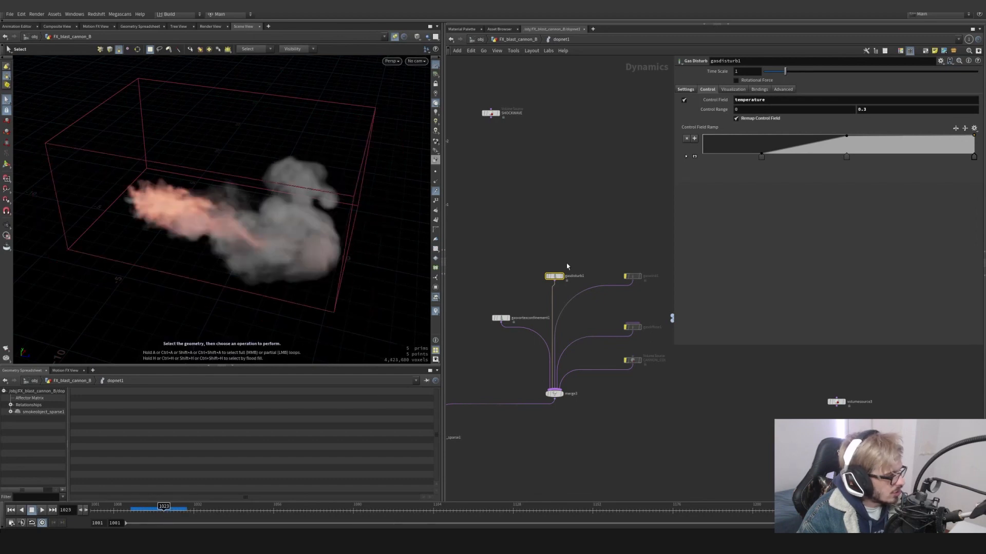
- Remove the bypass from gaswind1, simulate from frame 1013 and check the blast at frame 1021
click(637, 276)
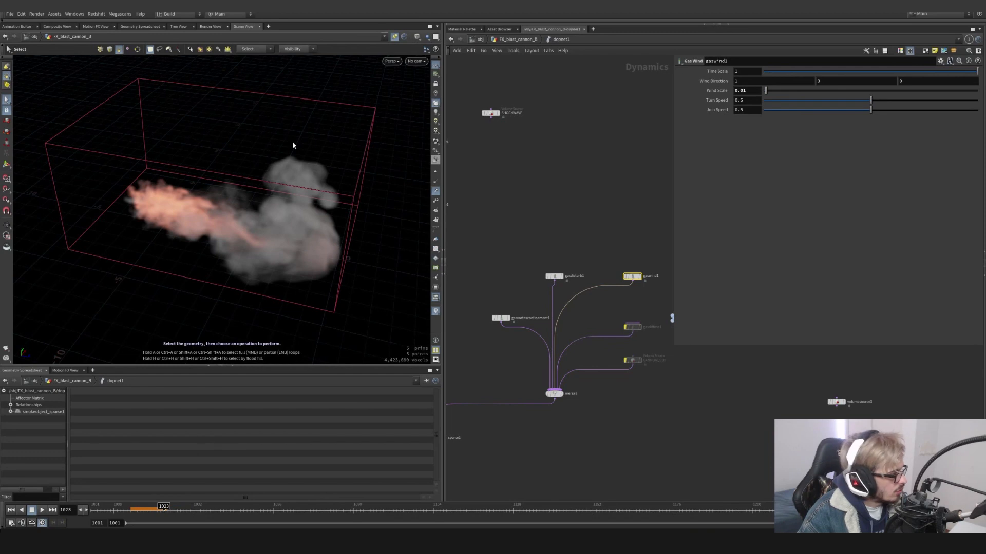
click(131, 510)
click(42, 512)
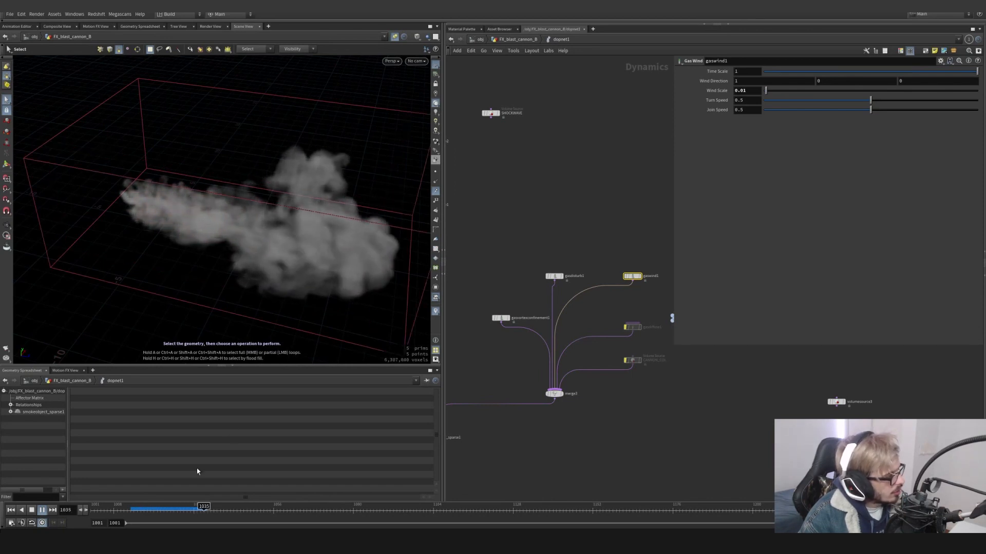
click(158, 511)
- Remove the bypass from gasdiffuse1 and review its diffusion rate
click(631, 328)
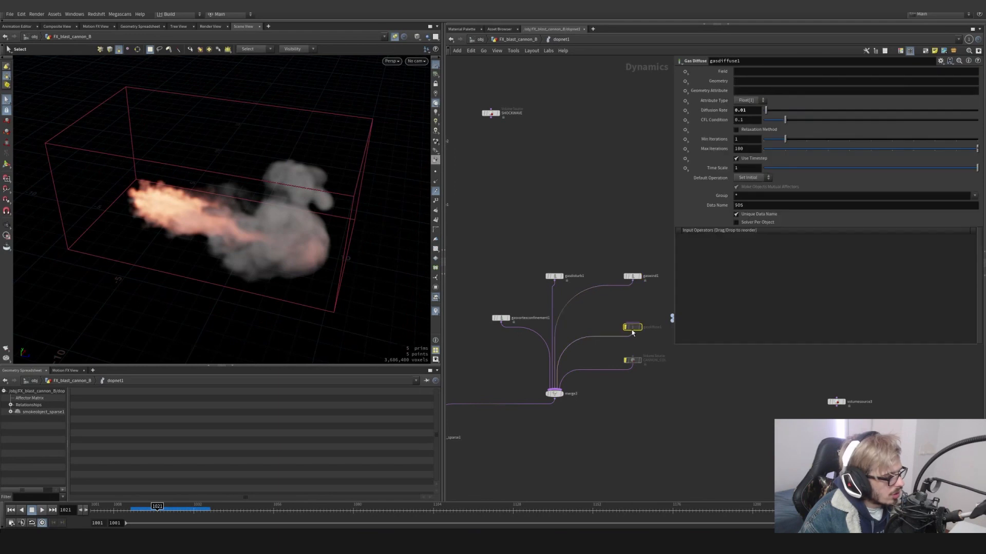
click(624, 321)
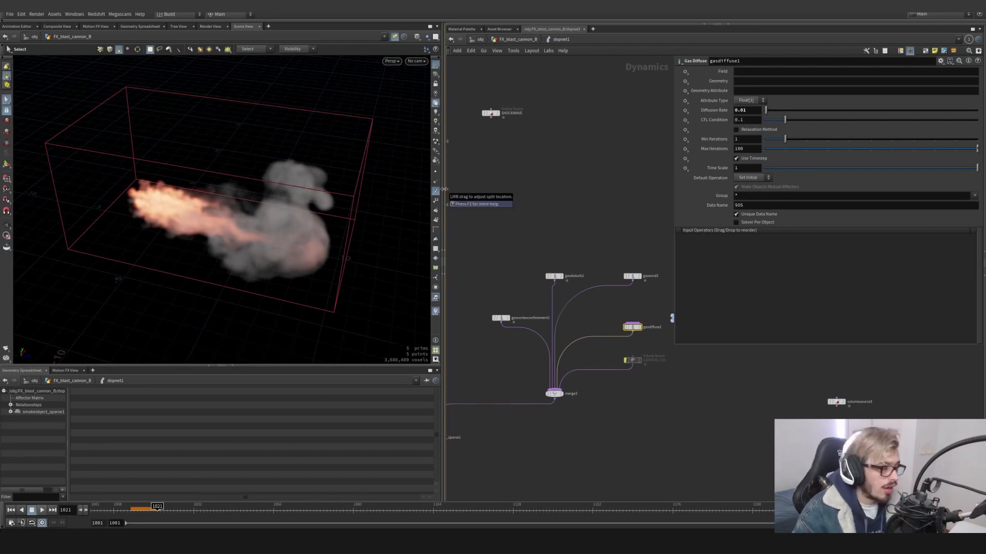
click(746, 111)
- Remove the bypass from the CANNON_COL volume source feeding merge3
middle_drag(623, 226, 595, 204)
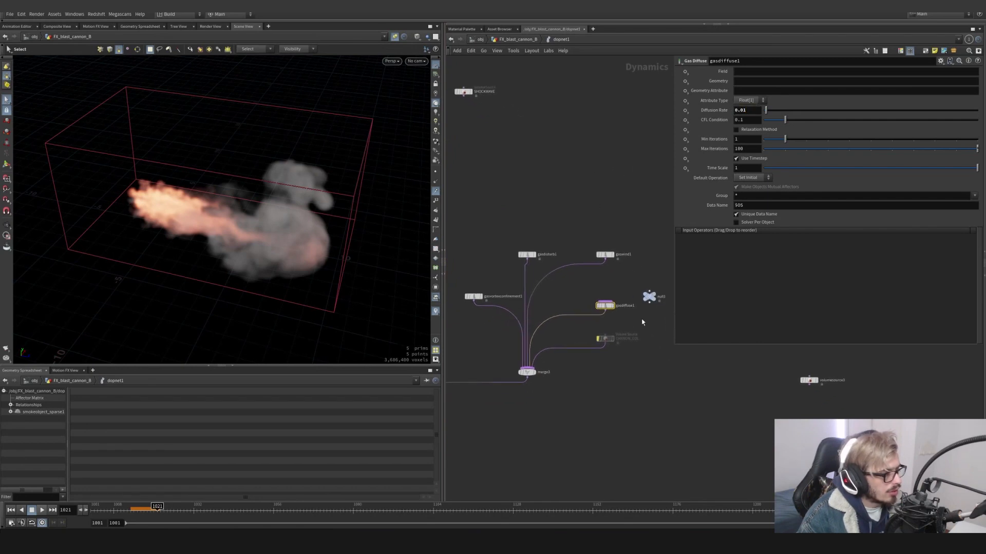
drag(637, 416, 598, 336)
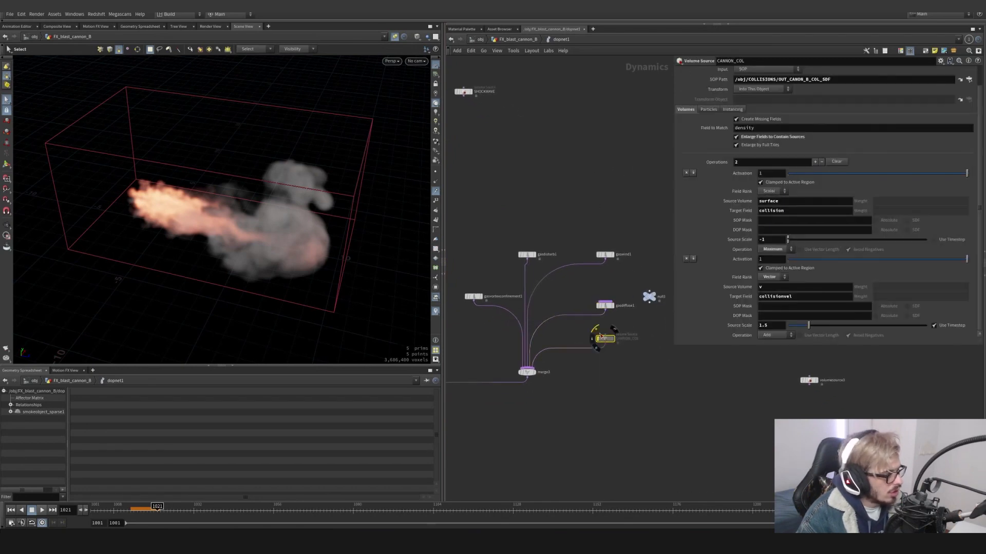
drag(643, 358, 586, 327)
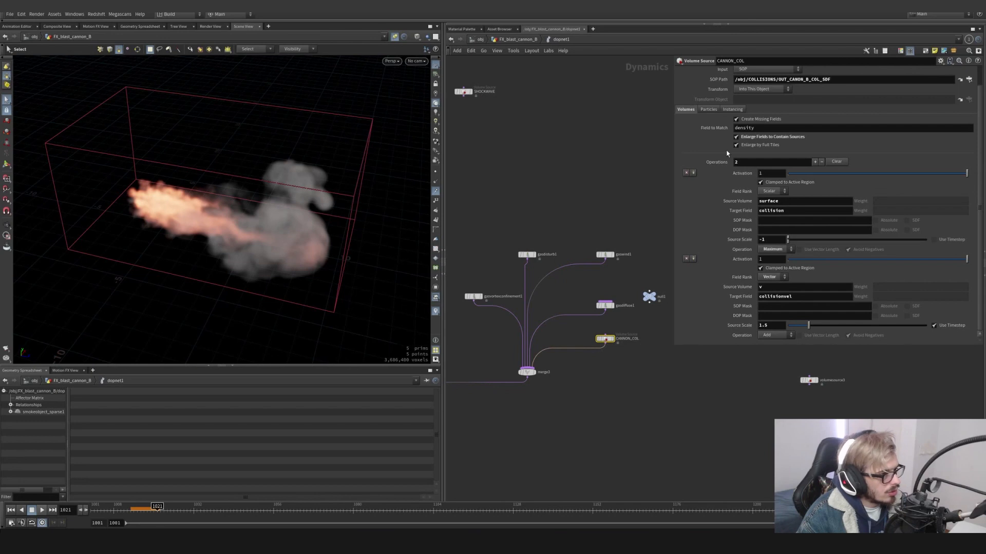
- Review CANNON_COL's SOP path, its surface-to-collision and v-to-collisionvel source fields, and its Collision initialize preset
drag(845, 82, 819, 79)
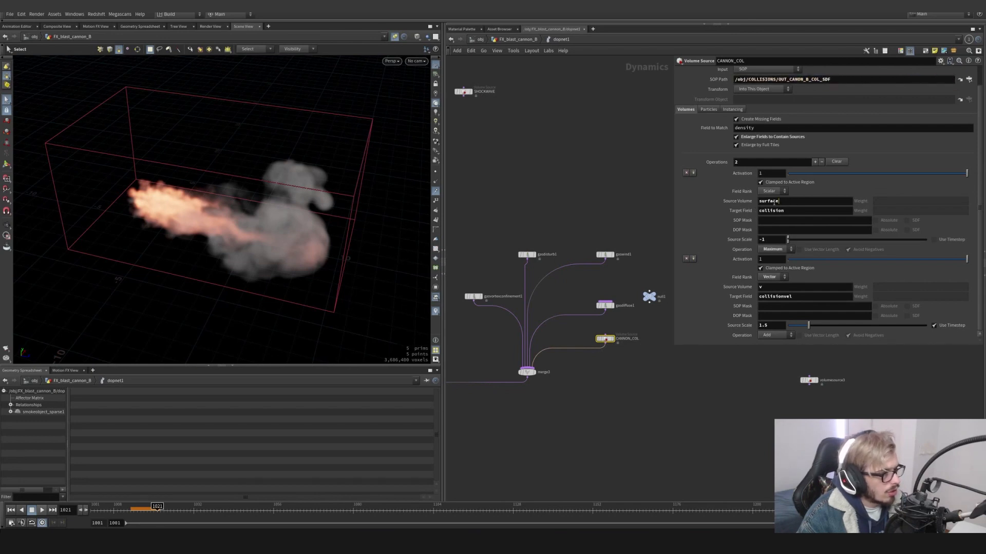
double_click(796, 204)
double_click(796, 210)
double_click(801, 287)
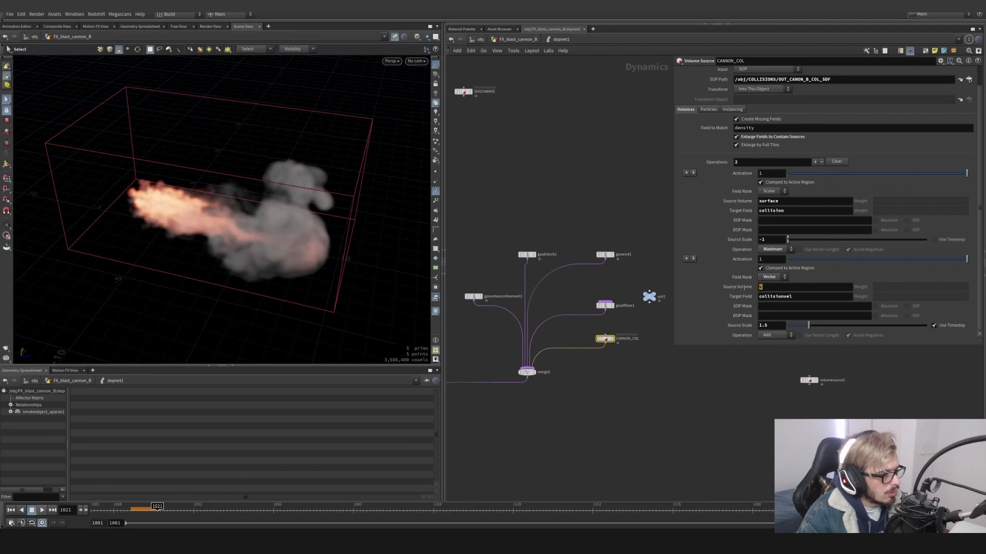
double_click(810, 298)
scroll(758, 79, up, 2)
click(756, 72)
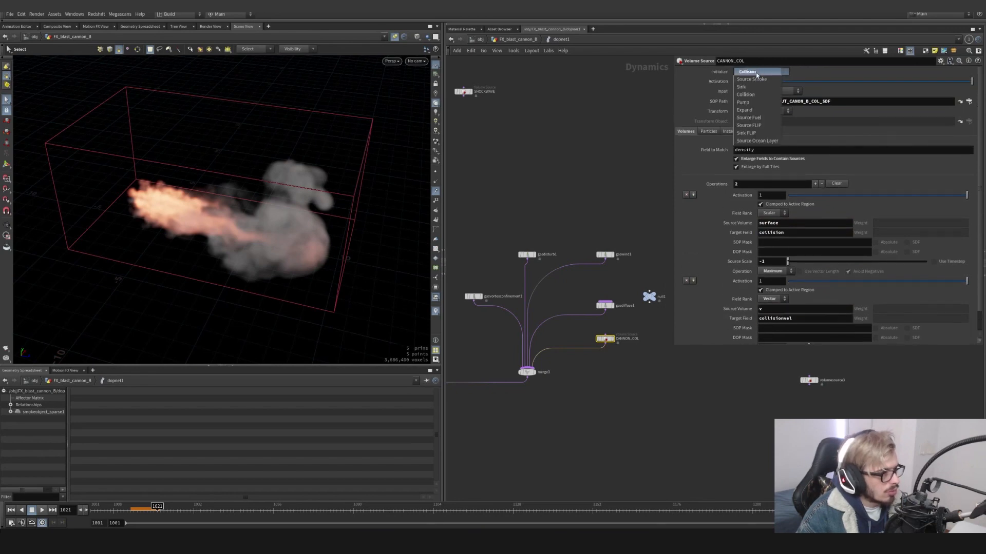
click(762, 97)
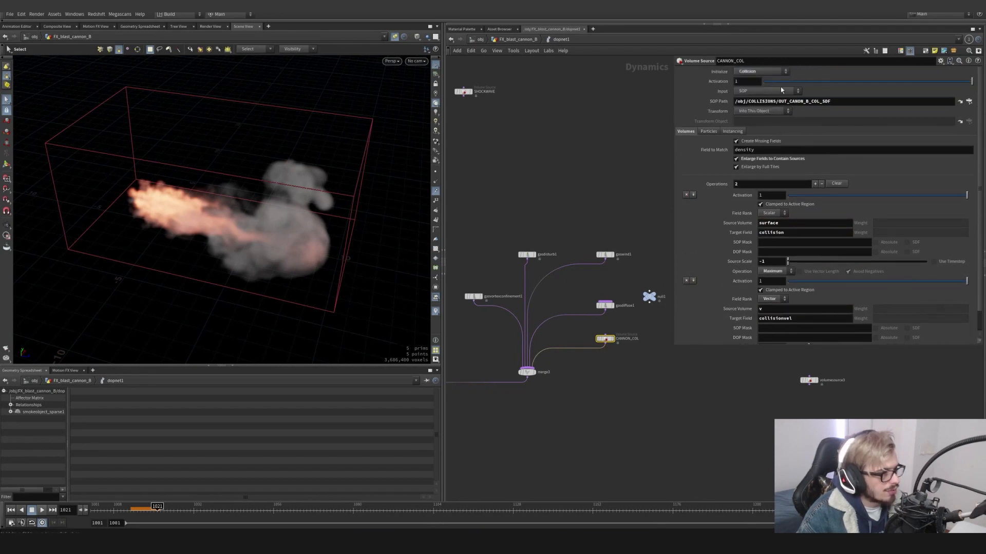
scroll(760, 129, down, 2)
- Simulate the blast from frame 1013 with all microsolvers active and inspect it from a side and a raised angle
middle_drag(569, 426, 597, 364)
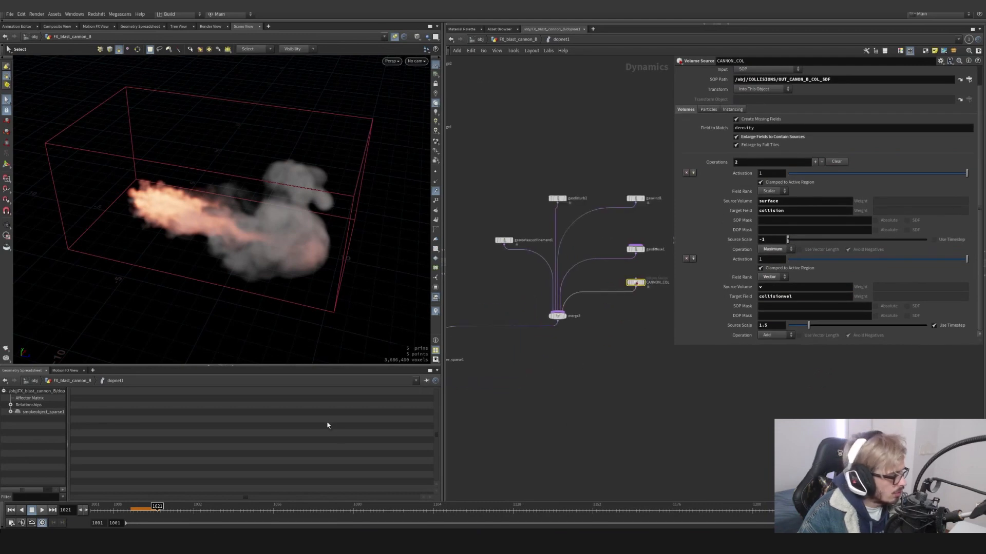
key(Escape)
drag(154, 248, 209, 230)
key(s)
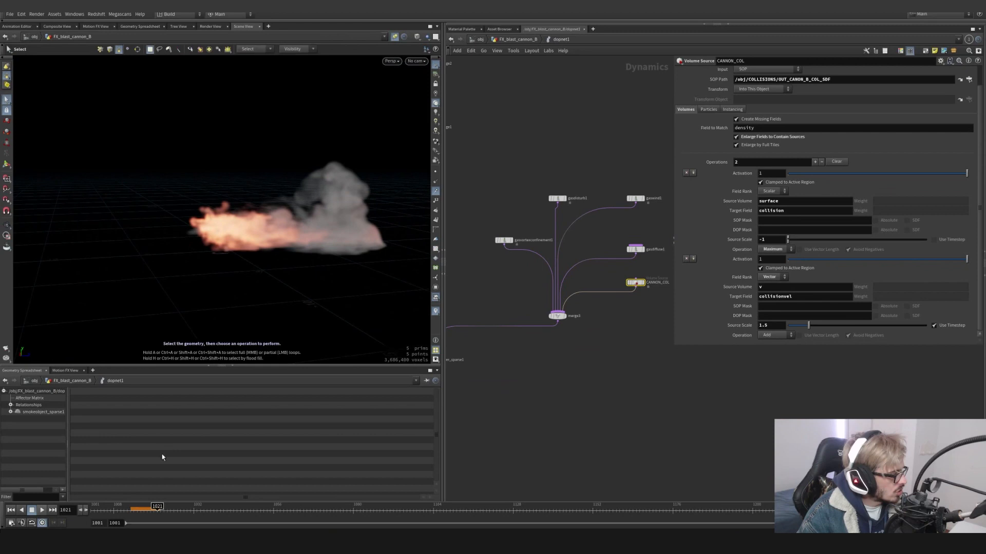
click(132, 511)
click(44, 512)
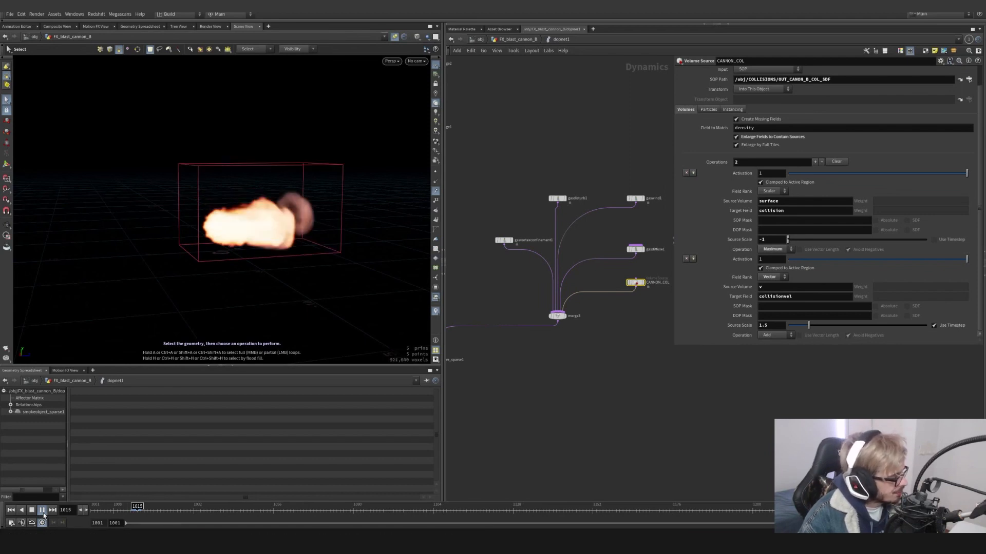
alt+drag(251, 239, 196, 286)
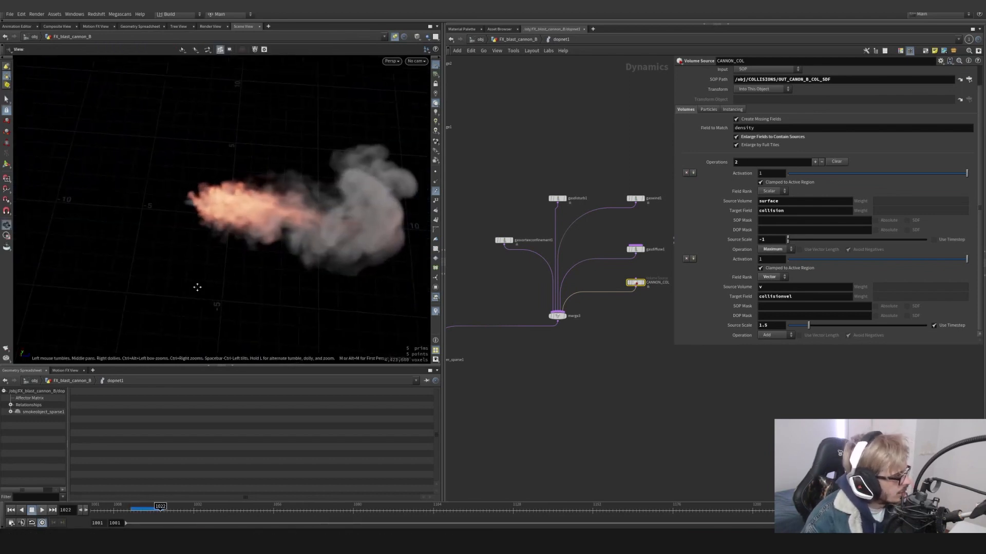
- Leave dopnet1 for the FX_blast_cannon_B network and display the cached blast through pyrobakevolume1
alt+middle_drag(196, 287, 109, 295)
scroll(626, 327, down, 5)
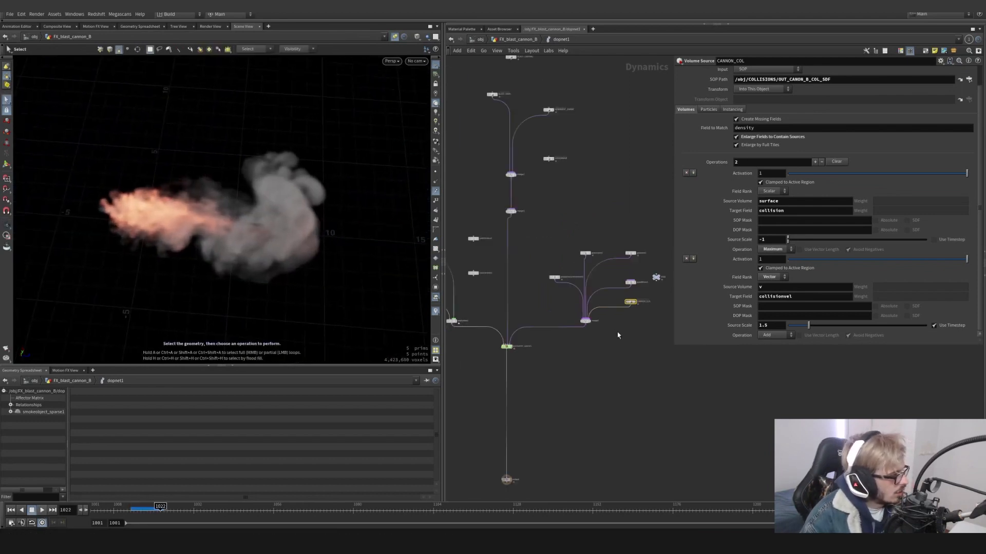
scroll(614, 346, up, 3)
middle_drag(565, 340, 658, 338)
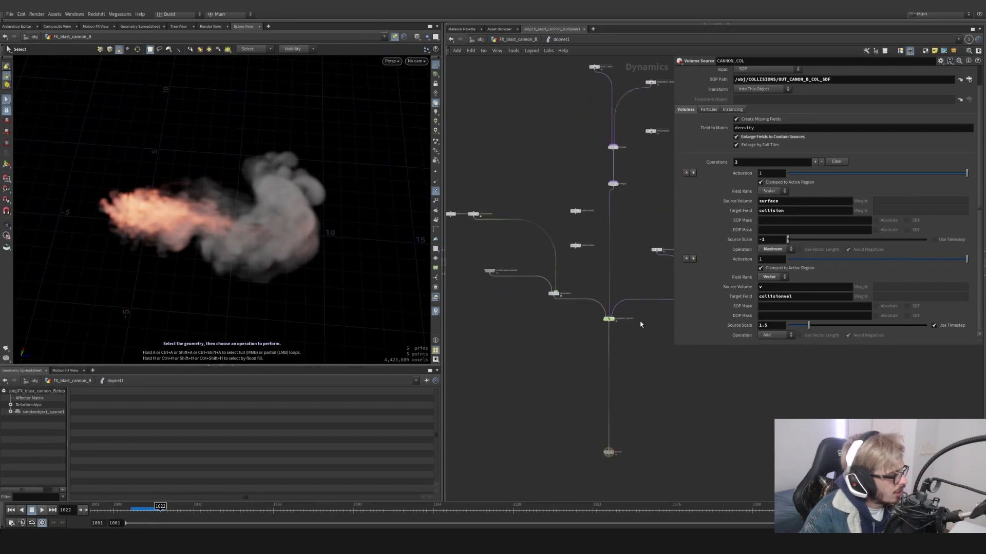
key(h)
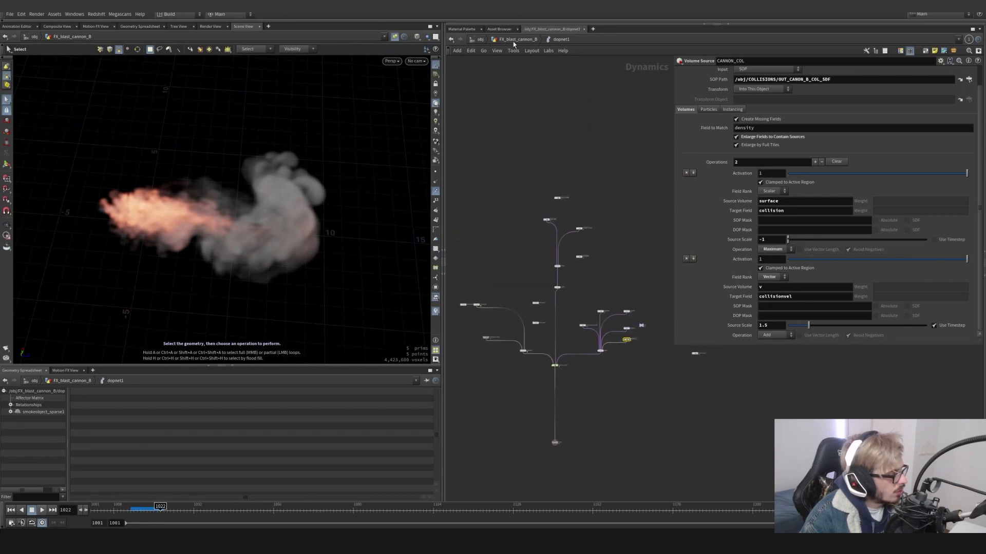
click(515, 39)
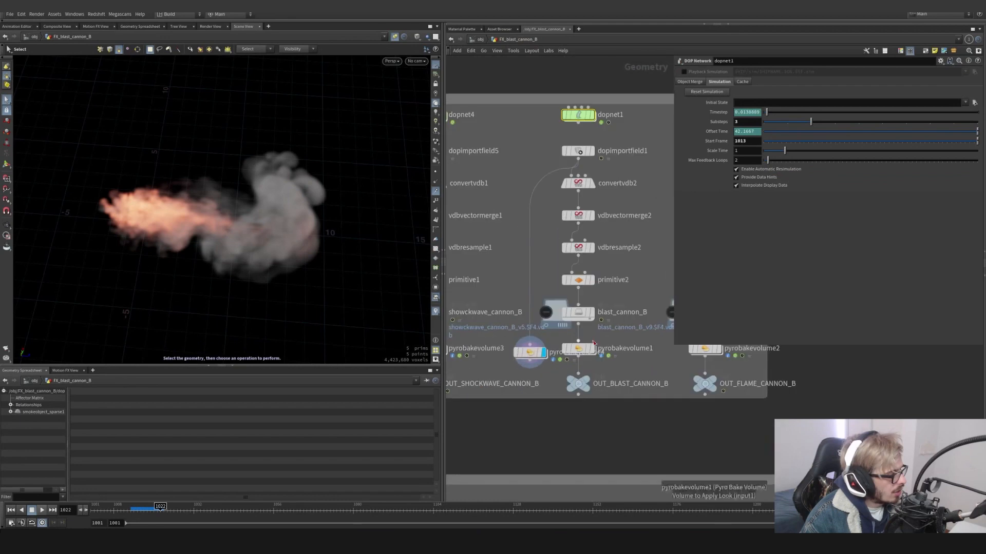
click(592, 349)
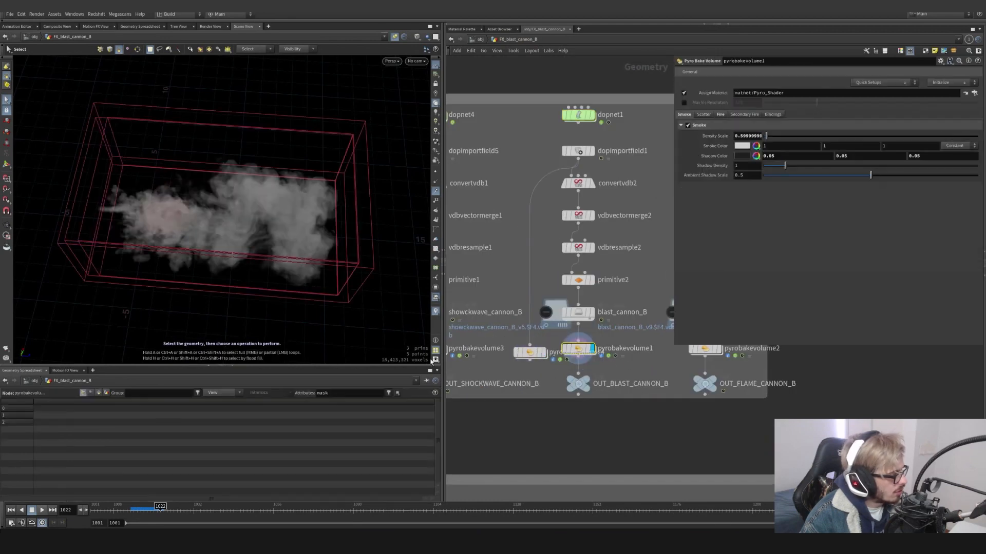
- Look through cam1 and scrub the cached blast back and forth between frames 1015 and 1017
click(416, 61)
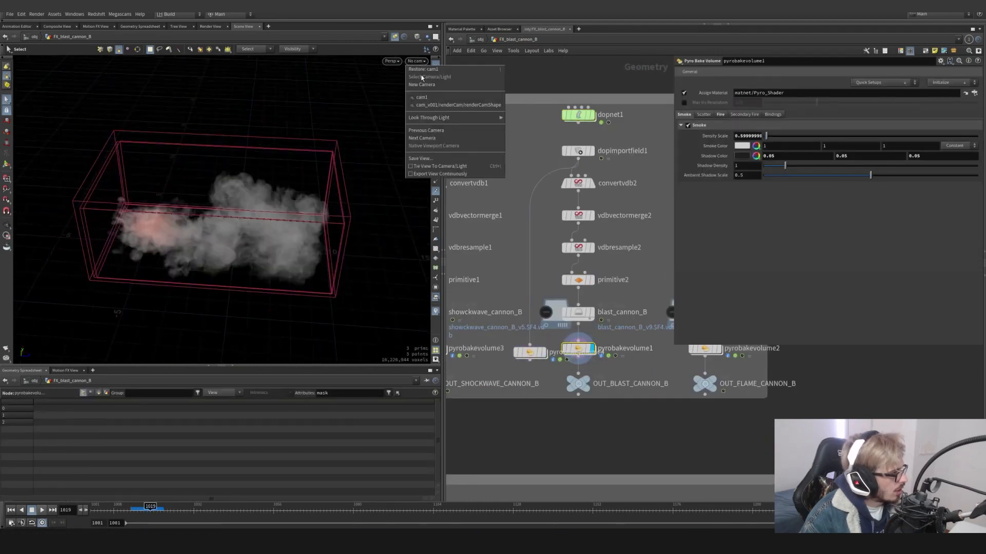
click(421, 98)
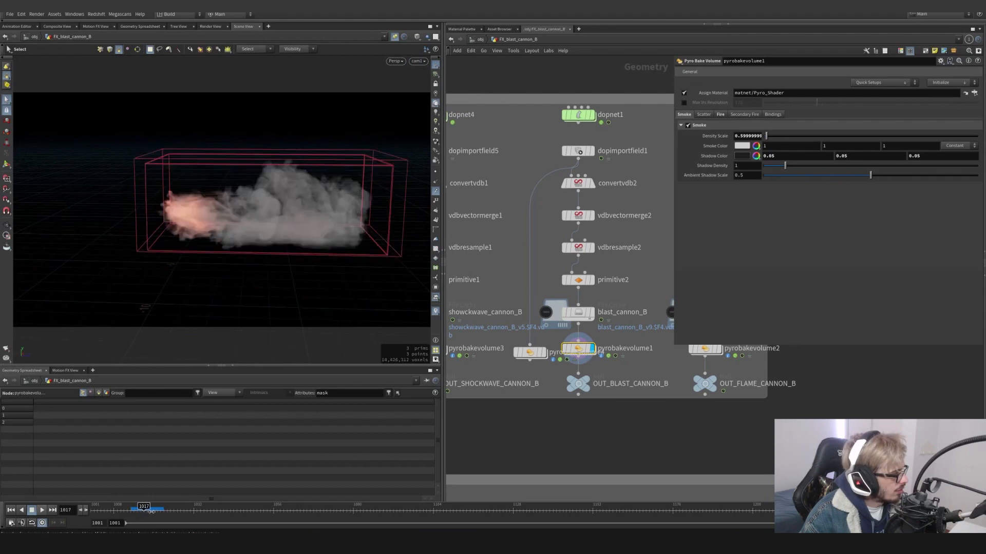
click(144, 510)
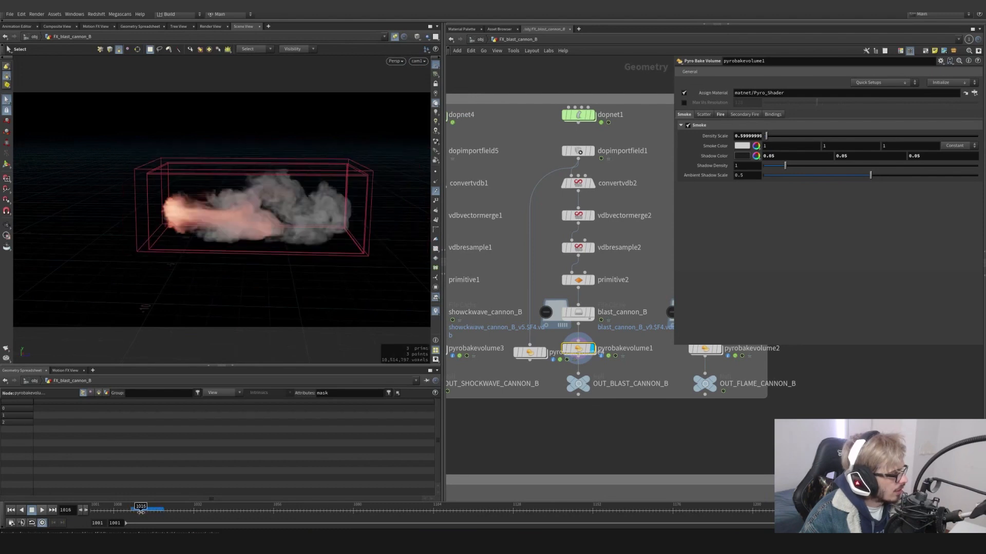
mouse_move(144, 513)
mouse_down()
mouse_move(109, 513)
mouse_move(147, 514)
mouse_move(138, 515)
mouse_up()
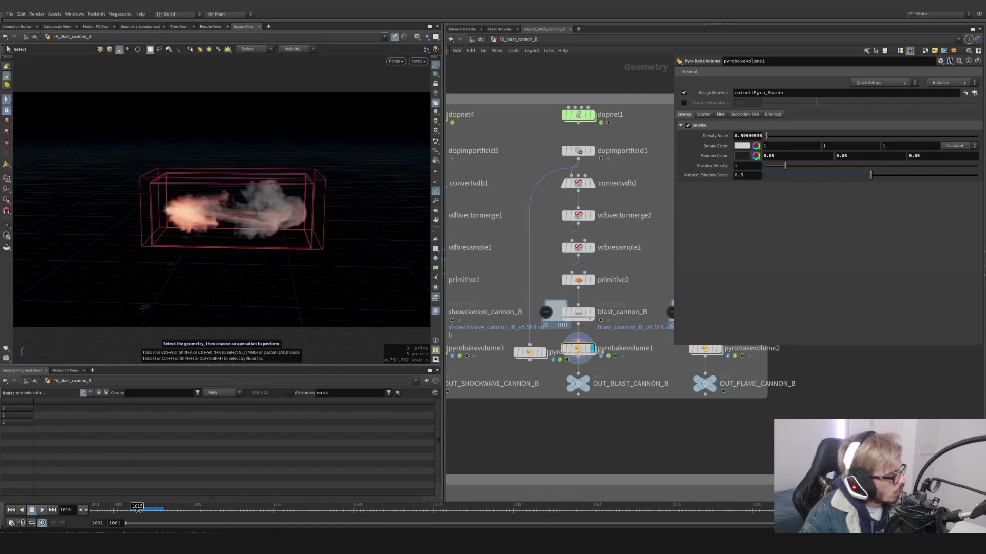
mouse_move(137, 512)
mouse_down()
mouse_move(146, 513)
mouse_move(138, 514)
mouse_up()
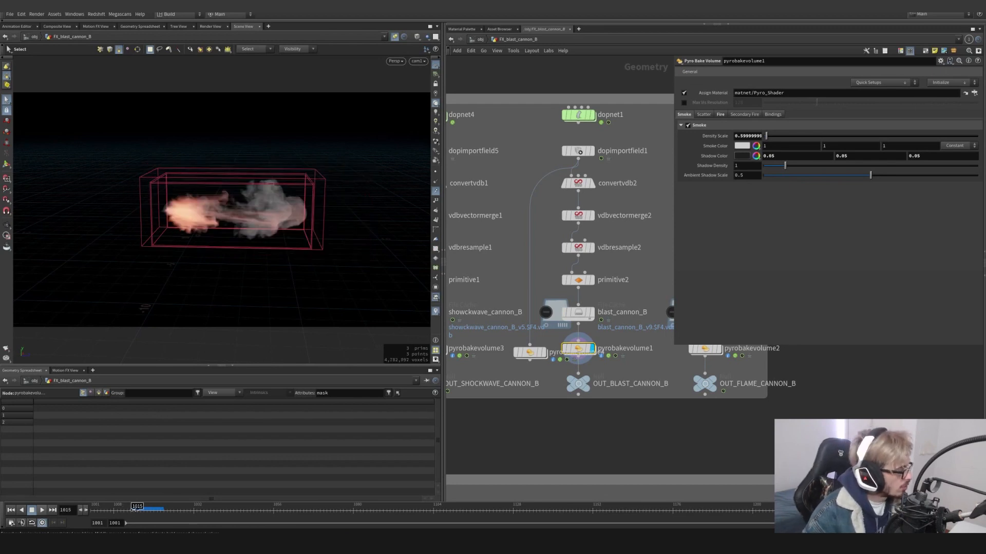
drag(134, 511, 142, 510)
- Return the timeline to frame 1013 and open dopnet5, the flame simulation network beside dopnet1
scroll(579, 415, down, 2)
middle_drag(579, 416, 546, 427)
middle_drag(647, 425, 590, 437)
middle_drag(608, 256, 590, 256)
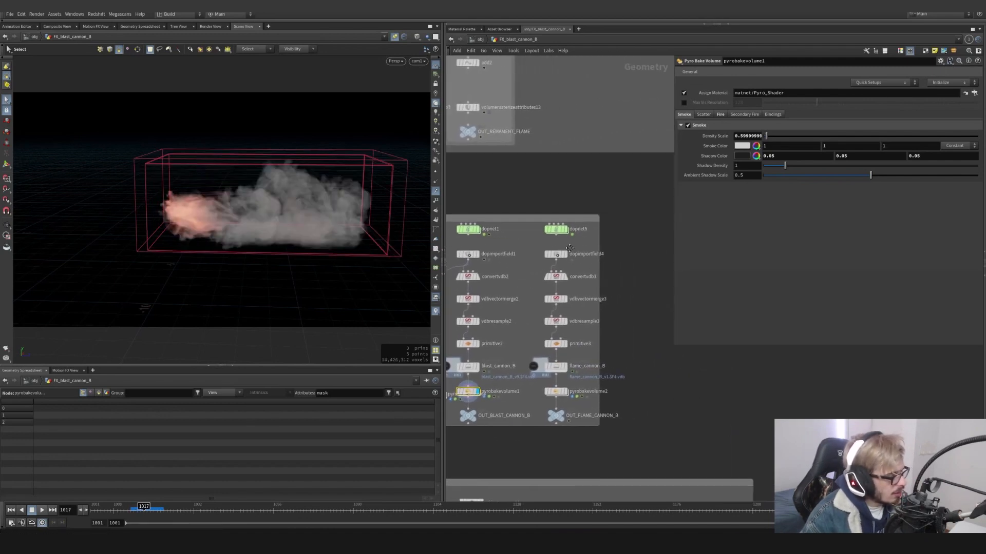
drag(136, 511, 130, 514)
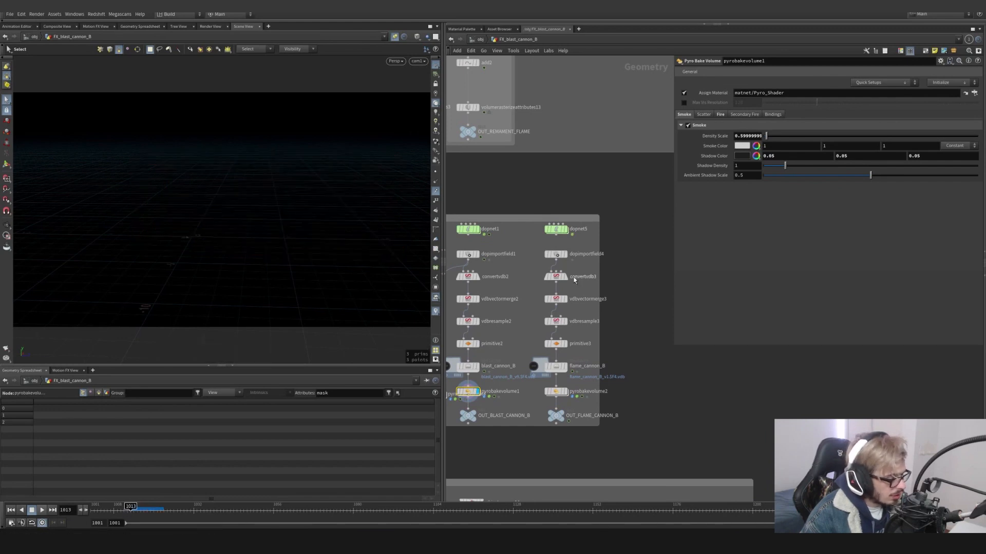
double_click(556, 229)
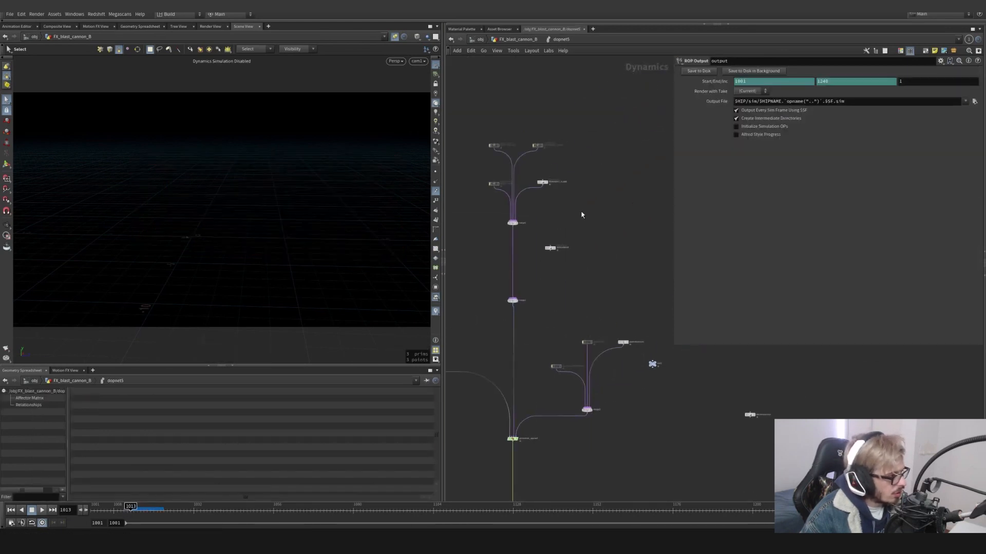
- Review the REMANENT_FLAME volume source's SOP path and its density, burn, temperature and v source fields
click(543, 182)
scroll(542, 186, up, 5)
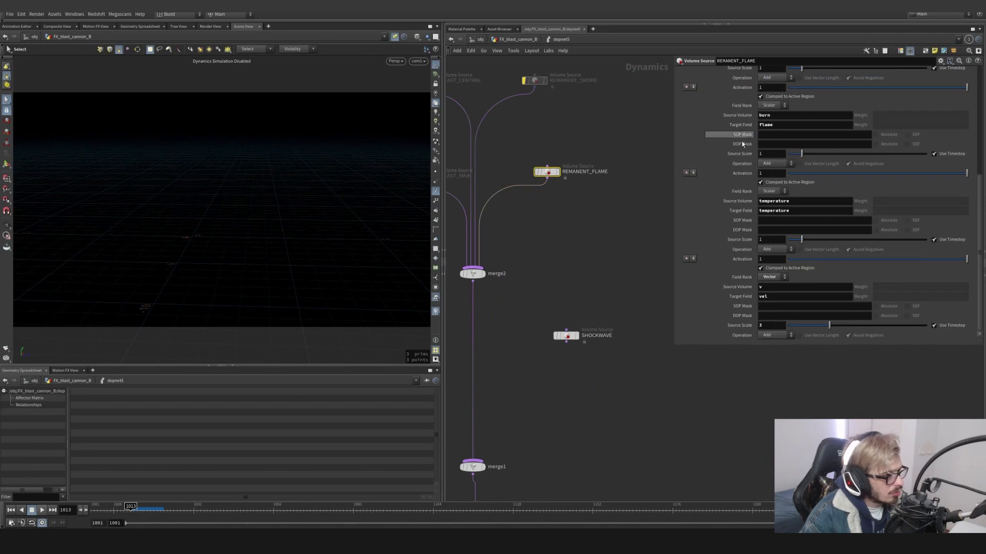
scroll(770, 272, up, 2)
scroll(762, 232, down, 2)
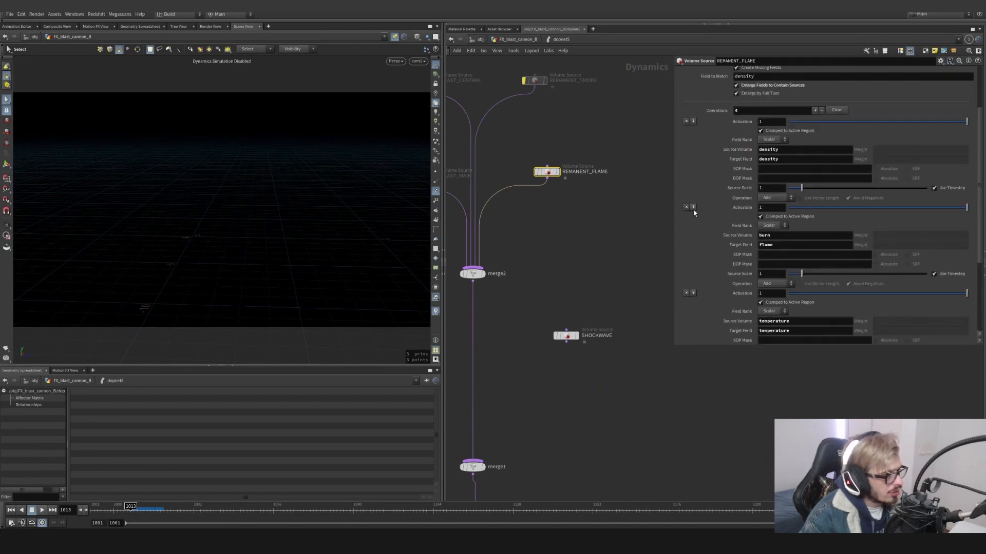
scroll(731, 302, up, 8)
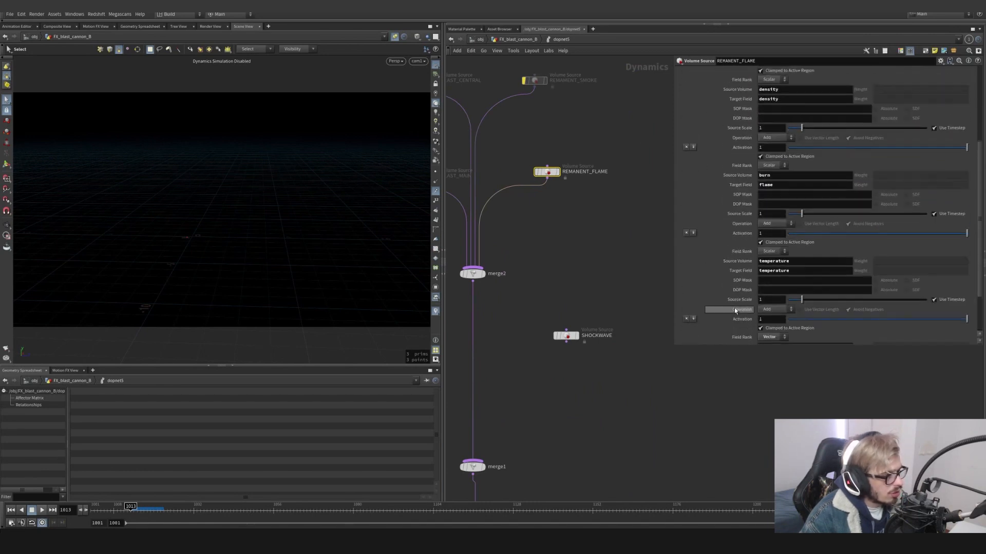
middle_drag(621, 262, 659, 207)
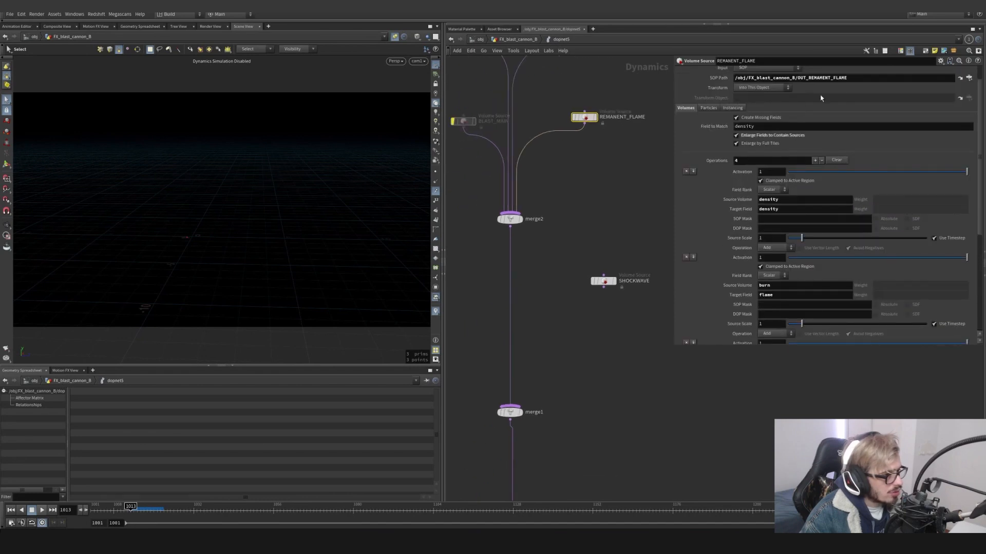
- Review gasturbulence1's scale and swirl size along with its control settings
scroll(601, 205, down, 2)
middle_drag(593, 192, 606, 335)
scroll(600, 380, down, 3)
middle_drag(597, 405, 552, 214)
scroll(651, 311, up, 3)
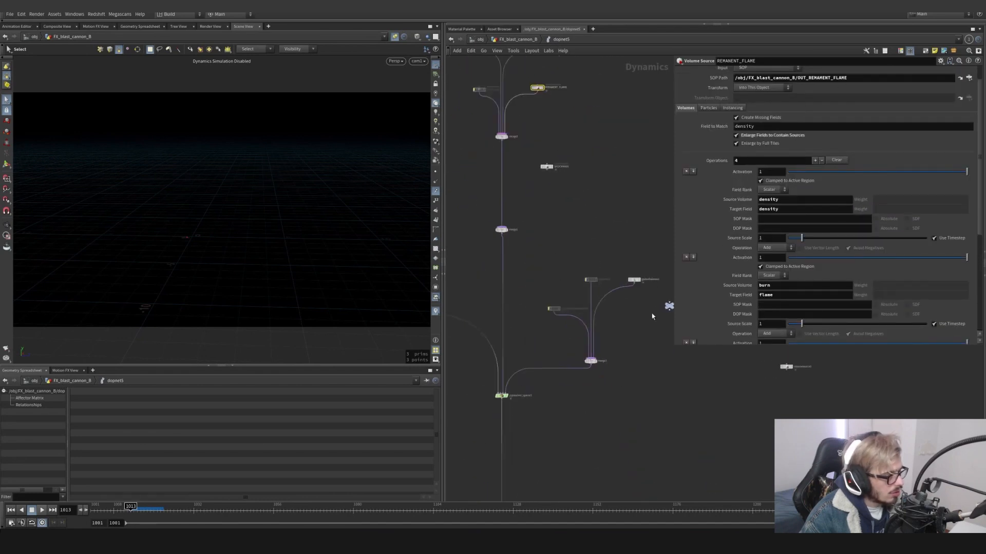
drag(653, 288, 618, 248)
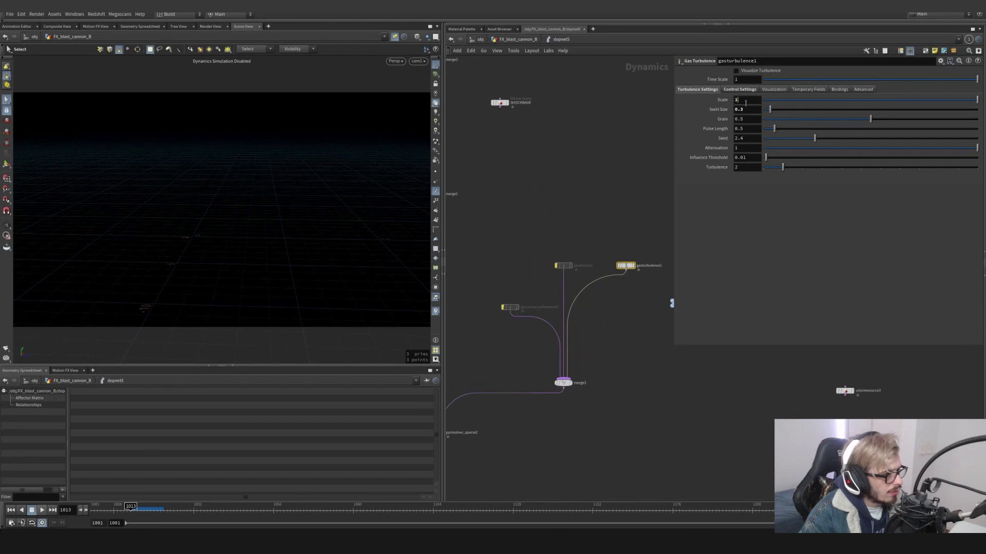
key(Tab)
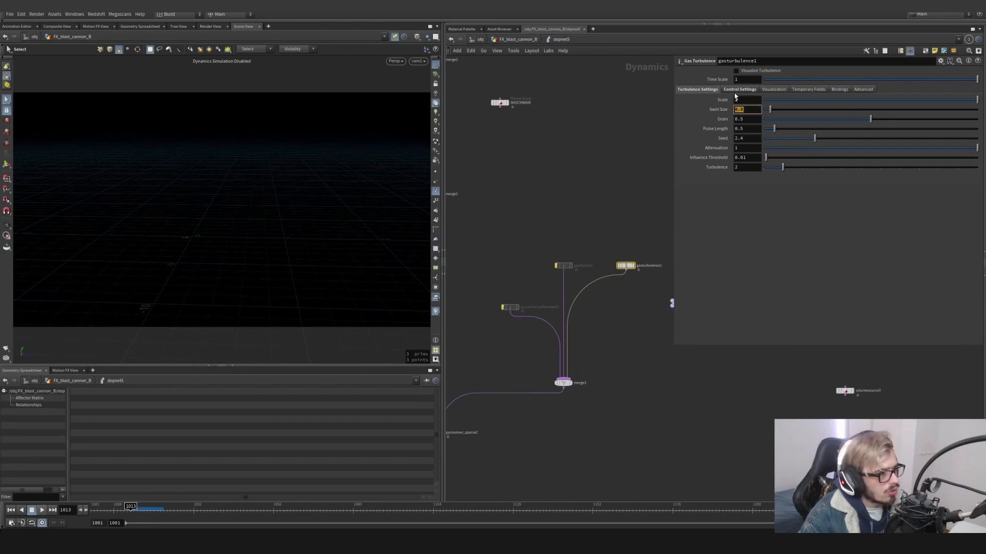
click(738, 90)
double_click(747, 101)
- Review pyrosolver_sparse2's temperature diffusion, cooling rate, buoyancy scale, flame settings and dissipation
scroll(537, 258, down, 3)
middle_drag(537, 258, 620, 224)
drag(576, 287, 531, 343)
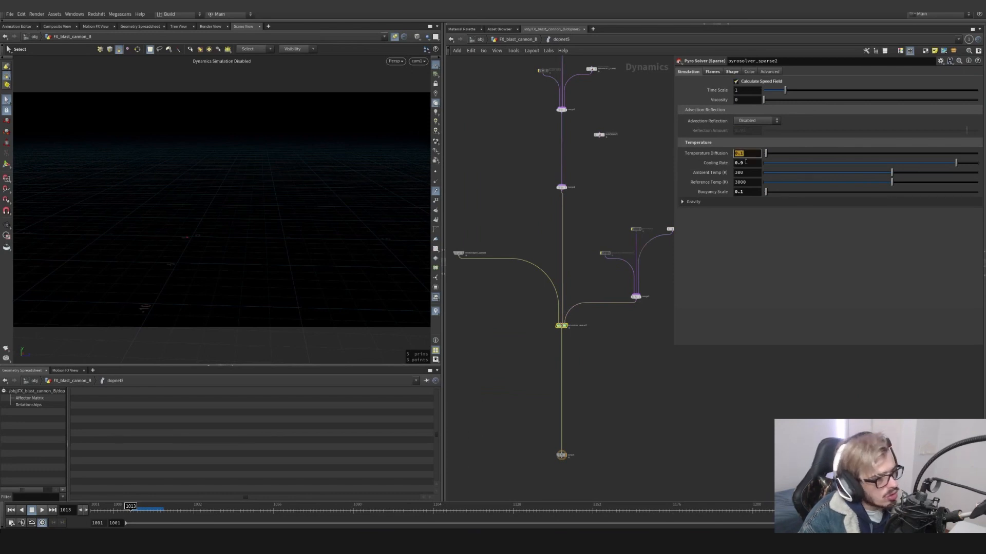
key(Tab)
double_click(747, 192)
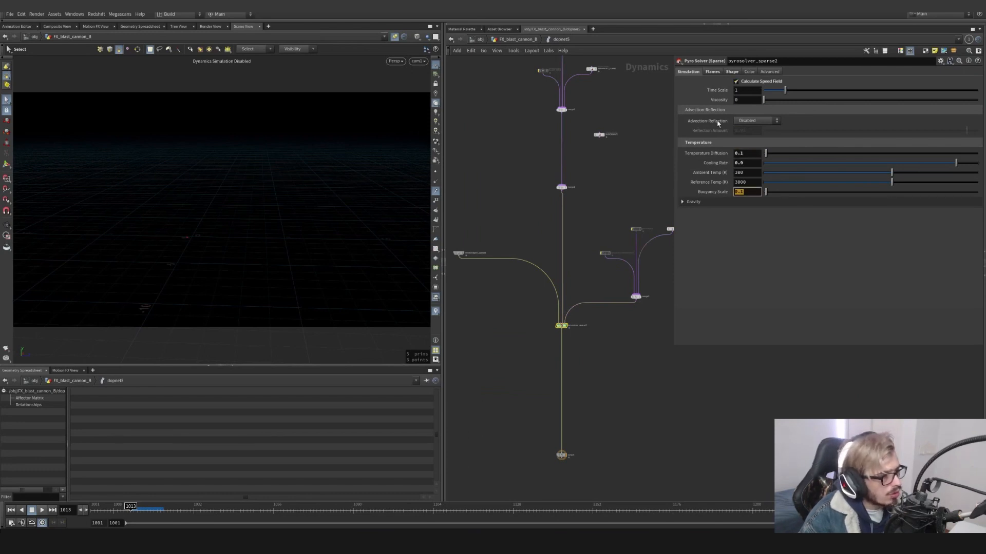
click(713, 72)
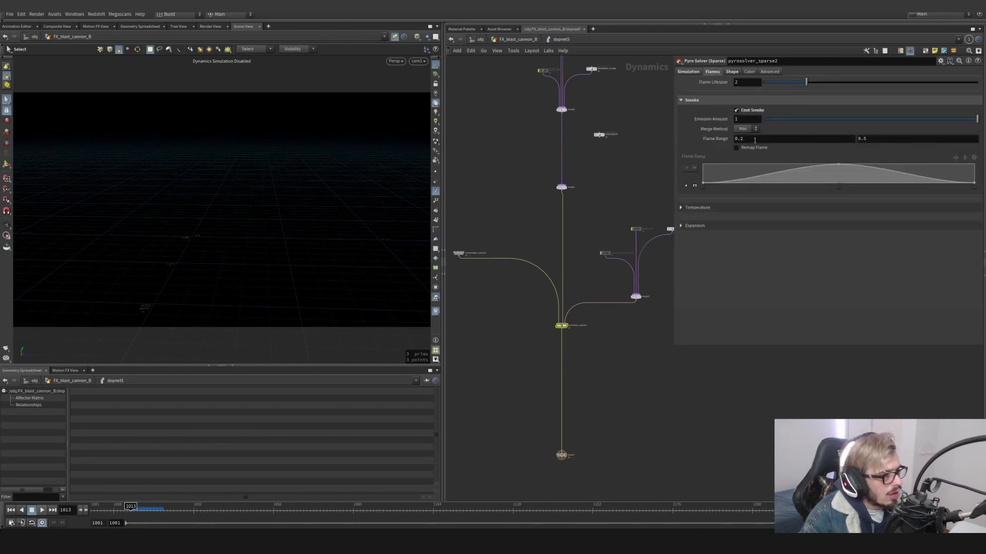
click(733, 72)
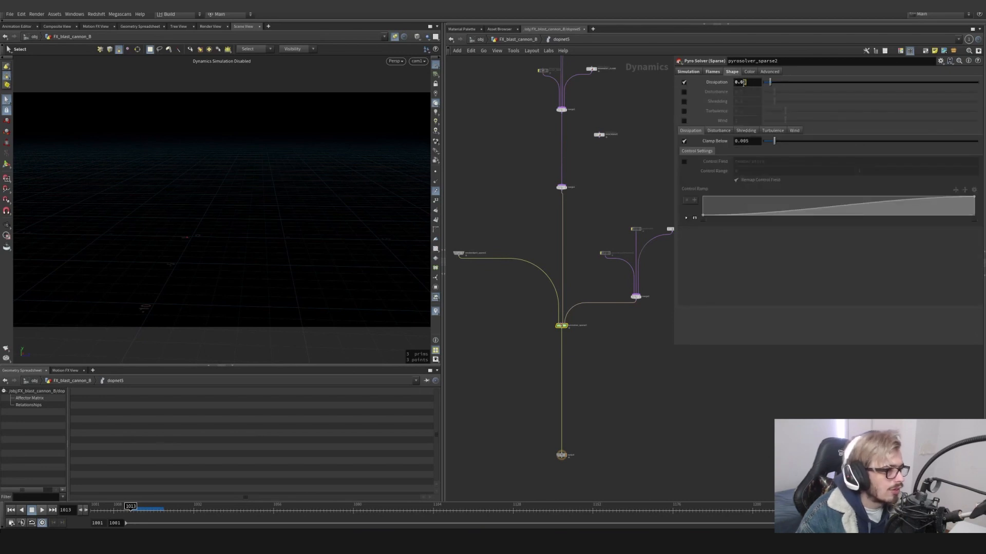
drag(744, 84, 732, 84)
- Review the voxel size, max size and boundary conditions of smokeobject_sparse1
middle_drag(536, 245, 601, 210)
click(523, 217)
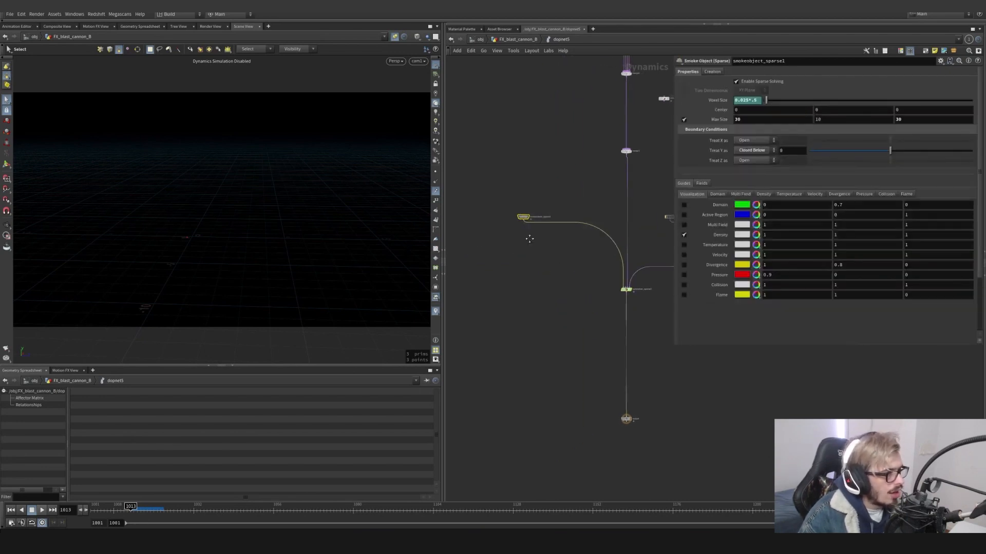
middle_drag(642, 398, 555, 368)
- Play the simulation from frame 1013 and display dopnet5's flame through pyrobakevolume2 in FX_blast_cannon_B
click(540, 395)
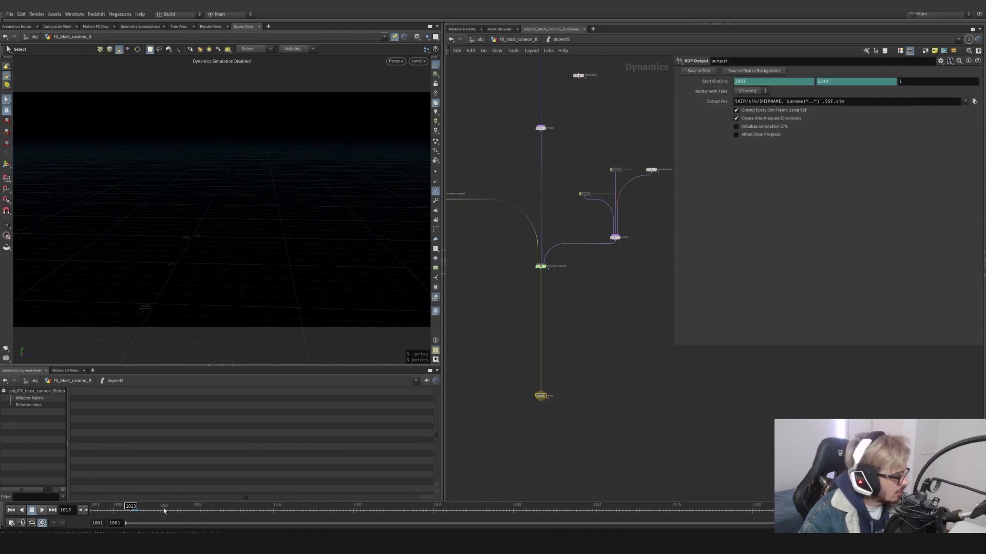
click(42, 511)
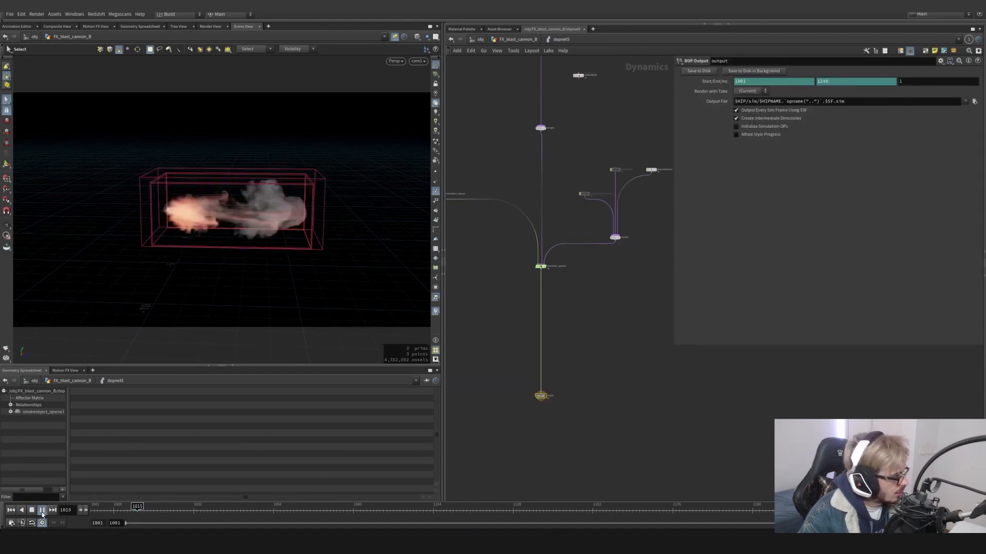
key(u)
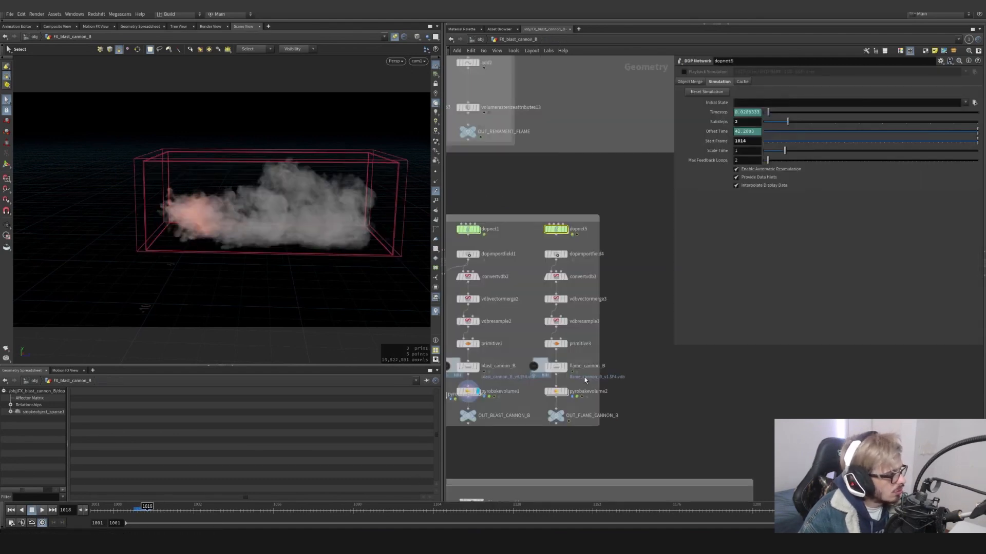
click(564, 254)
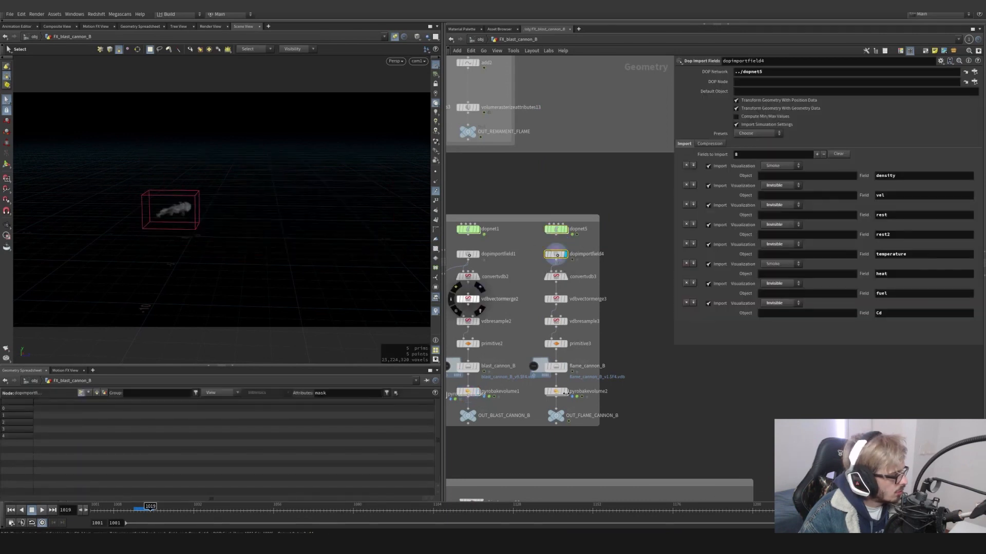
double_click(556, 392)
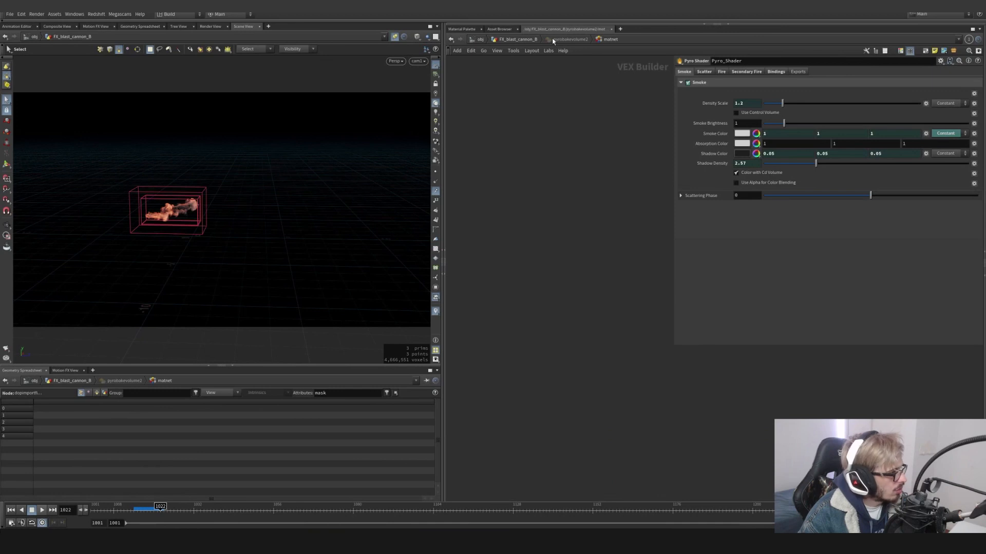
click(534, 43)
- Scrub the flame simulation from frame 1016, orbit around it and play it onward
click(140, 508)
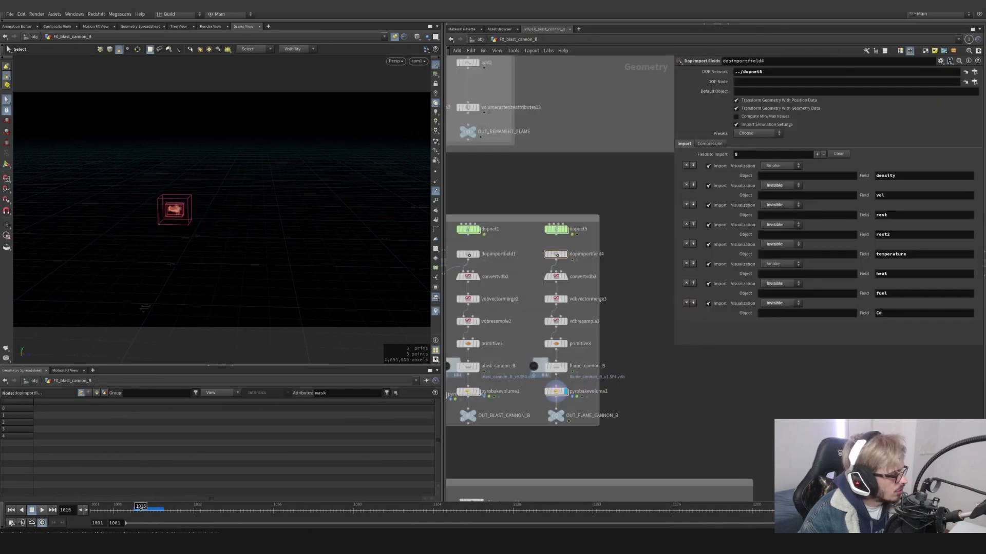
drag(140, 507, 162, 510)
alt+drag(141, 215, 349, 190)
click(42, 511)
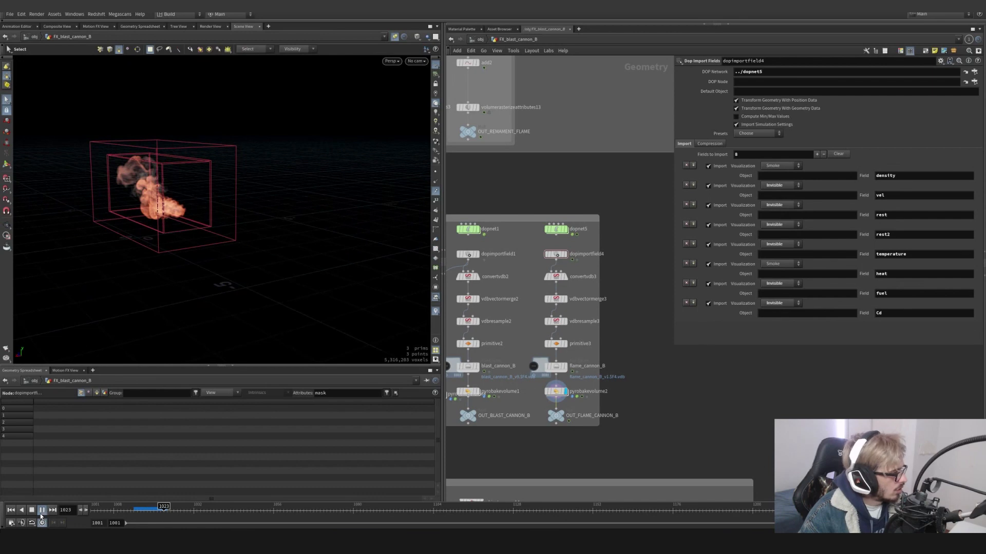
- Select pyrobakevolume2 in FX_blast_cannon_B and bring up its smoke look settings
double_click(563, 394)
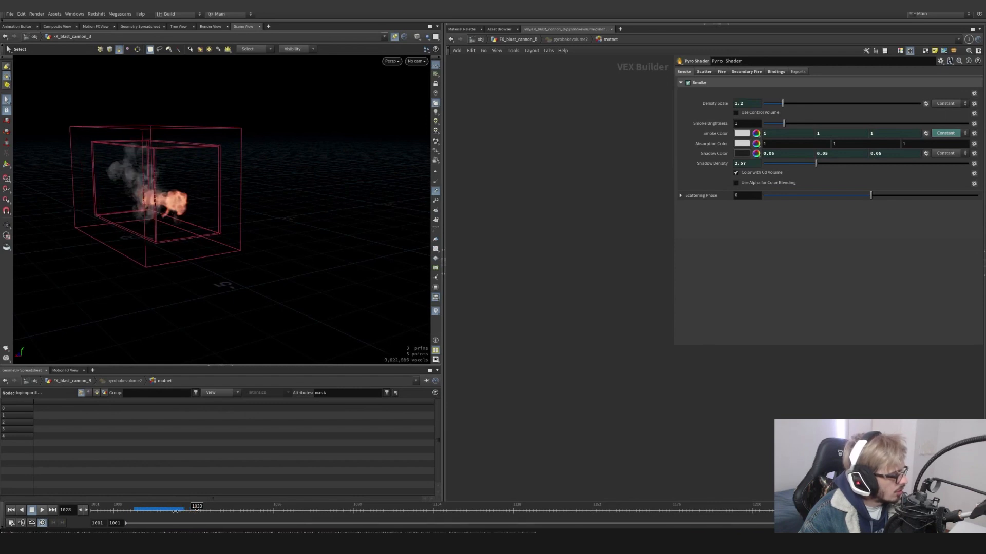
click(519, 39)
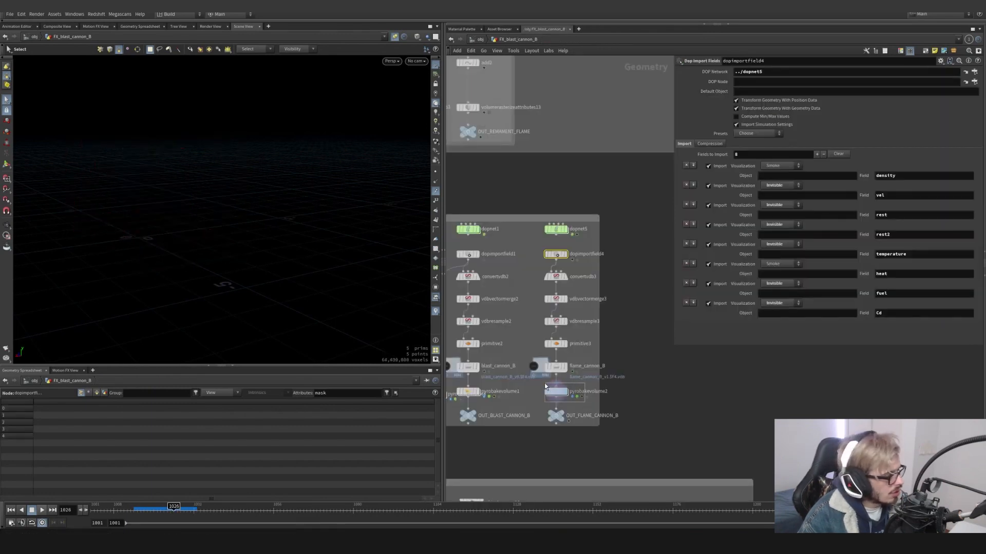
click(557, 391)
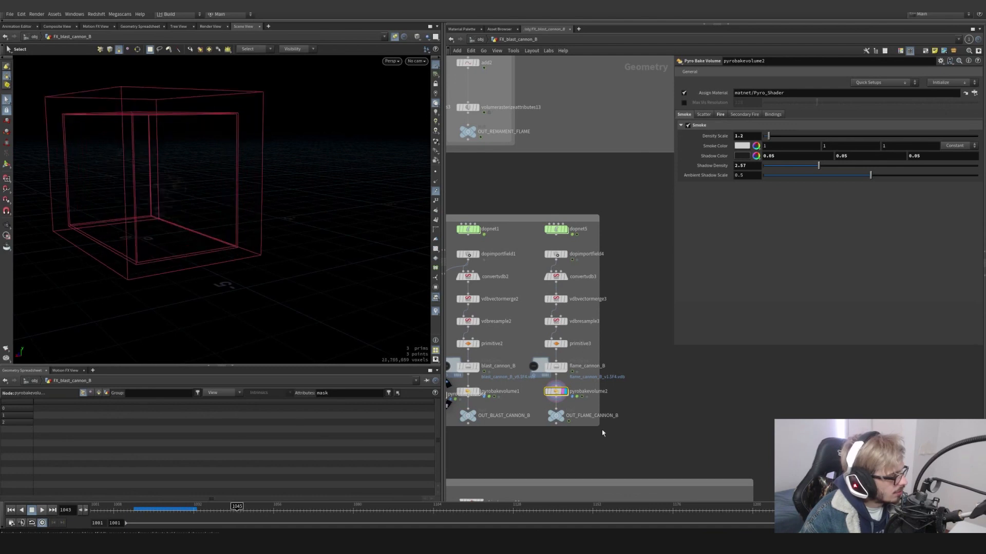
- Enter dopnet4 at frame 1014 and inspect switchvalue1's solve-pass value at frames 1014 and 1017
middle_drag(561, 453, 640, 413)
middle_drag(544, 242, 546, 285)
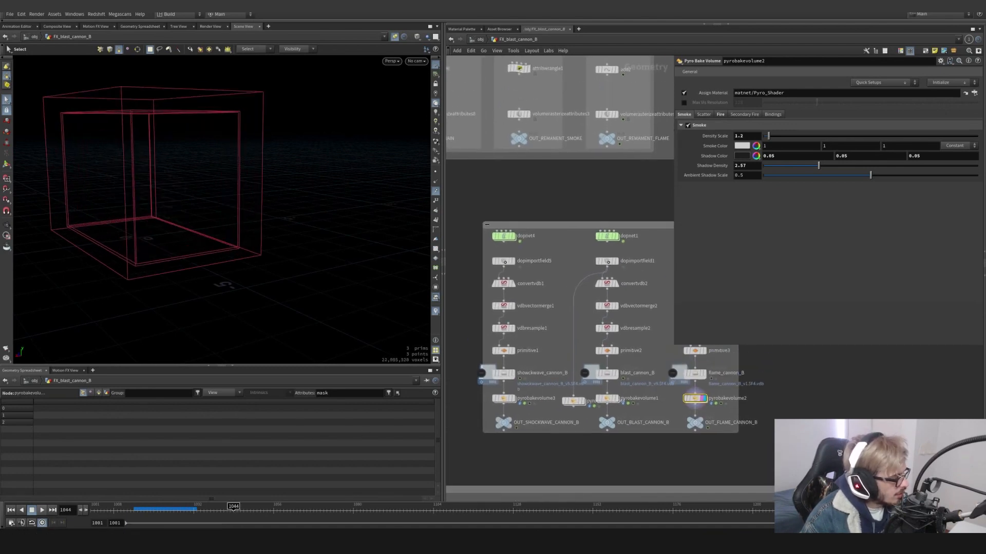
click(131, 515)
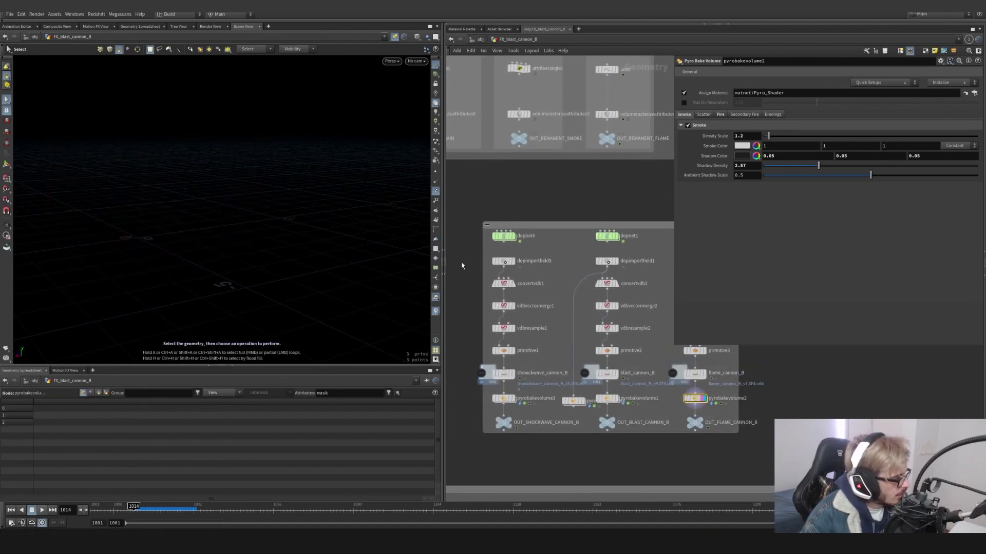
double_click(499, 239)
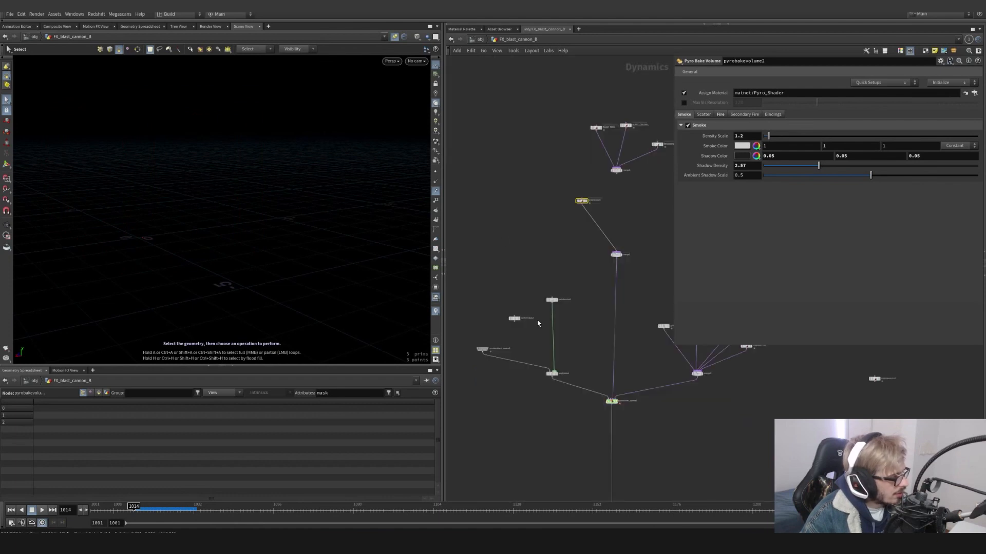
click(552, 300)
drag(581, 269, 544, 315)
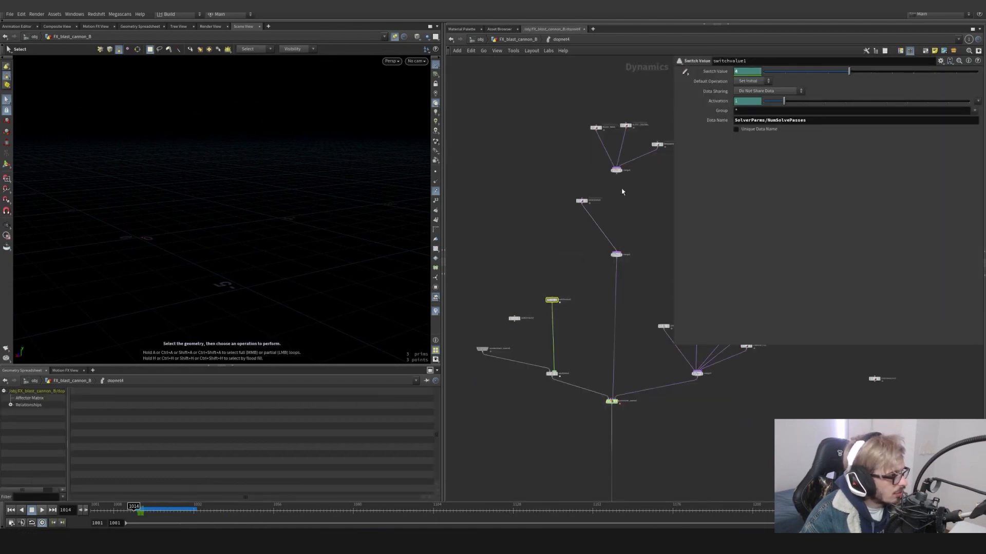
click(141, 514)
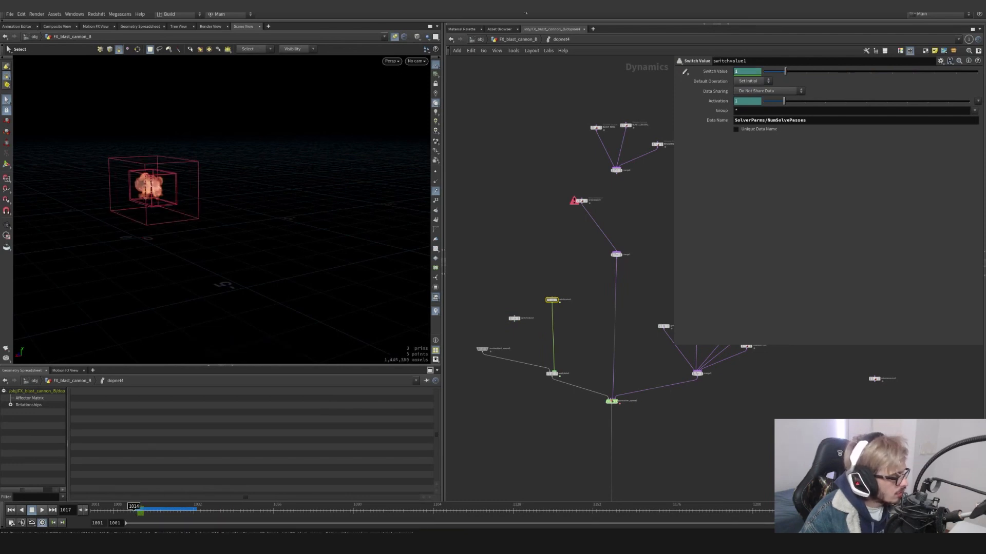
- Return to the FX_blast_cannon_B network and display dopimportfield5
click(518, 39)
click(518, 40)
click(510, 127)
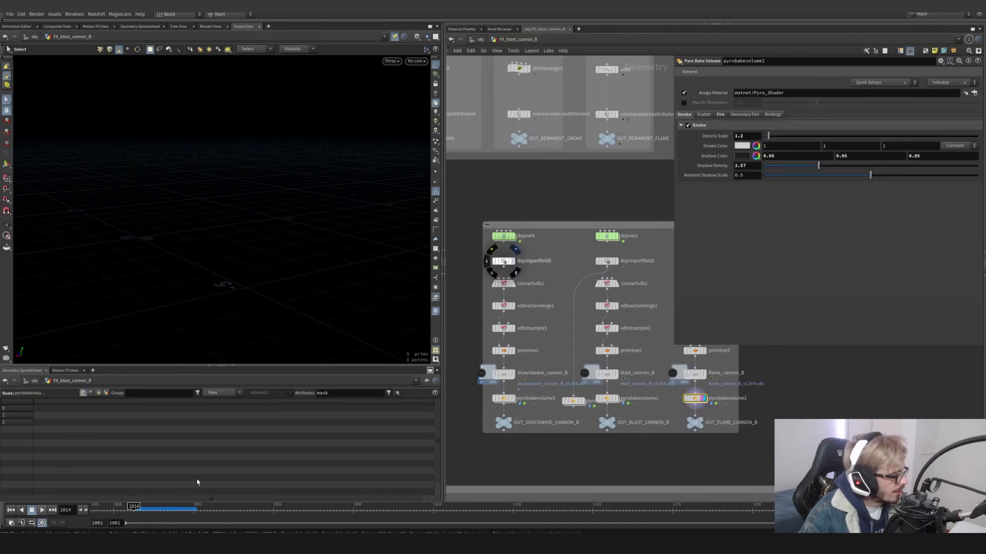
key(Escape)
- Inside dopnet4, multiply smokeobject_sparse1's voxel size expression by 4 for a coarser test, giving 0.025*1.5*4
click(505, 239)
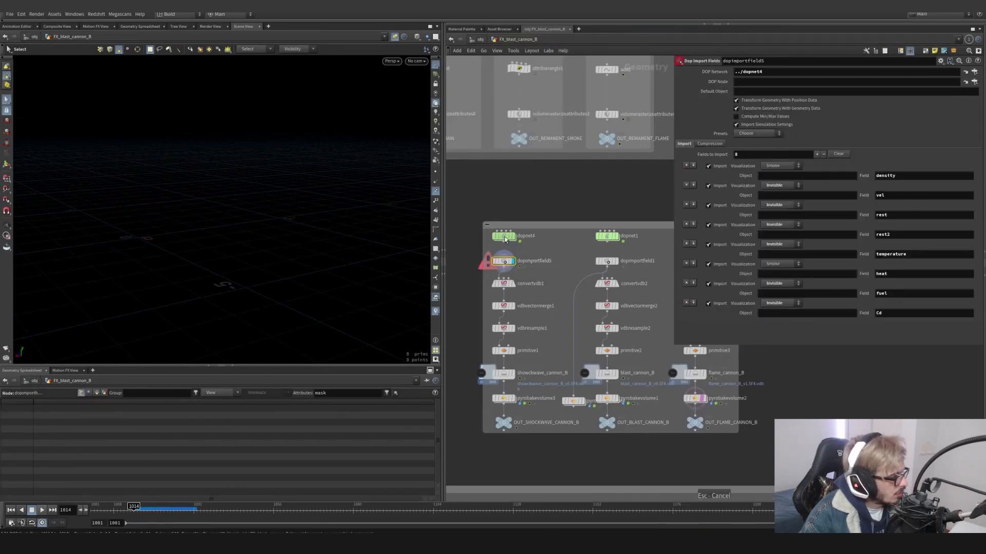
double_click(505, 239)
click(482, 349)
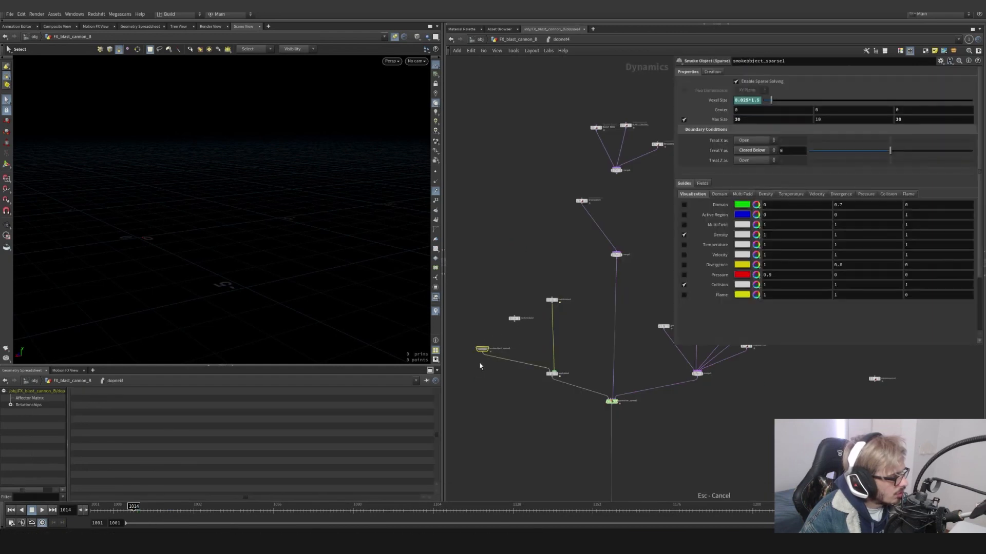
text(*)
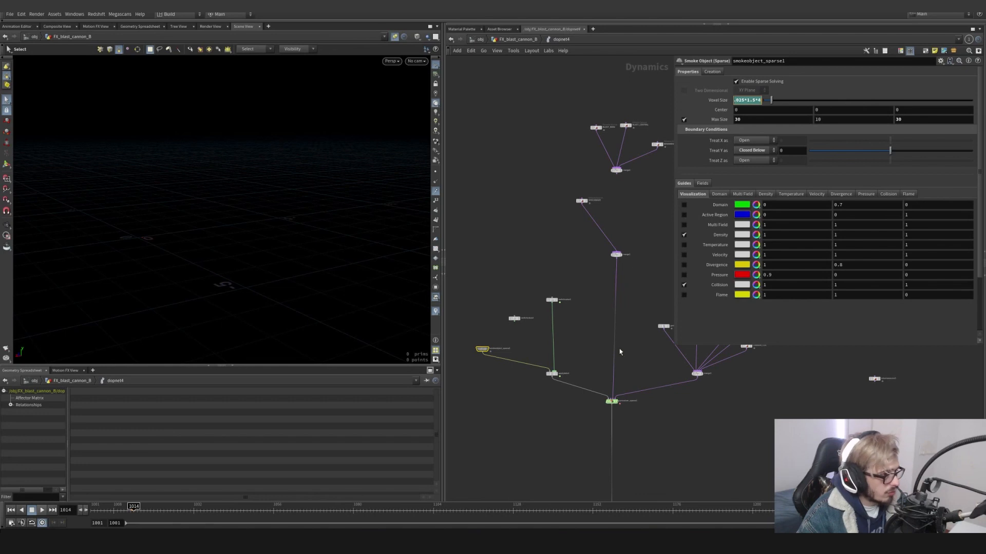
- Simulate the ground shockwave from frame 1012 to 1022, orbiting to view the whole smoke ring
click(128, 513)
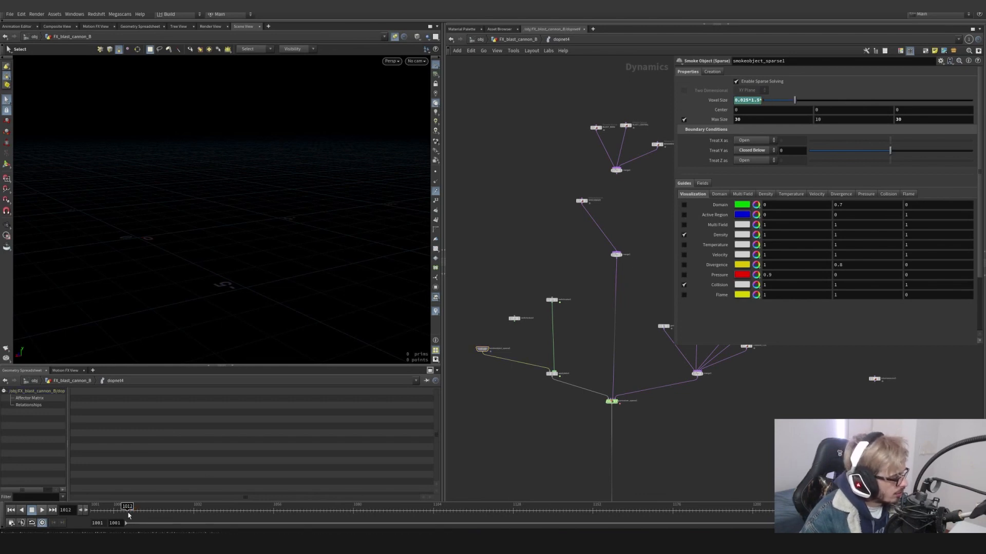
click(42, 510)
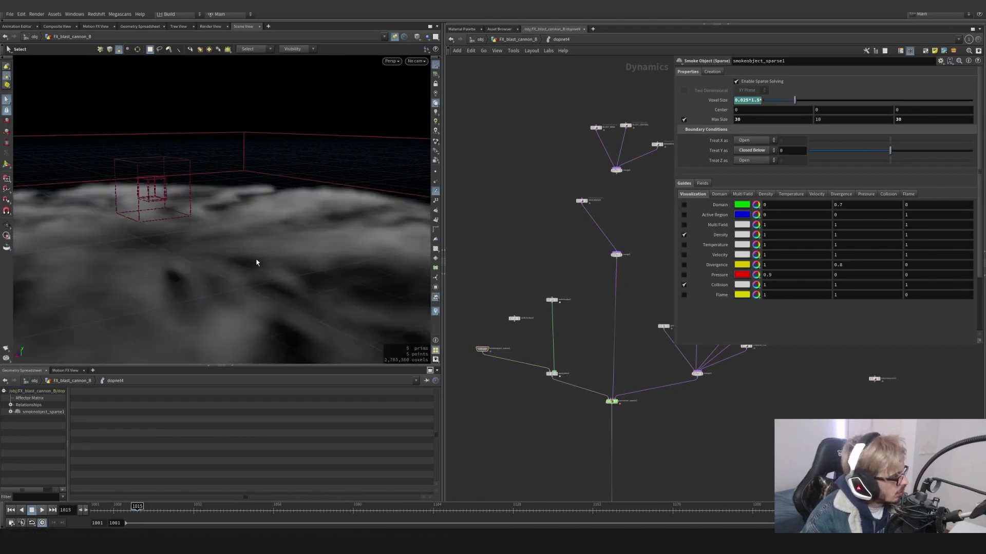
key(Escape)
drag(257, 262, 207, 208)
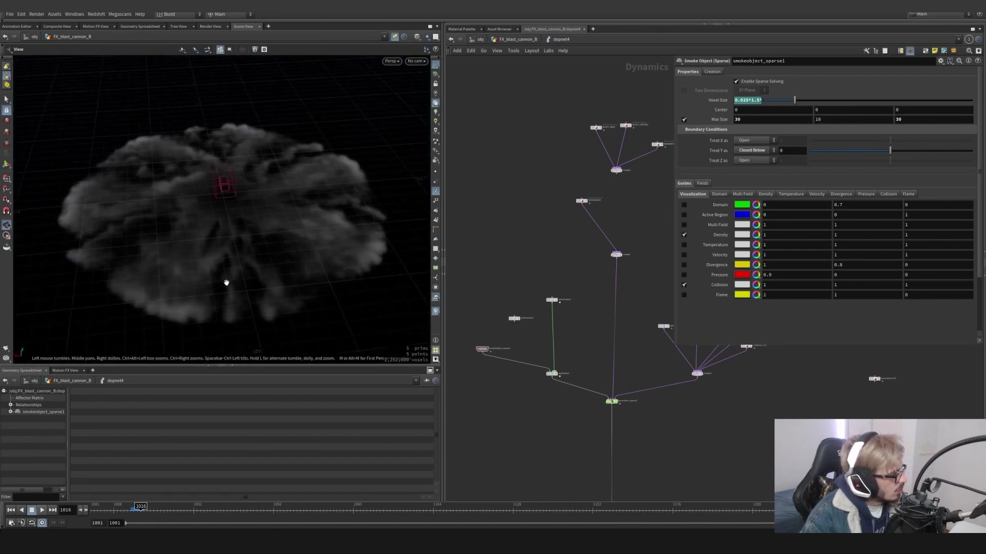
key(s)
click(42, 511)
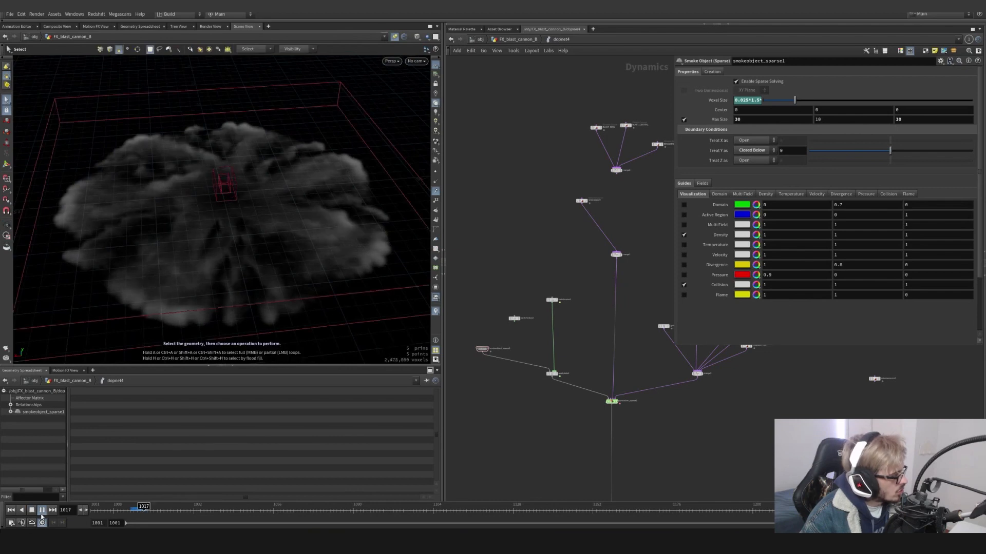
click(41, 515)
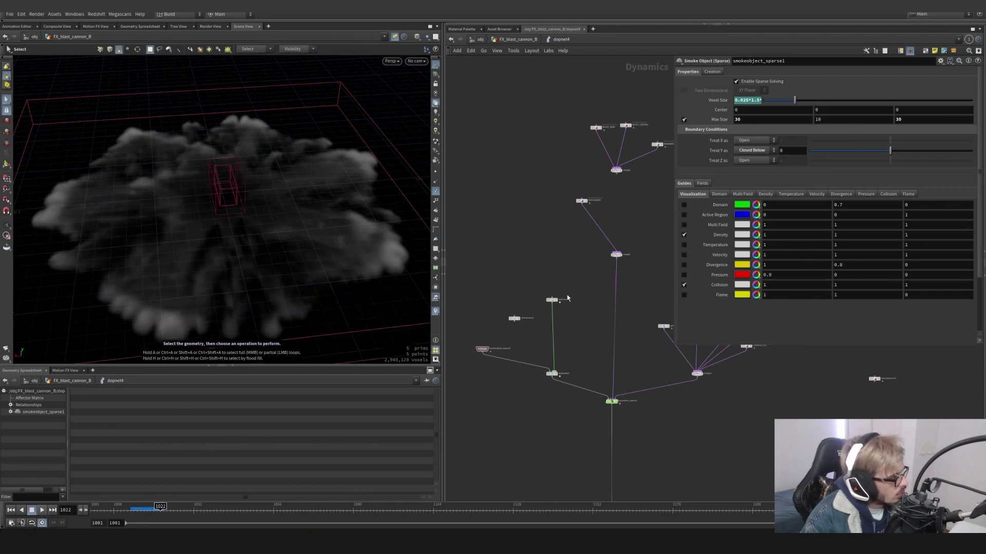
- Reopen dopnet4 and review the density and velocity operations of the SHOCKWAVE volume source
middle_drag(617, 311, 584, 319)
click(518, 39)
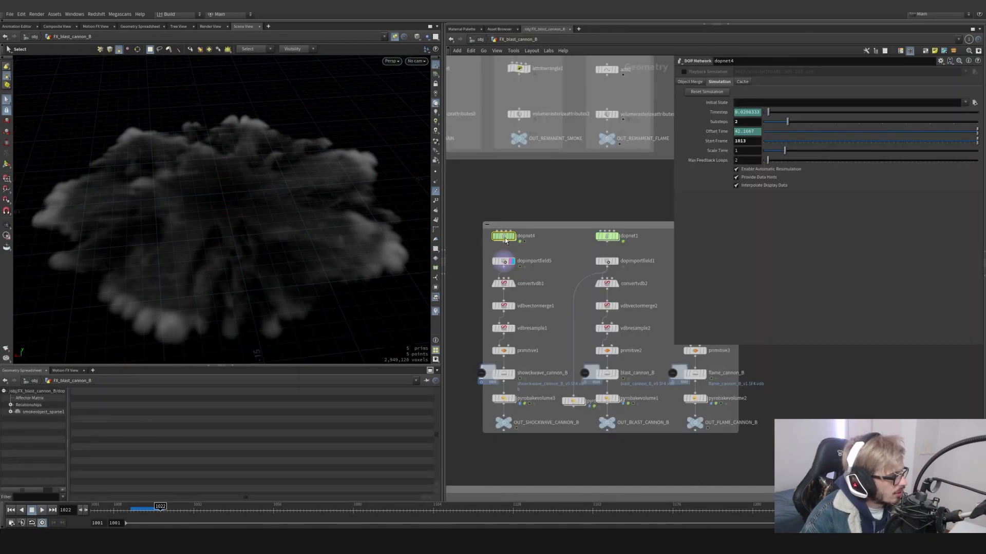
double_click(504, 239)
middle_drag(610, 295, 568, 309)
middle_drag(563, 257, 561, 253)
click(504, 221)
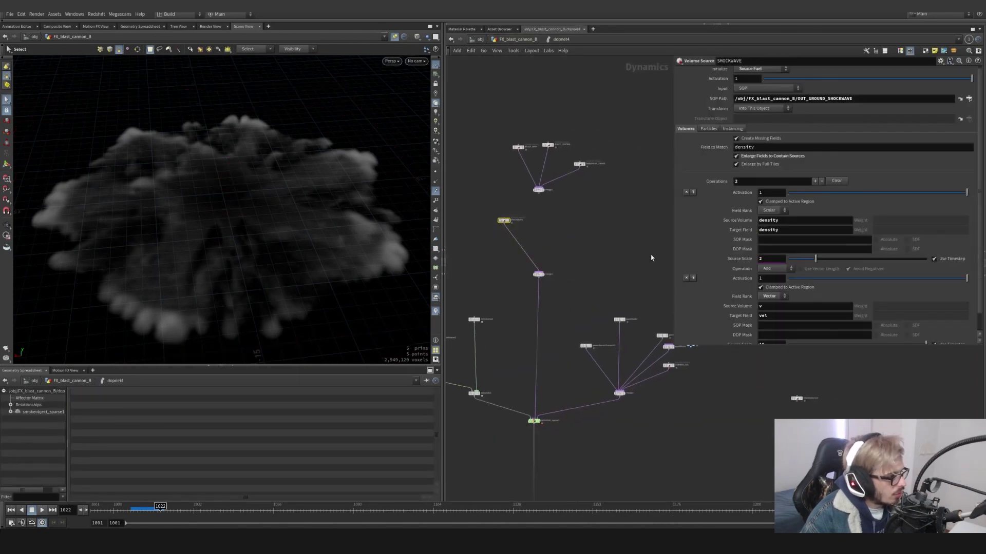
scroll(780, 273, down, 2)
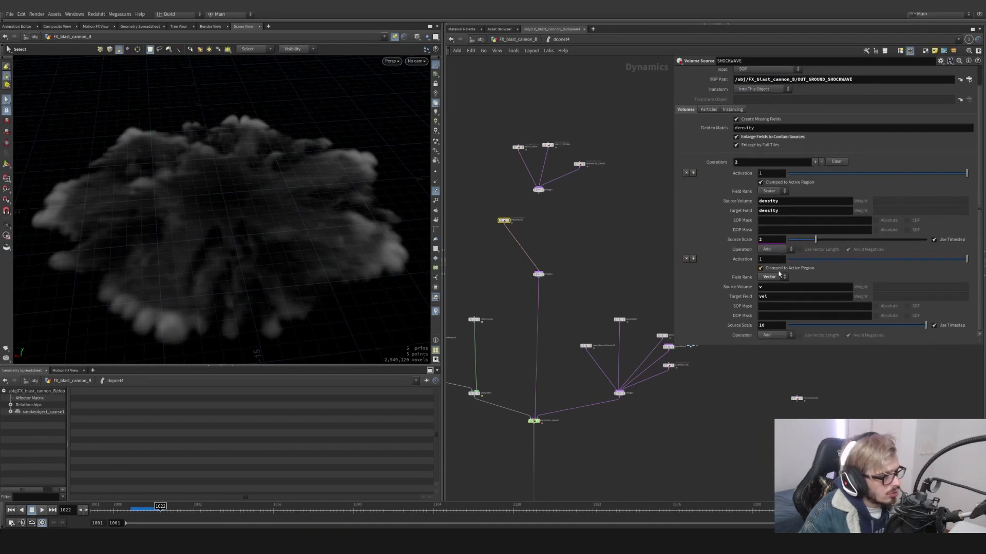
- Review the control settings of gasvortexconfinement1 and the control and strength settings of gasdisturb1
middle_drag(542, 357, 533, 252)
scroll(560, 269, up, 3)
click(557, 288)
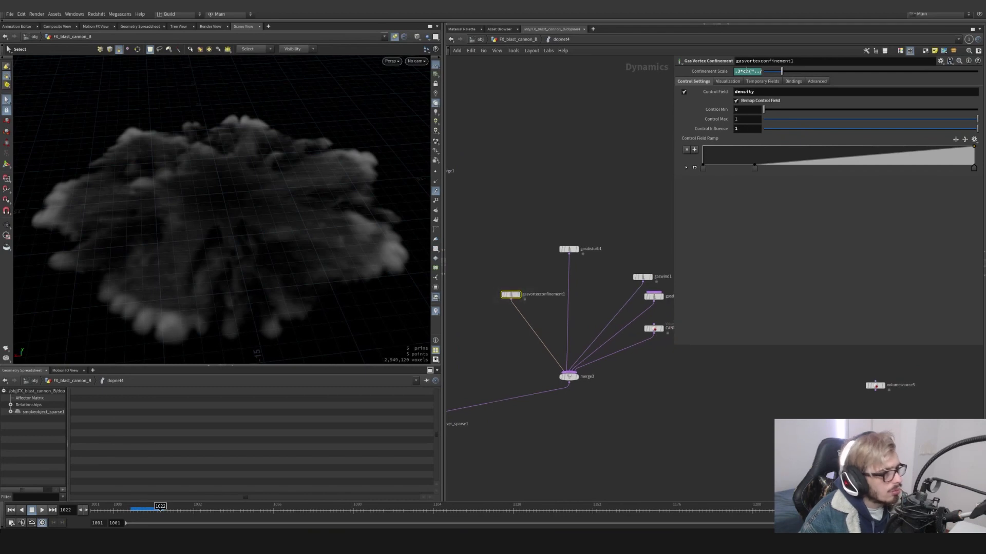
click(569, 249)
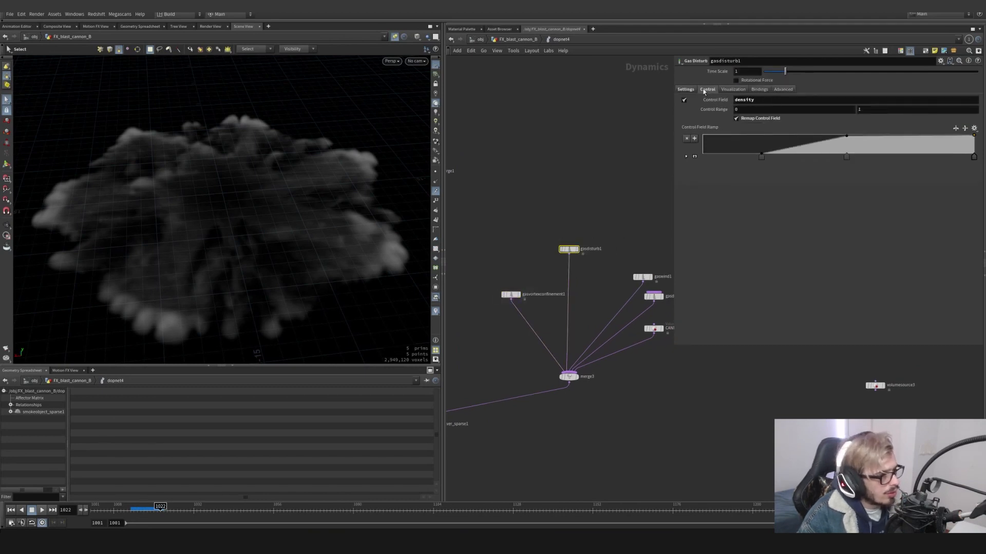
click(685, 89)
- Review the gaswind1 wind settings and the CANNON_COL collision source operations
middle_drag(662, 224, 606, 209)
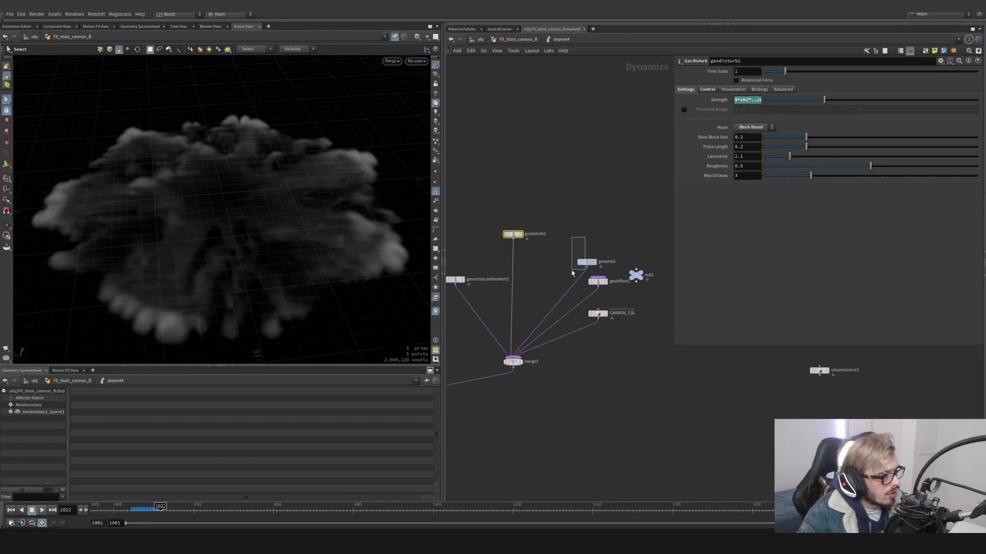
drag(571, 270, 573, 272)
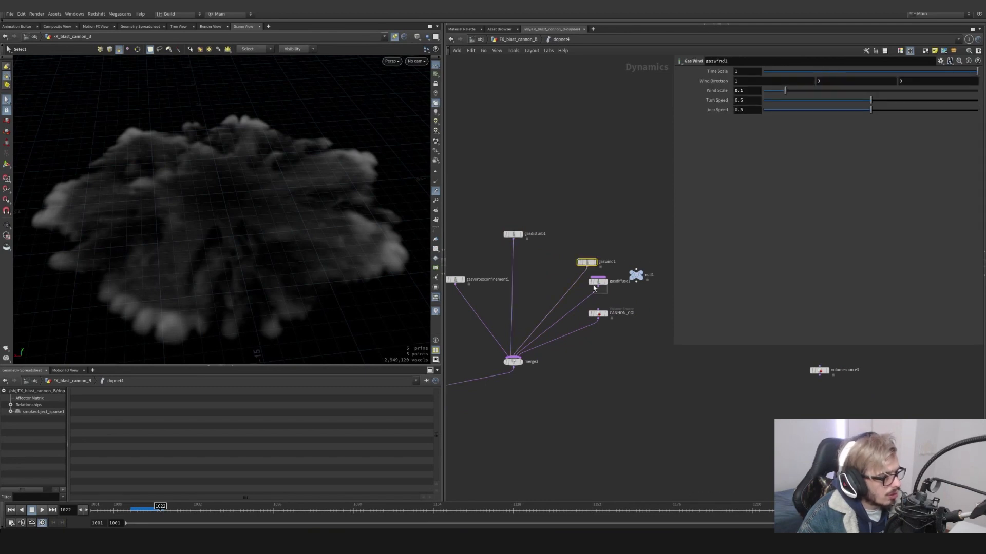
click(596, 315)
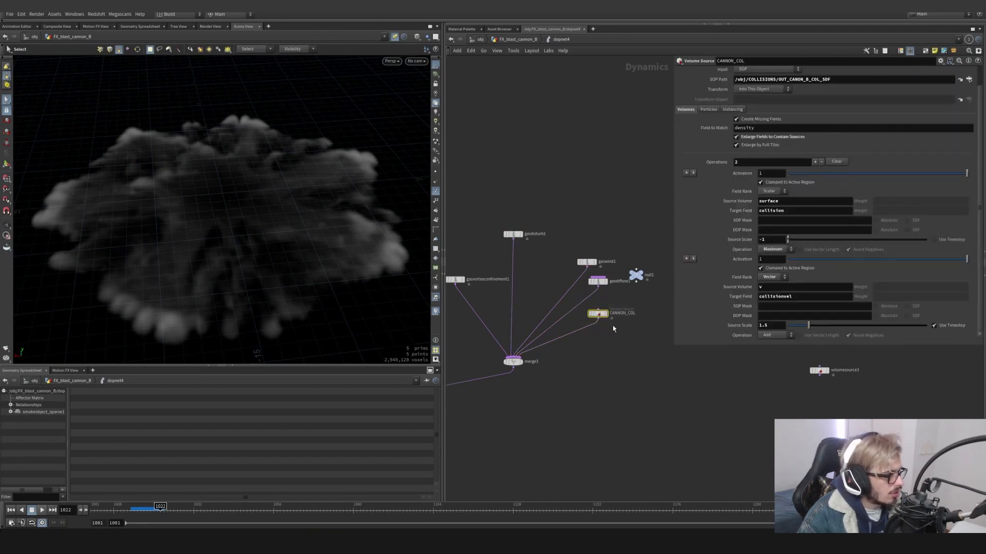
- Review pyrosolver_sparse1's shape, advection, resizing and temperature settings in dopnet4
scroll(613, 328, down, 3)
middle_drag(613, 328, 696, 293)
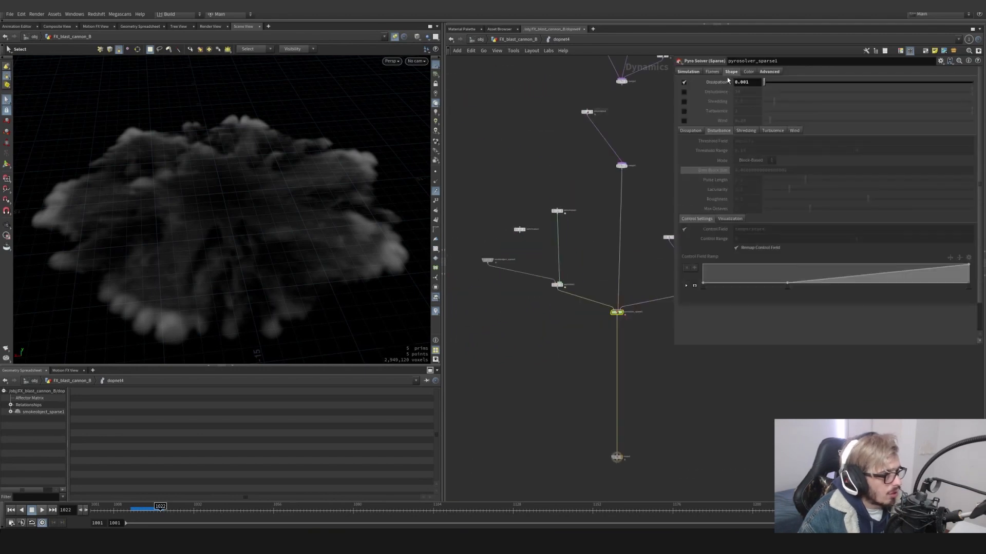
click(767, 73)
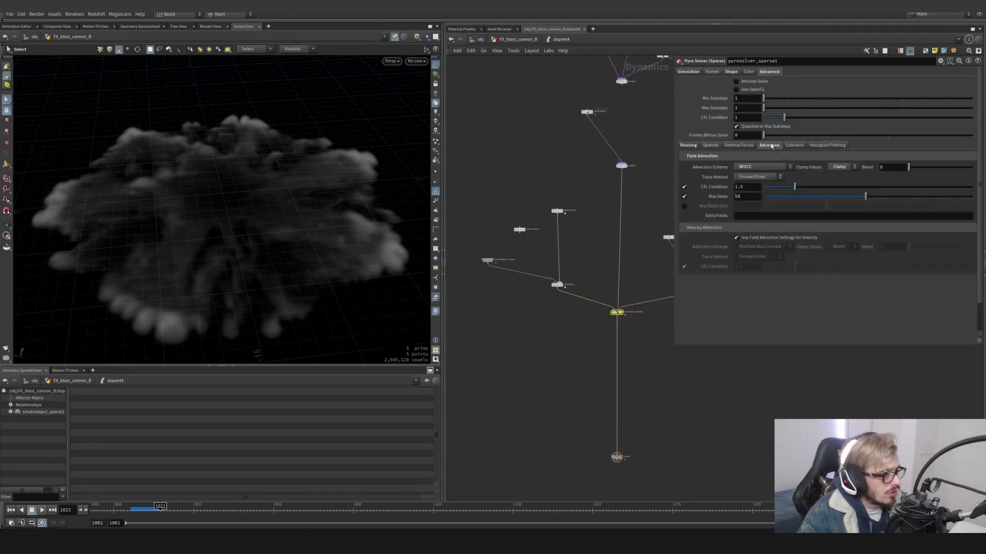
click(688, 145)
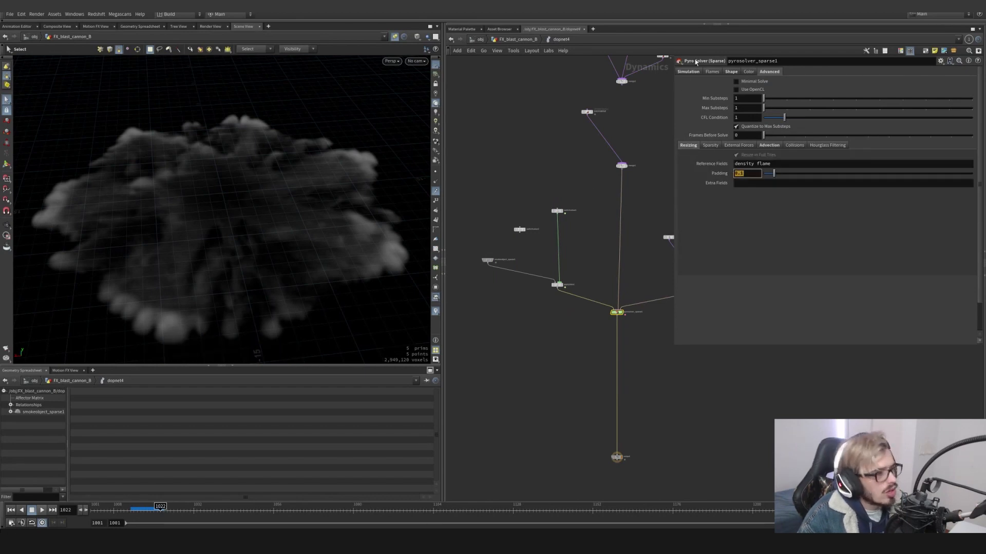
click(693, 72)
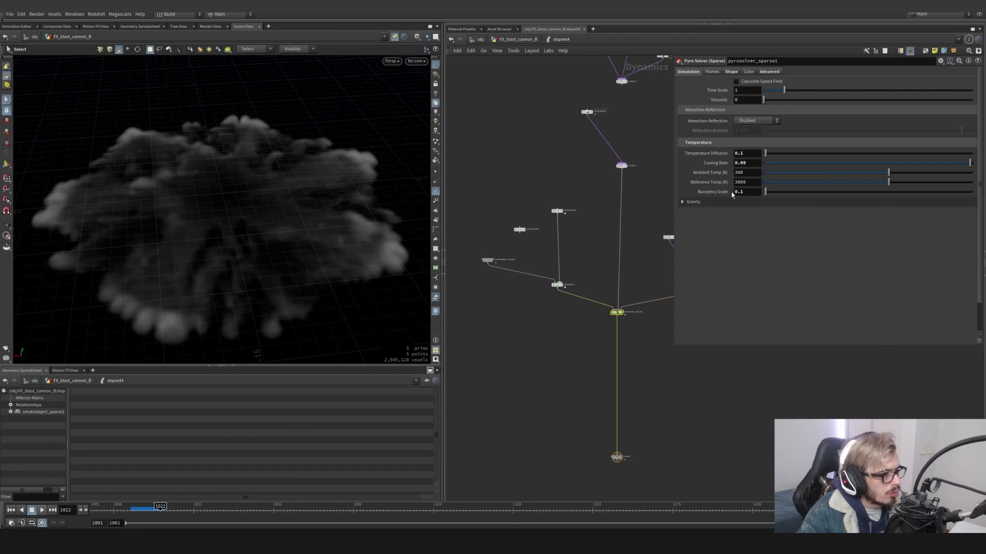
- Display the showckwave_cannon_B file cache in FX_blast_cannon_B, scrub to frame 1020 and inspect the shockwave from another angle
middle_drag(613, 275, 578, 246)
key(u)
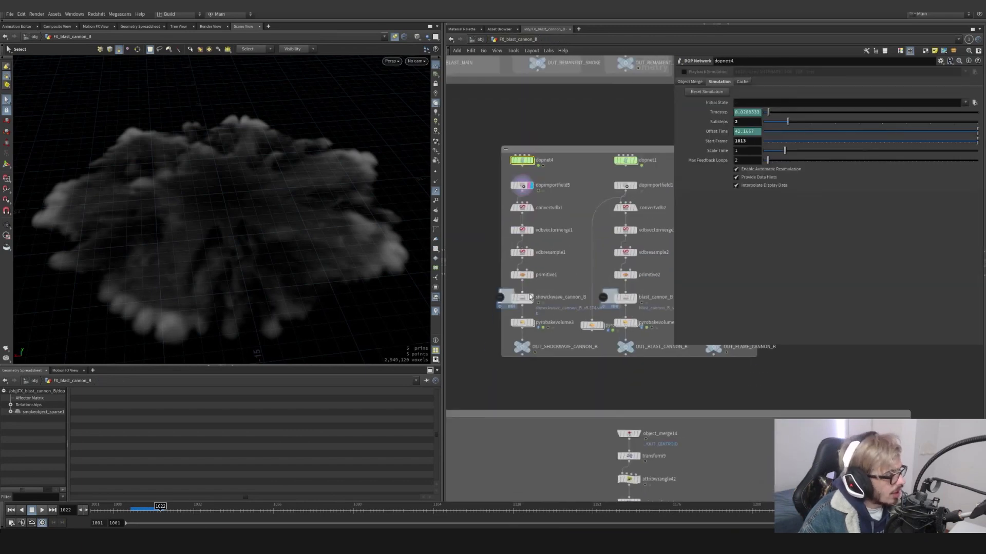
click(525, 299)
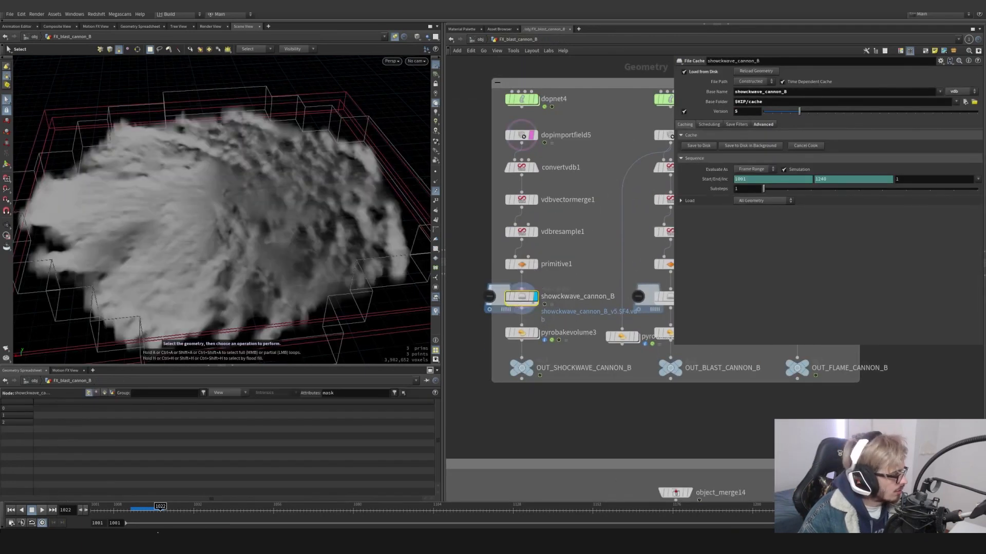
drag(136, 512, 154, 513)
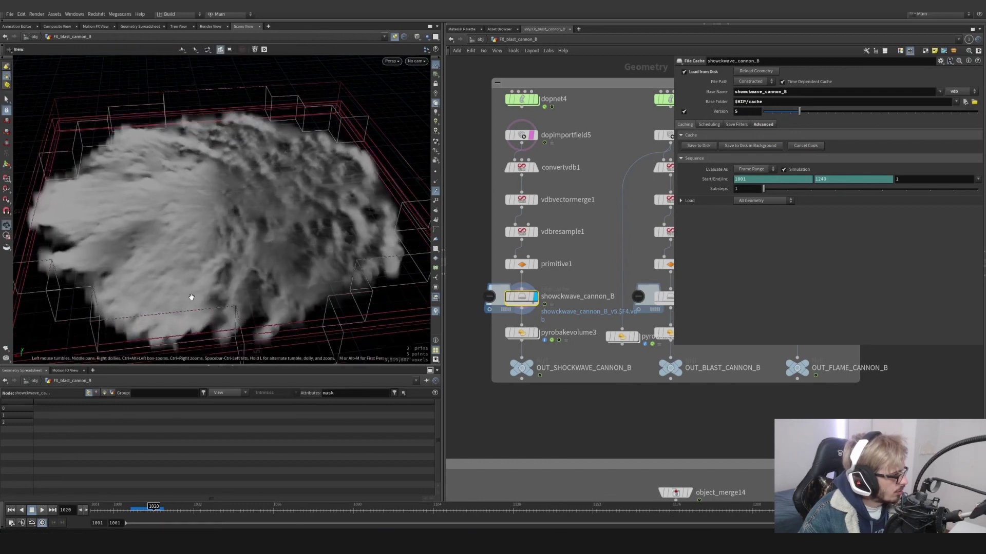
alt+drag(192, 297, 184, 323)
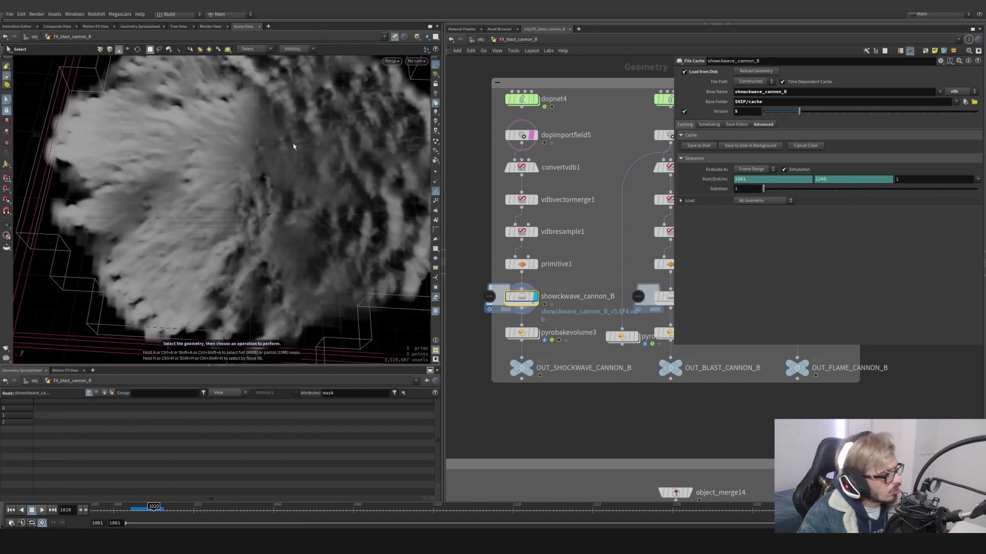
- Display pyrobakevolume3 and review the shockwave's baked smoke look at frame 1020
click(536, 333)
click(513, 331)
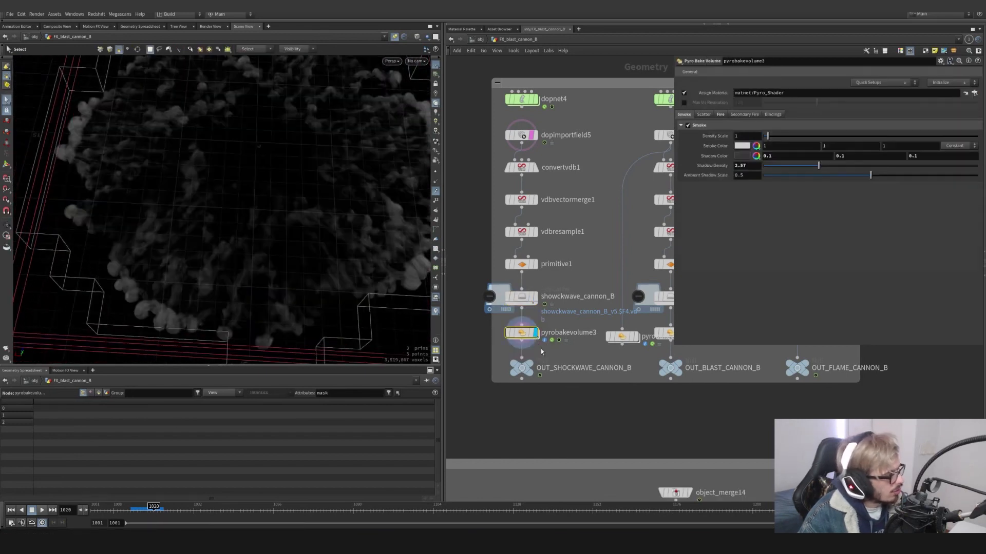
mouse_move(154, 512)
mouse_down()
mouse_move(142, 515)
mouse_move(154, 512)
mouse_up()
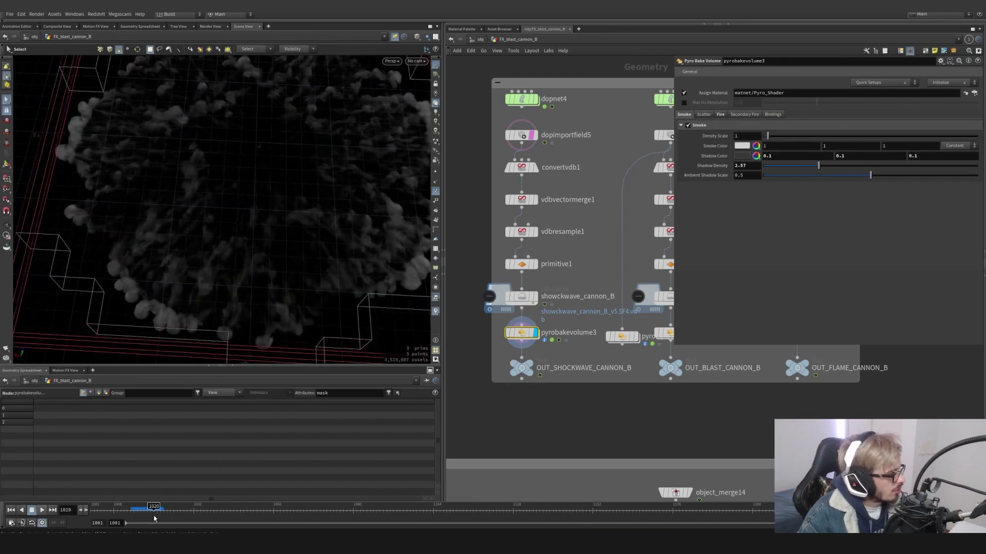
- Display convertvdb1 in the shockwave chain and bring up its conversion settings
scroll(503, 363, down, 5)
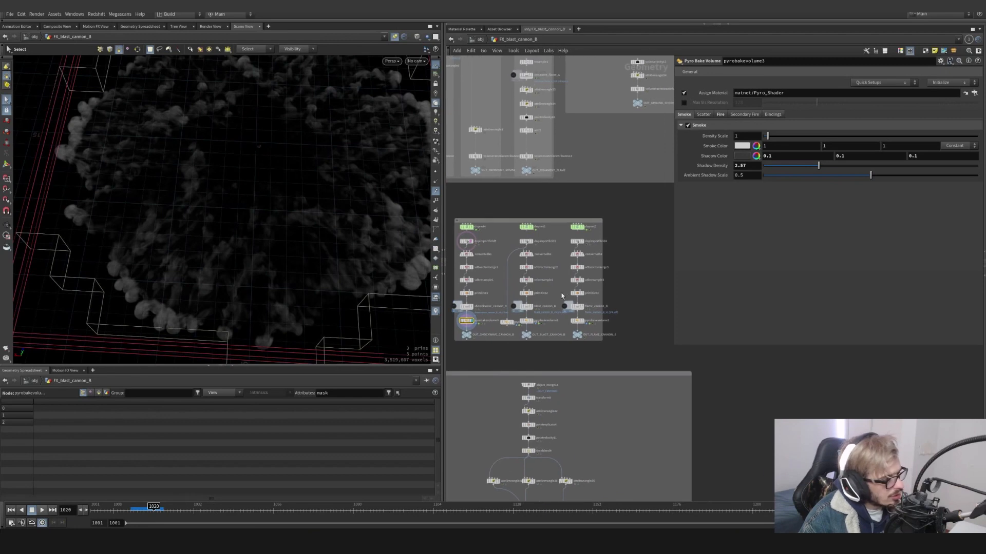
scroll(585, 303, up, 4)
middle_drag(622, 321, 645, 326)
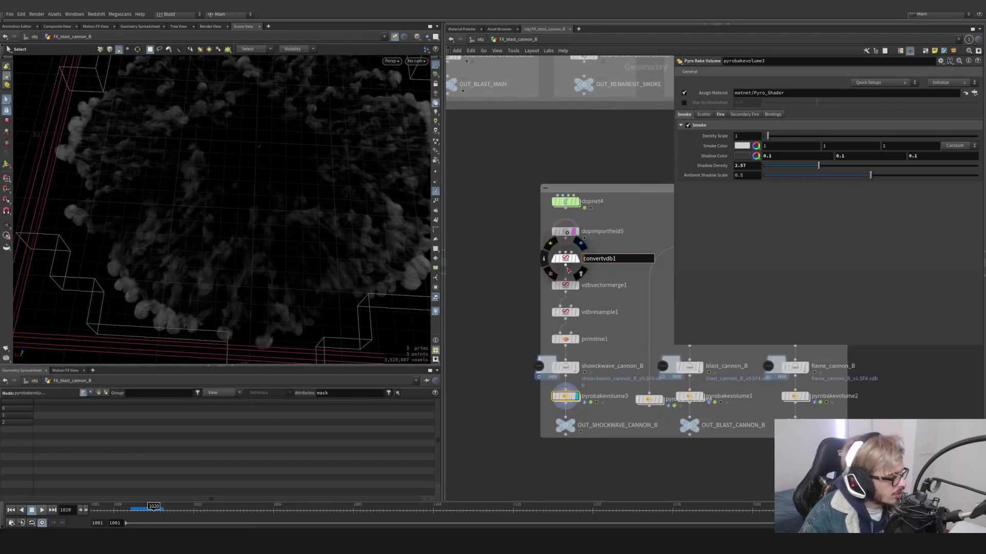
click(577, 264)
click(574, 260)
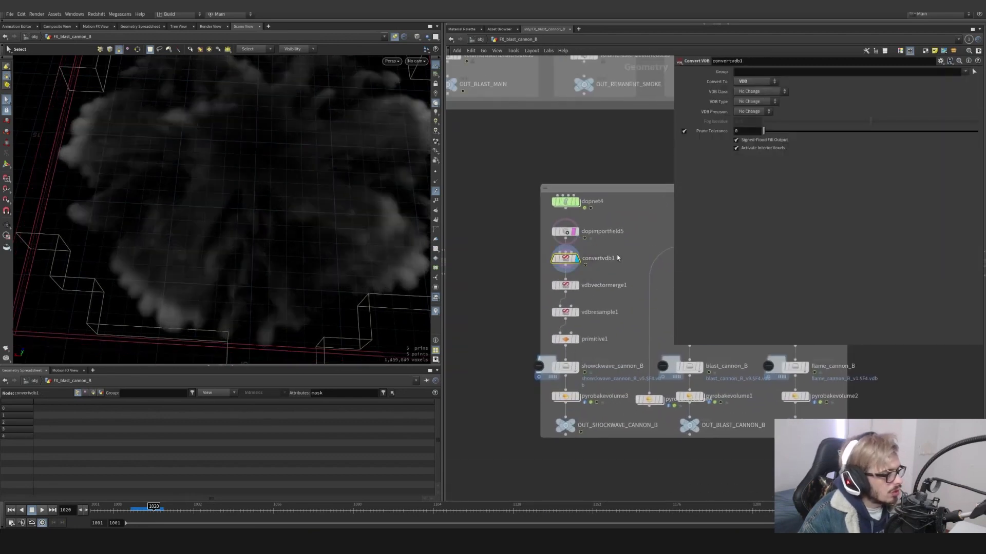
- Display vdbvectormerge1 and compare its volume fields with those of convertvdb1
click(577, 286)
click(576, 287)
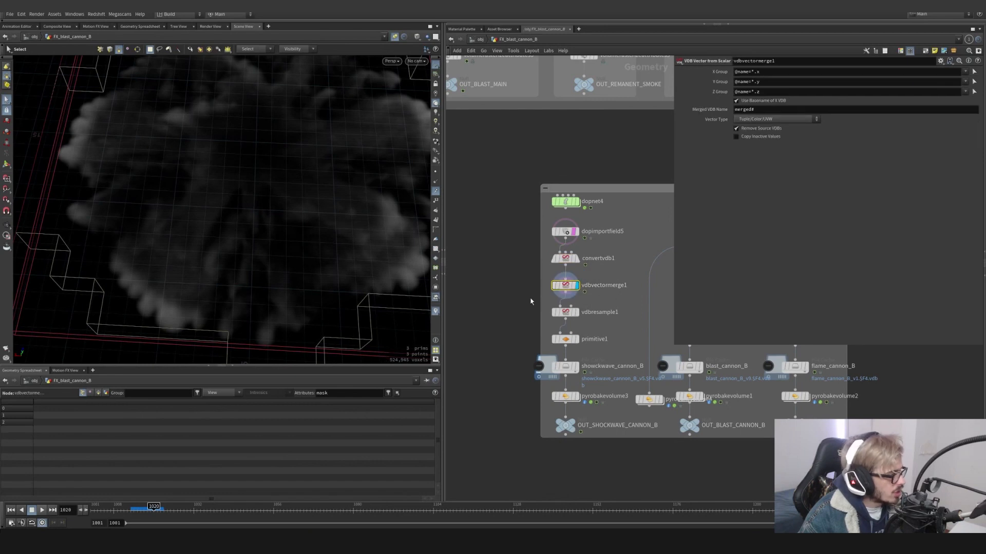
middle_click(564, 289)
middle_click(565, 259)
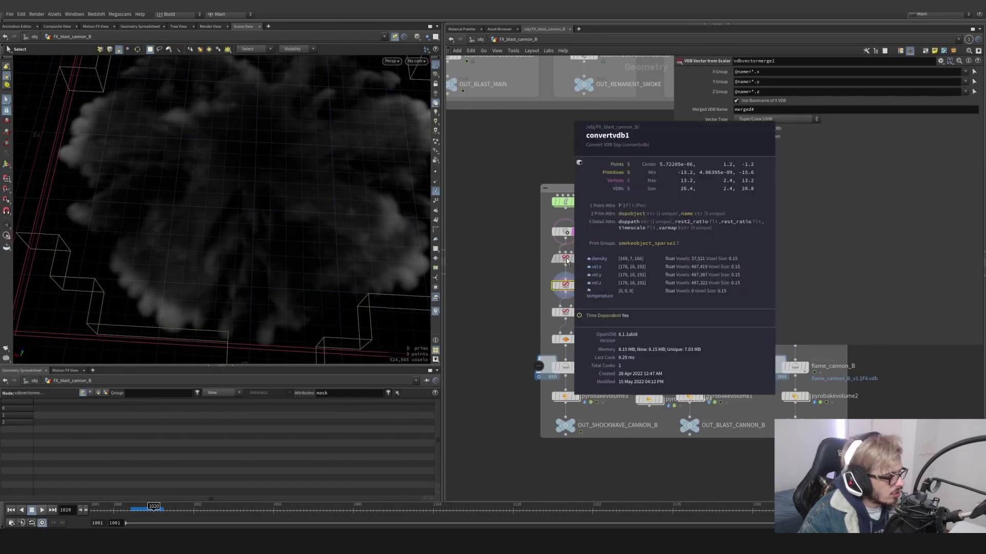
middle_click(564, 286)
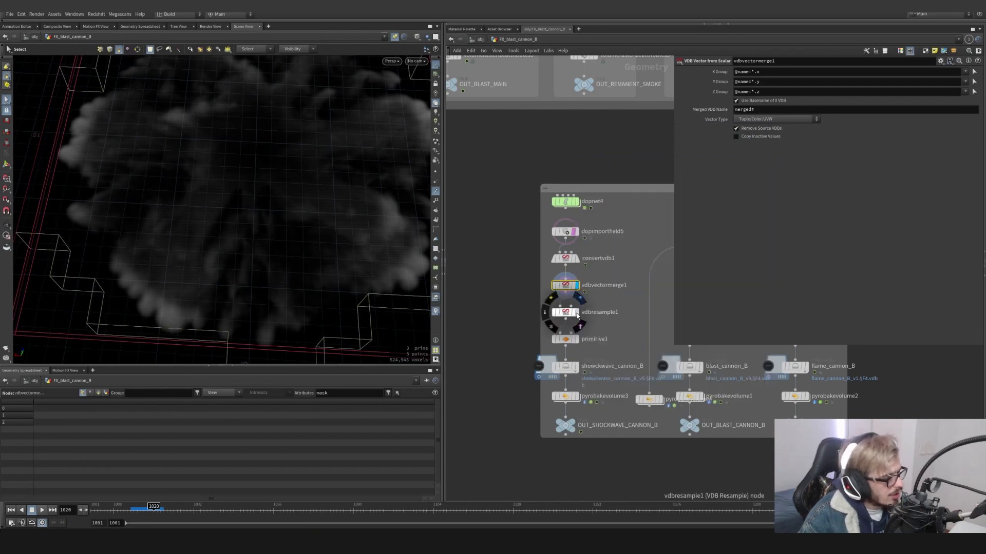
- Display vdbresample1, resample the vel field using voxel scale only with a scale of 2, and check its node info
click(577, 315)
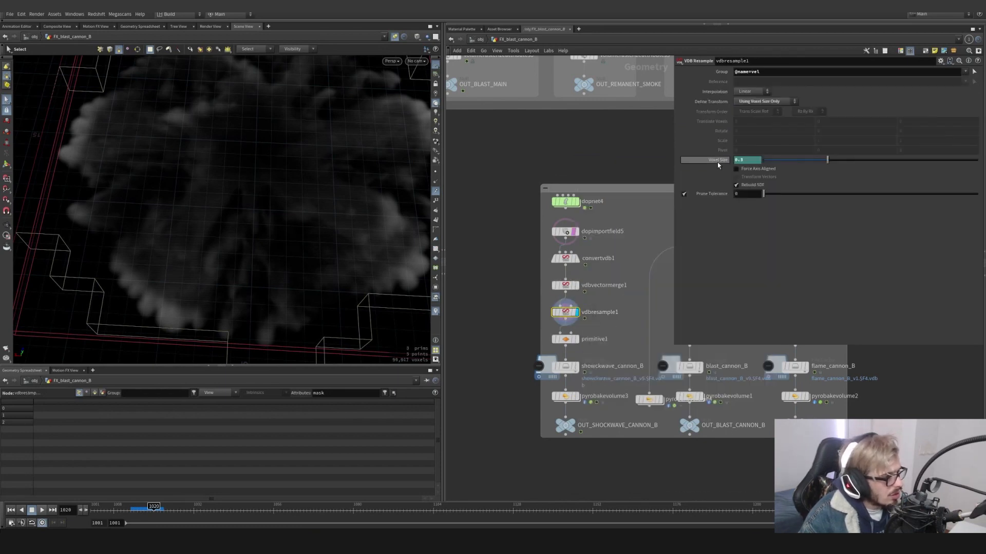
click(718, 161)
click(718, 160)
click(753, 102)
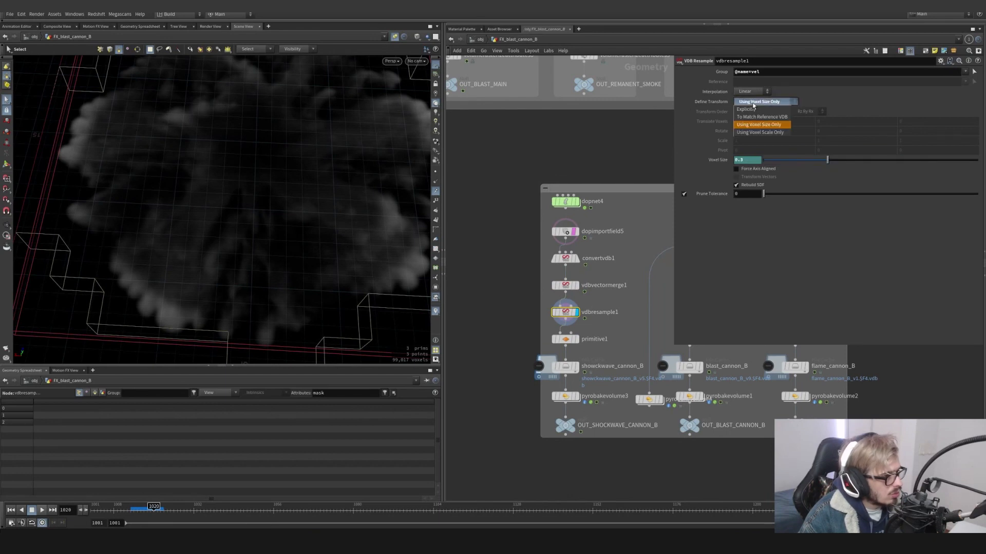
click(754, 132)
text(2)
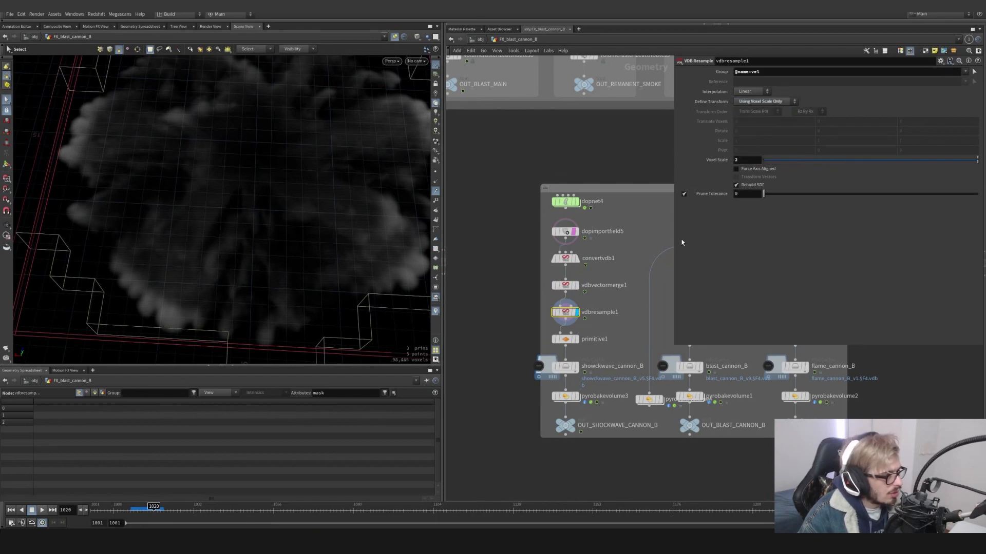
middle_click(565, 315)
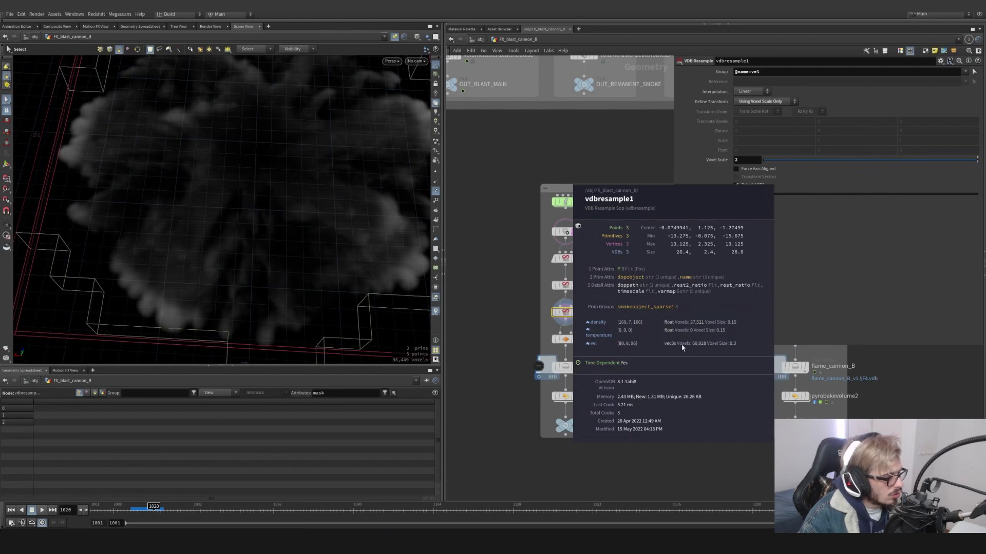
middle_click(565, 285)
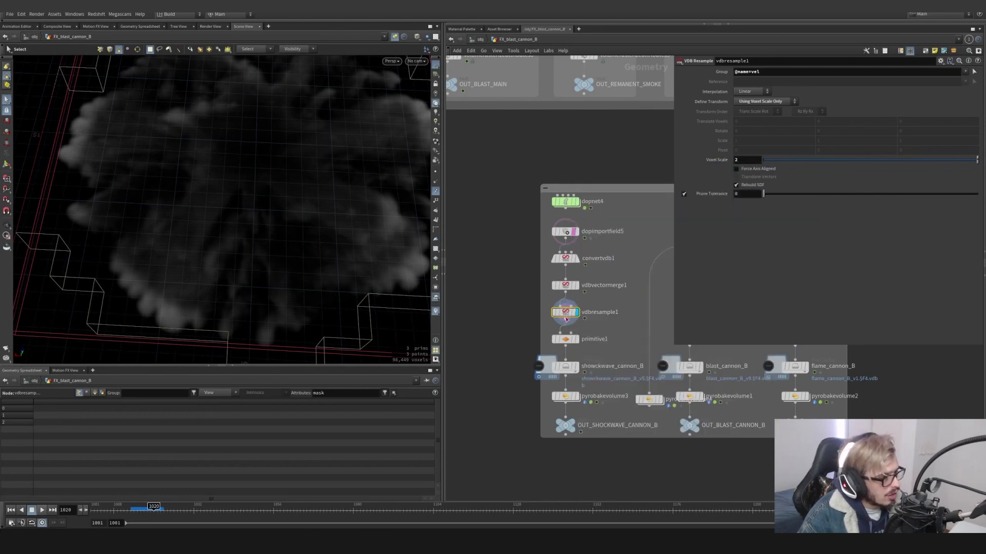
double_click(743, 160)
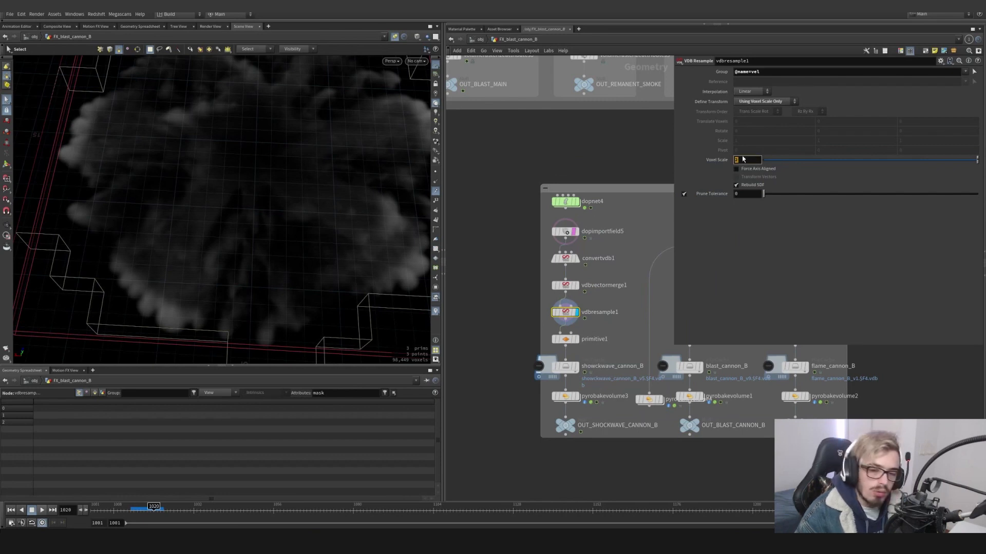
- Display primitive1 and review its VDB properties for writing 16-bit floats
click(565, 340)
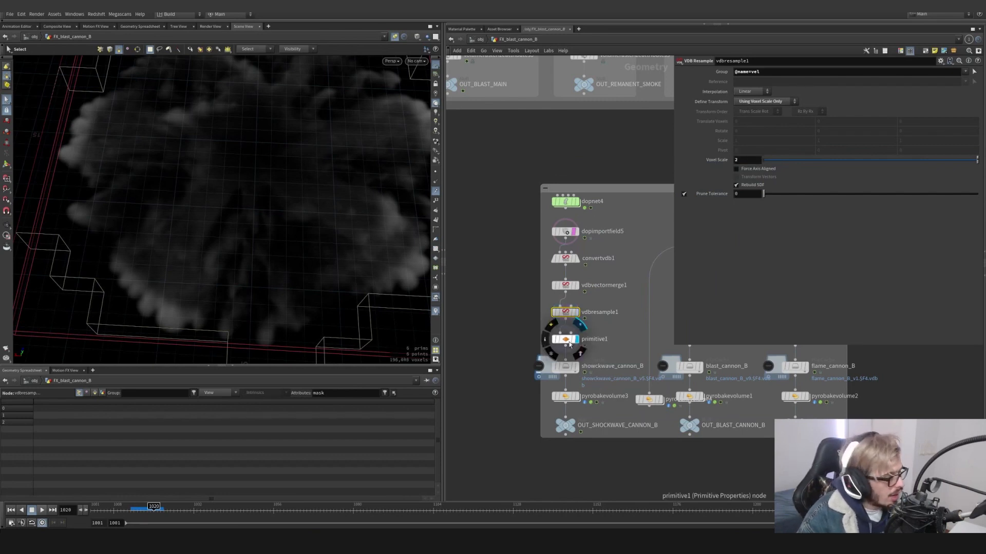
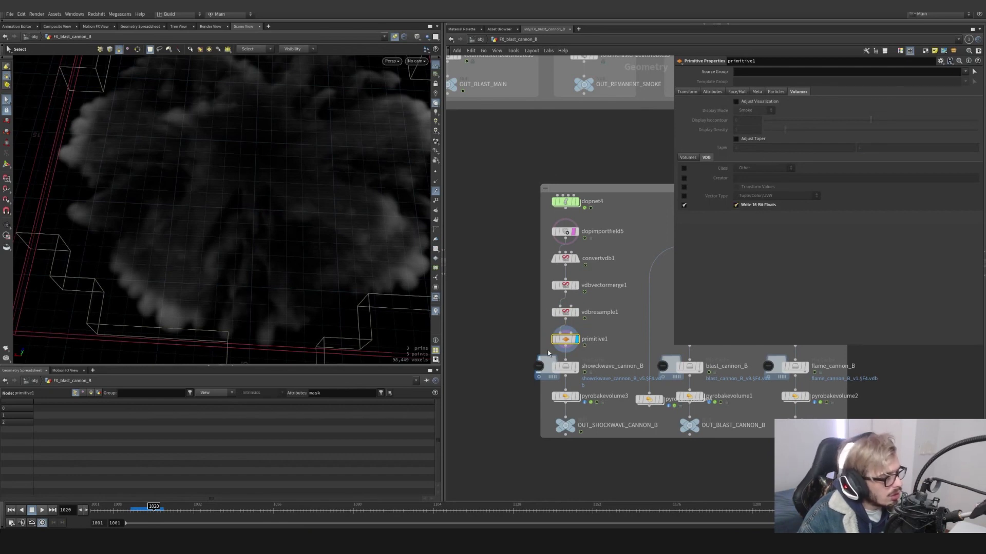
mouse_move(564, 366)
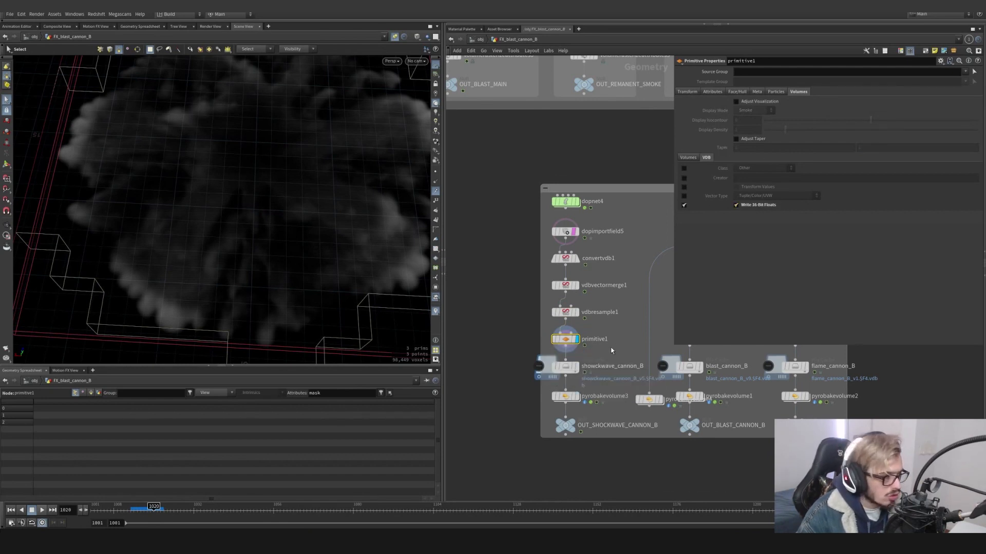
middle_drag(610, 343, 593, 306)
- Go to the source trails network below the cannon outputs and display object_merge14, which brings in OUT_CENTROID
scroll(591, 306, down, 5)
middle_drag(648, 408, 564, 262)
scroll(564, 263, up, 3)
scroll(572, 220, up, 3)
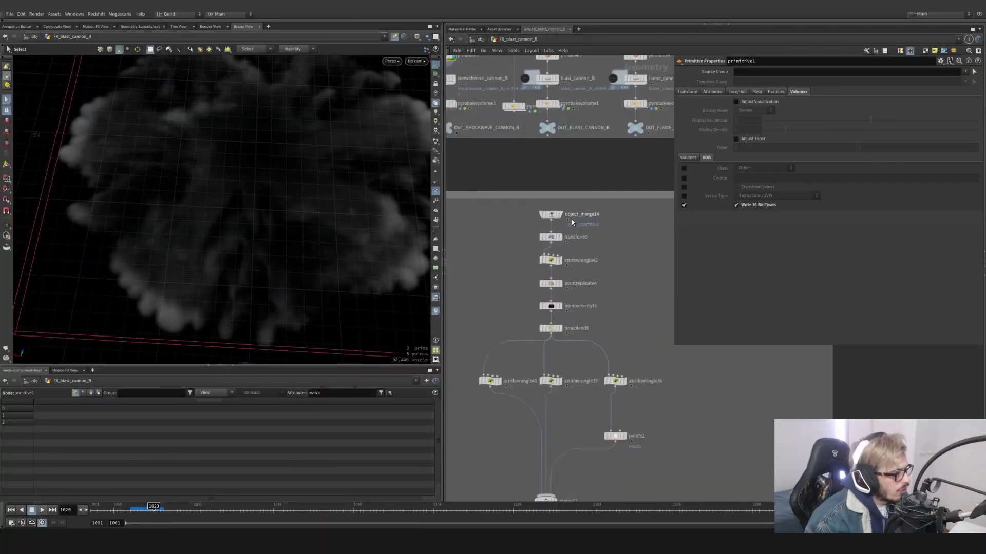
click(556, 212)
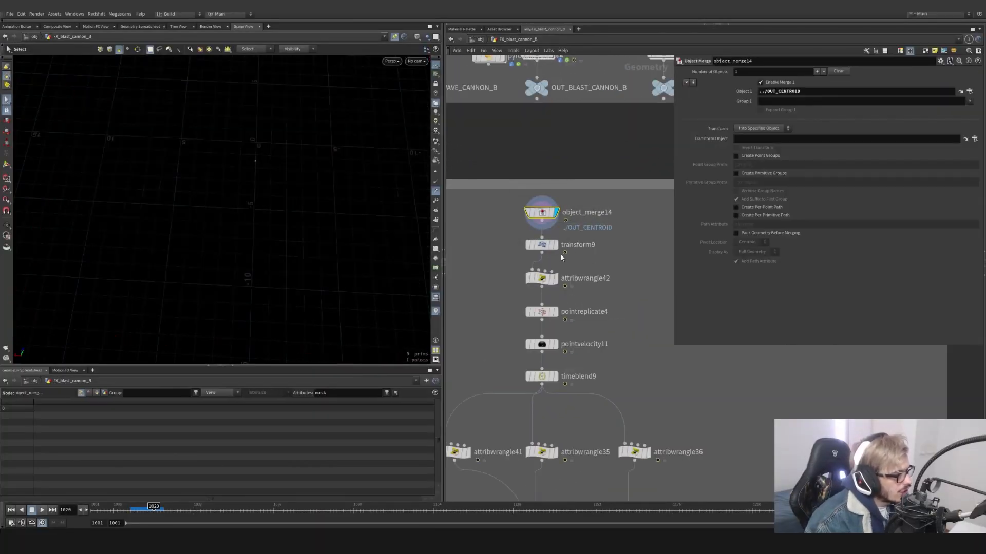
- Display transform9 and review the centroid expressions driving its pivot translate on all three axes
click(553, 245)
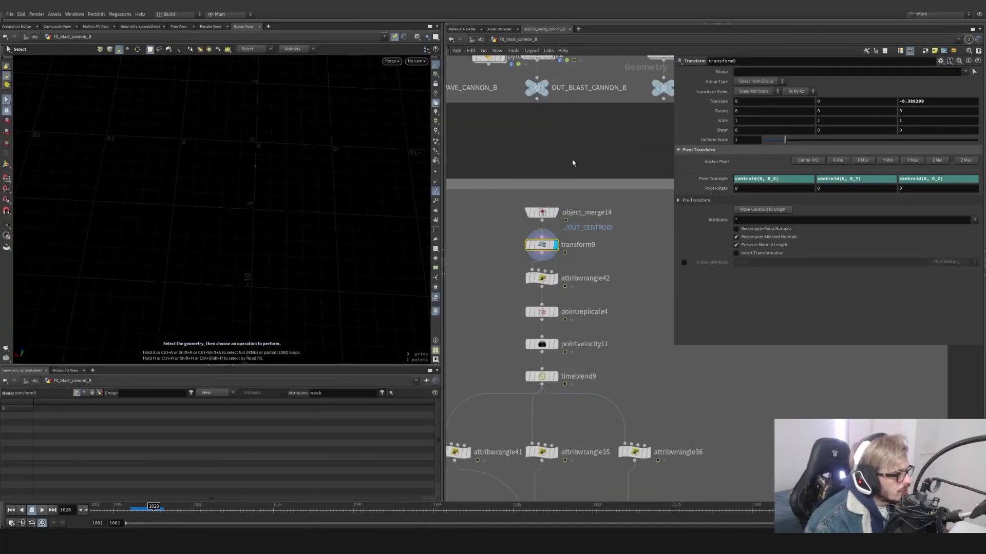
click(778, 180)
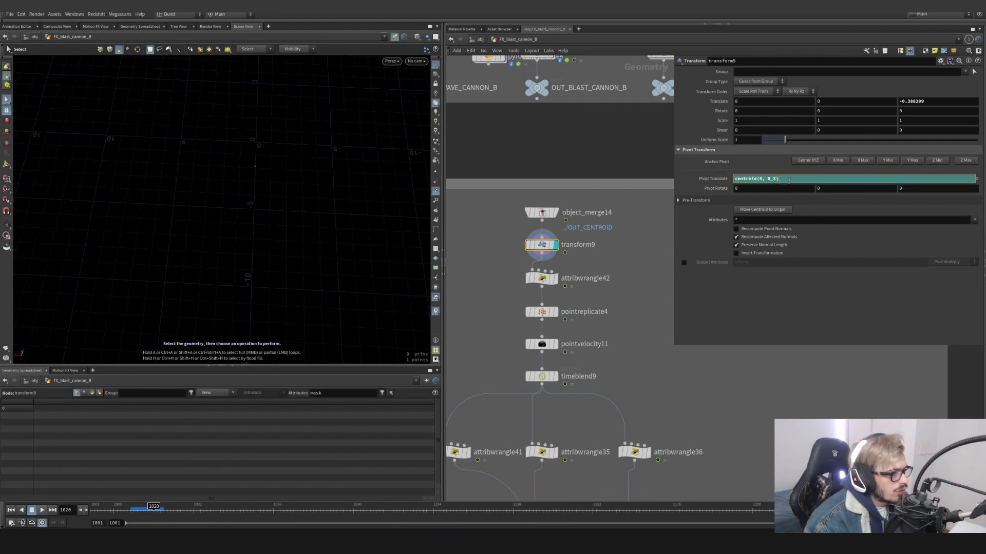
click(792, 188)
drag(871, 179, 817, 179)
click(862, 189)
drag(946, 181, 939, 180)
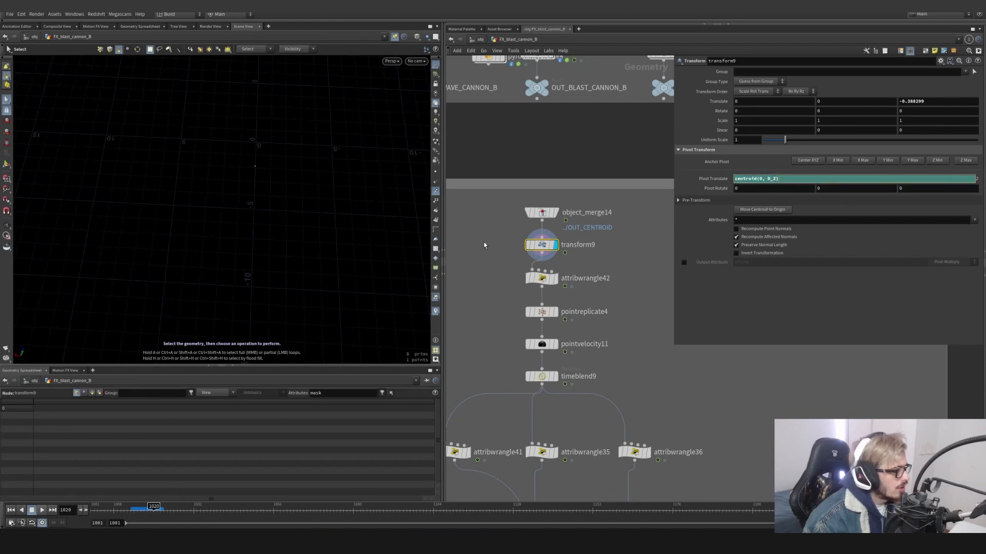
- Frame transform9's point with its transform handle in the viewport and review the Z translate offset
click(6, 164)
alt+drag(108, 178, 276, 206)
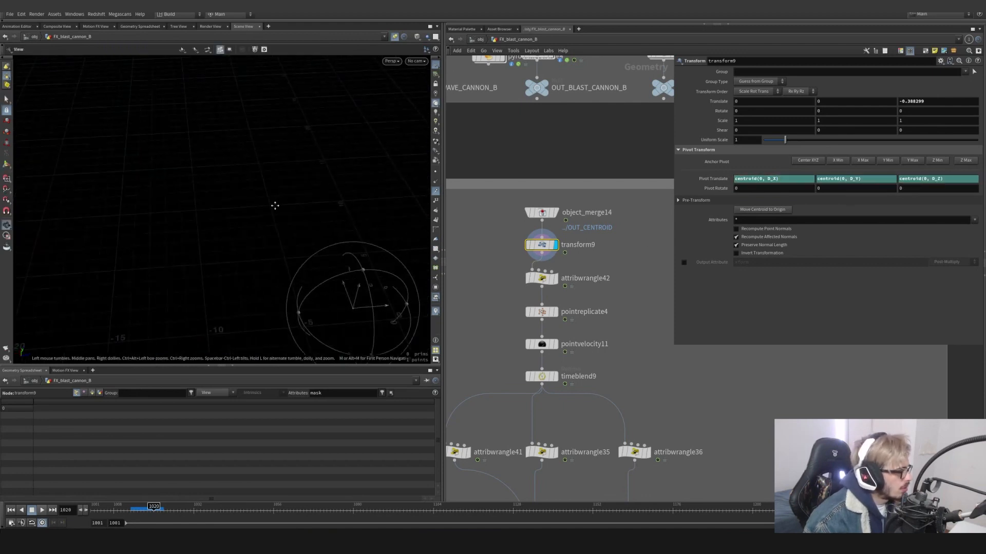
key(space+g)
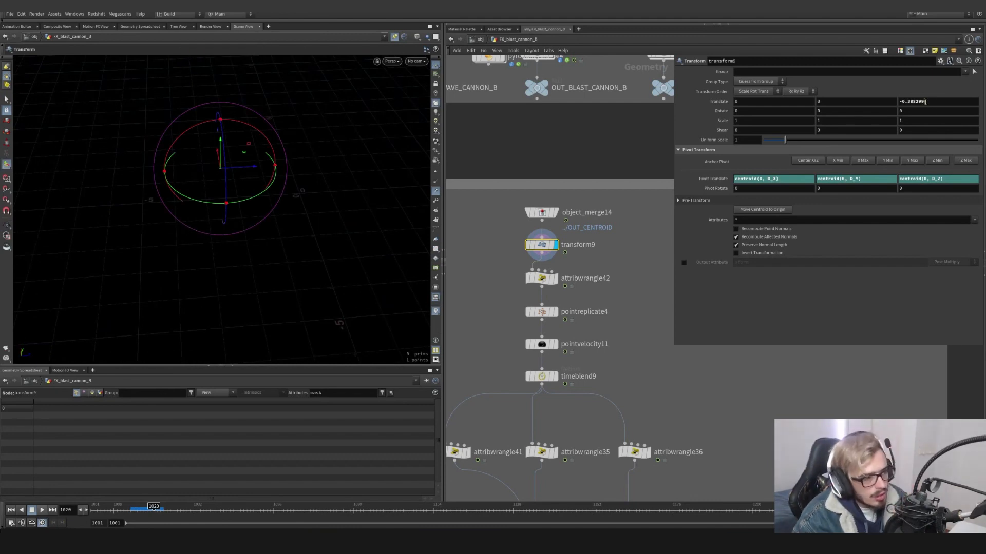
click(898, 102)
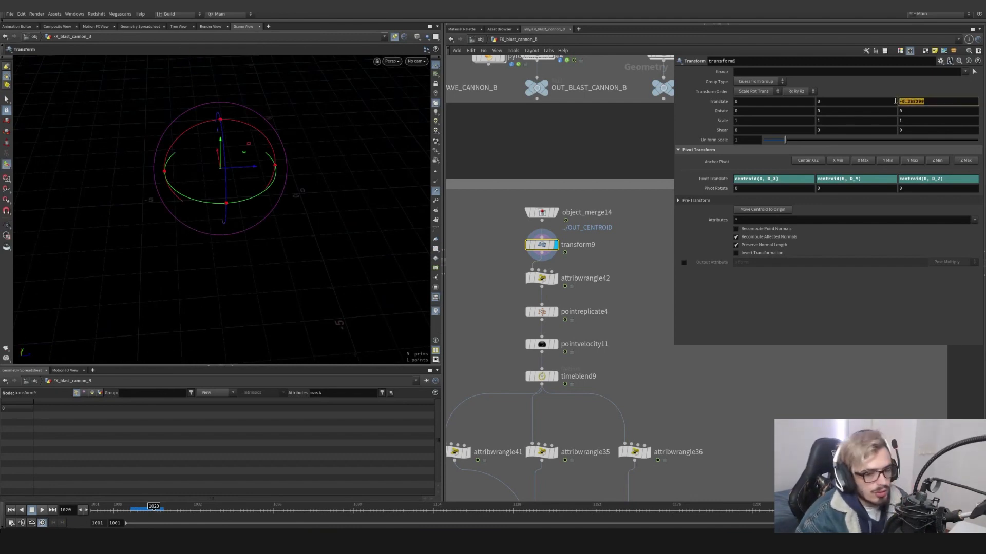
- Display attribwrangle42 and review the velocity expression it assigns to the point
middle_drag(610, 291, 613, 259)
click(557, 246)
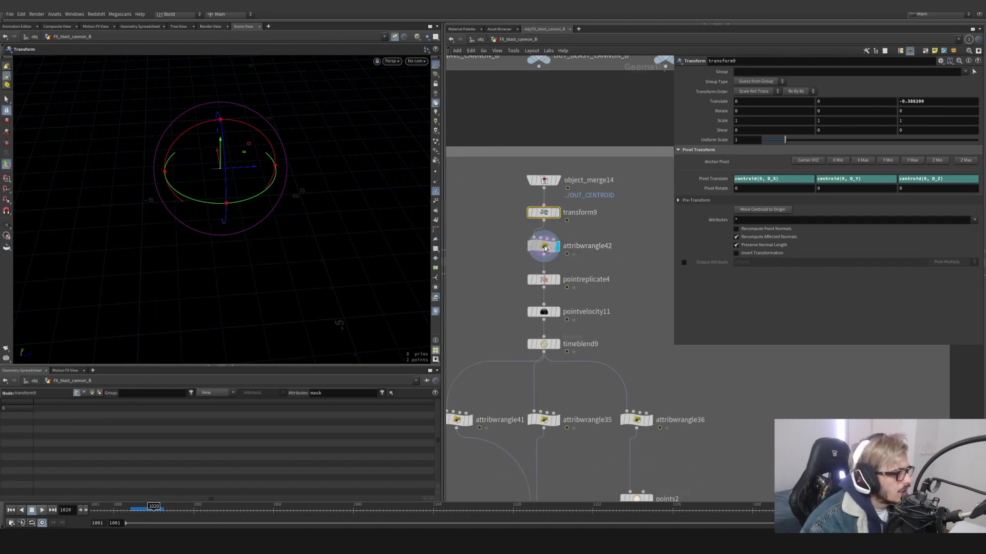
click(542, 247)
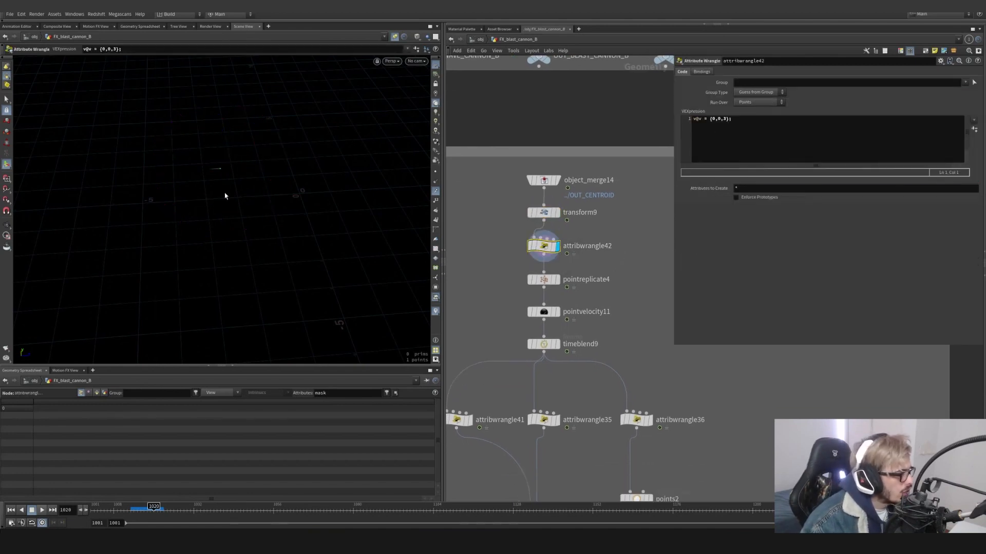
- Display pointreplicate4 and pointvelocity11 in turn, reviewing the replication shape and the curl noise settings
click(557, 279)
click(544, 279)
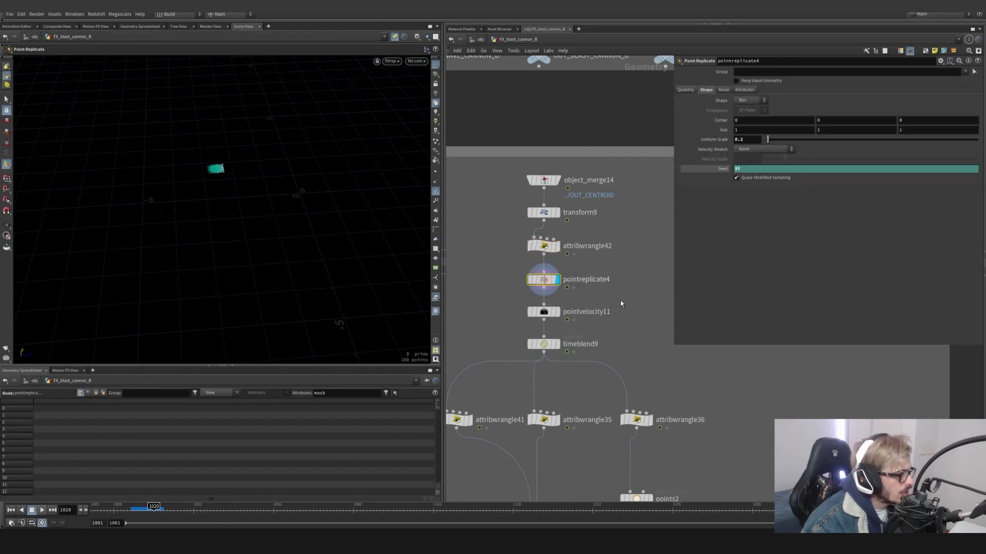
click(557, 312)
click(543, 311)
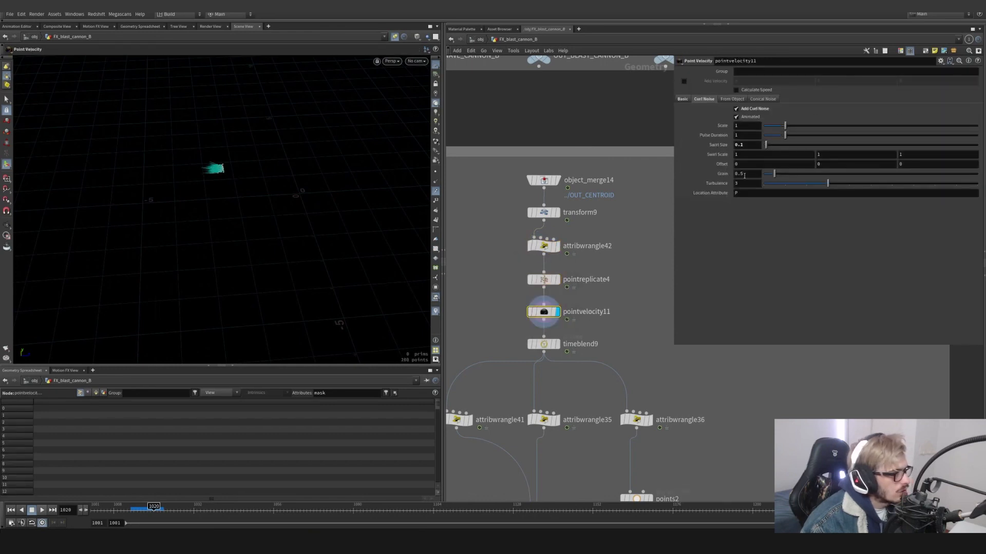
- Display attribwrangle41 and review its random point removal code and the evaluated Thresh value
middle_drag(594, 333, 635, 215)
click(508, 301)
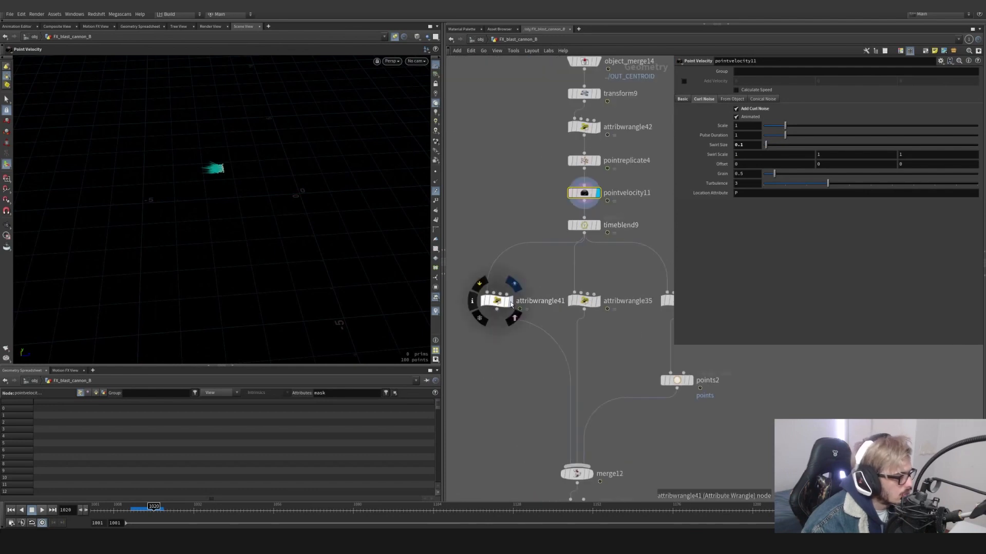
click(497, 306)
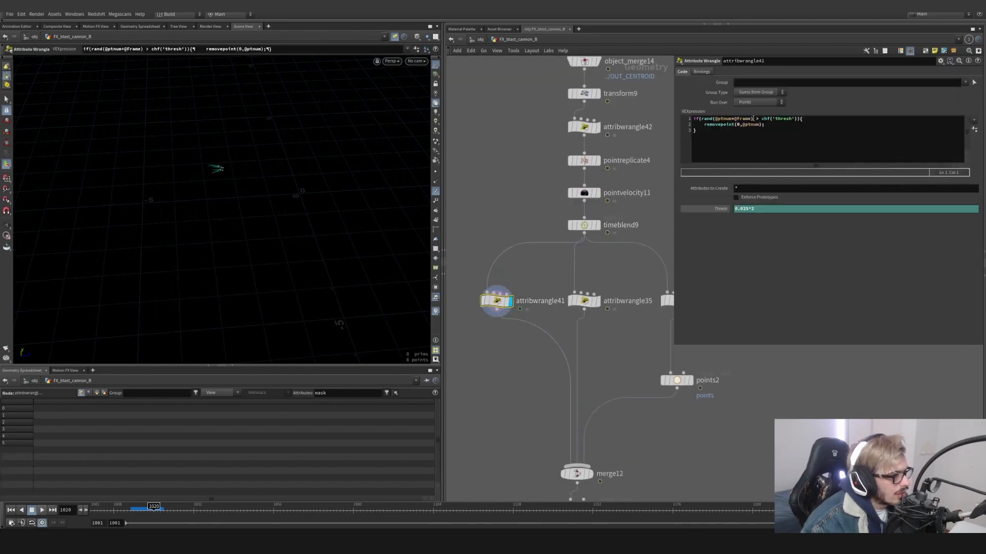
click(718, 210)
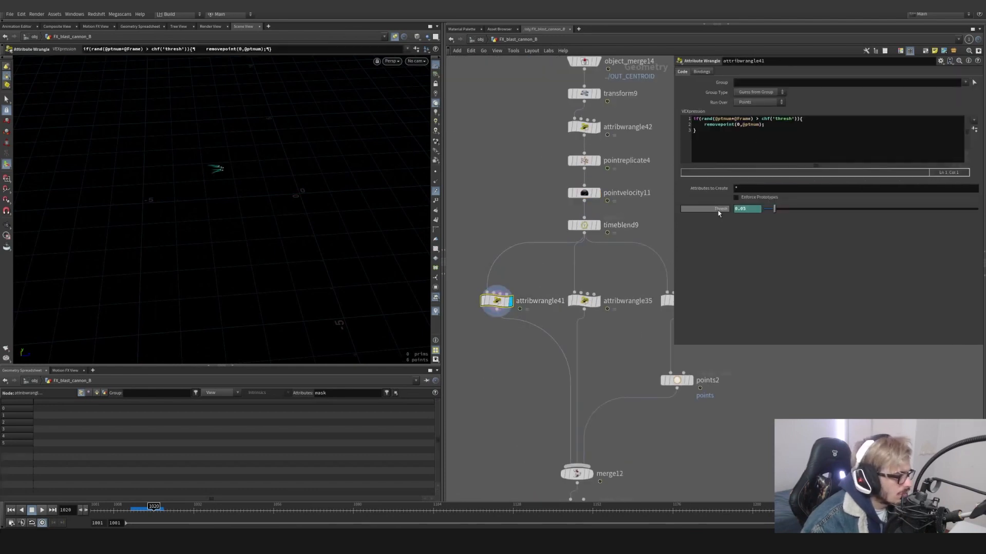
- Display attribwrangle35, attribwrangle36 and points2 in turn to compare the other point removal branches
click(584, 301)
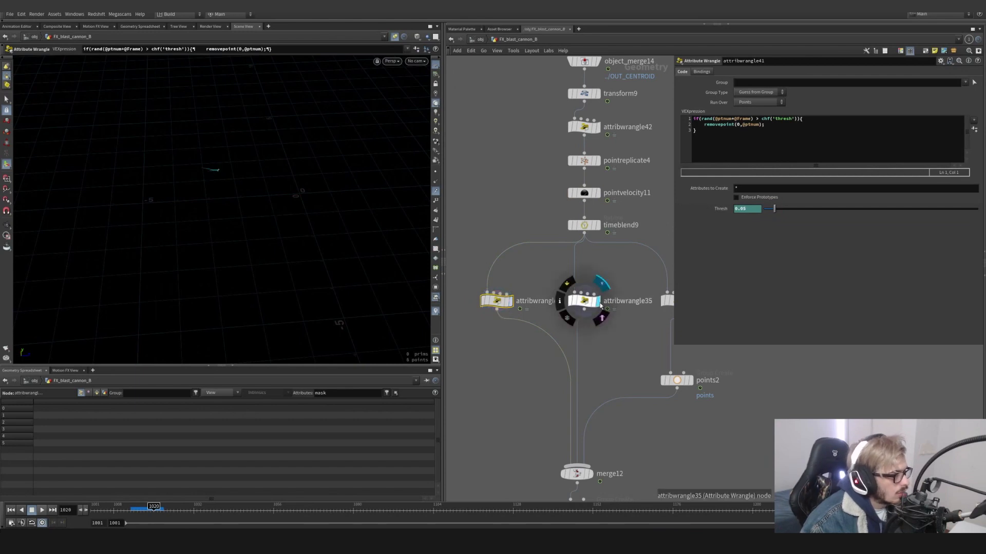
middle_drag(666, 325, 593, 310)
click(617, 287)
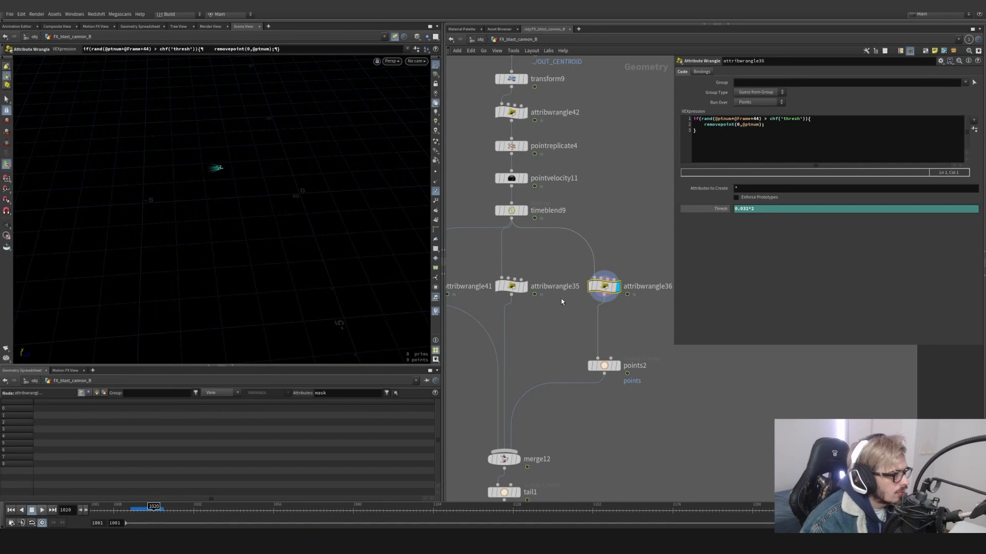
middle_drag(557, 296, 630, 257)
click(629, 270)
- Select attribwrangle41 and attribwrangle35 together to point out their two branches, and clear the selection
drag(617, 248, 460, 200)
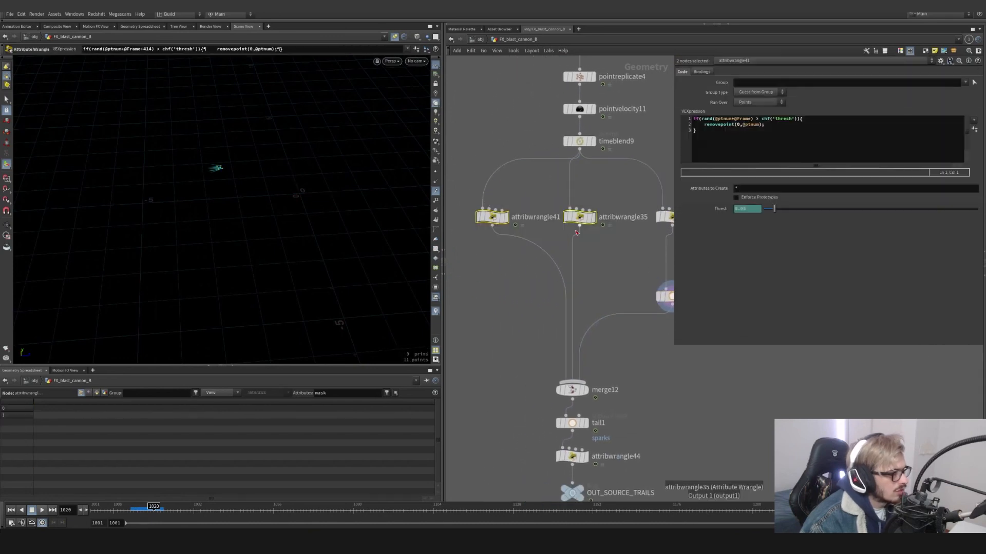
middle_drag(589, 251, 566, 216)
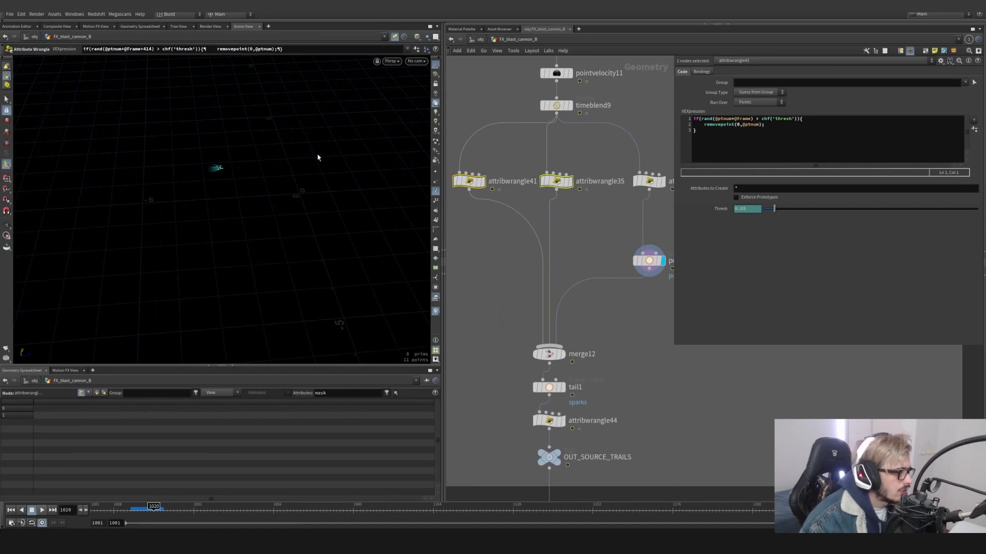
mouse_move(567, 182)
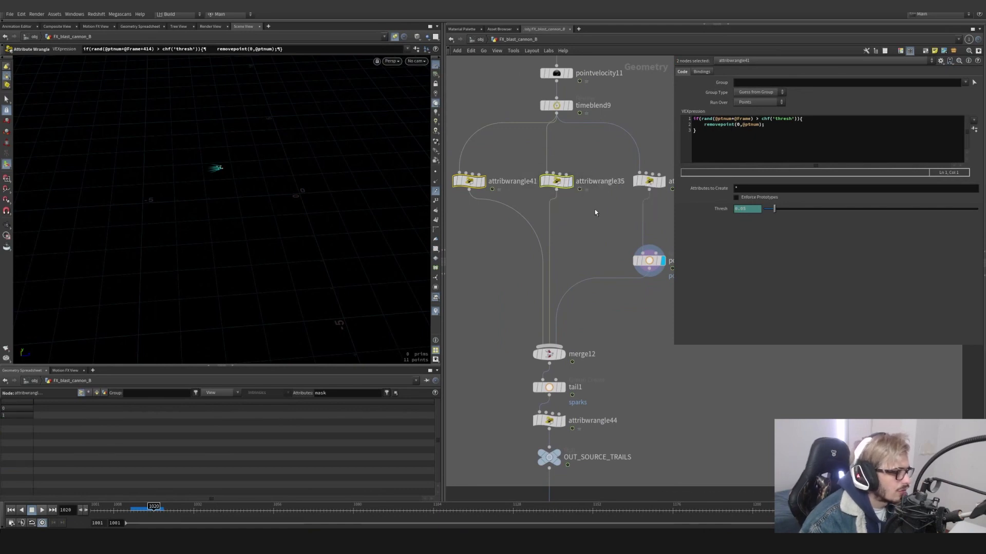
drag(591, 209, 579, 195)
- Display merge12 and review the combined points from attribwrangle41, attribwrangle35 and points2 feeding tail1
middle_drag(568, 332, 555, 303)
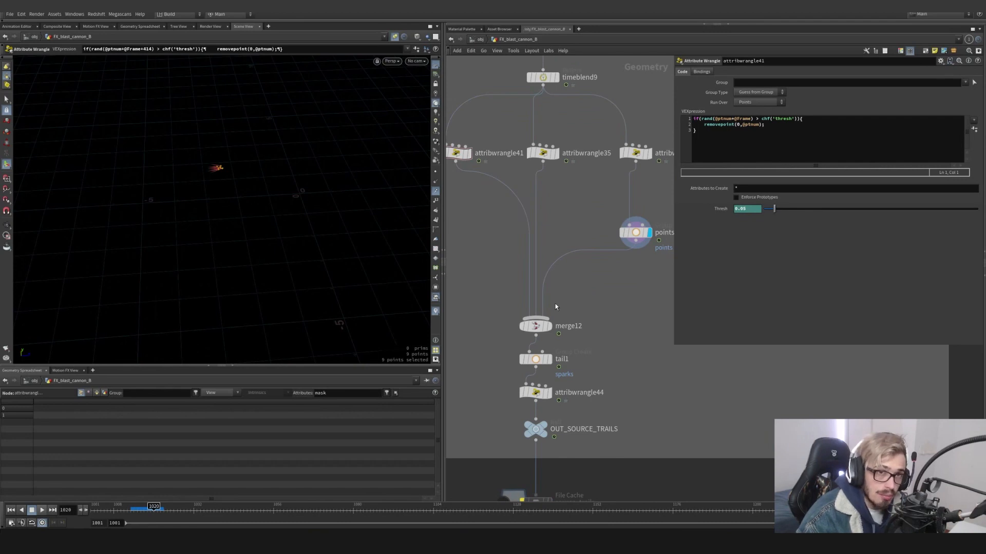
click(550, 325)
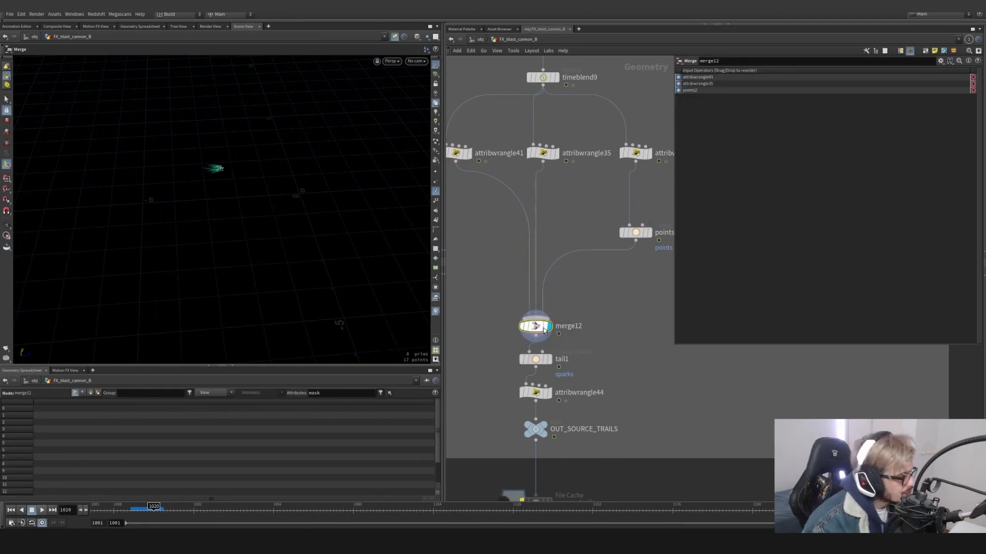
middle_drag(551, 359, 558, 293)
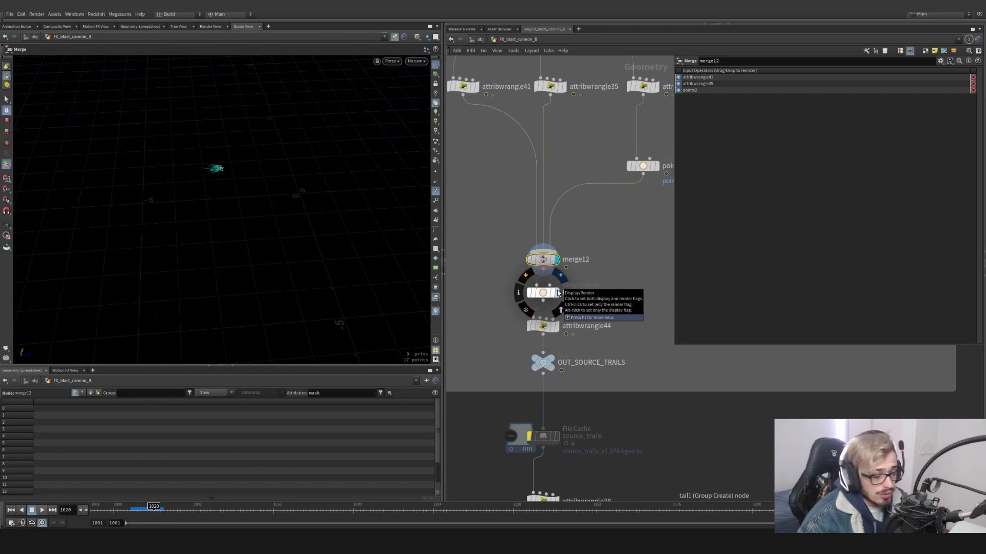
- Display tail1's sparks group and attribwrangle44's point removal code, scrubbing the timeline to frame 1029 to review the resulting points
click(558, 293)
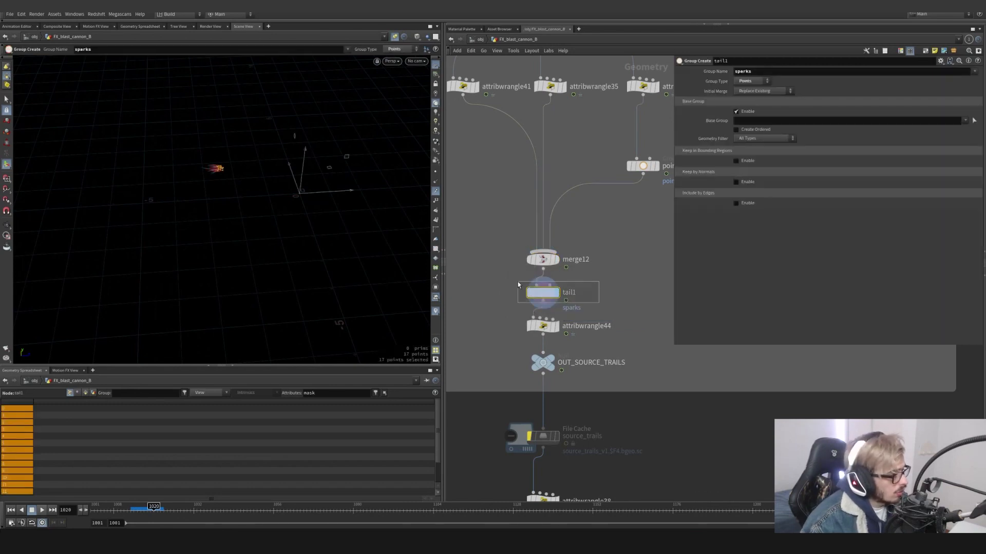
drag(518, 282, 505, 279)
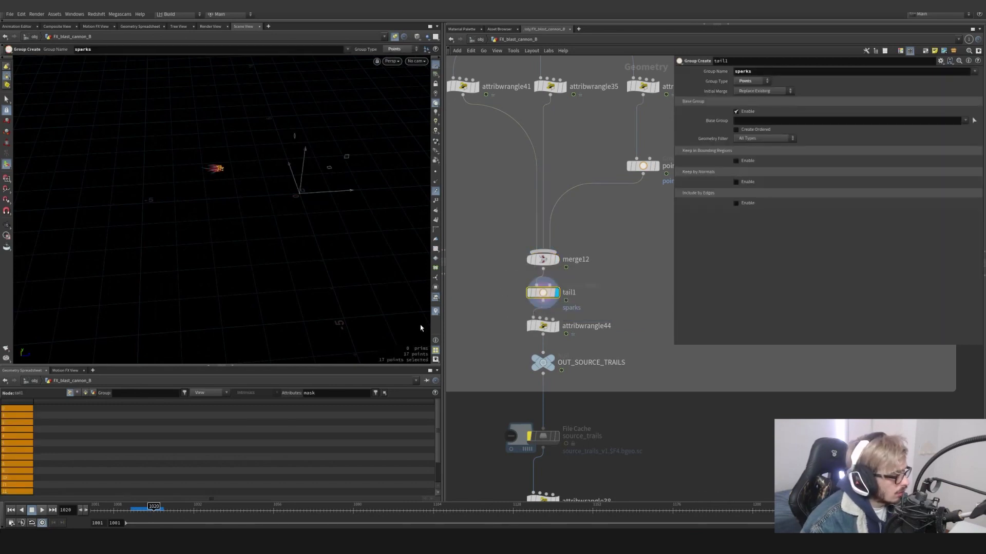
click(558, 327)
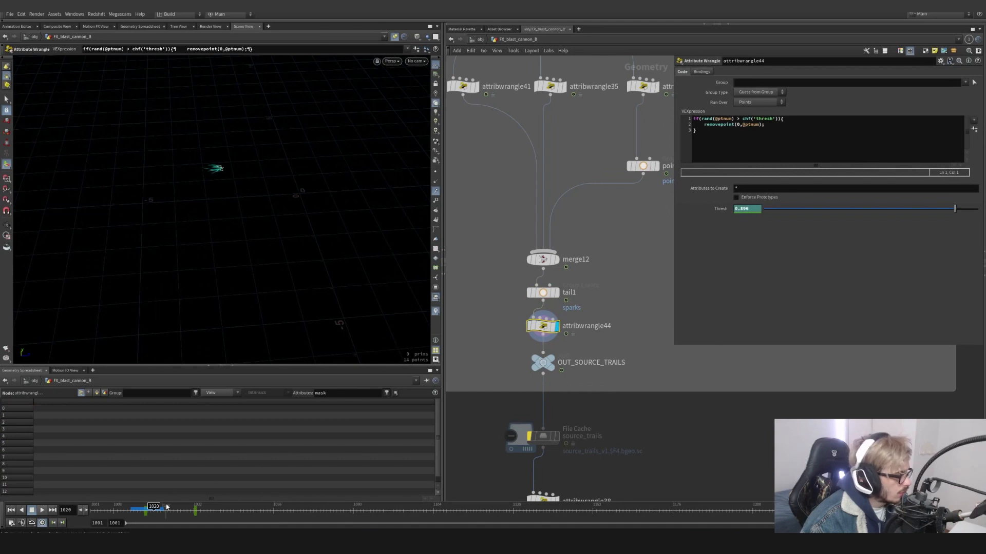
mouse_move(166, 508)
mouse_down()
mouse_move(189, 511)
mouse_move(159, 511)
mouse_move(184, 511)
mouse_up()
- Display attribwrangle38 below the source_trails cache and highlight its life expression, f@life = .3
middle_drag(554, 369, 554, 343)
click(555, 323)
middle_drag(585, 396, 589, 283)
click(557, 359)
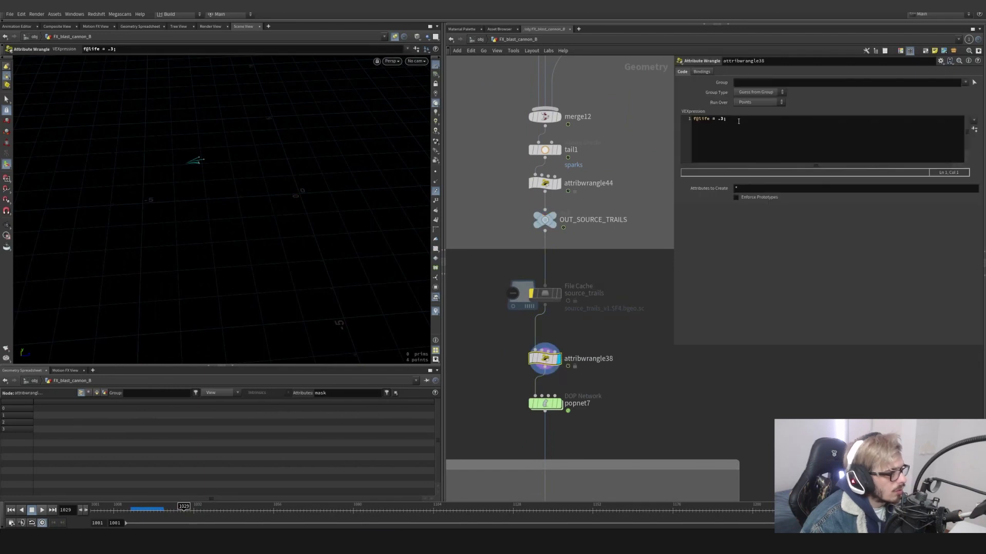
drag(738, 121, 690, 120)
middle_drag(604, 350, 619, 259)
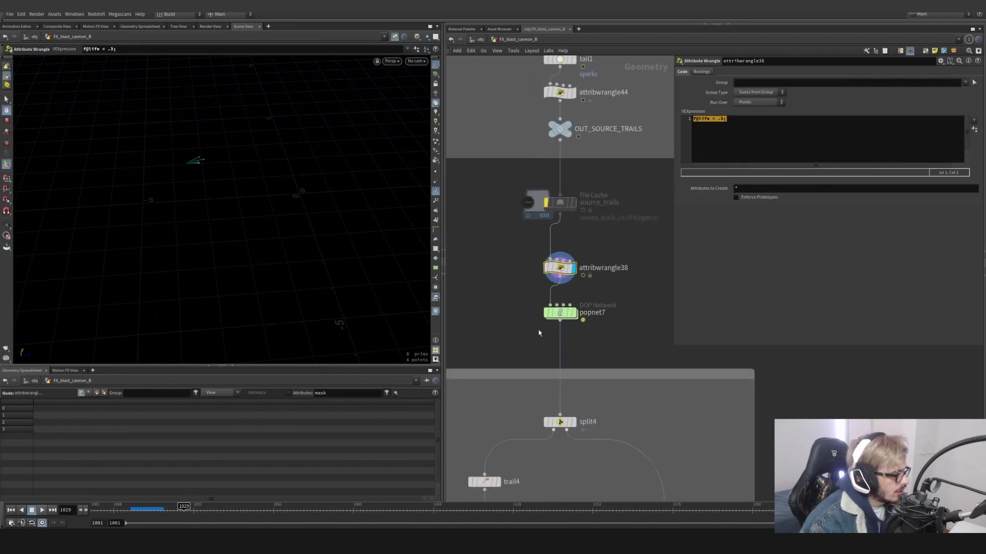
- Go to frame 1013, look inside popnet7 and highlight the OUT_FLAME_CANNON_B source path on popadvectbyvolumes2
click(129, 513)
click(572, 314)
double_click(569, 314)
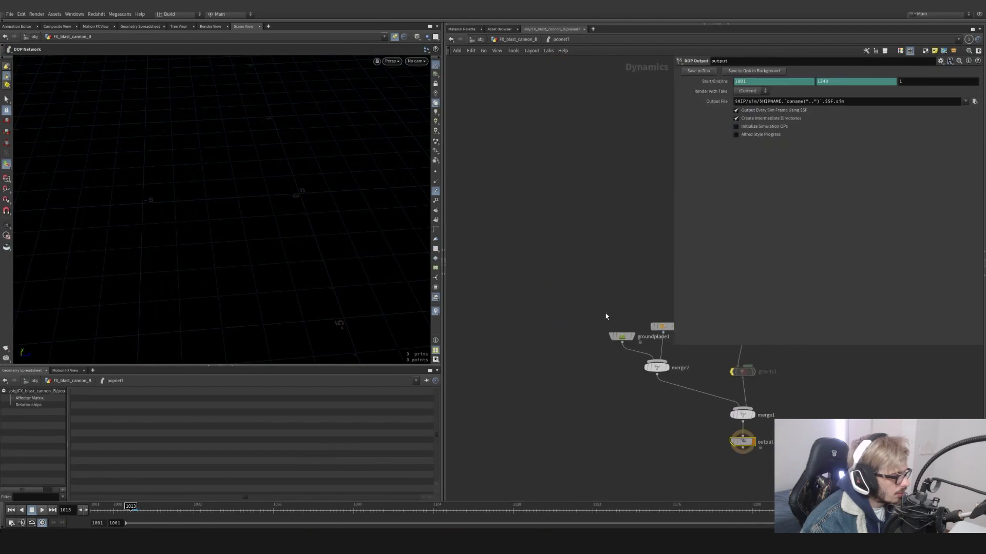
scroll(610, 266, up, 3)
drag(631, 247, 539, 215)
click(847, 112)
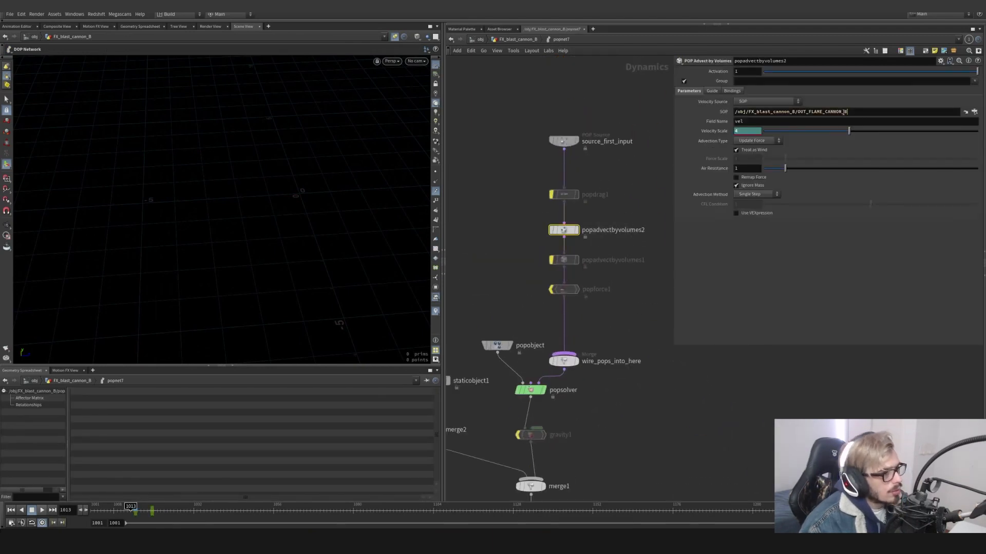
drag(847, 112, 799, 111)
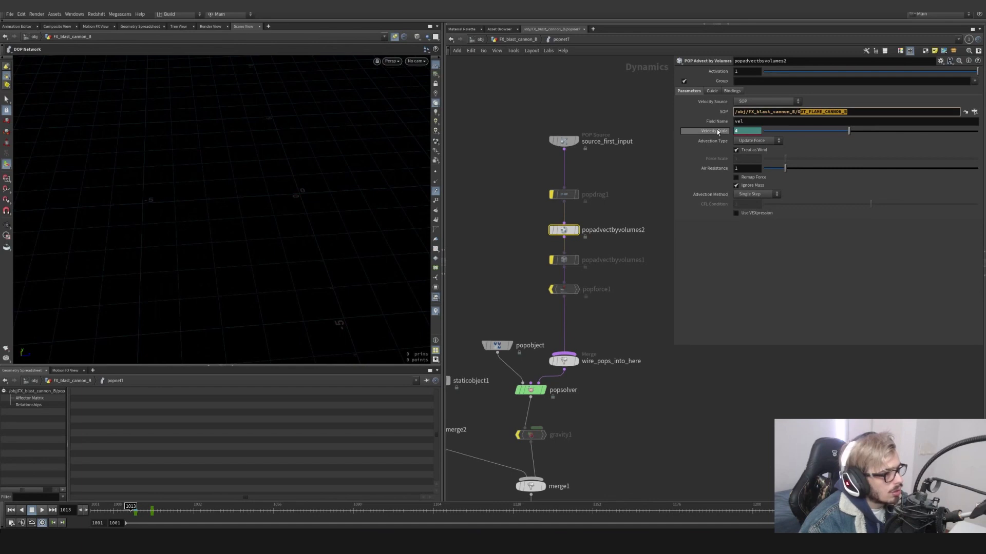
- Hide the velocity trails in the viewport and scrub from frame 1015 to 1032 to review the particle motion and animated Velocity Scale
click(143, 514)
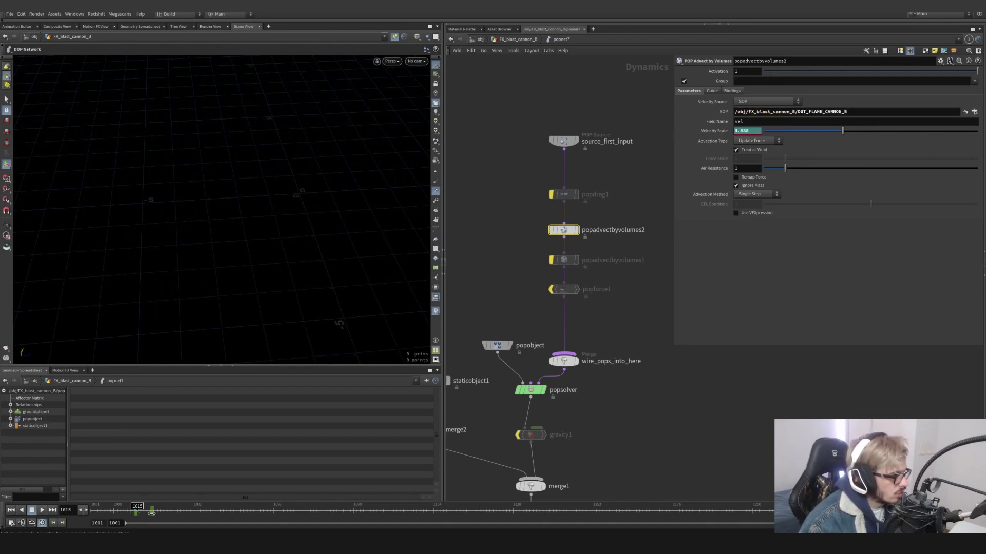
click(151, 513)
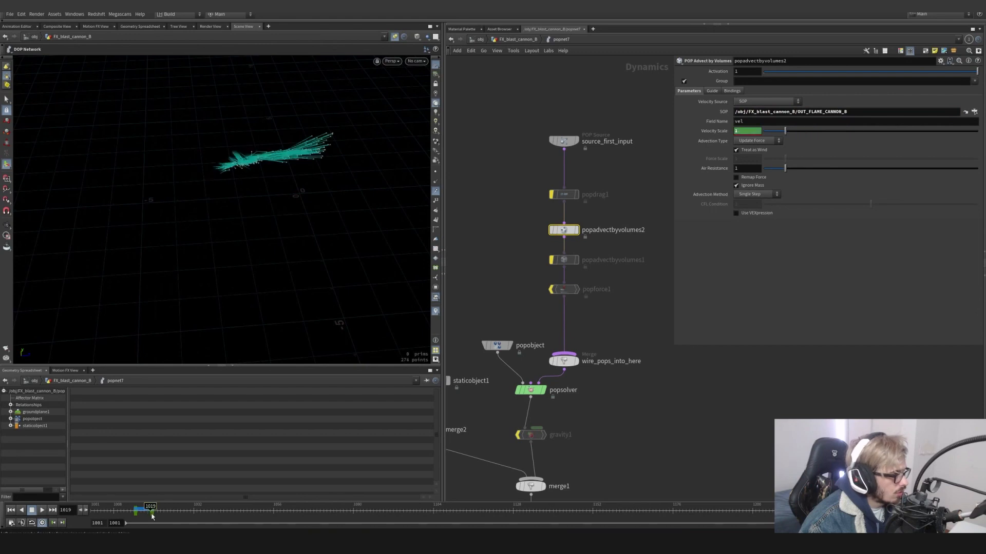
click(435, 191)
drag(136, 512, 182, 508)
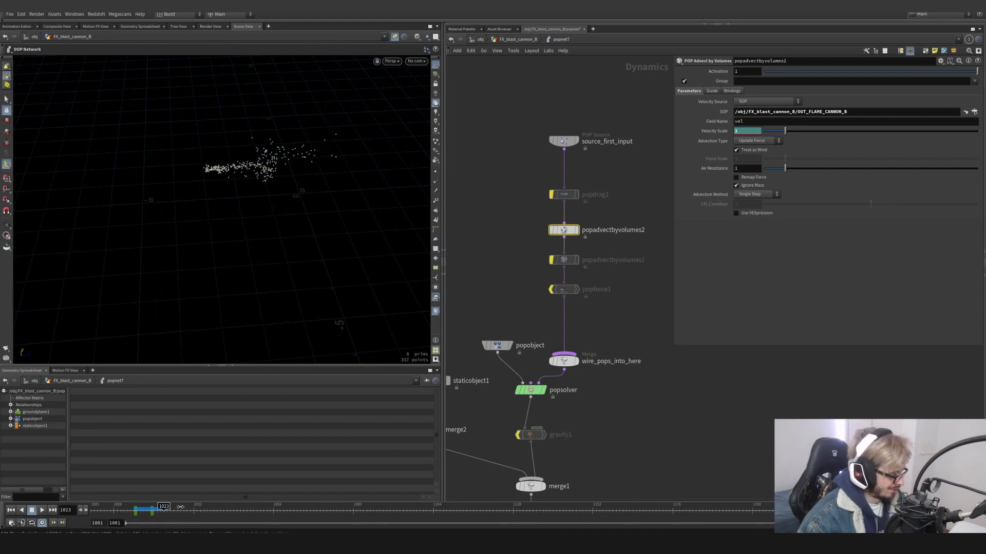
middle_drag(541, 287, 572, 296)
click(182, 510)
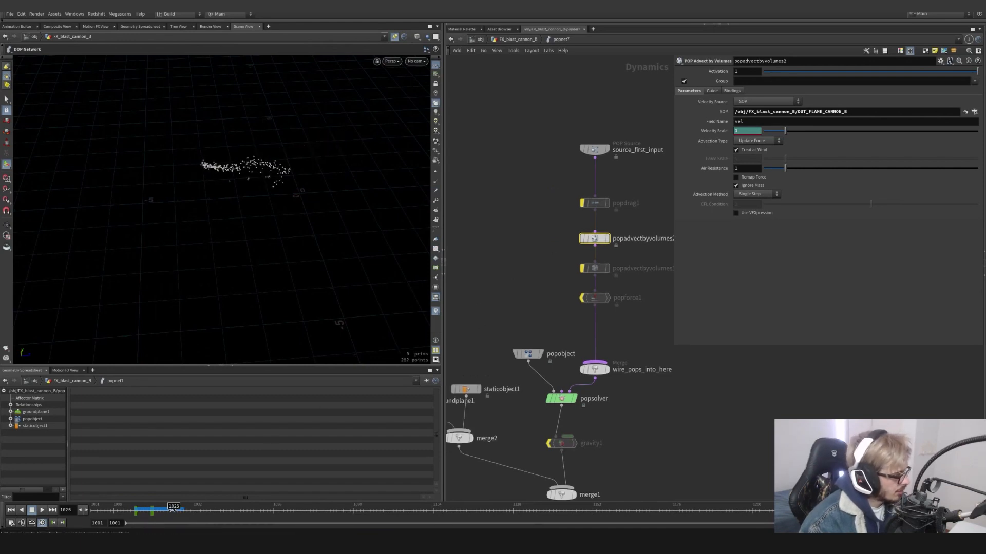
click(193, 510)
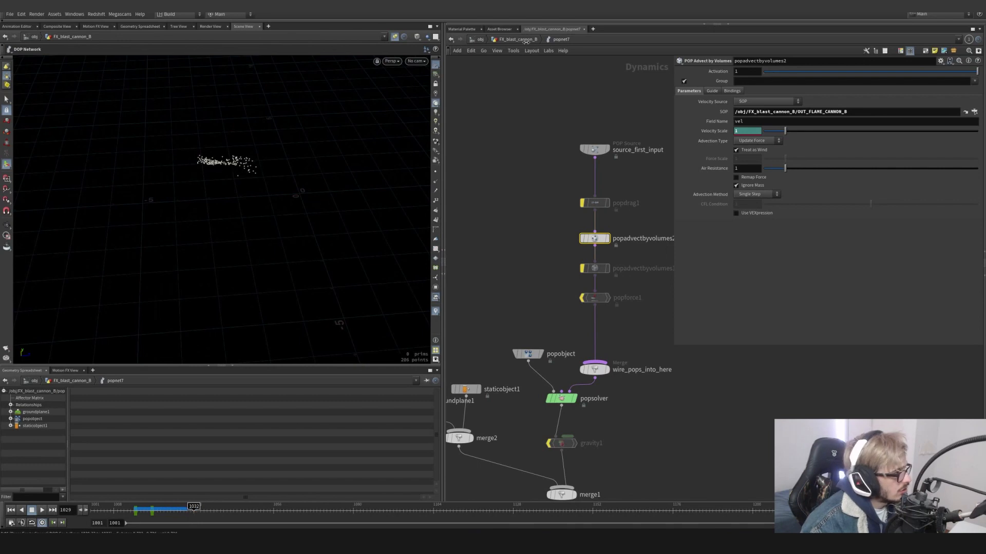
- Return to FX_blast_cannon_B, display split4 and pointvop5, and look through the VEX network inside pointvop5
click(518, 40)
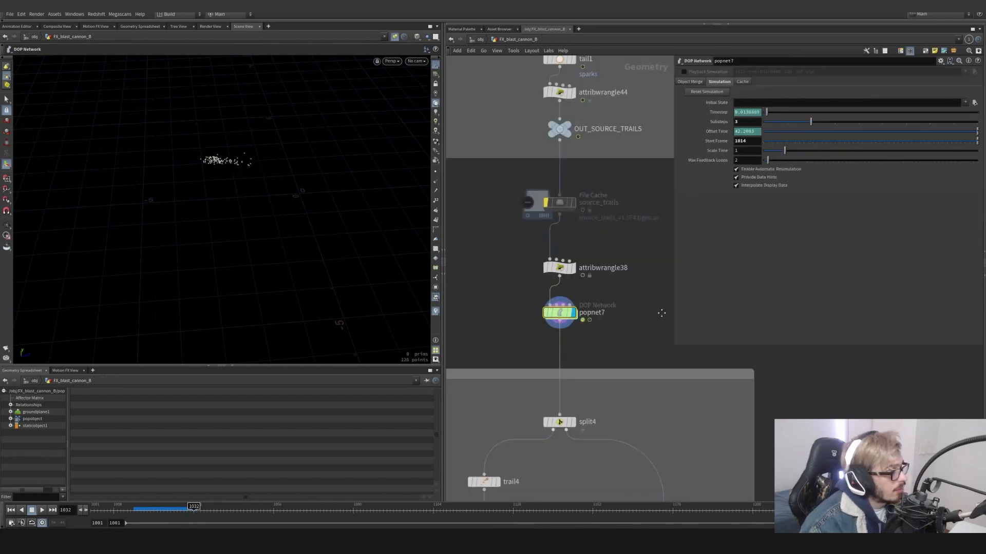
middle_drag(580, 383, 599, 168)
click(584, 190)
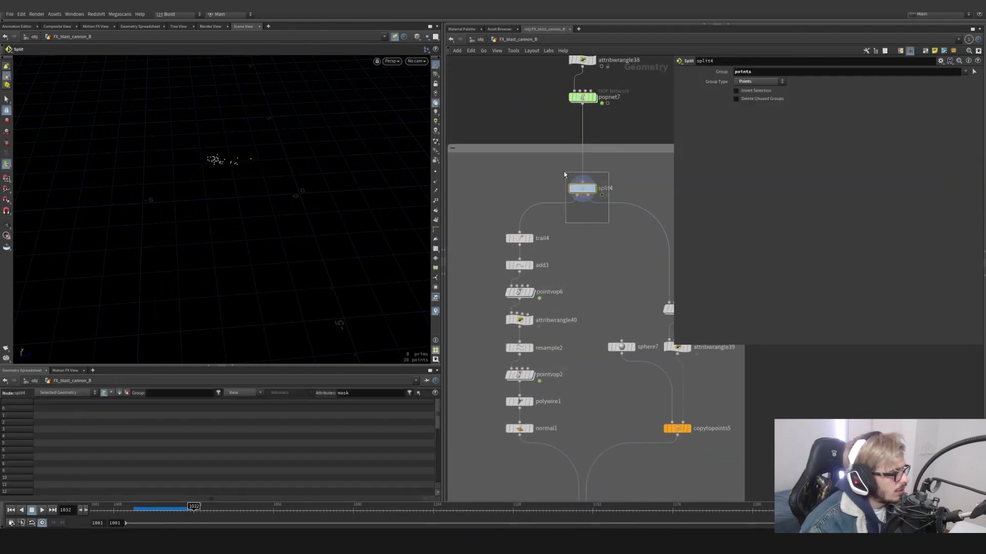
middle_drag(629, 227, 540, 181)
click(596, 262)
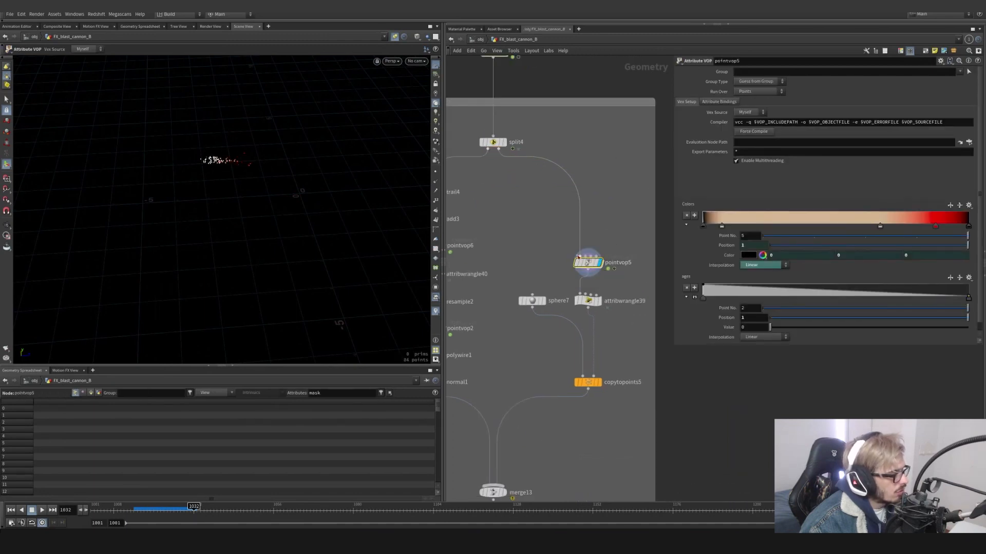
double_click(581, 260)
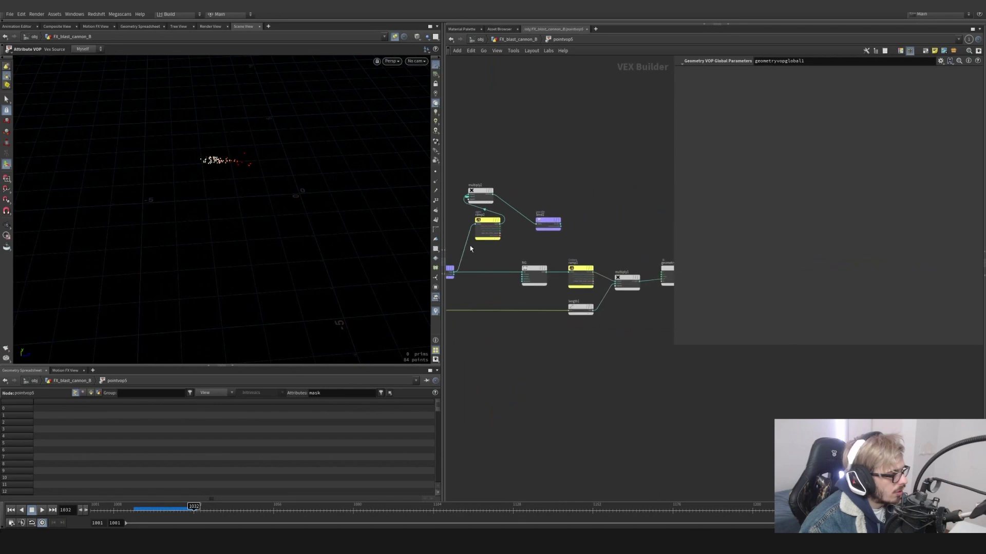
click(517, 40)
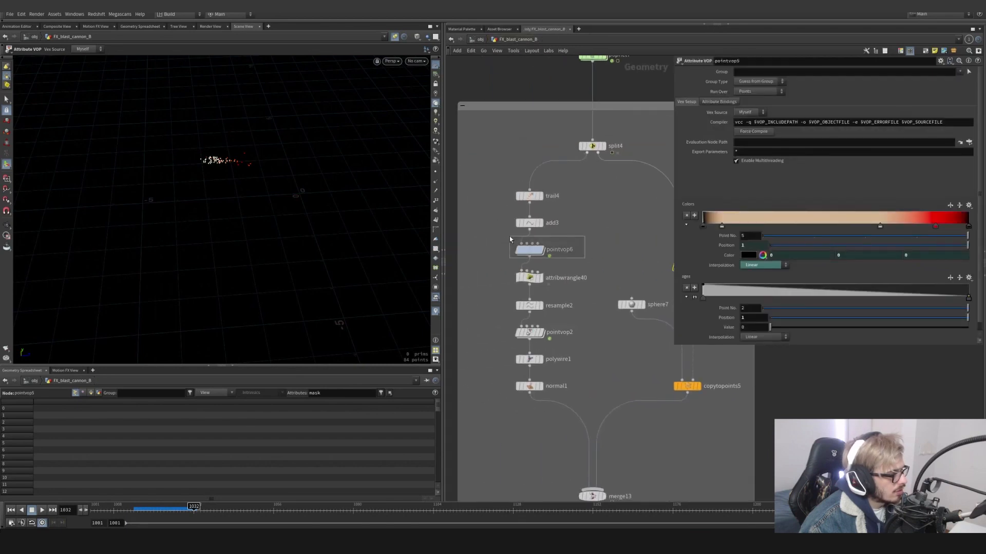
- Display copytopoints5 and inspect the spheres copied onto the spark points up close in the viewport
click(622, 364)
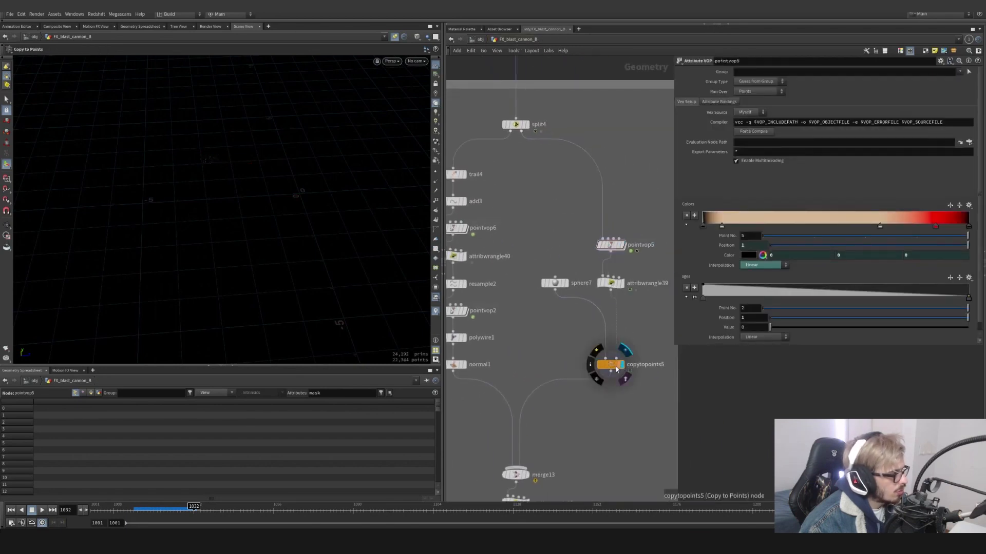
click(416, 61)
click(425, 99)
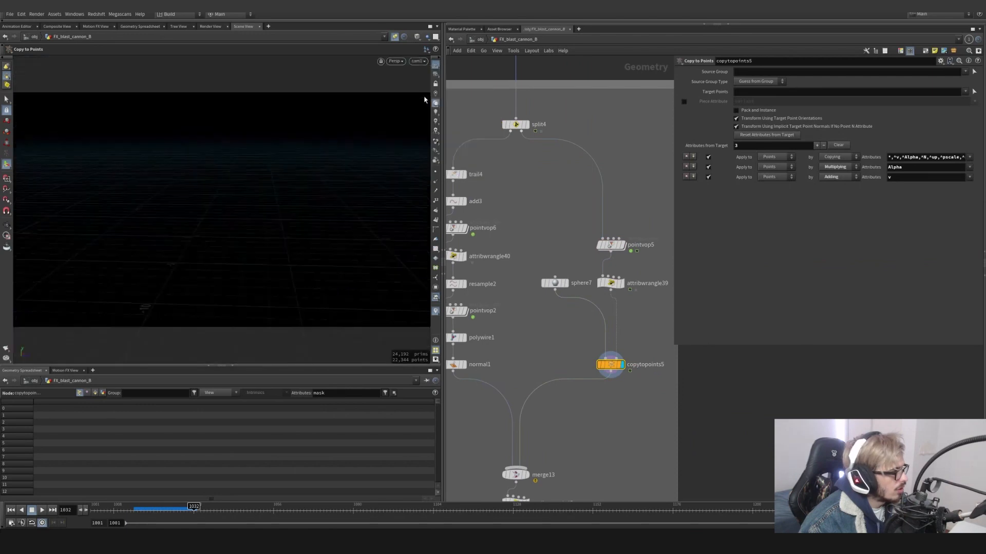
key(Escape)
drag(198, 223, 317, 159)
middle_drag(316, 158, 213, 160)
scroll(519, 205, down, 1)
- Display trail4 and add3 in turn to show the spark points being connected into lines by their id attribute
middle_drag(500, 205, 590, 229)
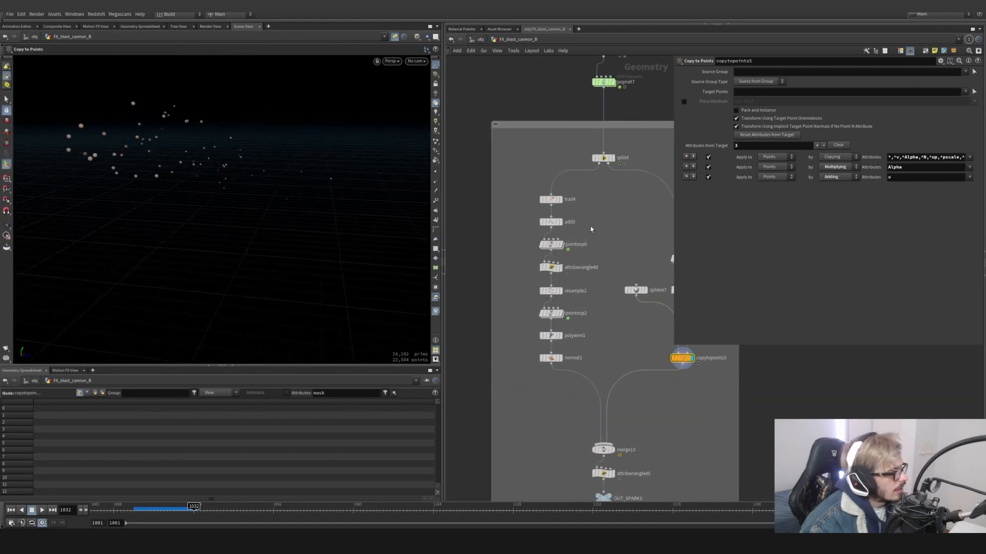
scroll(590, 229, up, 1)
click(554, 199)
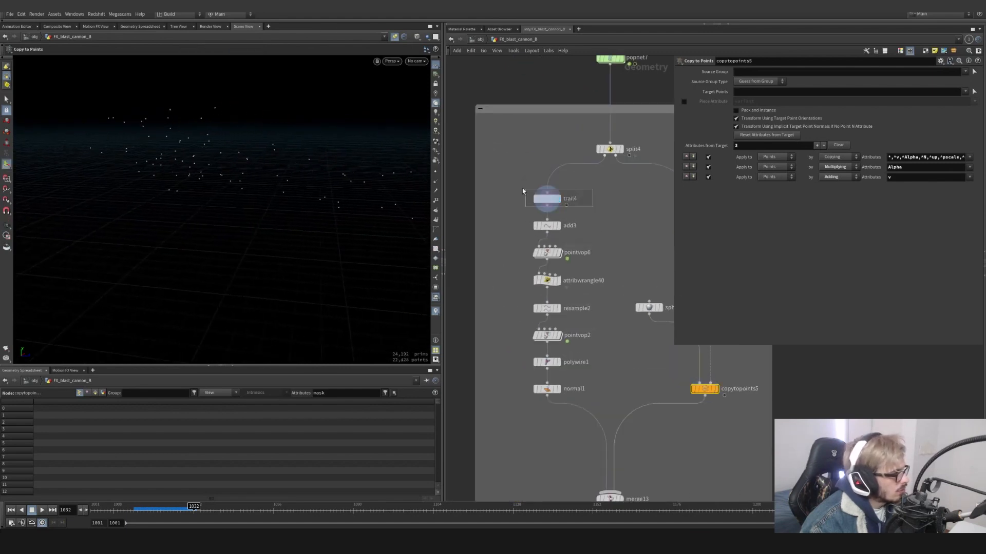
click(558, 226)
drag(581, 215, 502, 179)
- Check the Add ID Attributes setting on source_first_input inside popnet7 and return to the geometry network
middle_drag(585, 184, 577, 245)
double_click(599, 113)
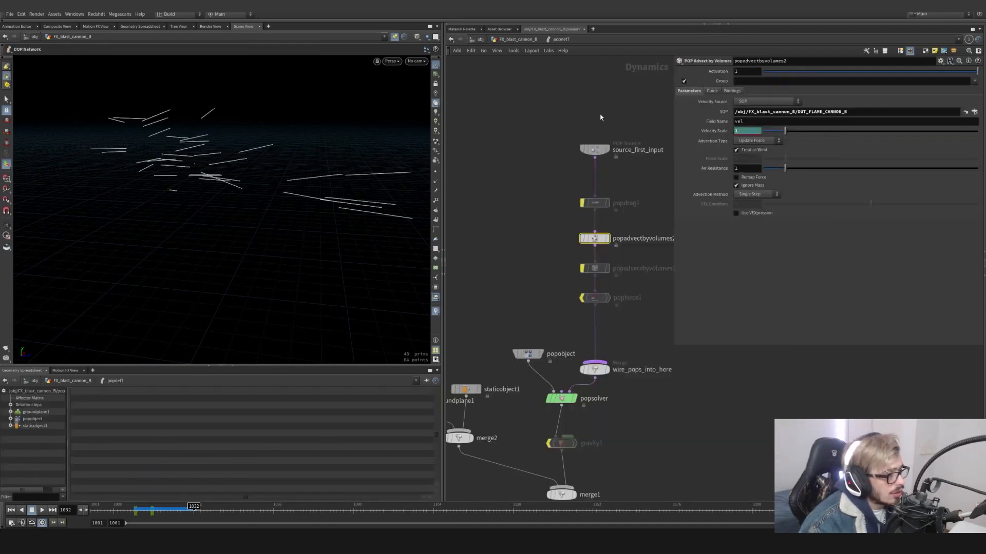
click(631, 153)
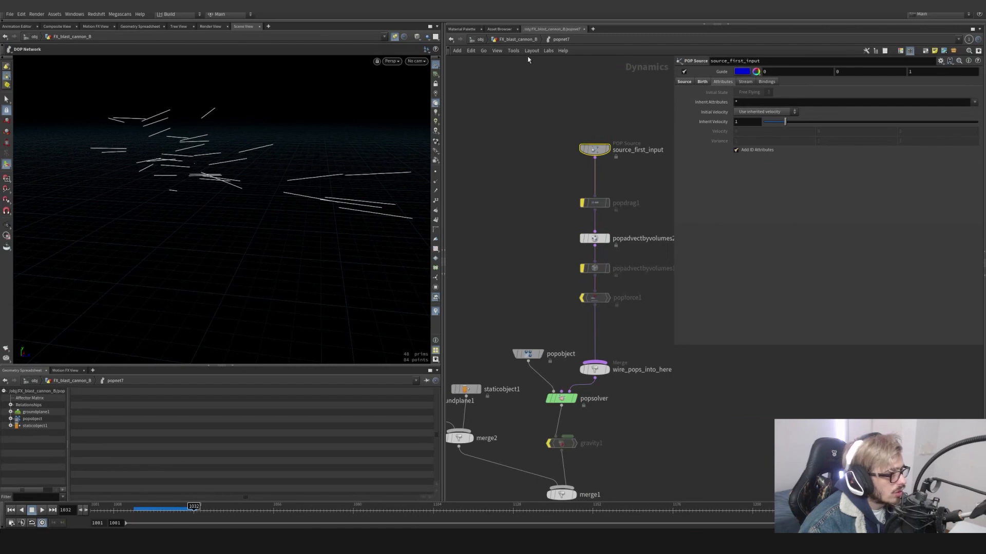
key(u)
click(535, 279)
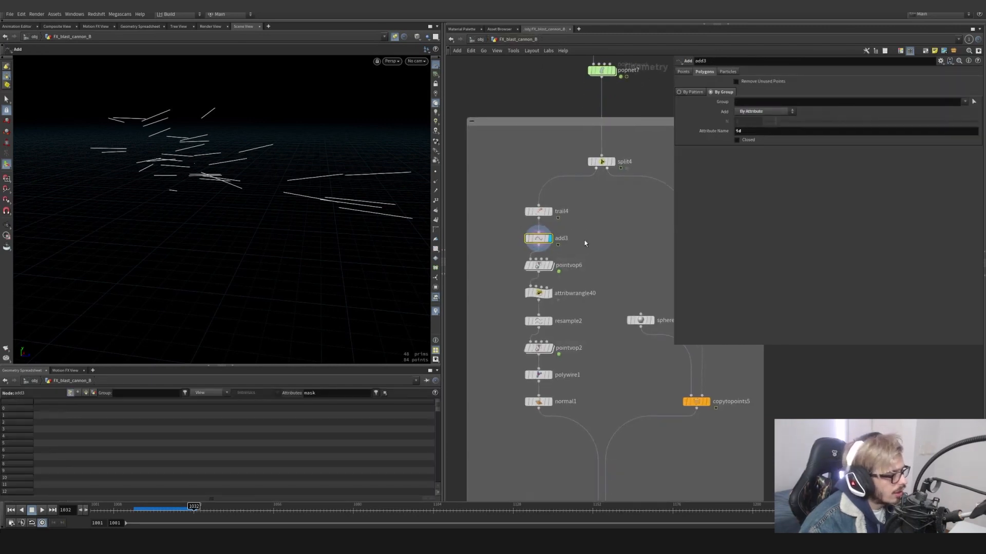
- Display pointvop6 and examine the nage bind node in its VEX network
click(547, 267)
double_click(541, 267)
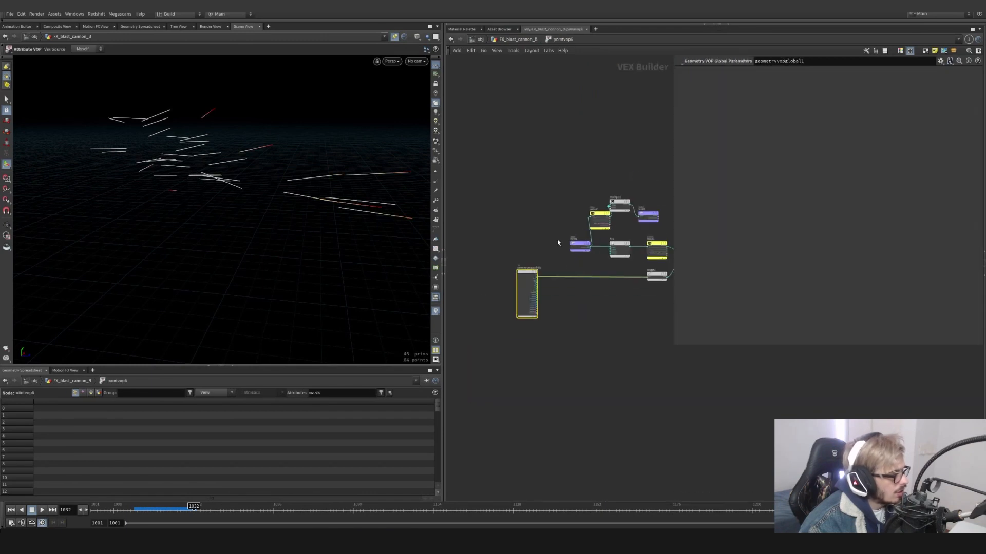
drag(530, 248, 468, 249)
middle_drag(490, 264, 531, 264)
mouse_move(543, 261)
mouse_down()
mouse_move(456, 205)
mouse_move(543, 261)
mouse_up()
scroll(645, 291, up, 2)
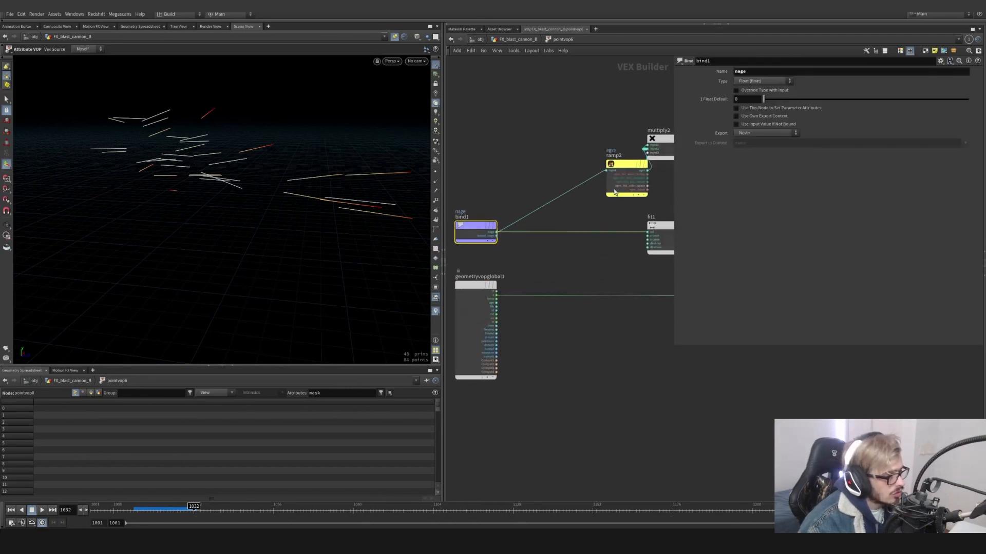
- Inspect the ages ramp parameter ramp2 inside pointvop6 and return to the geometry network
middle_drag(646, 292, 567, 321)
drag(556, 194, 512, 178)
drag(582, 167, 588, 175)
middle_drag(588, 176, 656, 160)
click(571, 174)
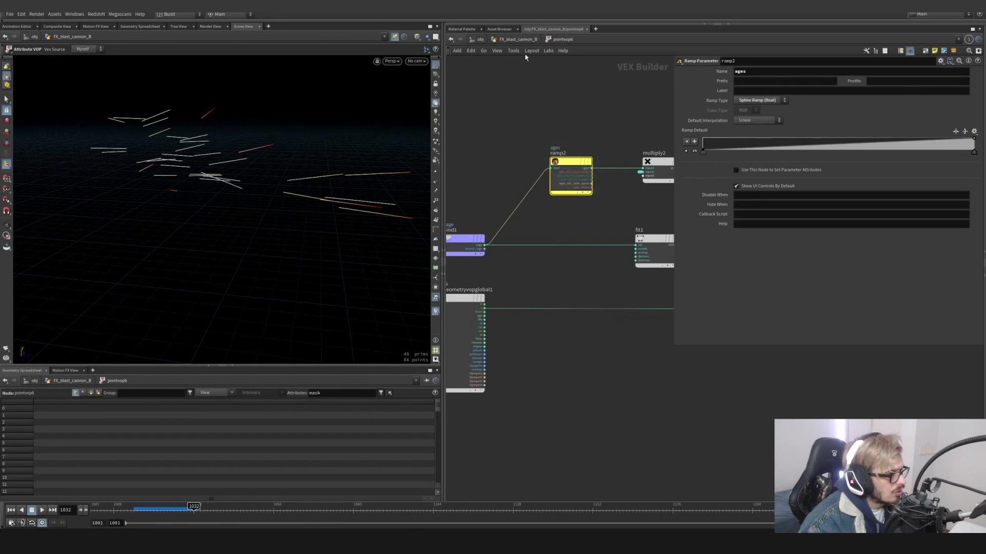
key(u)
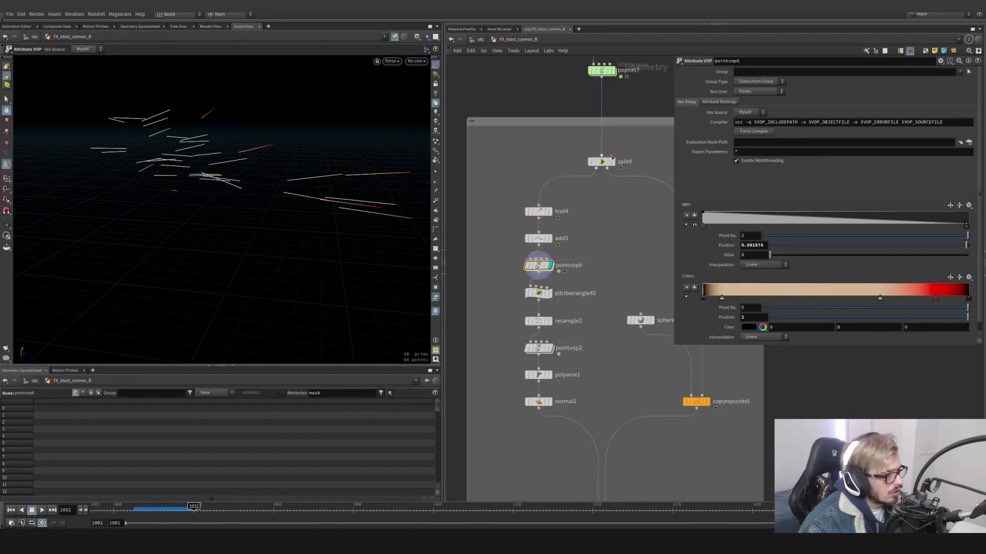
- Point out pointvop6's ages ramp and inspect the width bind node it drives inside the VEX network
mouse_move(538, 266)
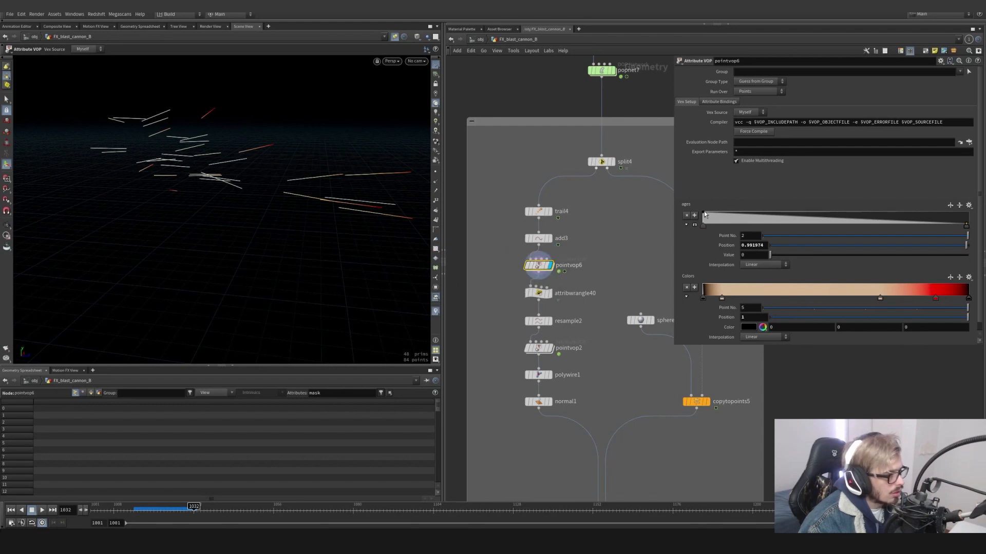
drag(703, 212, 704, 231)
key(i)
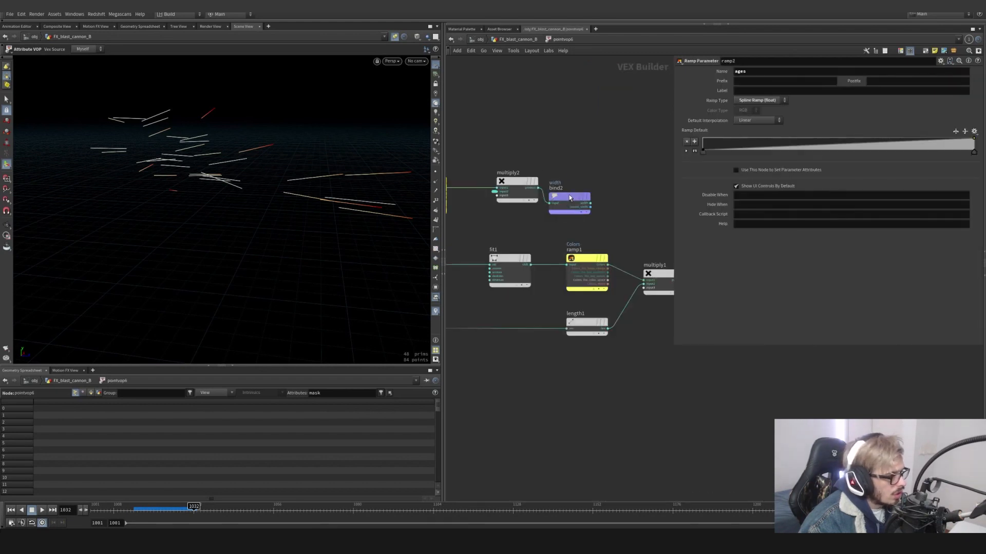
drag(626, 155, 563, 221)
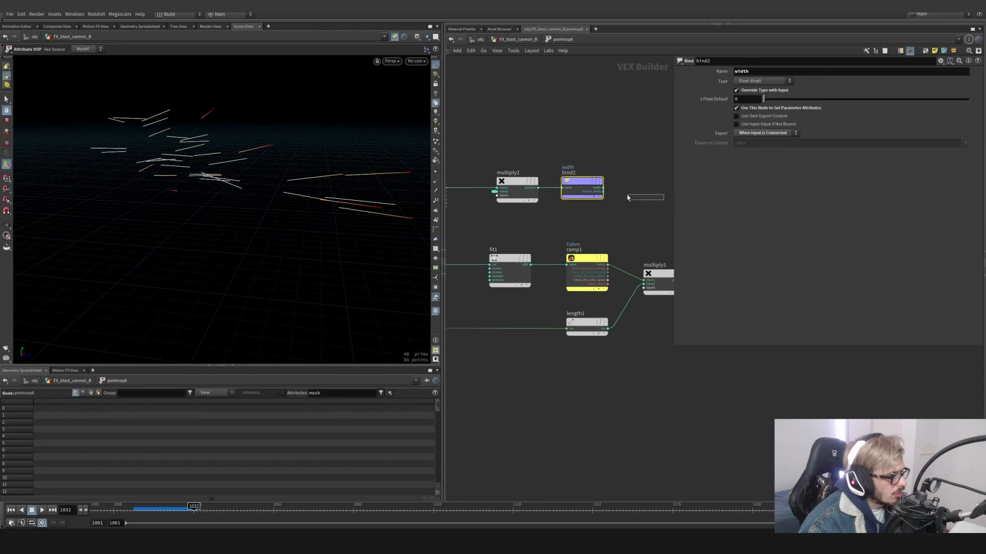
click(507, 40)
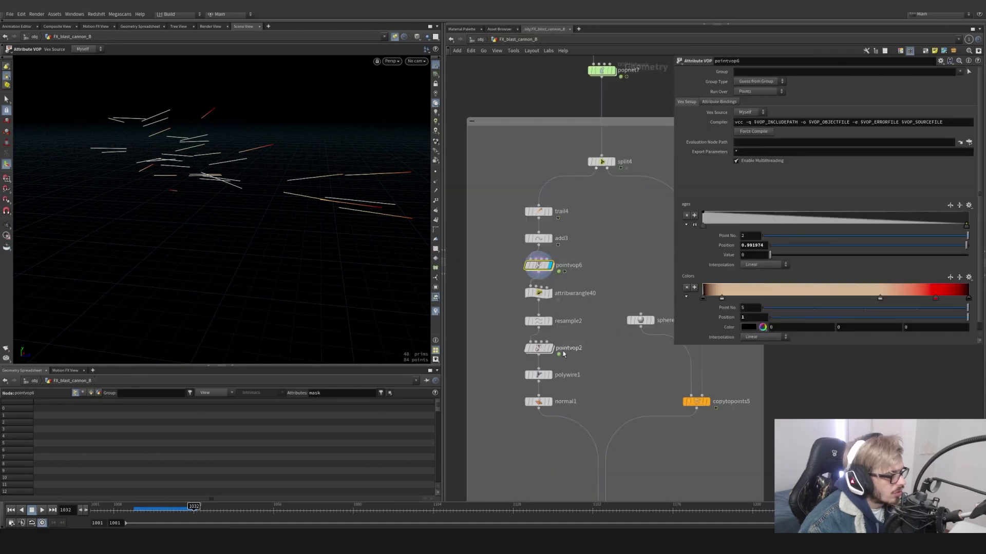
- Display polywire1, select the first point of pointvop6's ages ramp and revisit the VEX network behind it
click(548, 375)
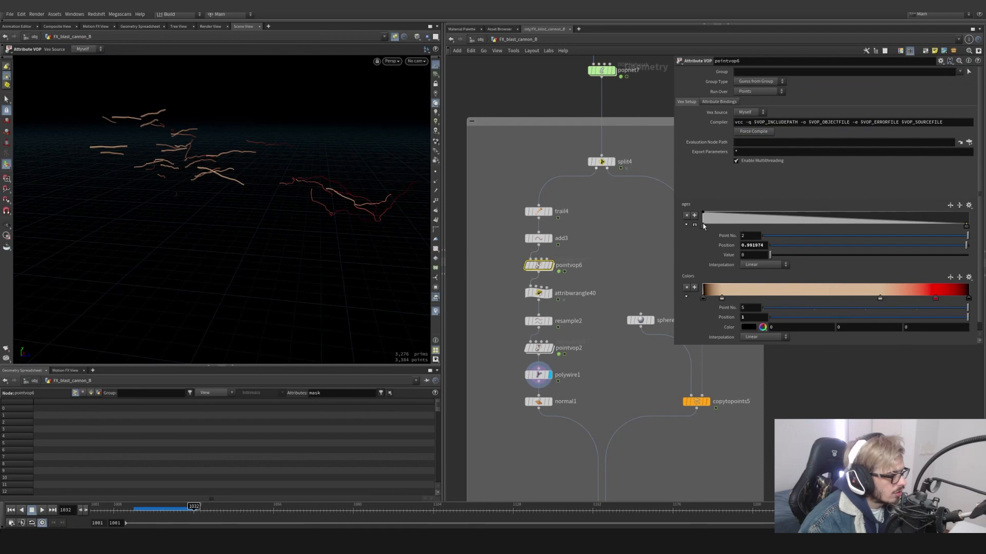
drag(704, 215, 703, 212)
double_click(538, 265)
middle_drag(542, 229, 597, 227)
click(568, 185)
click(518, 39)
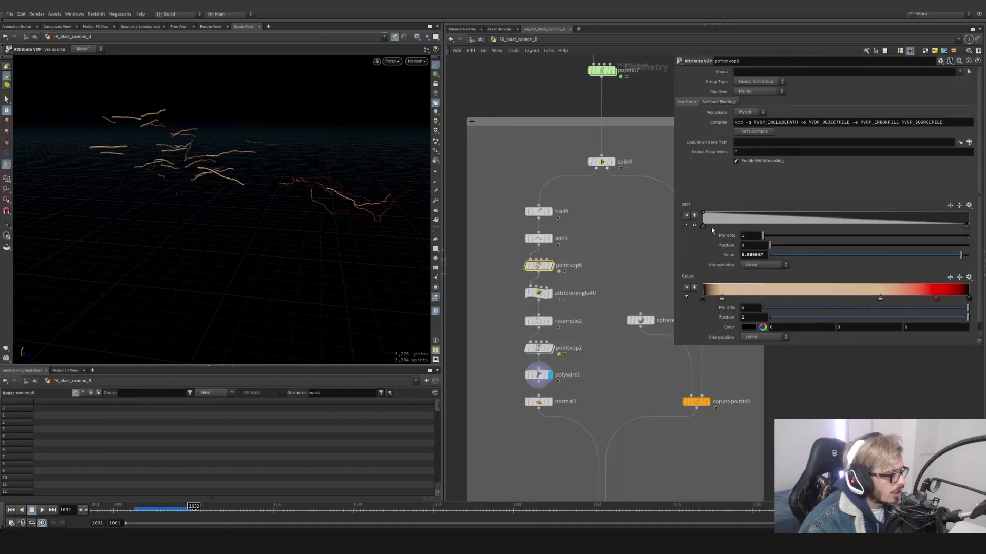
- Try raising pointvop6's Input Number 2 to 0.031 and moving the last ages ramp point, and undo both changes
scroll(750, 269, down, 1)
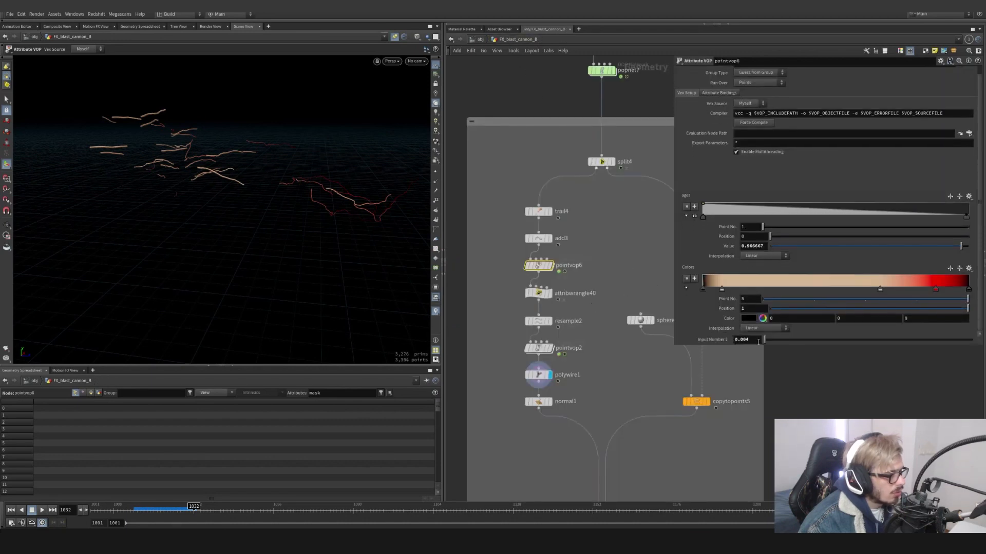
drag(765, 340, 770, 344)
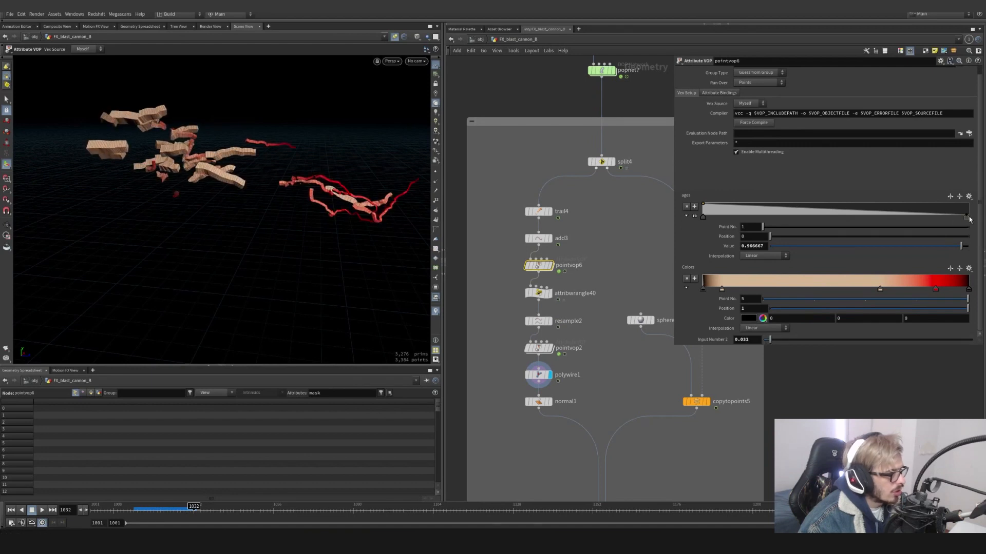
drag(969, 219, 922, 233)
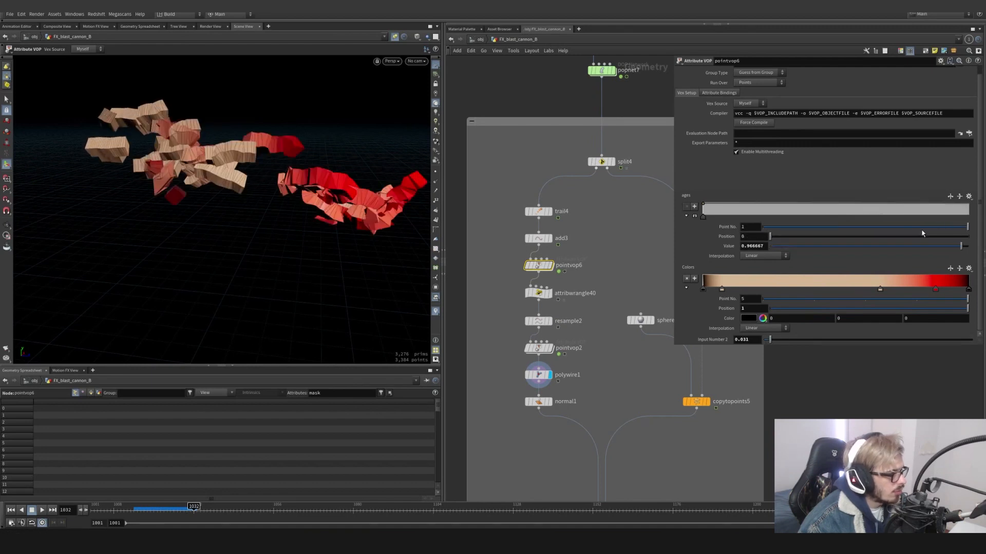
key(ctrl+z)
key(ctrl+z)
- Inside pointvop6, trace the nage bind into fit1 and examine fit1's range settings and the Colors ramp parameter ramp1
double_click(536, 265)
middle_drag(538, 298, 657, 294)
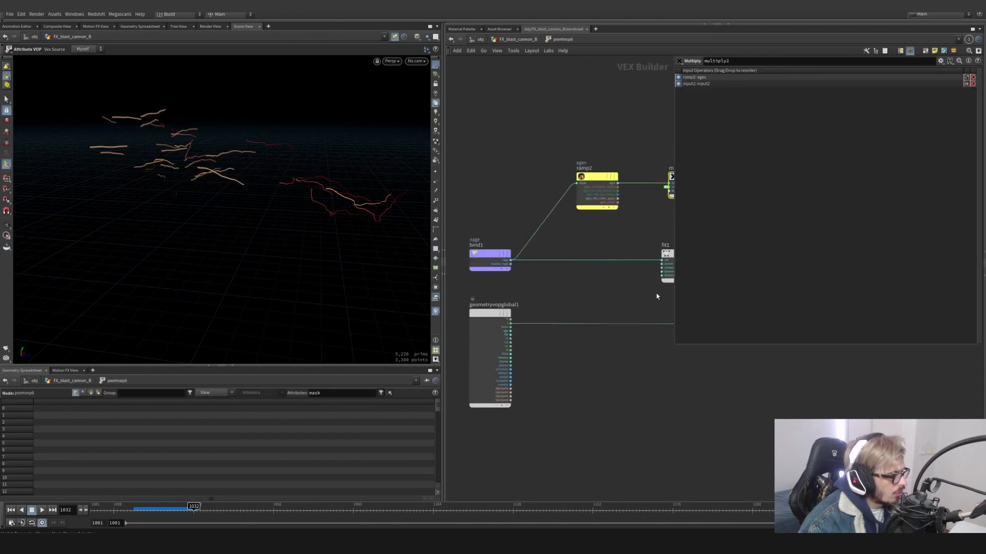
scroll(558, 287, down, 3)
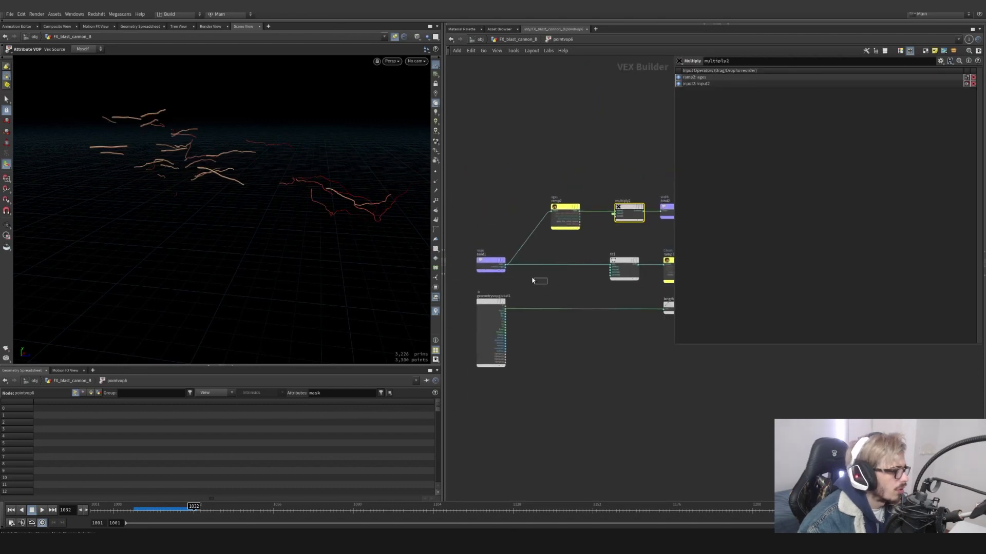
drag(532, 278, 461, 236)
drag(592, 297, 649, 236)
middle_drag(639, 244, 566, 263)
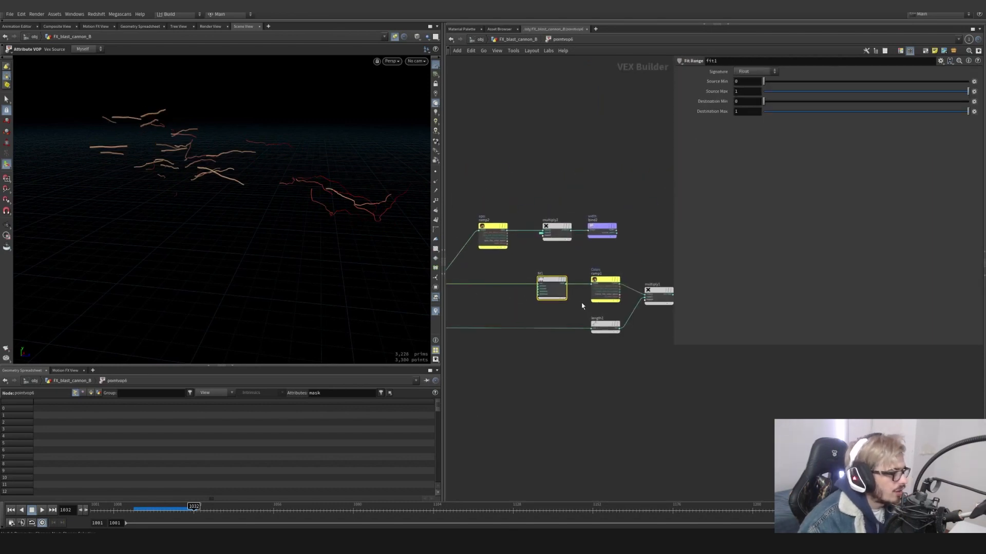
scroll(580, 308, up, 3)
drag(577, 310, 512, 251)
drag(577, 242, 513, 296)
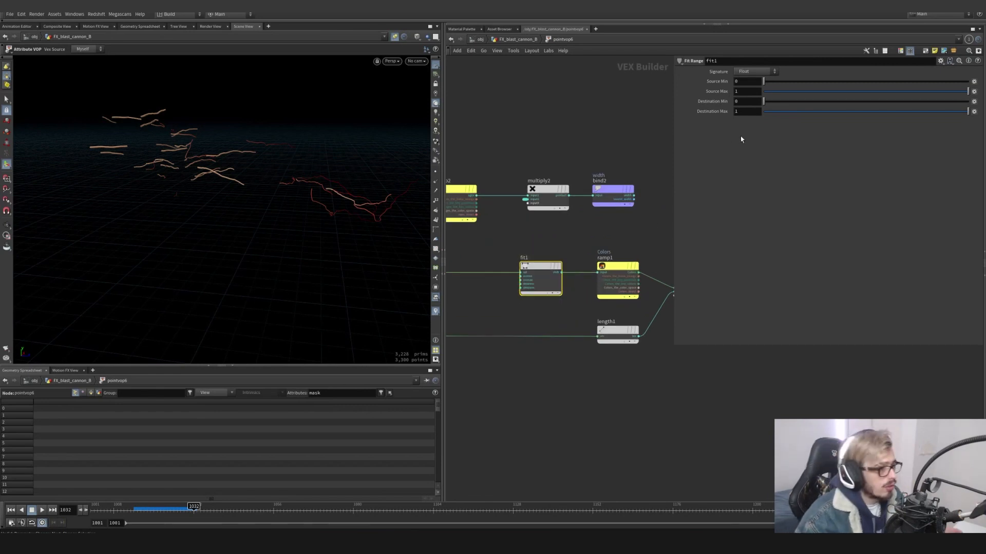
middle_drag(745, 111, 768, 117)
drag(600, 295, 648, 234)
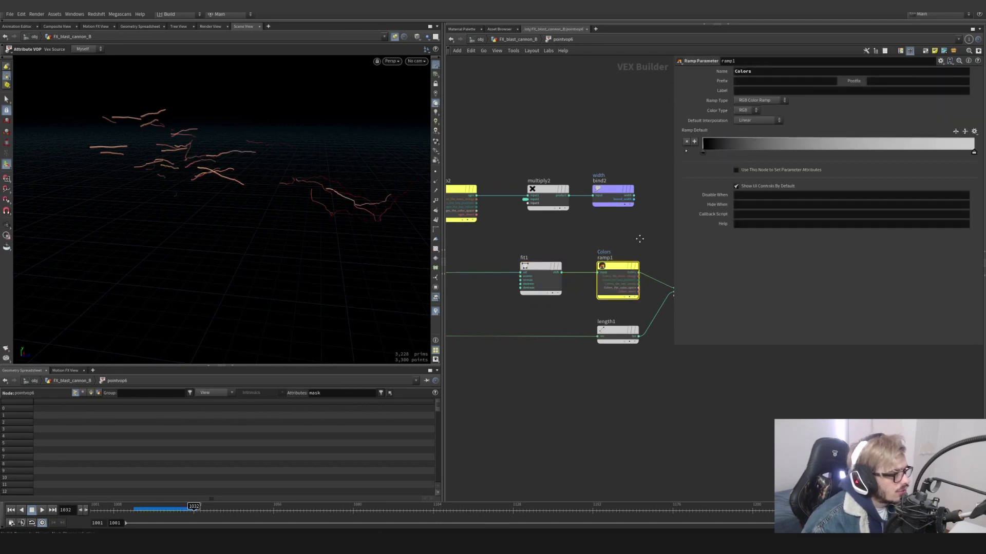
- Examine multiply1 feeding pointvop6's output, return to the geometry network and inspect the third point of the Colors ramp
middle_drag(639, 238, 575, 252)
scroll(585, 251, down, 3)
middle_drag(600, 318, 722, 311)
scroll(582, 294, up, 3)
middle_drag(625, 302, 403, 316)
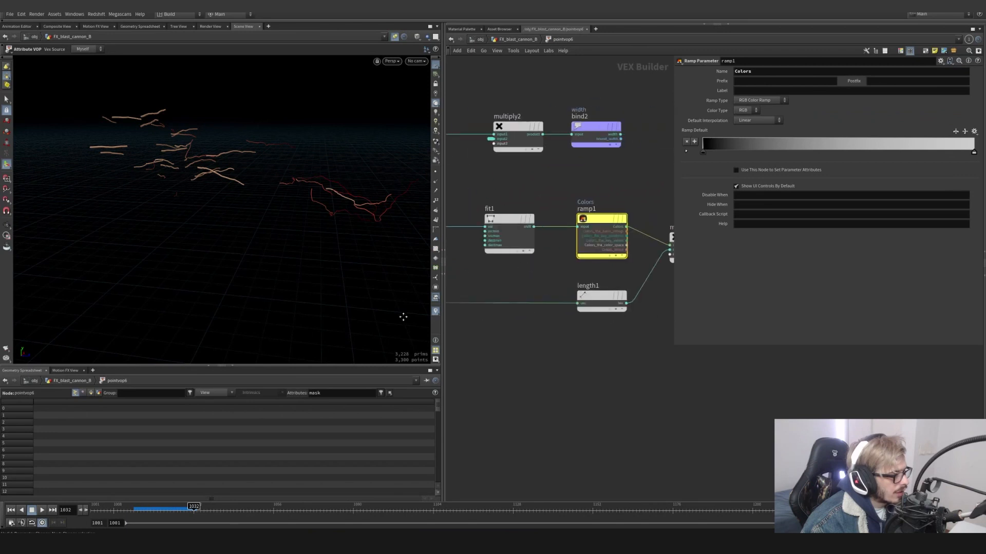
middle_drag(622, 338, 500, 359)
drag(599, 316, 506, 223)
middle_drag(627, 216, 542, 229)
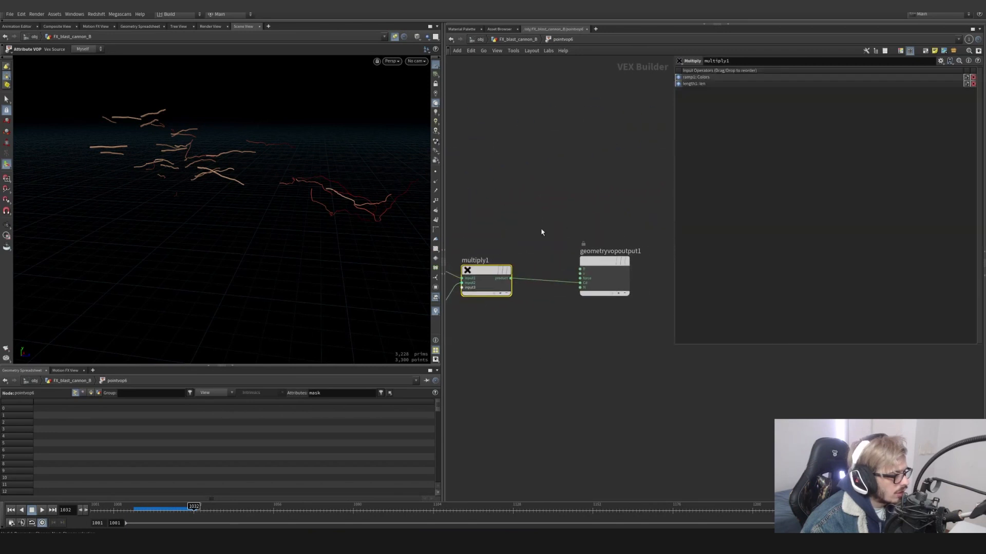
click(510, 41)
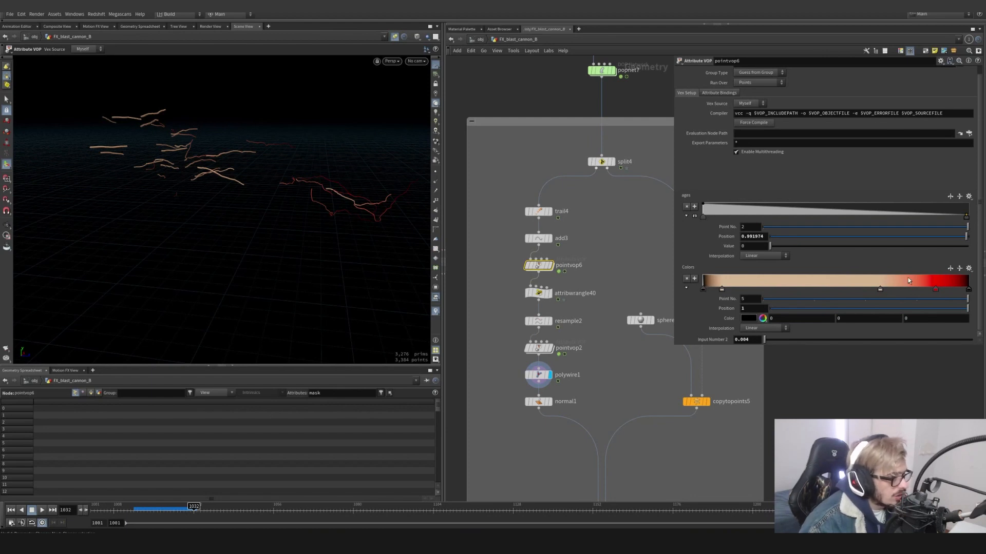
click(880, 290)
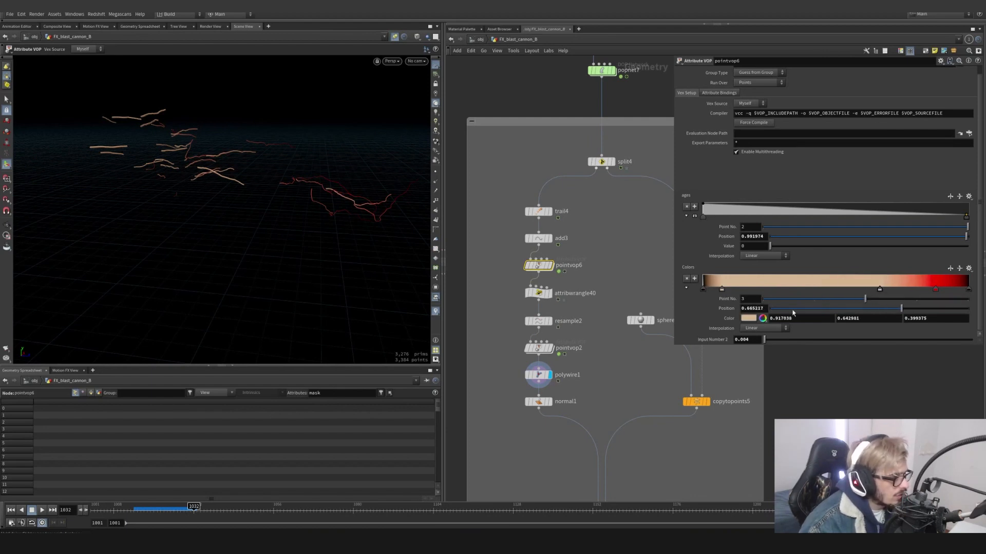
- Display attribwrangle40, review its Alpha clamp expression and bypass the node
middle_drag(615, 346, 606, 309)
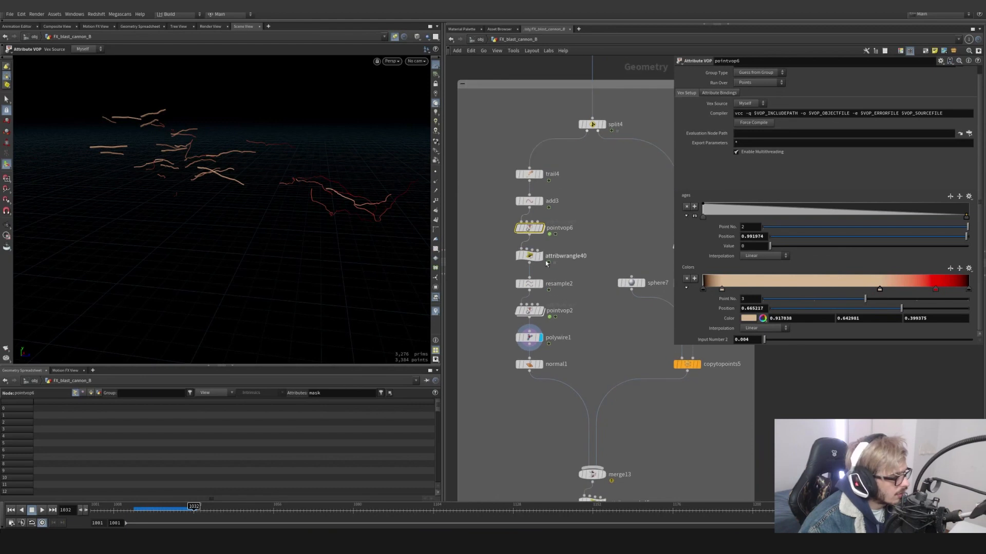
click(538, 256)
click(532, 257)
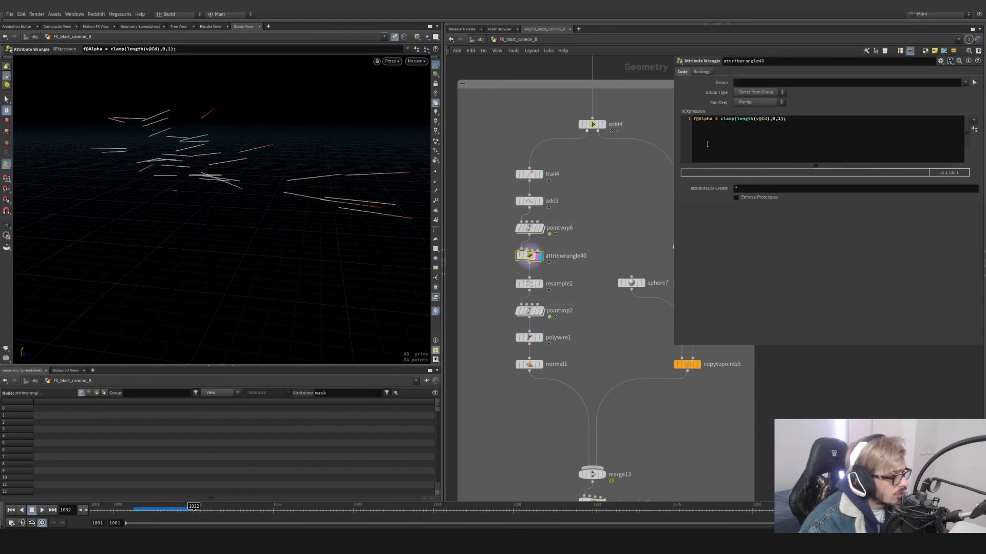
click(799, 120)
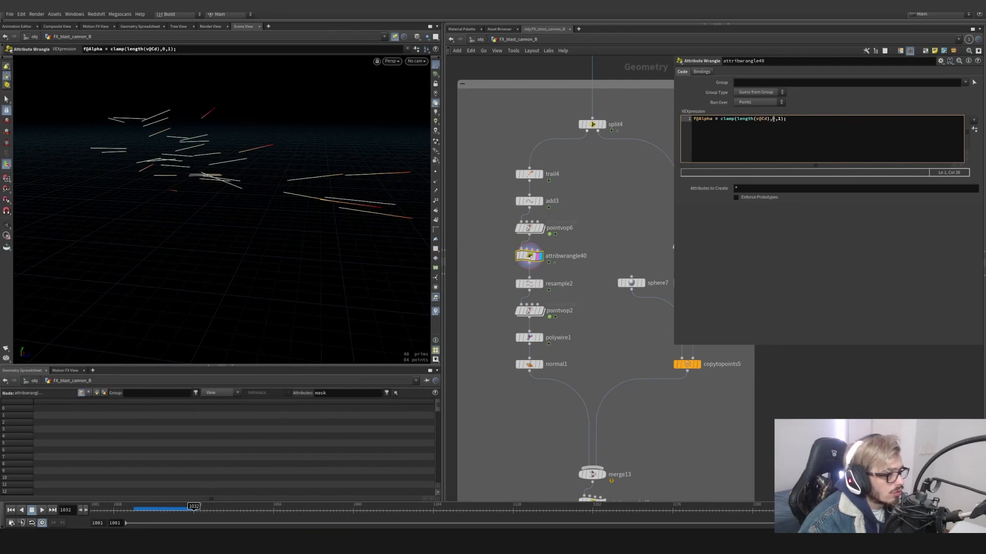
mouse_move(529, 256)
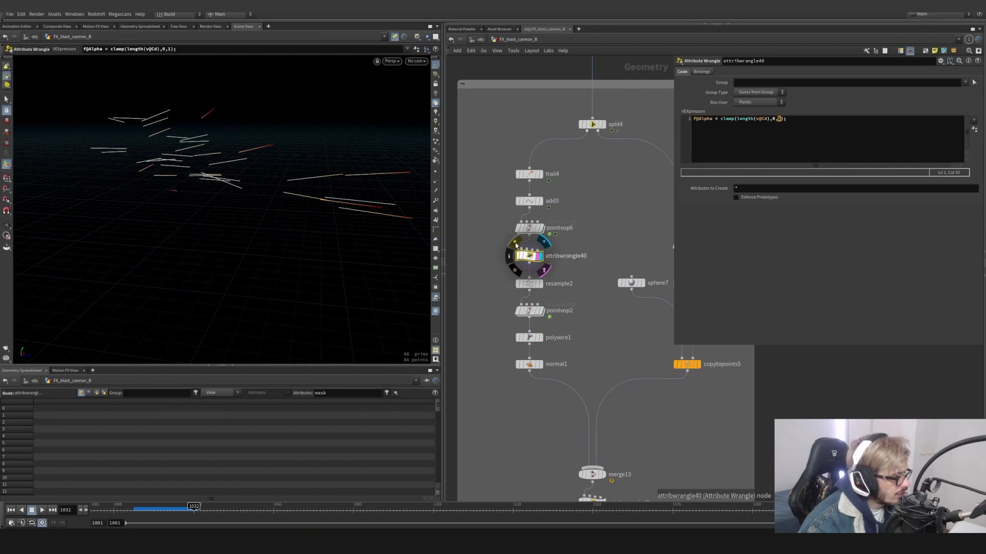
- Display resample2 at frame 1027 and try trail4's Trail Length before returning to the resample settings
click(539, 285)
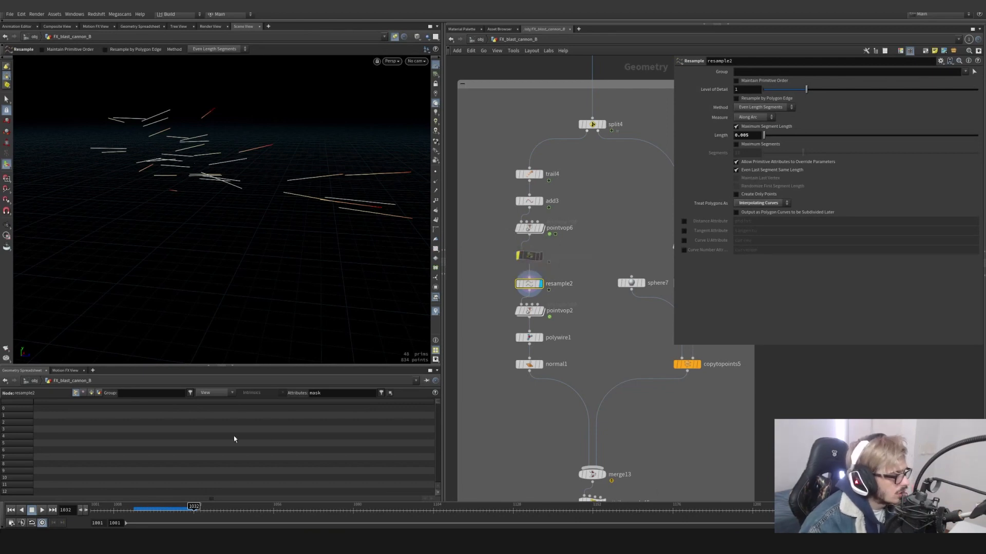
drag(194, 514, 177, 514)
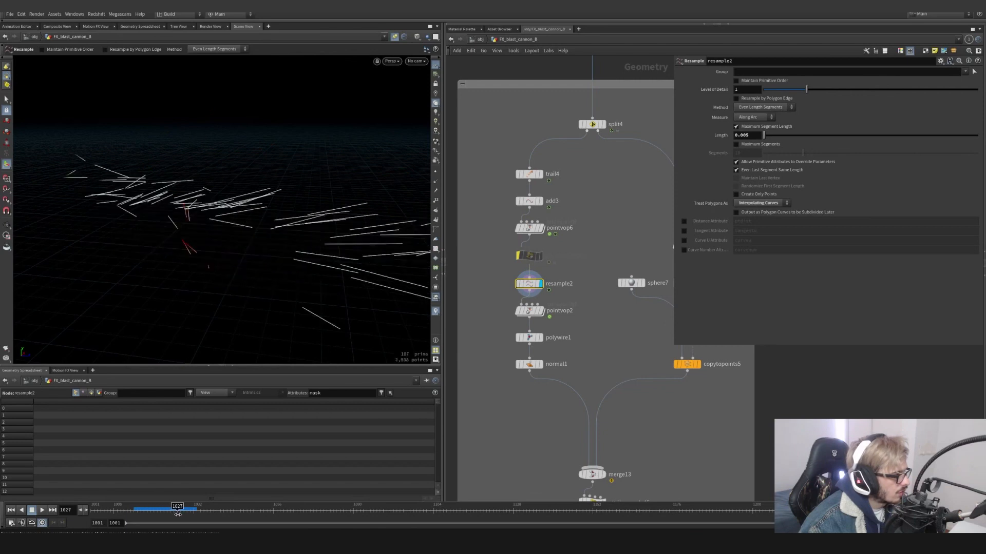
click(526, 174)
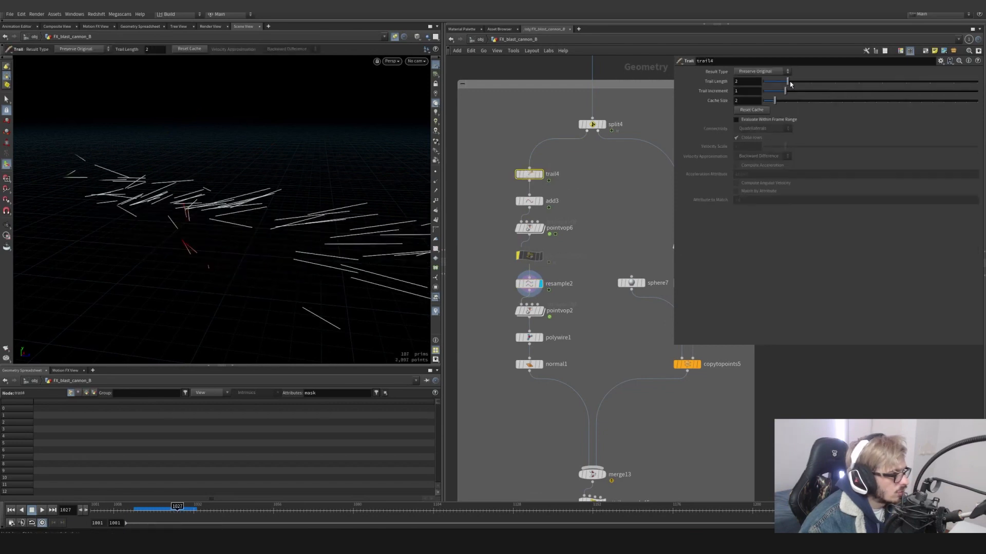
mouse_move(789, 84)
mouse_down()
mouse_move(809, 87)
mouse_move(795, 97)
mouse_up()
click(518, 278)
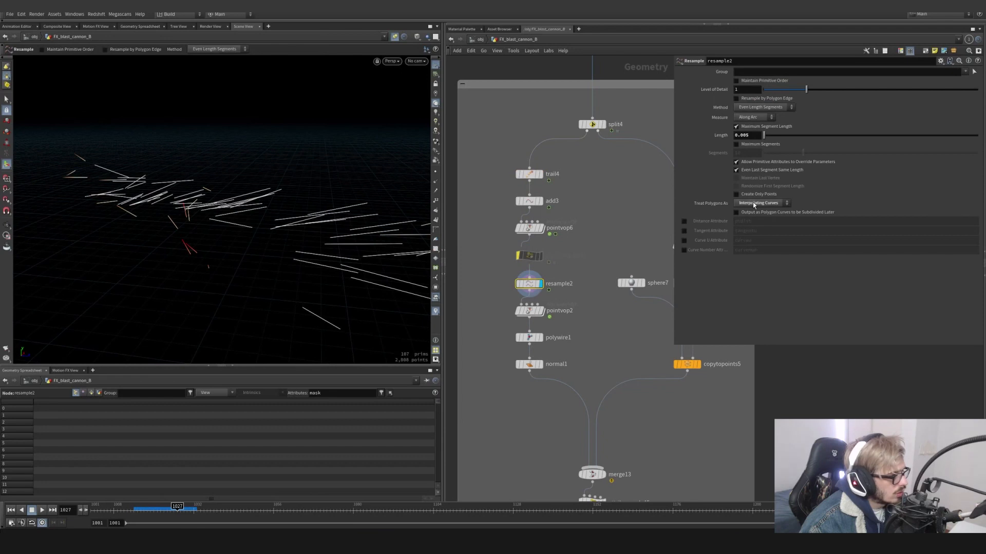
- Display pointvop2, peek into its VEX network and inspect the displaced spark curves in the viewport
click(541, 310)
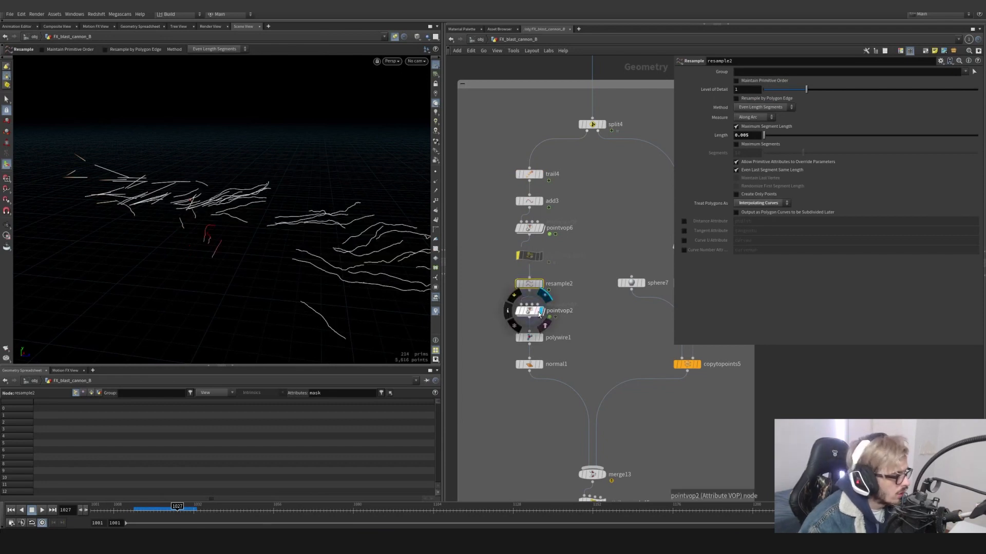
click(529, 311)
click(513, 284)
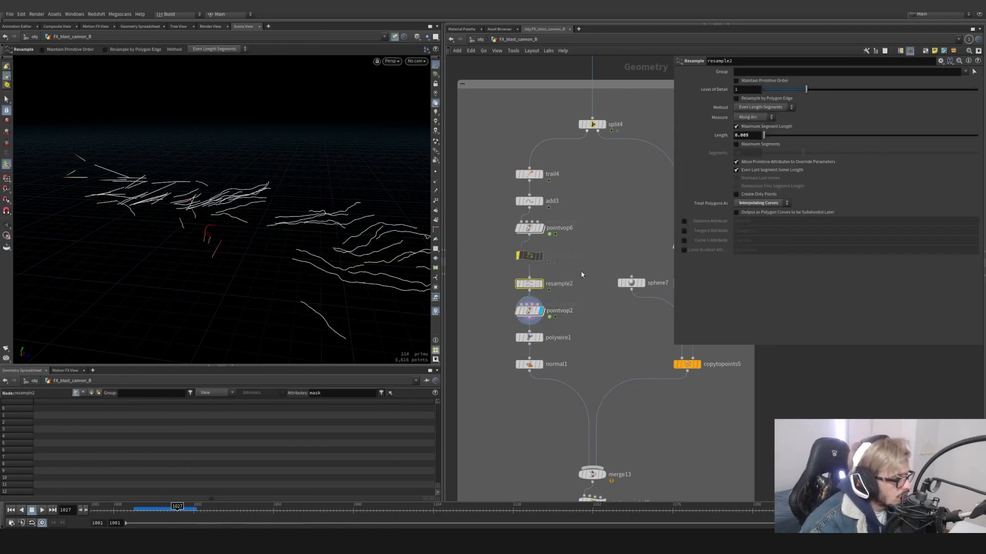
double_click(529, 313)
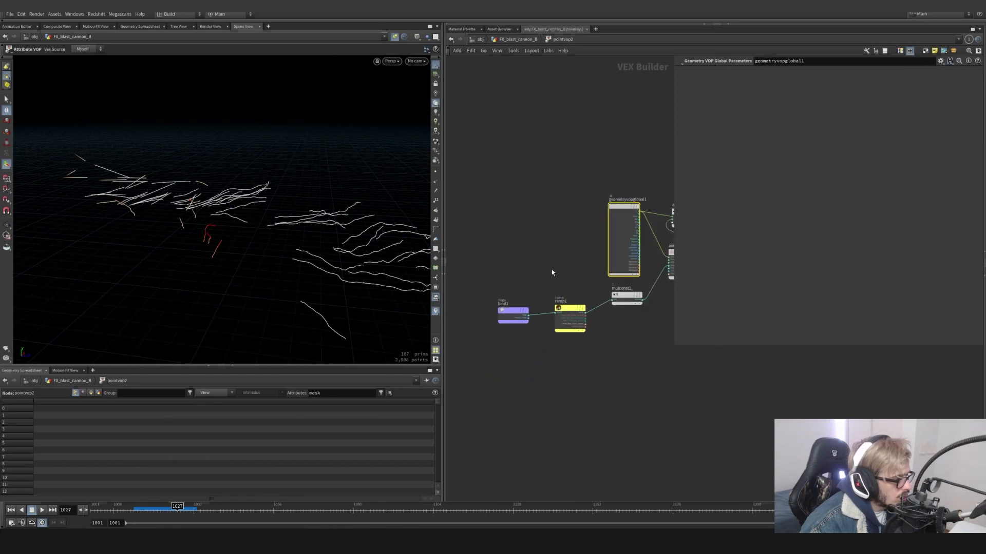
click(518, 39)
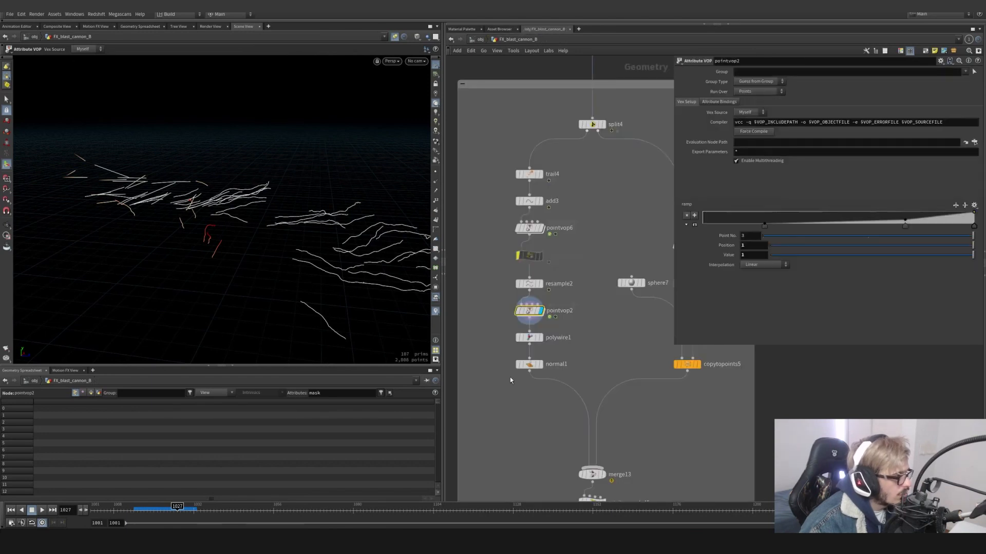
key(Escape)
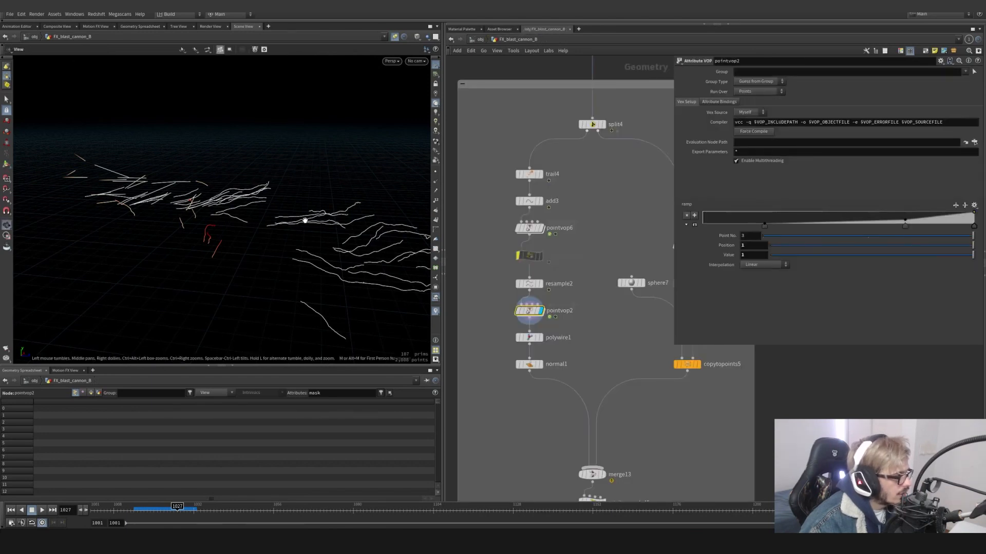
drag(303, 218, 15, 195)
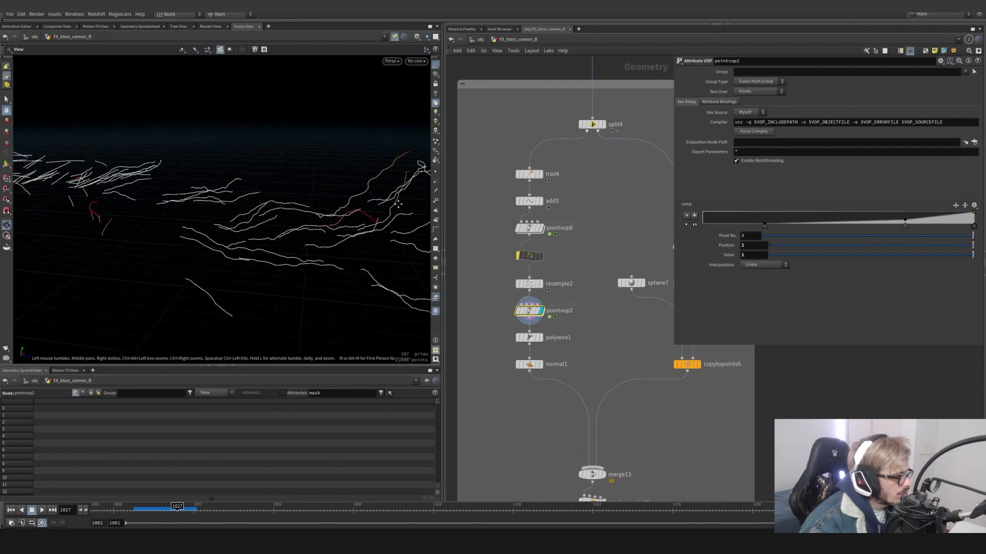
- Inside pointvop2, examine the ramp1, mulconst1, aanoise1 and add1 nodes that displace the point positions
double_click(529, 310)
click(570, 314)
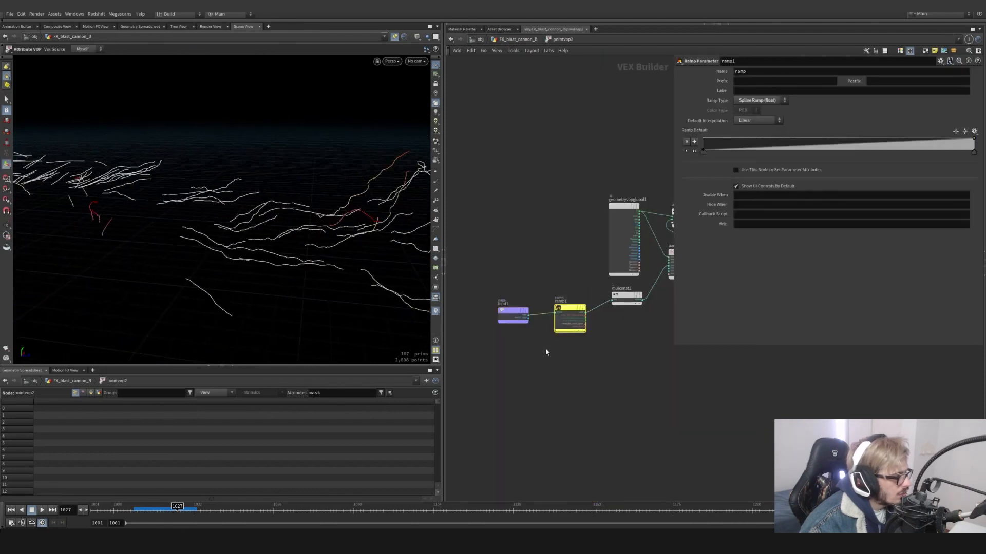
drag(614, 348, 551, 307)
middle_drag(626, 356, 594, 370)
drag(620, 347, 592, 308)
scroll(591, 307, up, 4)
middle_drag(634, 357, 596, 393)
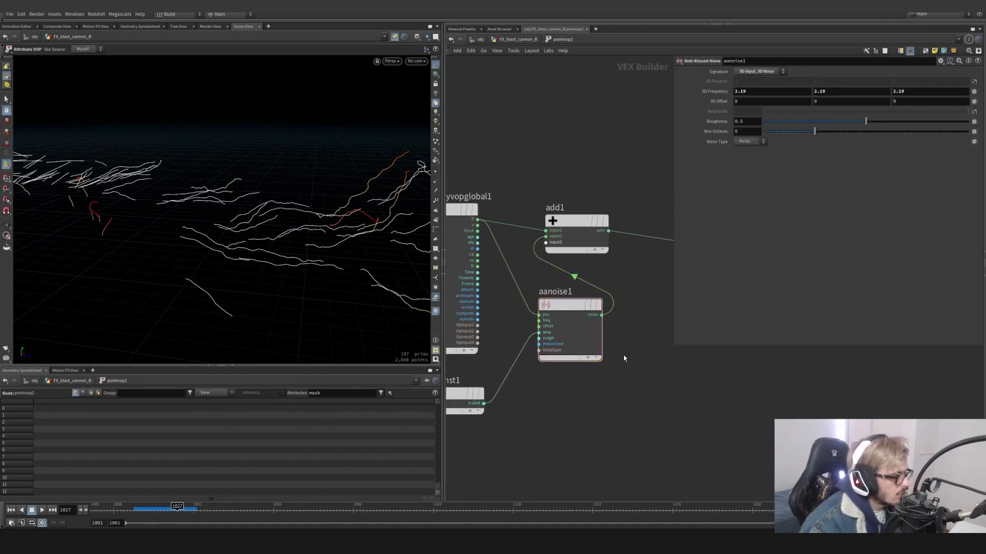
drag(636, 286, 516, 184)
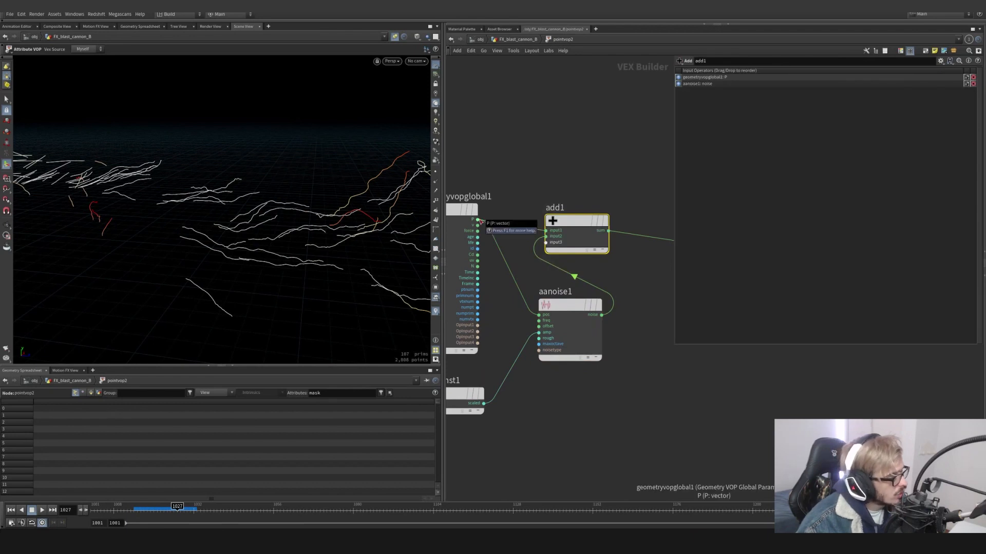
- Cut the wire from aanoise1 to add1 to preview the curves without noise, and undo the cut
key(y)
drag(609, 278, 571, 278)
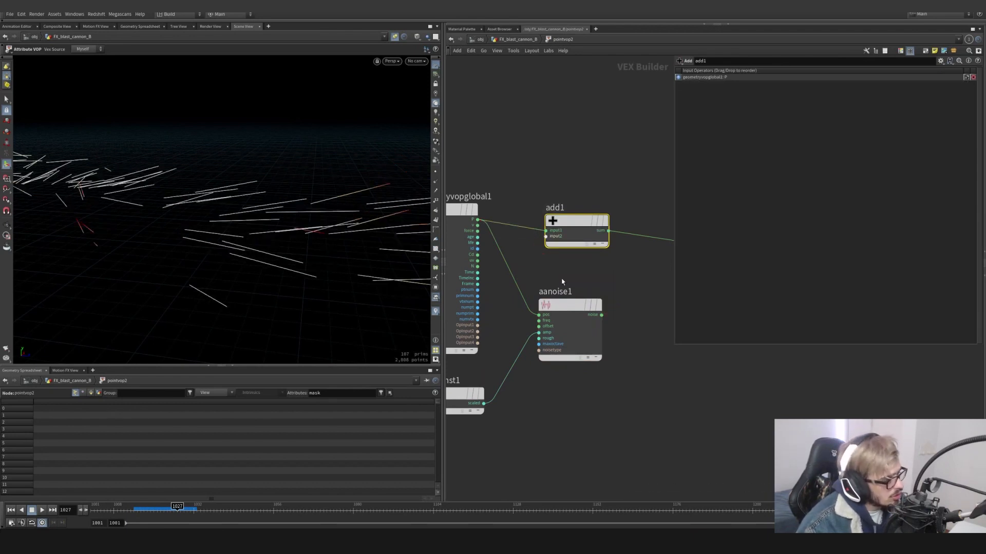
key(ctrl+z)
- Examine mulconst1 driving the noise amplitude, follow the network to geometryvopoutput1 and return to the geometry network
mouse_move(638, 297)
middle_down()
mouse_move(619, 306)
mouse_move(716, 301)
middle_up()
scroll(608, 330, down, 1)
drag(602, 396, 540, 337)
alt+scroll(329, 252, down, 2)
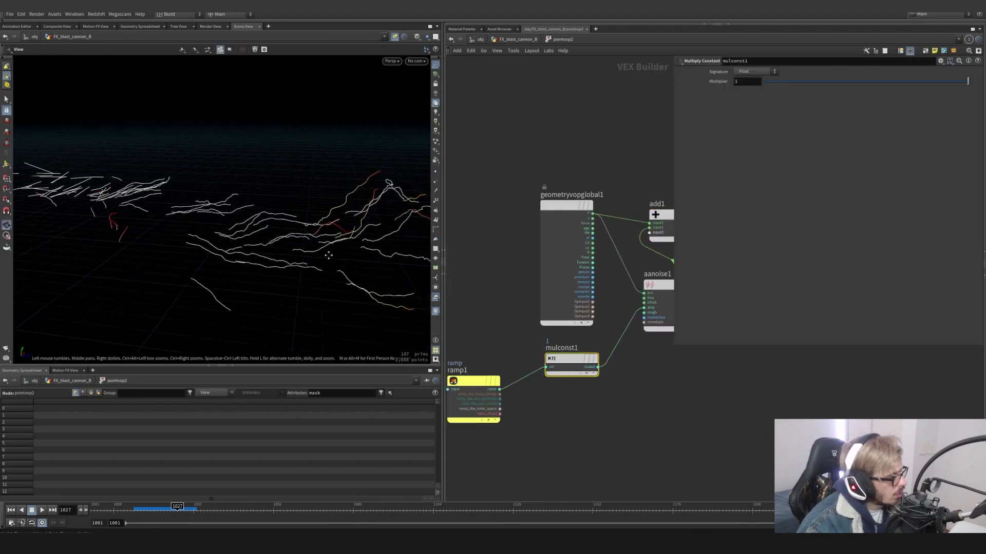
alt+middle_drag(330, 251, 198, 265)
middle_drag(659, 393, 434, 464)
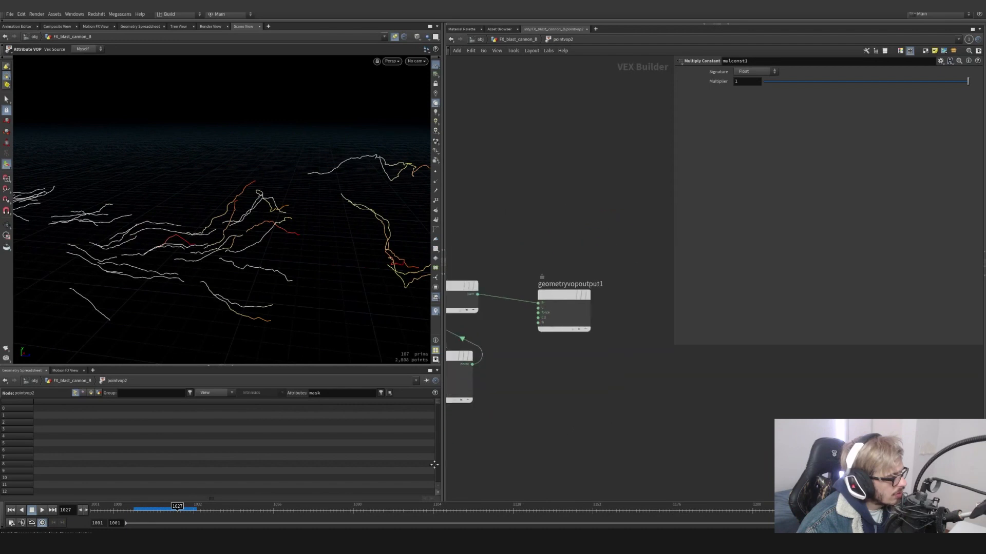
click(516, 39)
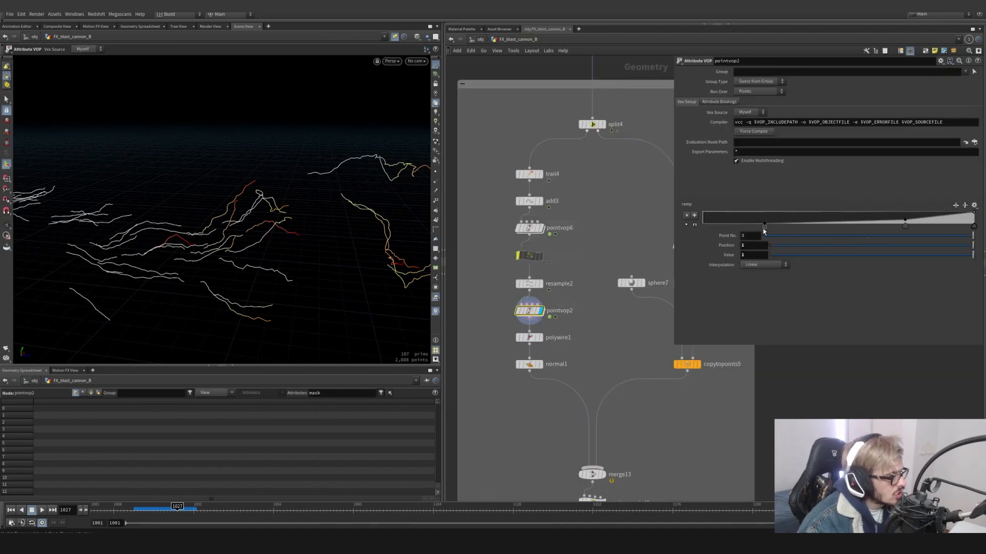
- Move the first point of pointvop2's ramp to position 0.134943 and select its second point
drag(763, 229, 741, 236)
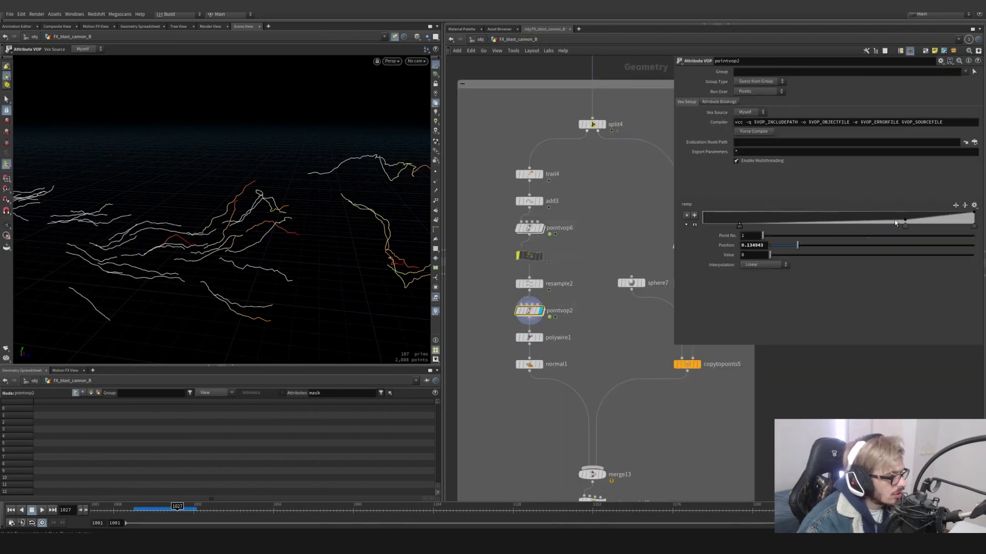
mouse_move(906, 220)
mouse_down()
mouse_move(865, 218)
mouse_move(886, 205)
mouse_move(917, 211)
mouse_move(905, 220)
mouse_up()
middle_drag(599, 307, 583, 270)
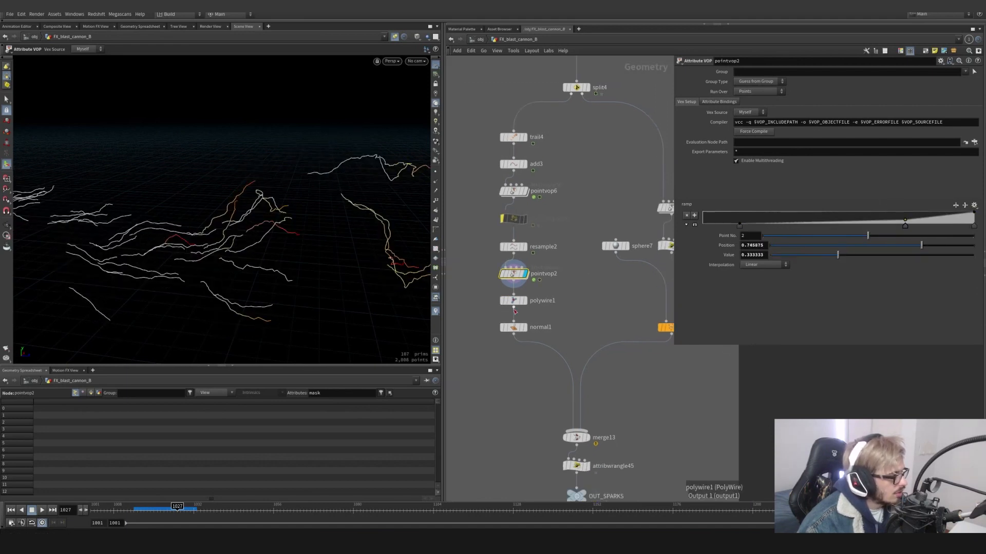
- Display polywire1 to inspect its wire radius and look inside pointvop6 before returning to the geometry network
click(524, 301)
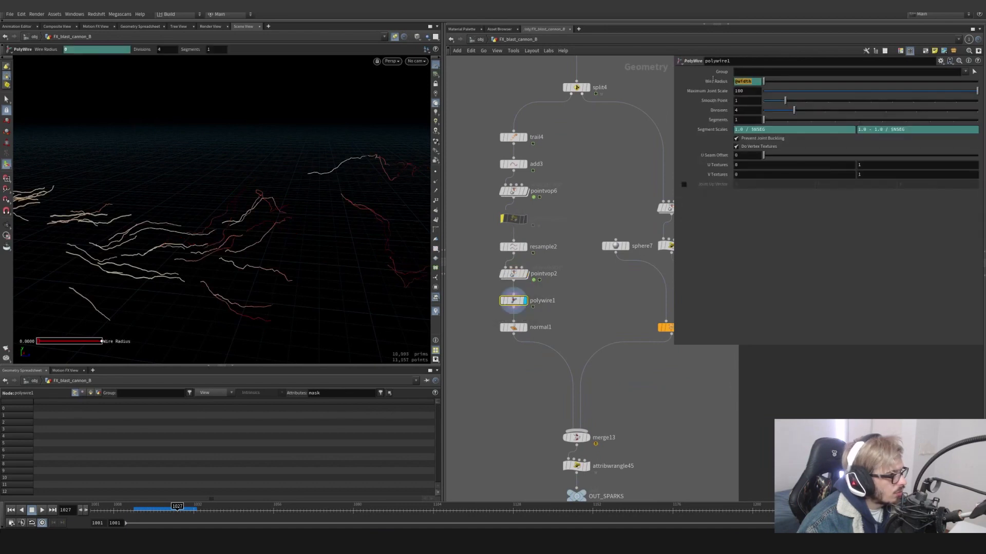
double_click(512, 192)
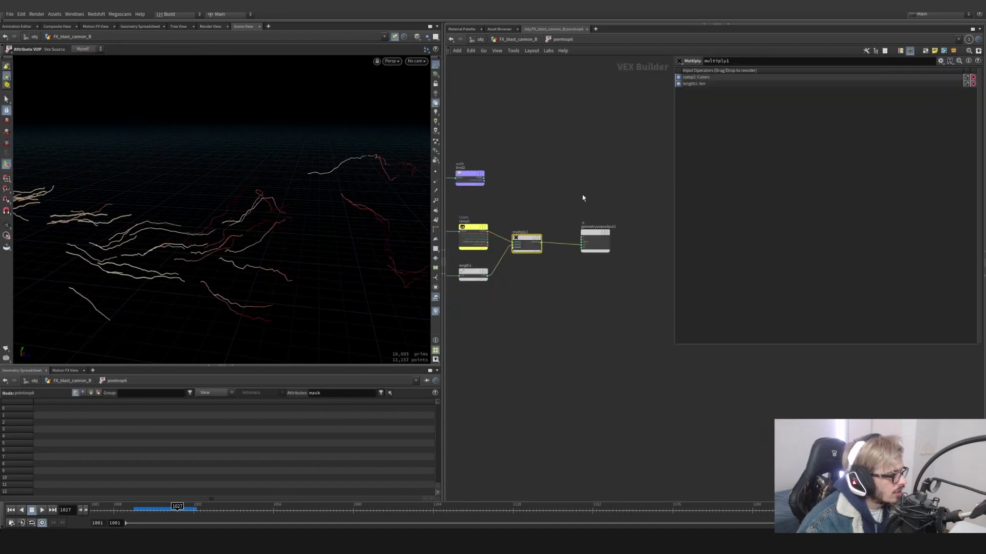
key(u)
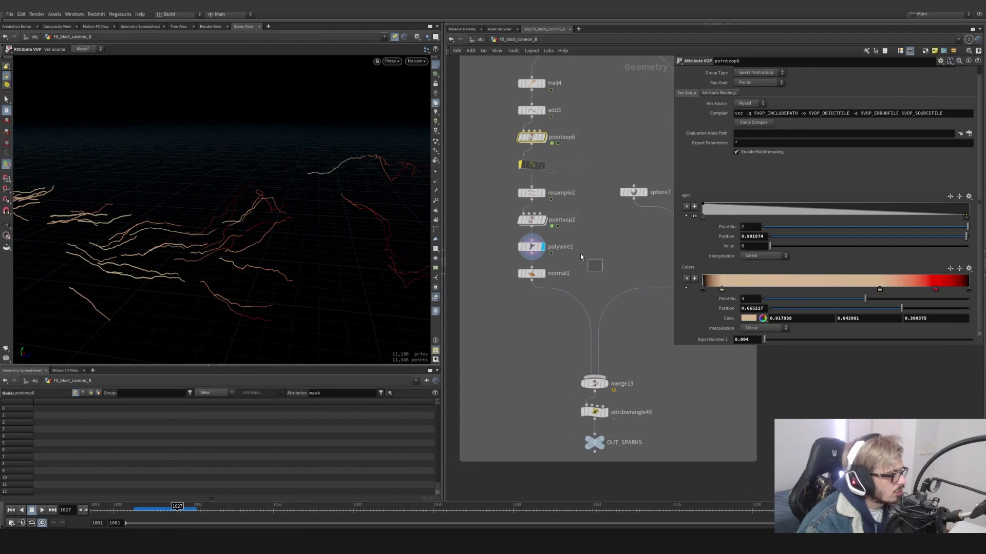
- Display normal1 and the merge13 result in turn, and inspect the spark trails combined with the copied points
click(523, 252)
click(532, 275)
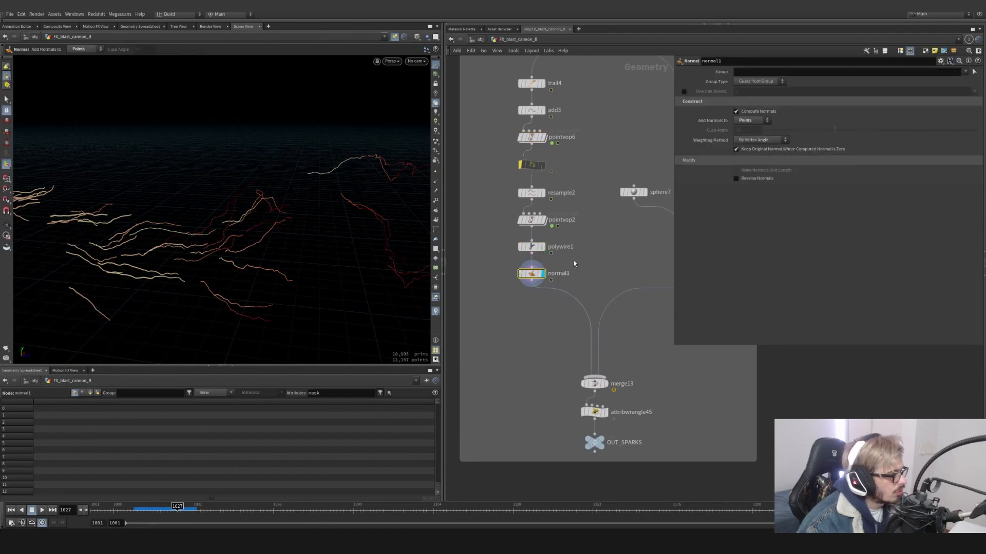
scroll(574, 264, down, 2)
scroll(591, 350, up, 2)
click(596, 348)
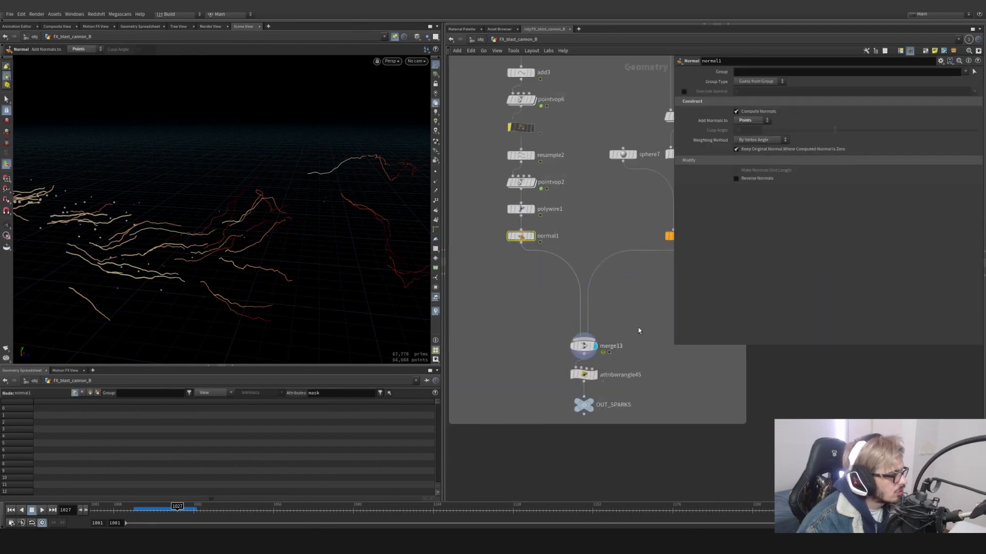
scroll(209, 246, down, 2)
alt+middle_drag(154, 228, 212, 229)
alt+drag(212, 229, 222, 233)
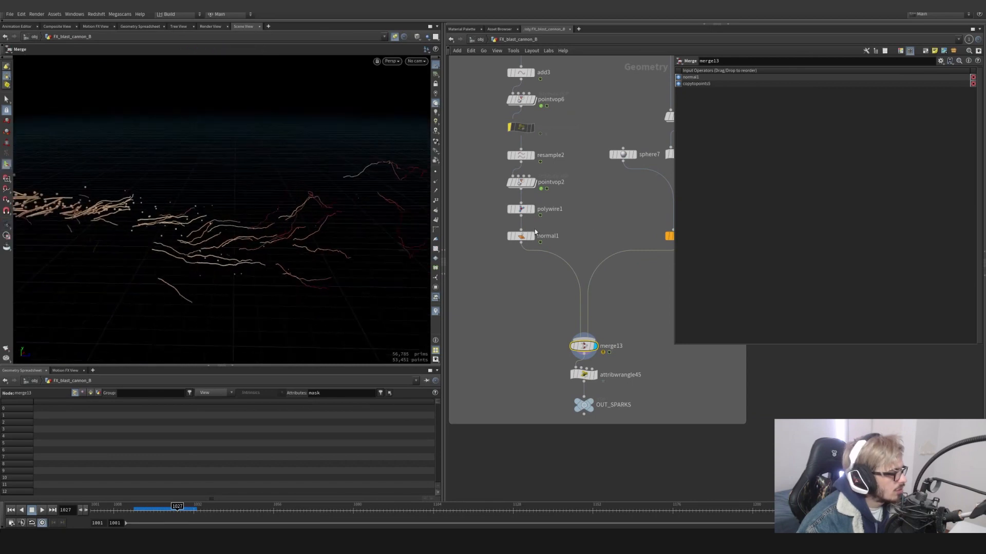
- Examine attribwrangle39's Alpha expression and pointvop5's pscale network, and display copytopoints5 on its own
middle_drag(635, 213, 493, 293)
click(537, 235)
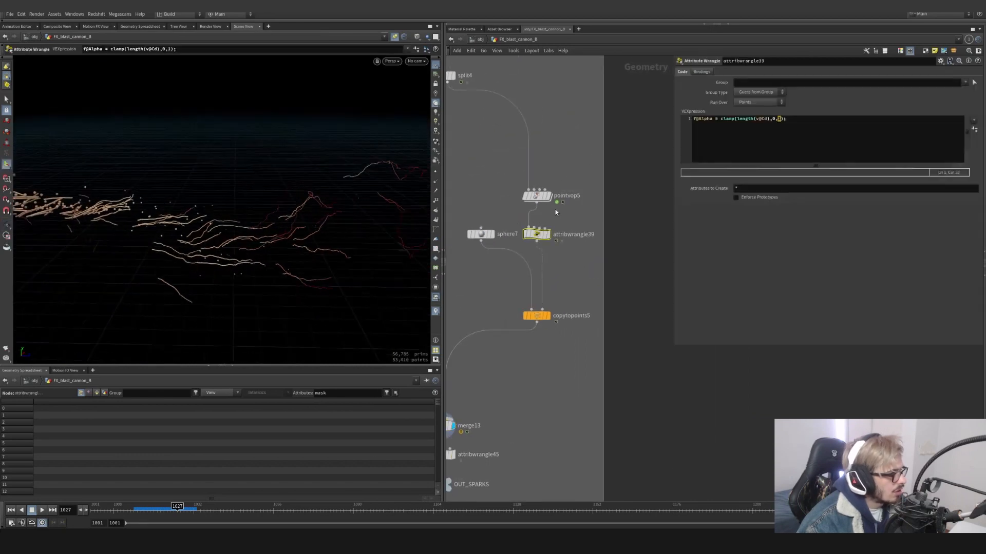
double_click(538, 193)
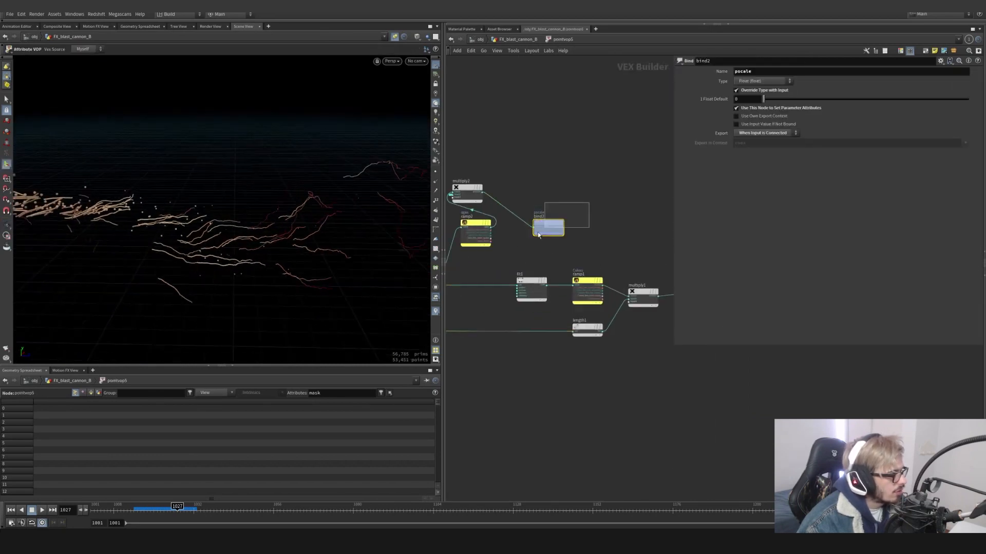
click(518, 40)
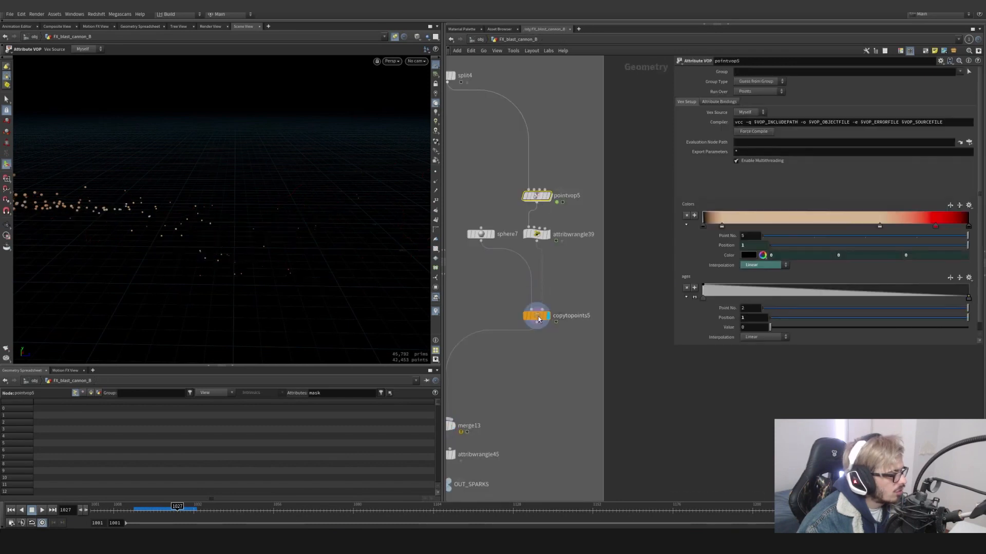
- Try adding a point to pointvop5's second ramp at position 0.443478 to shrink the particles, and undo it
middle_drag(508, 300, 536, 315)
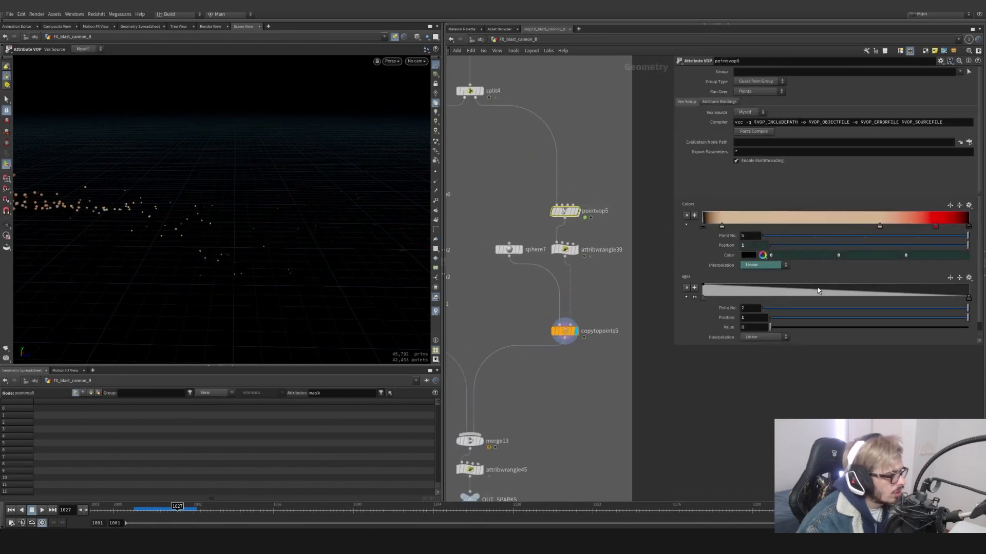
mouse_move(818, 290)
mouse_down()
mouse_move(810, 295)
mouse_move(821, 295)
mouse_up()
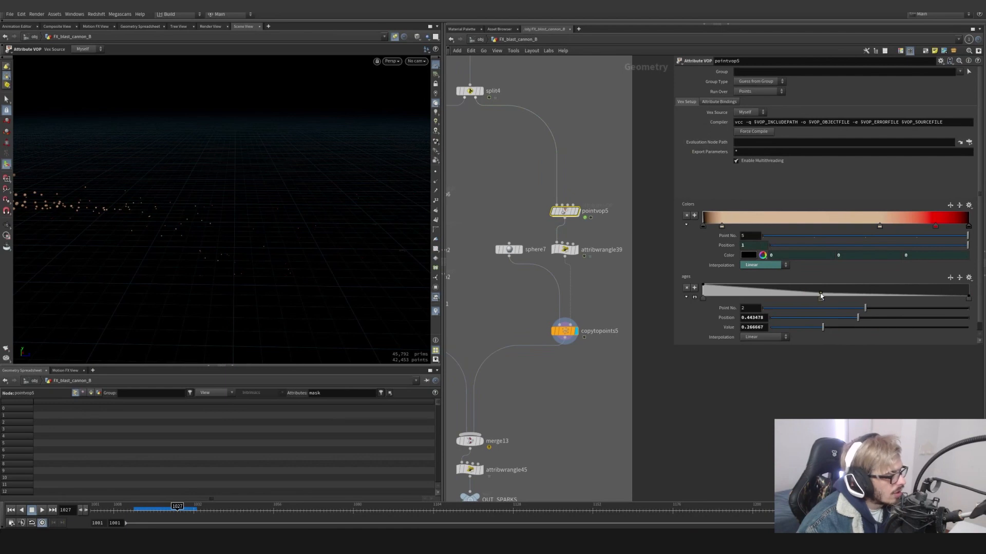
key(ctrl+z)
- Display the OUT_SPARKS node and scrub the timeline to frame 1028
scroll(556, 391, down, 2)
middle_drag(557, 391, 594, 290)
scroll(544, 357, up, 4)
click(533, 368)
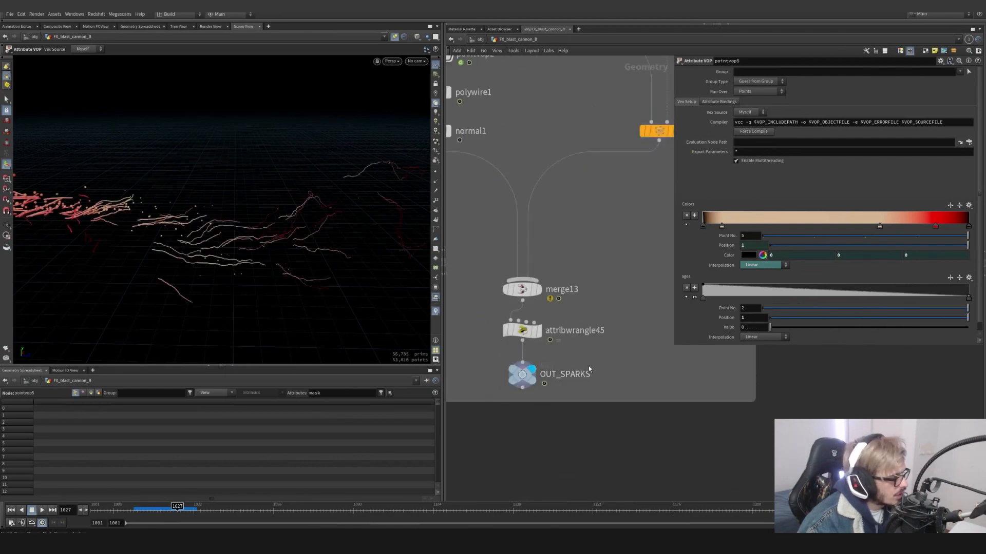
click(524, 375)
scroll(199, 262, down, 3)
drag(154, 510, 181, 511)
- Add an empty Merge node below the OUT_SPARKS network box
scroll(534, 293, down, 5)
key(Tab)
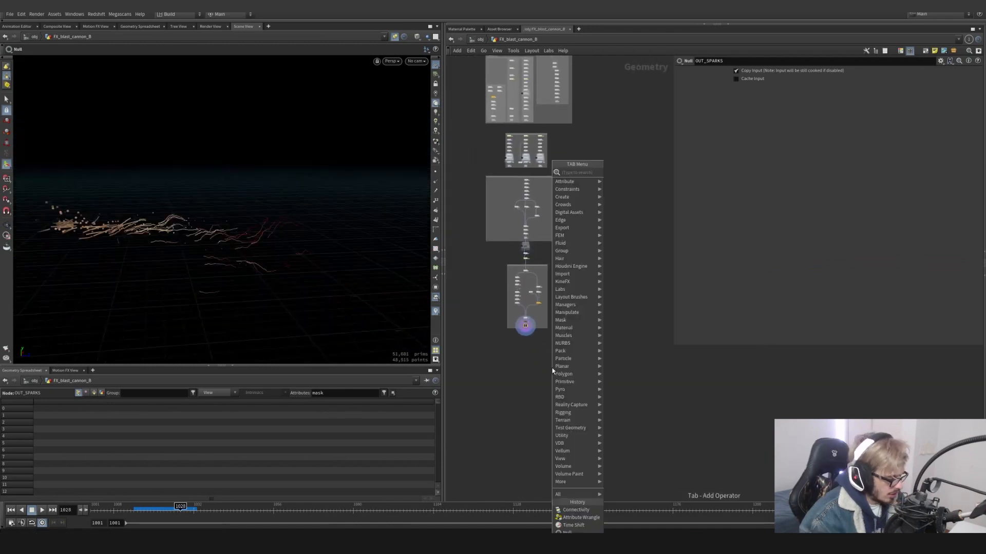
text(mer)
key(Return)
click(553, 369)
- Show all scene objects in the viewport together with the sparks
click(427, 38)
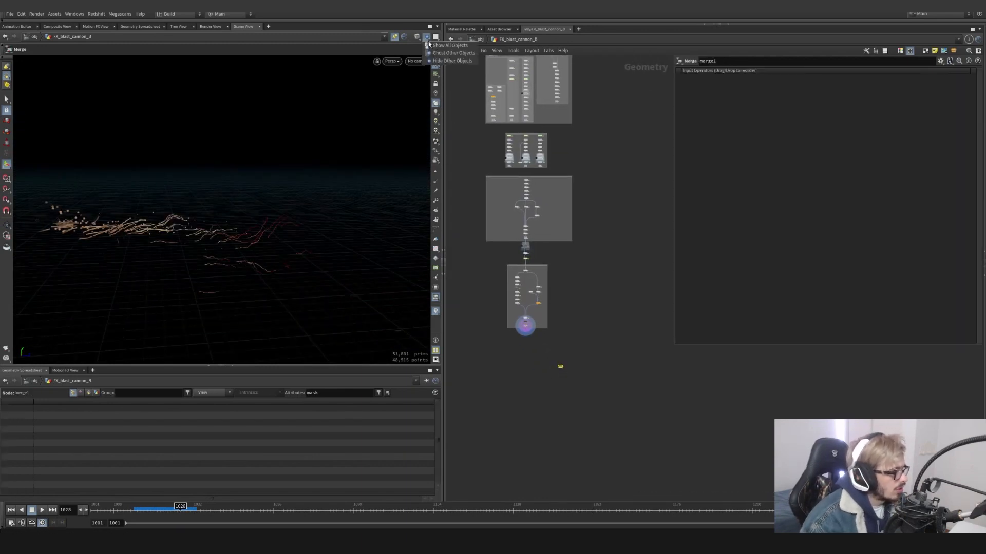
click(430, 45)
click(394, 38)
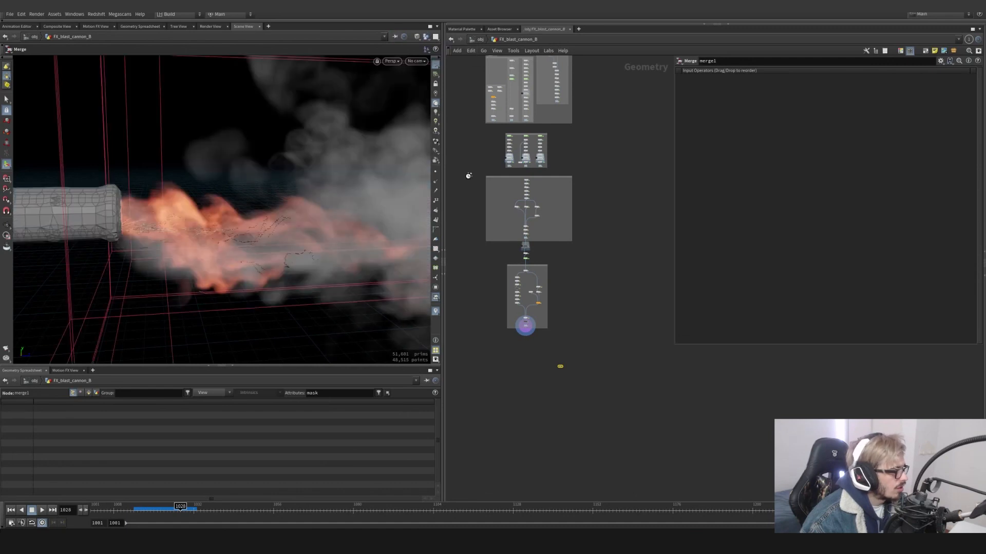
- Wire OUT_SPARKS and OUT_SHOCKWAVE_CANNON_B into merge1, display the merged result and view the scene through cam1
scroll(534, 350, up, 5)
drag(488, 304, 576, 398)
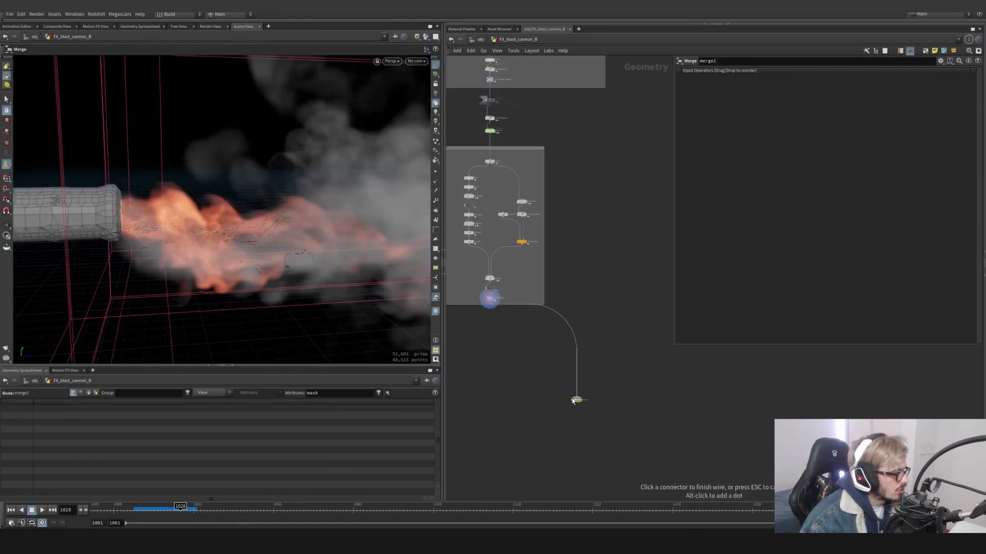
scroll(615, 331, down, 3)
scroll(615, 331, up, 3)
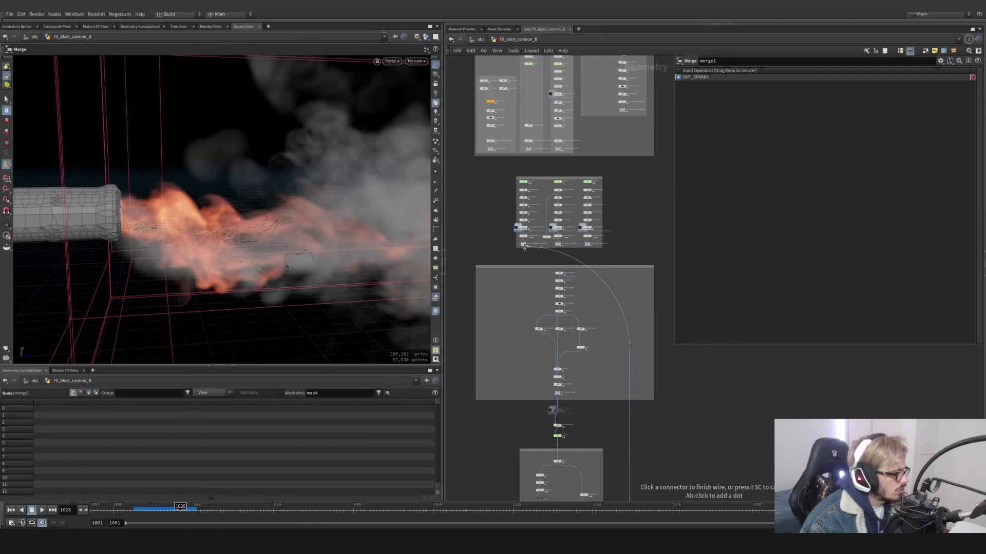
click(522, 234)
scroll(522, 233, down, 3)
scroll(534, 231, up, 5)
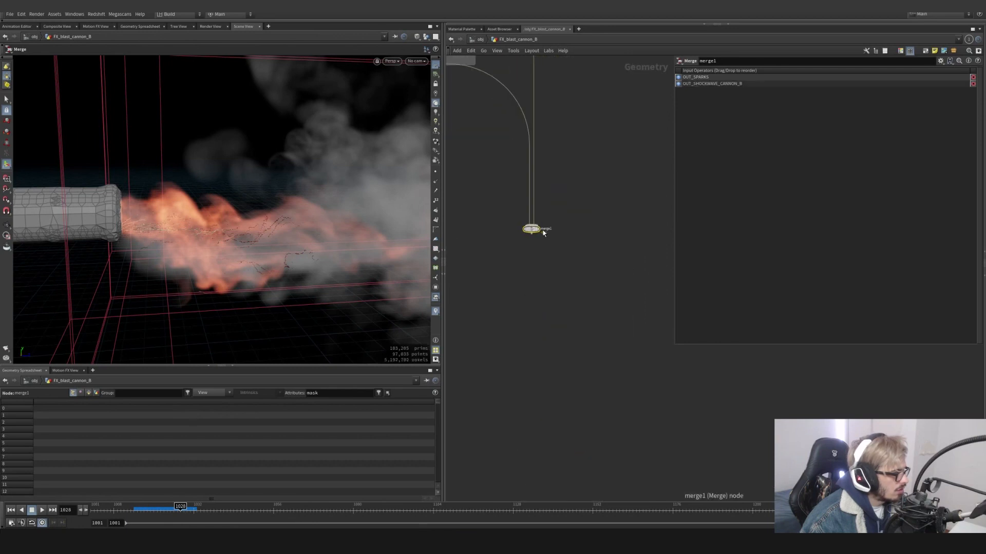
drag(558, 247, 484, 195)
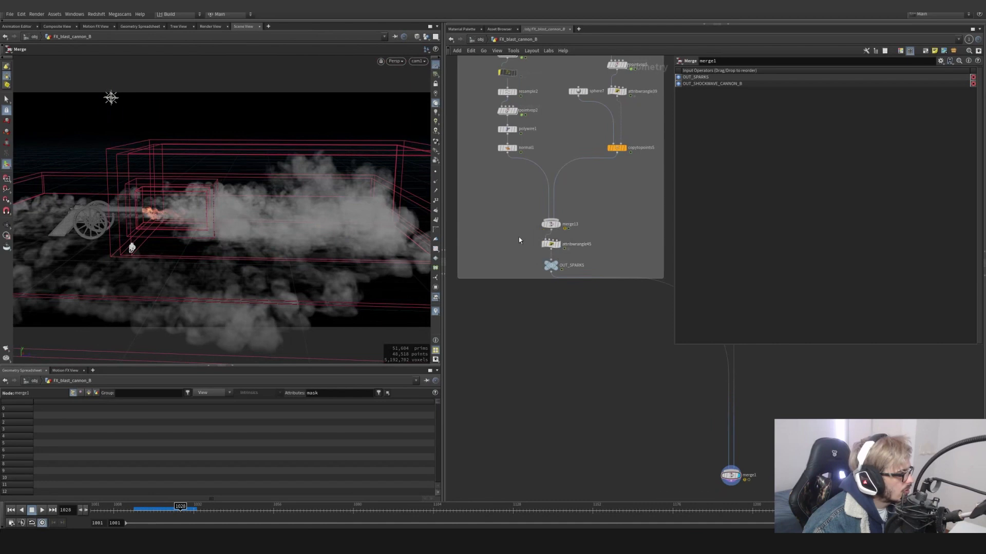
- Switch the viewport to normal lighting and examine the combined fire, smoke and sparks close to the cannon muzzle
click(434, 112)
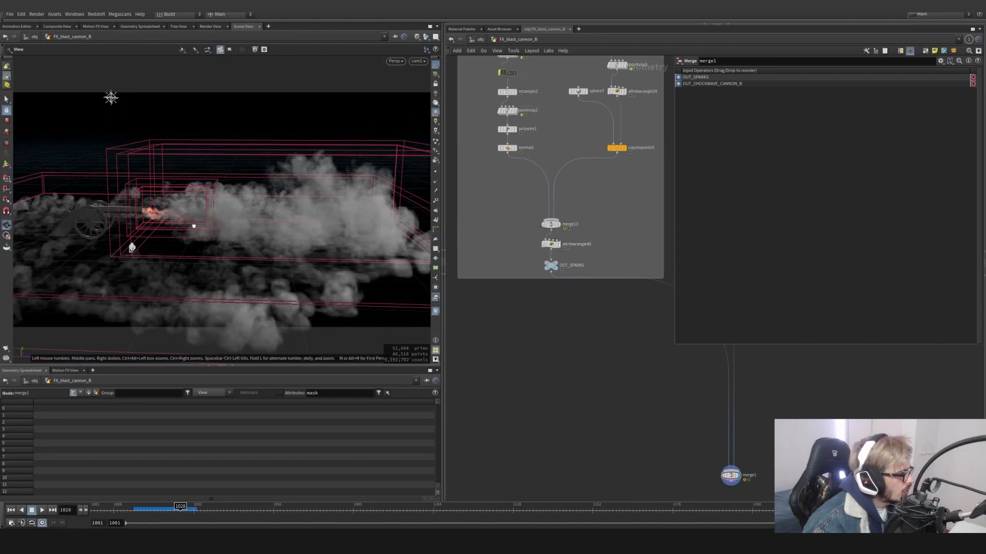
mouse_move(195, 224)
alt+mouse_down()
mouse_move(169, 224)
mouse_move(191, 229)
mouse_move(160, 207)
mouse_move(192, 211)
alt+mouse_up()
scroll(159, 210, up, 10)
scroll(193, 211, down, 2)
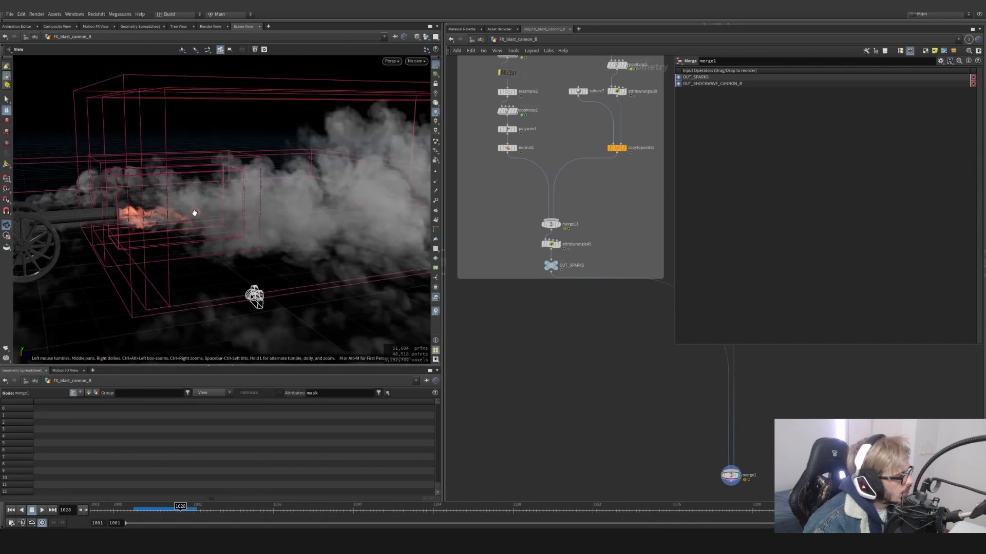